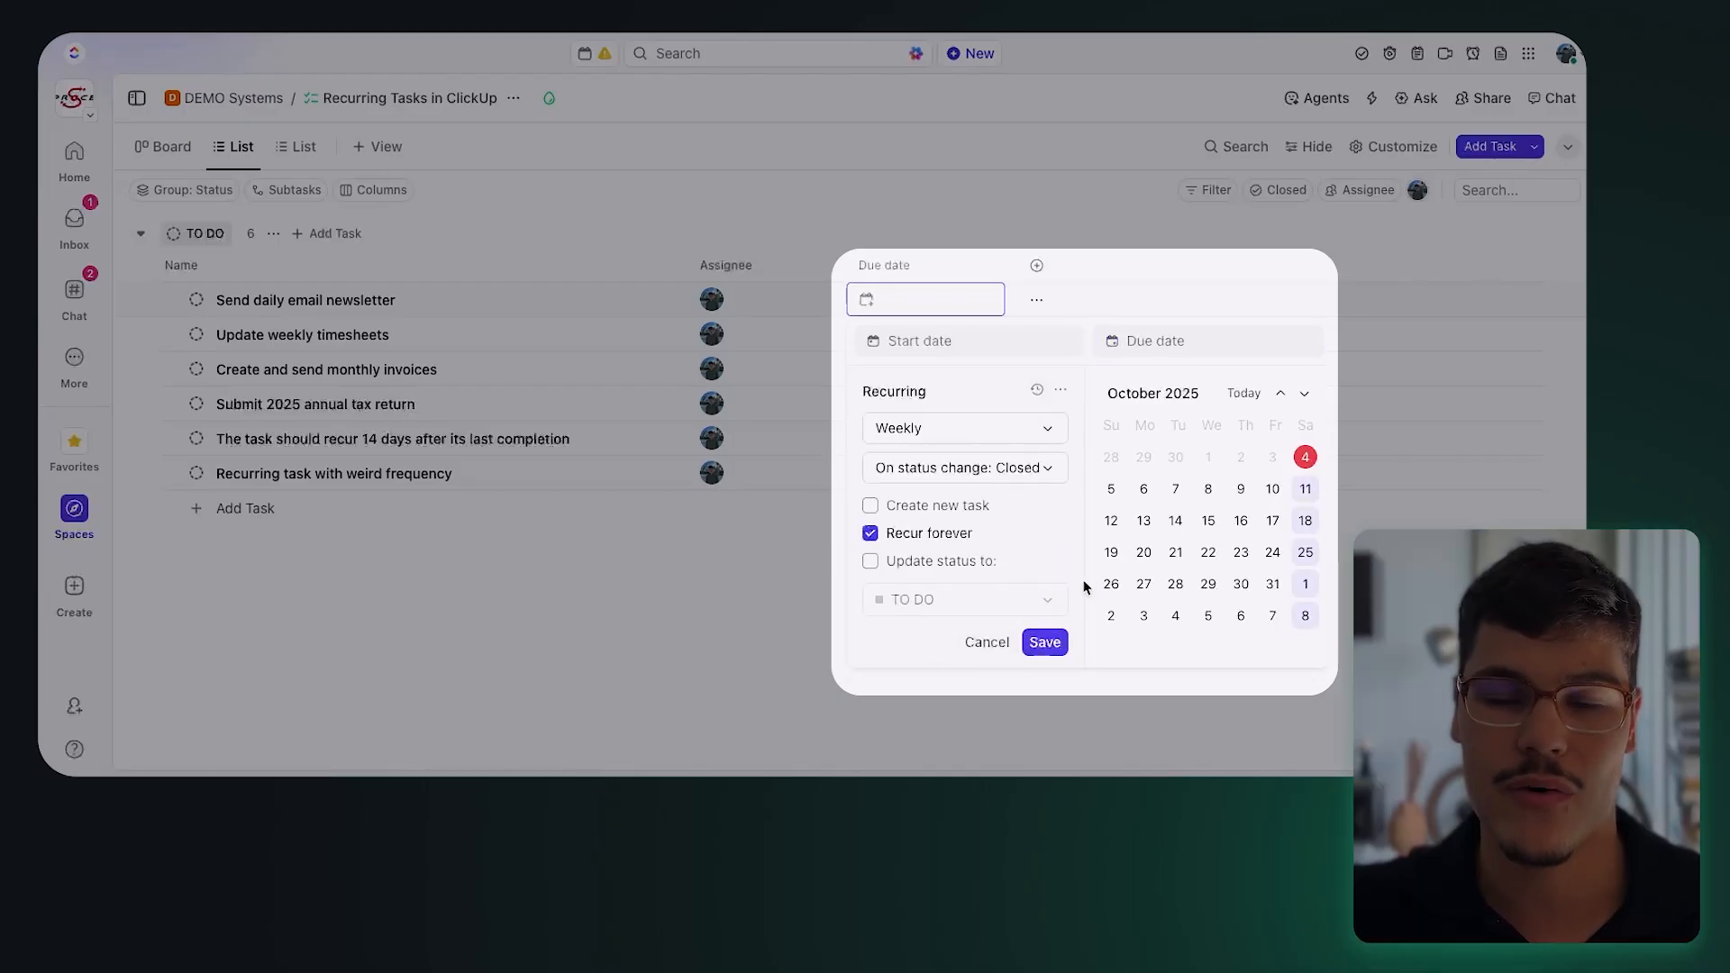
Open the recurring options from the dates field inside the "Send daily email newsletter" task.
click(821, 577)
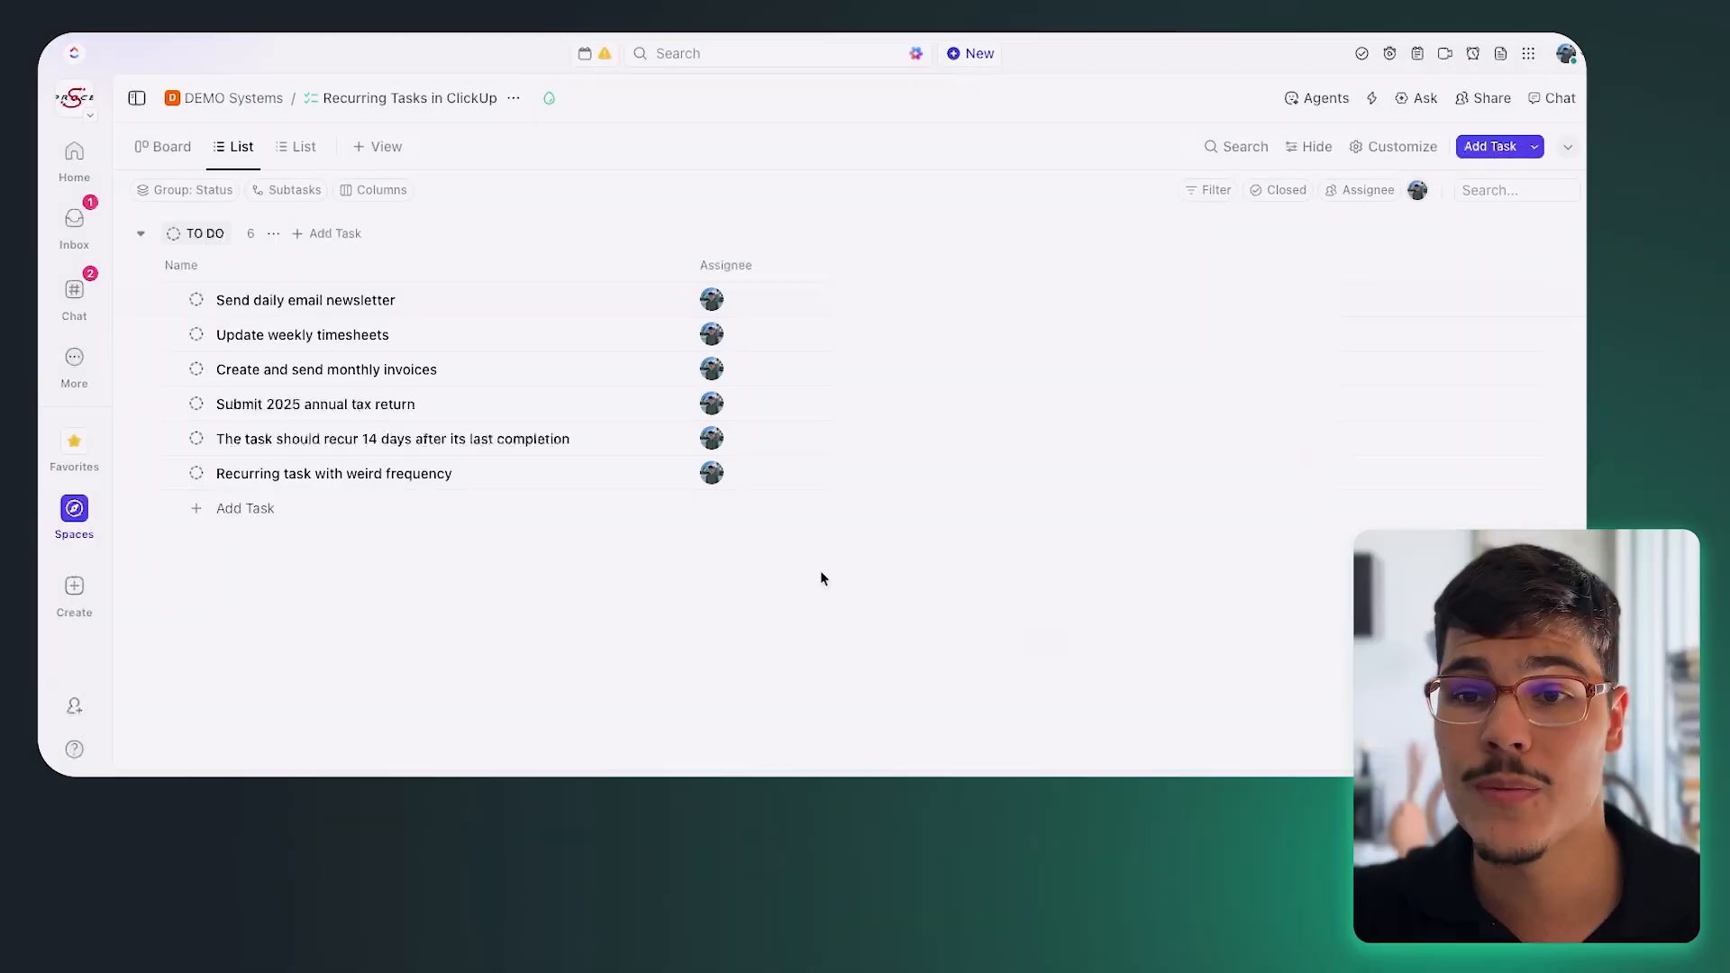
click(387, 307)
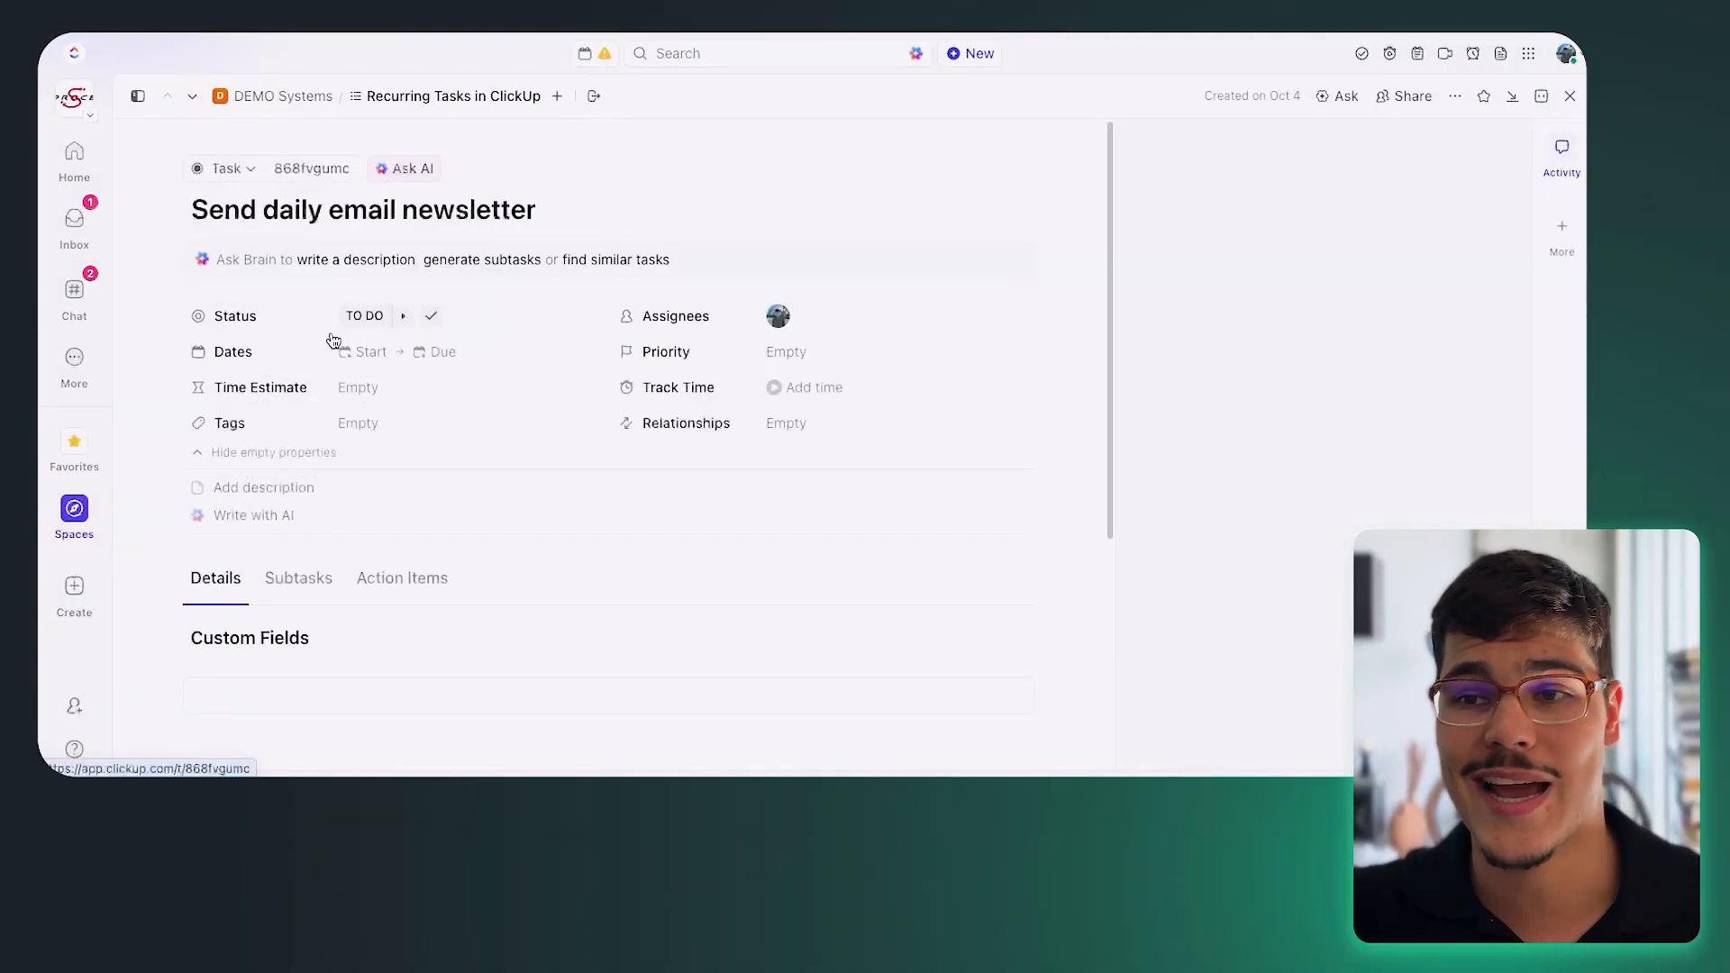
click(466, 359)
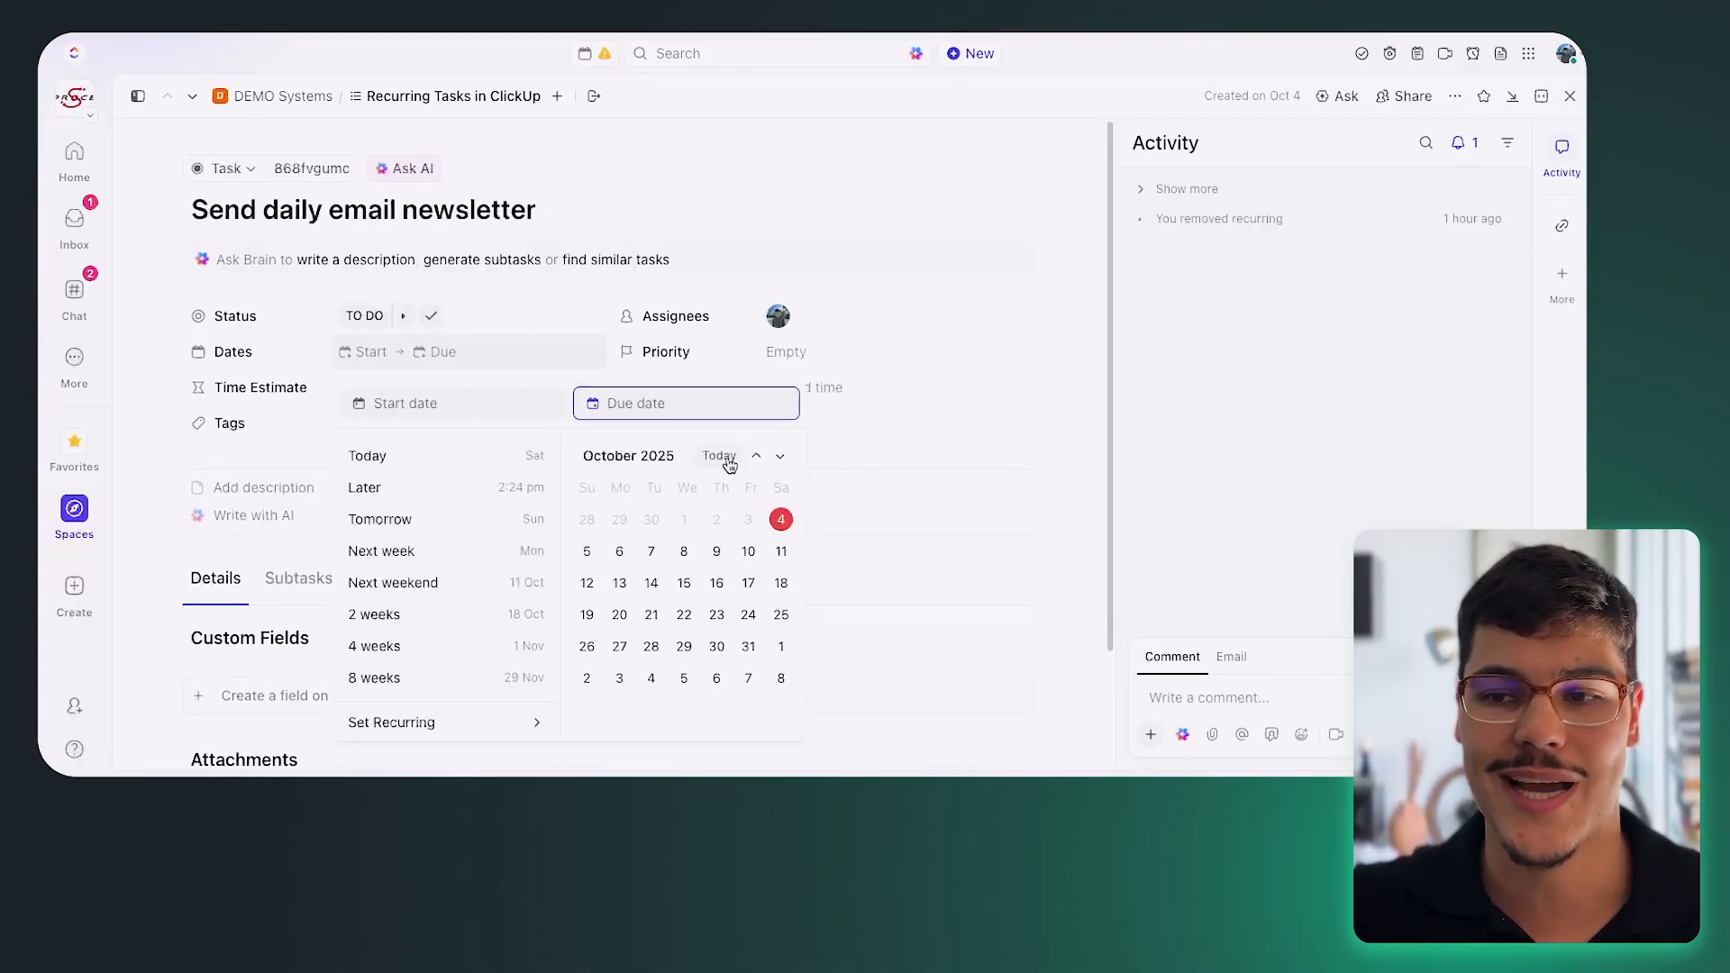
click(410, 723)
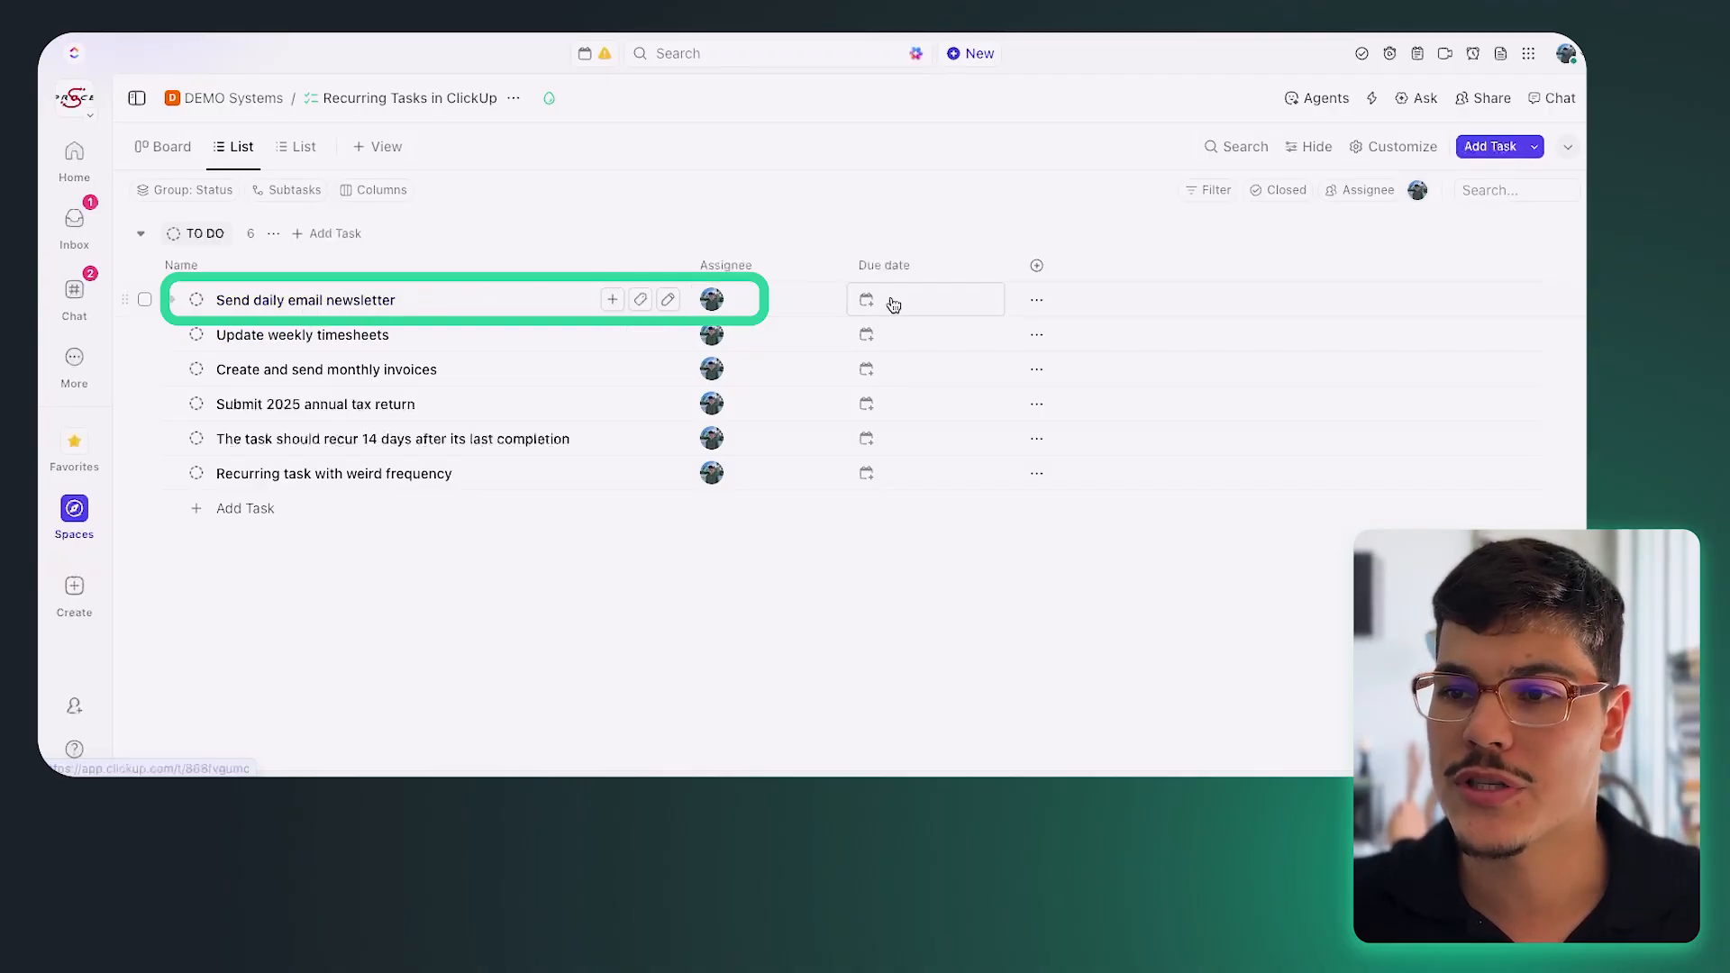
Set the due date of "Send daily email newsletter" to Monday, October 6, 2025 and open its recurrence settings from the list.
click(920, 300)
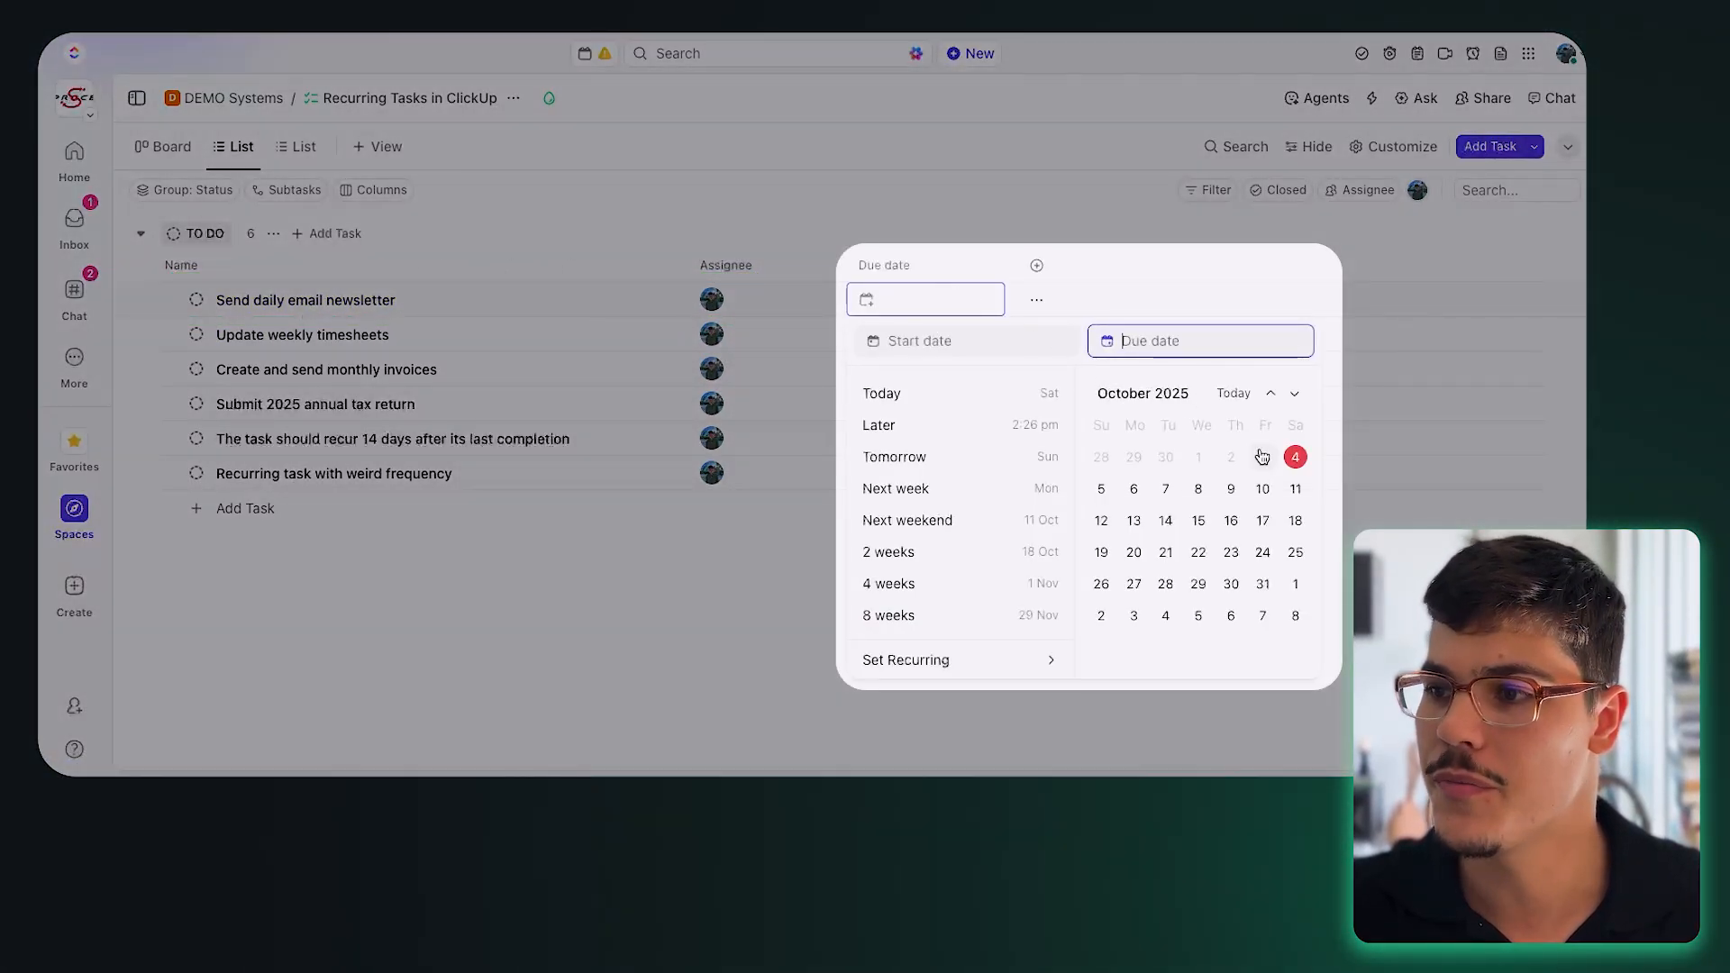
click(1132, 491)
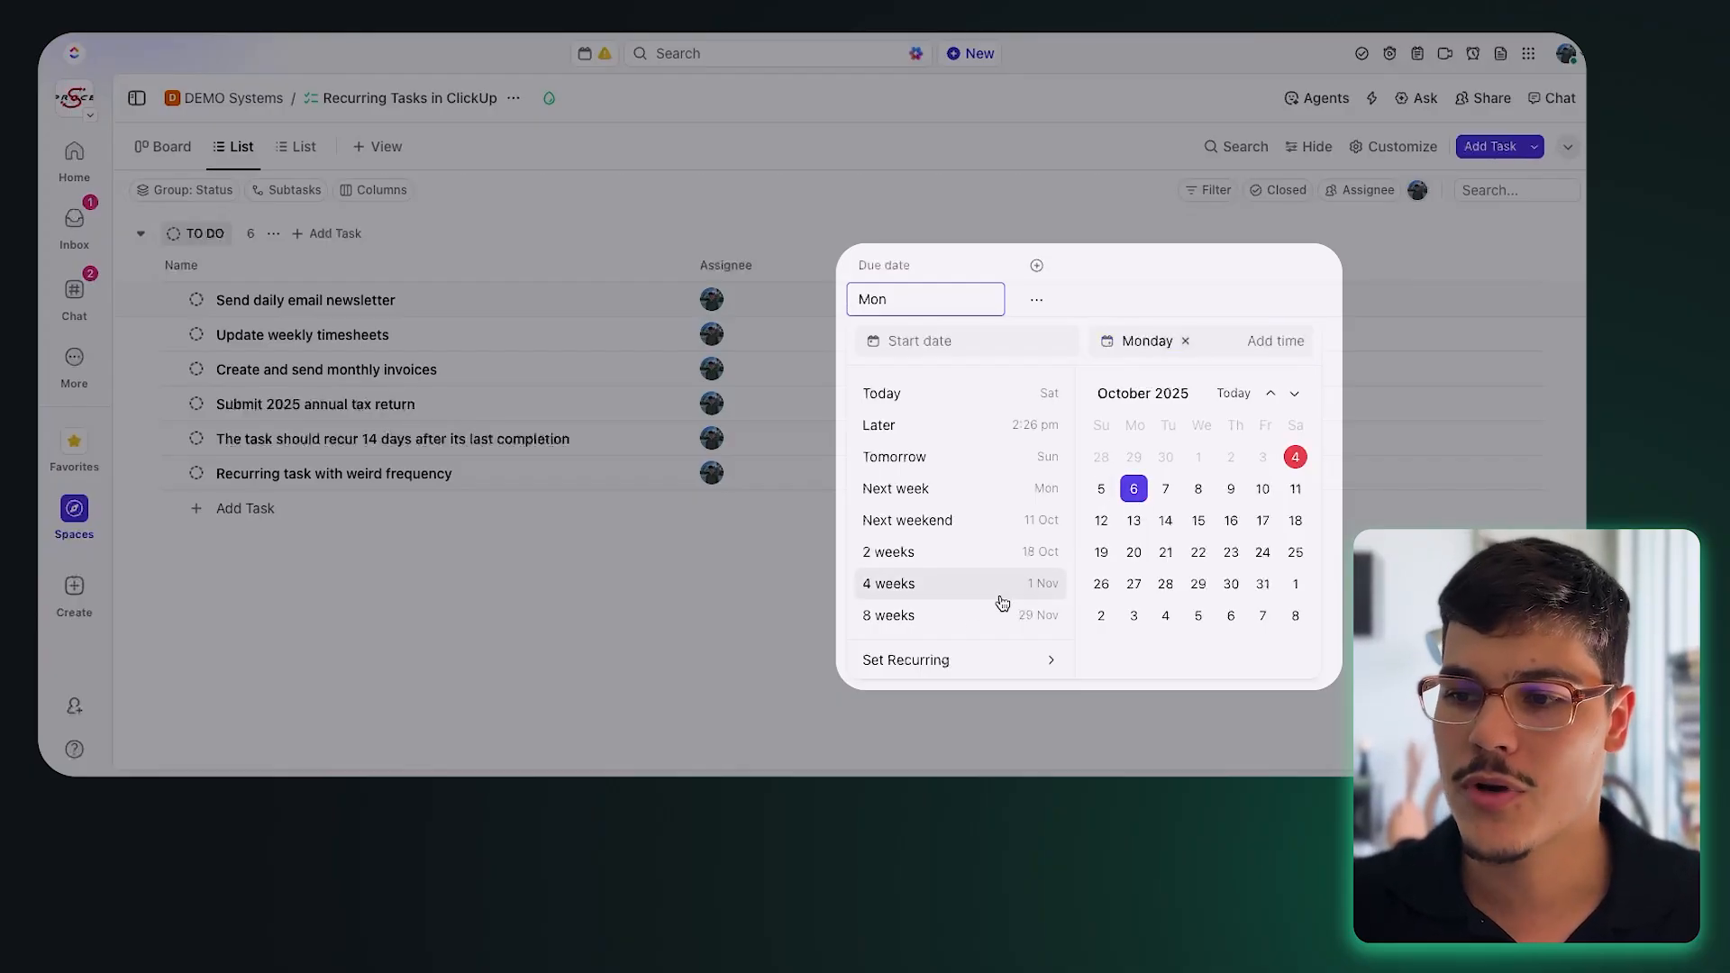
click(905, 662)
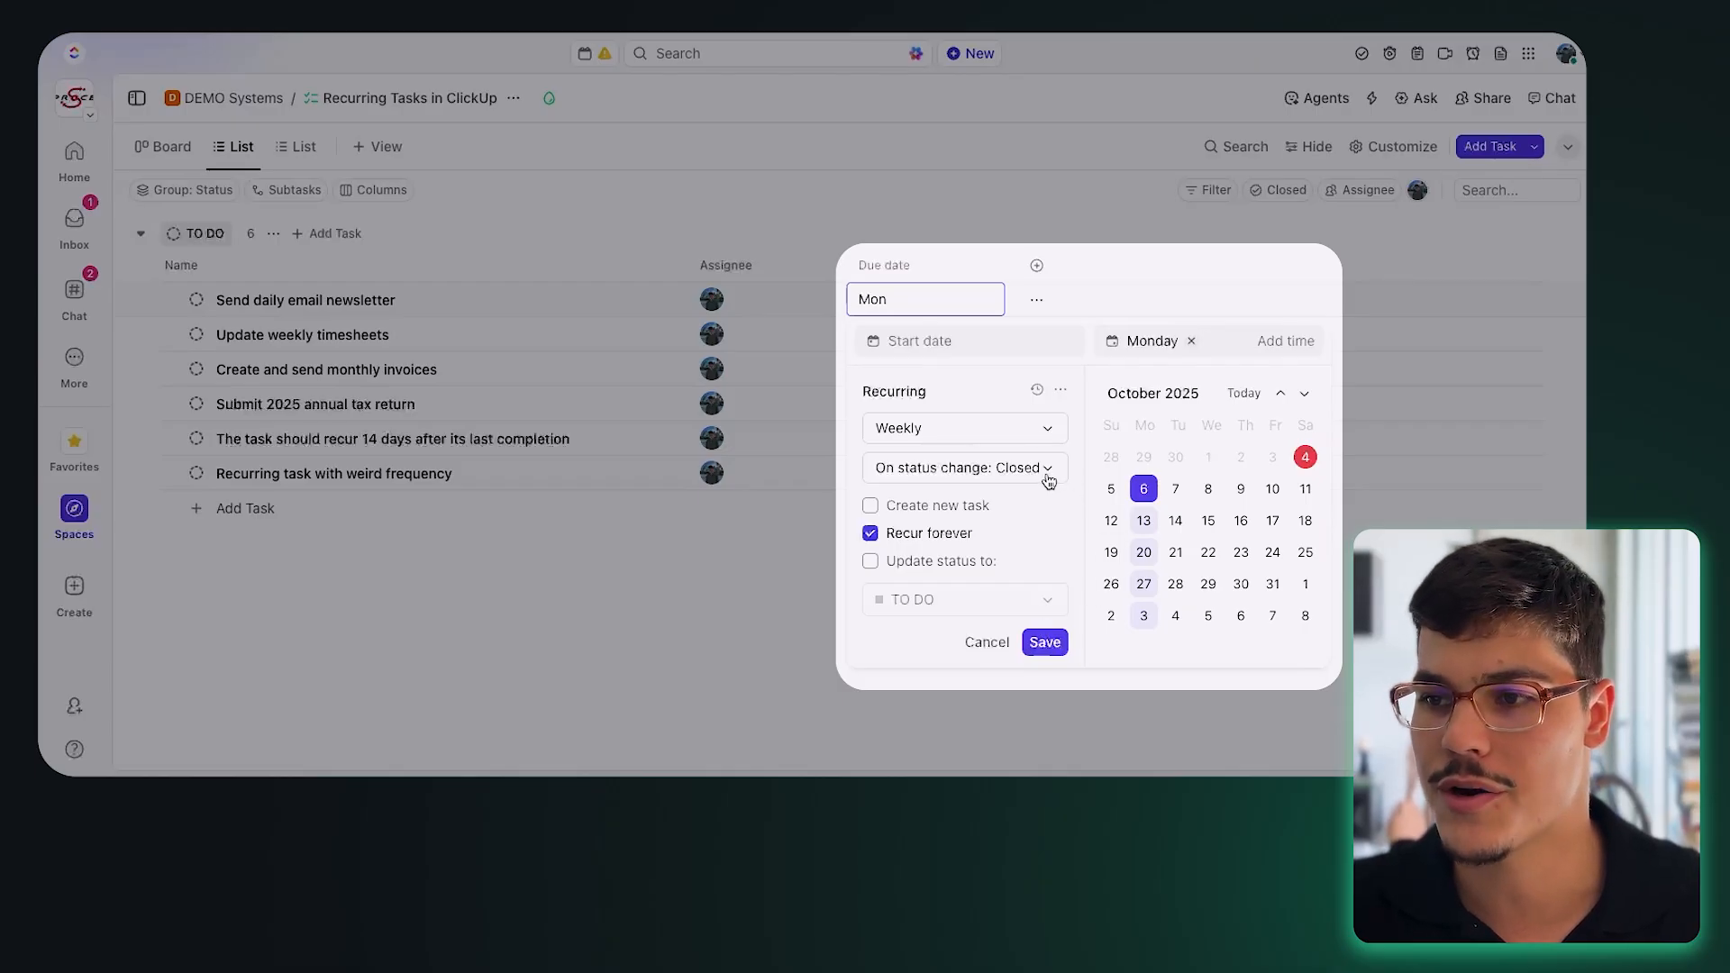
Make the newsletter task recur daily on status change: Closed, with weekends skipped.
click(936, 429)
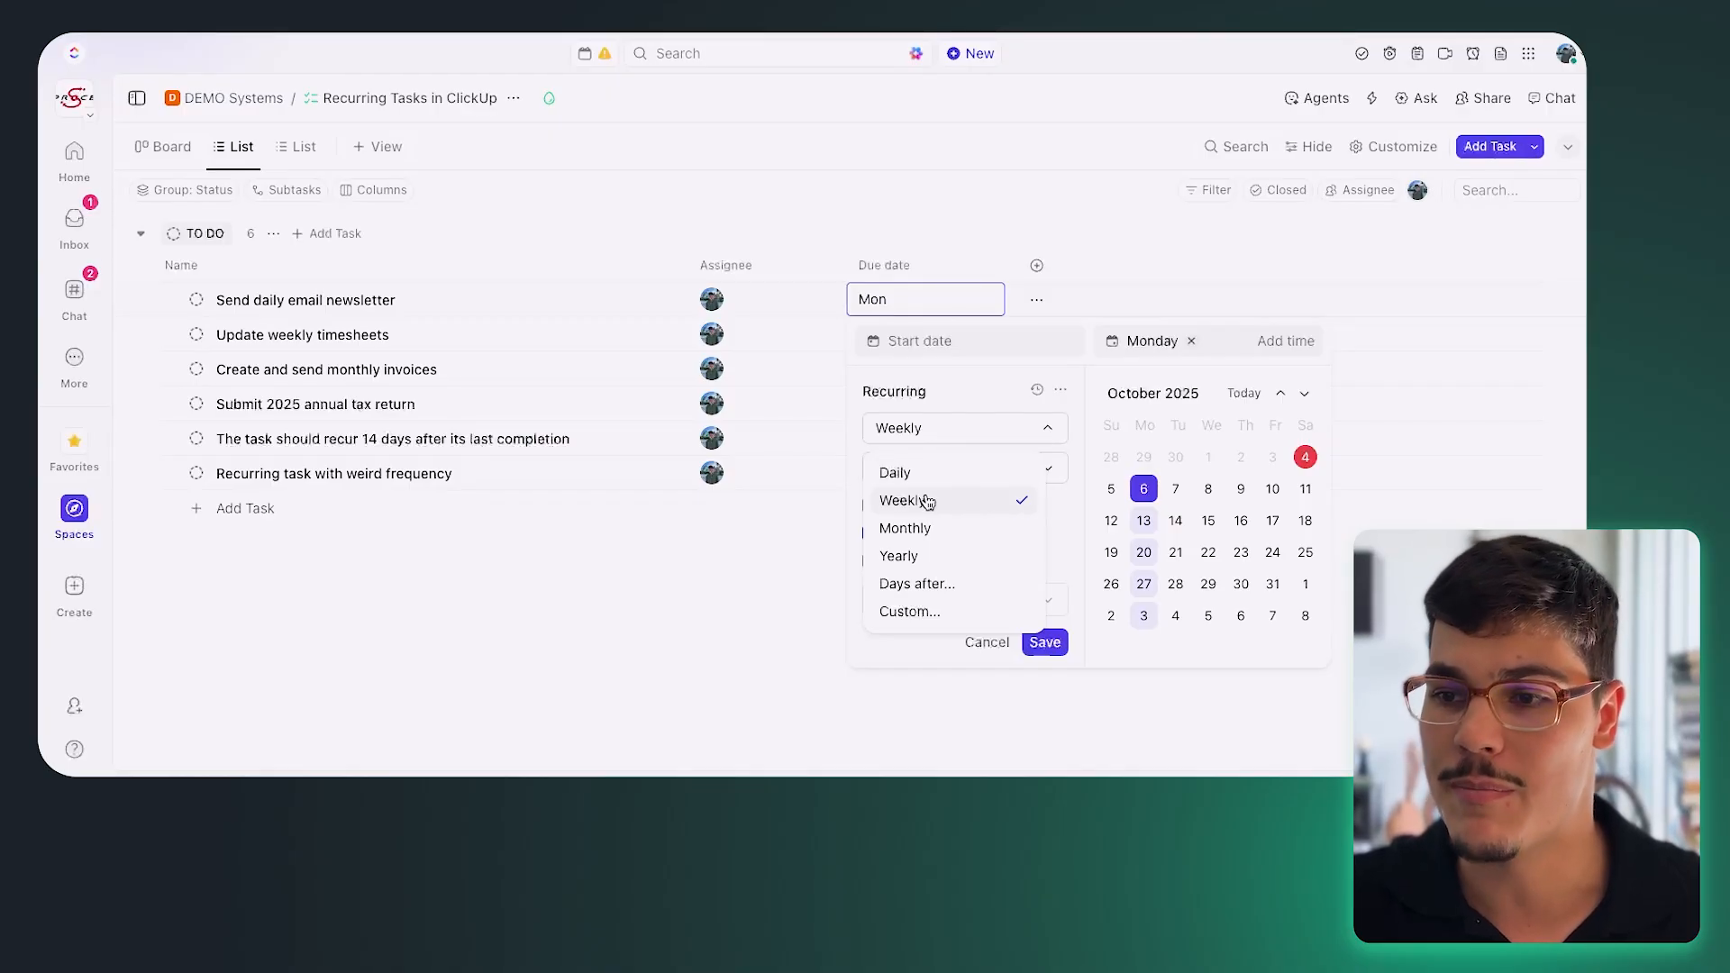
click(901, 473)
click(909, 467)
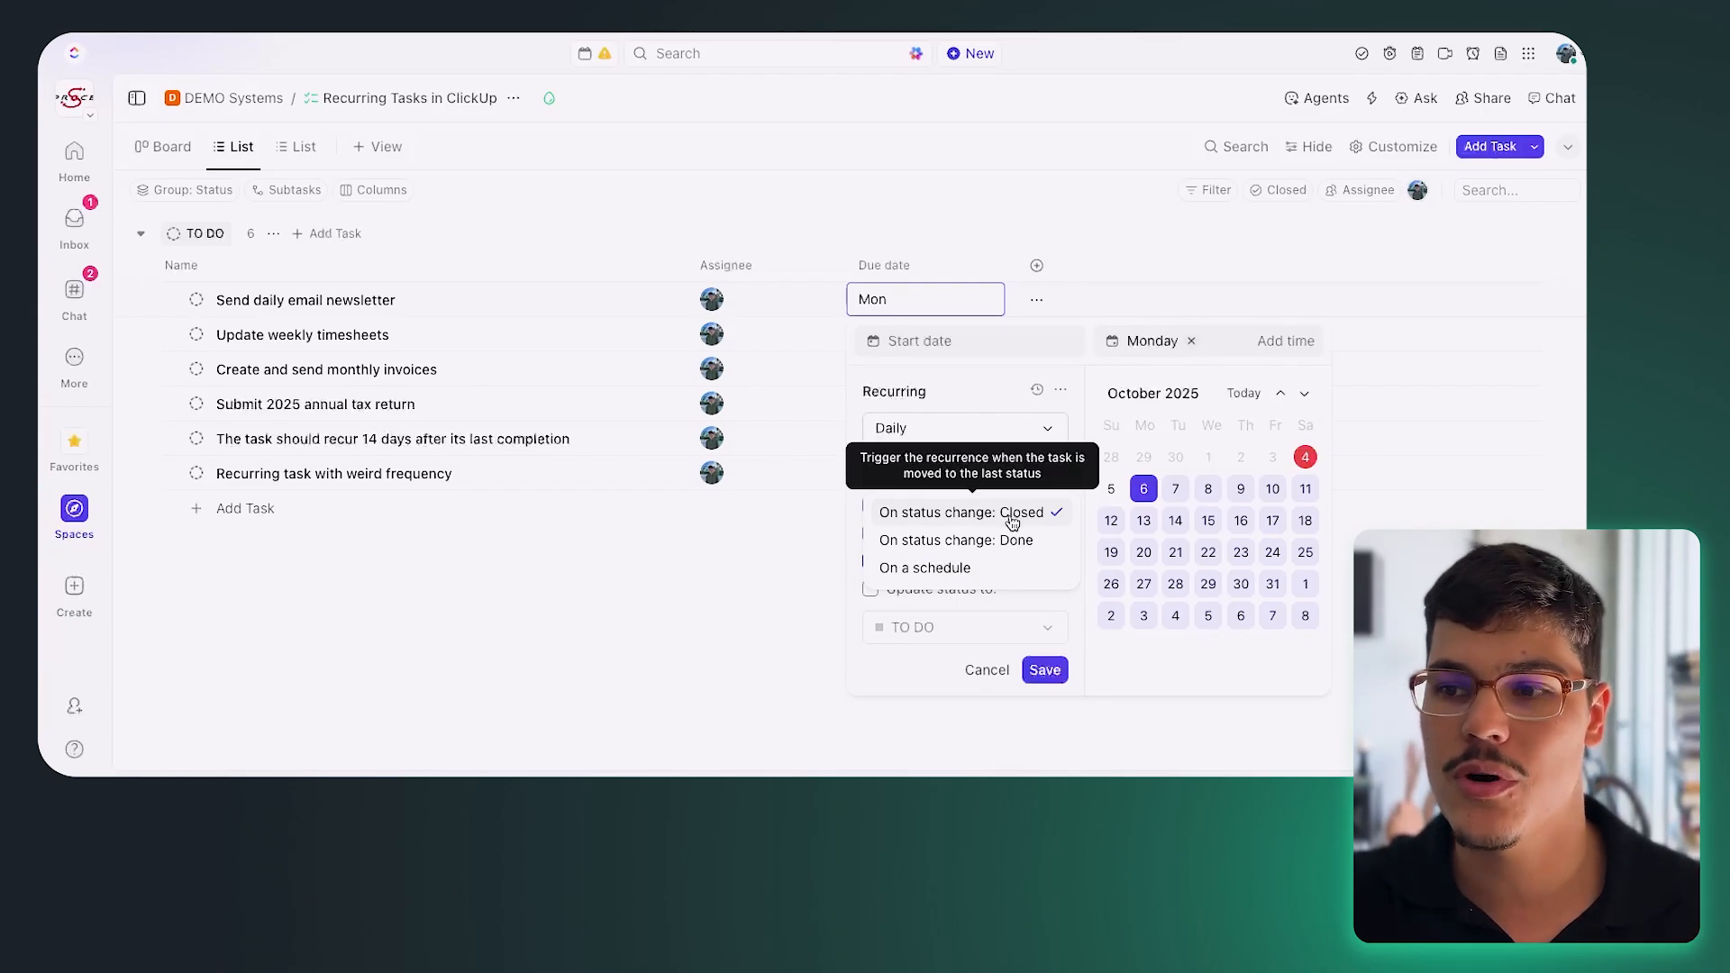
click(944, 513)
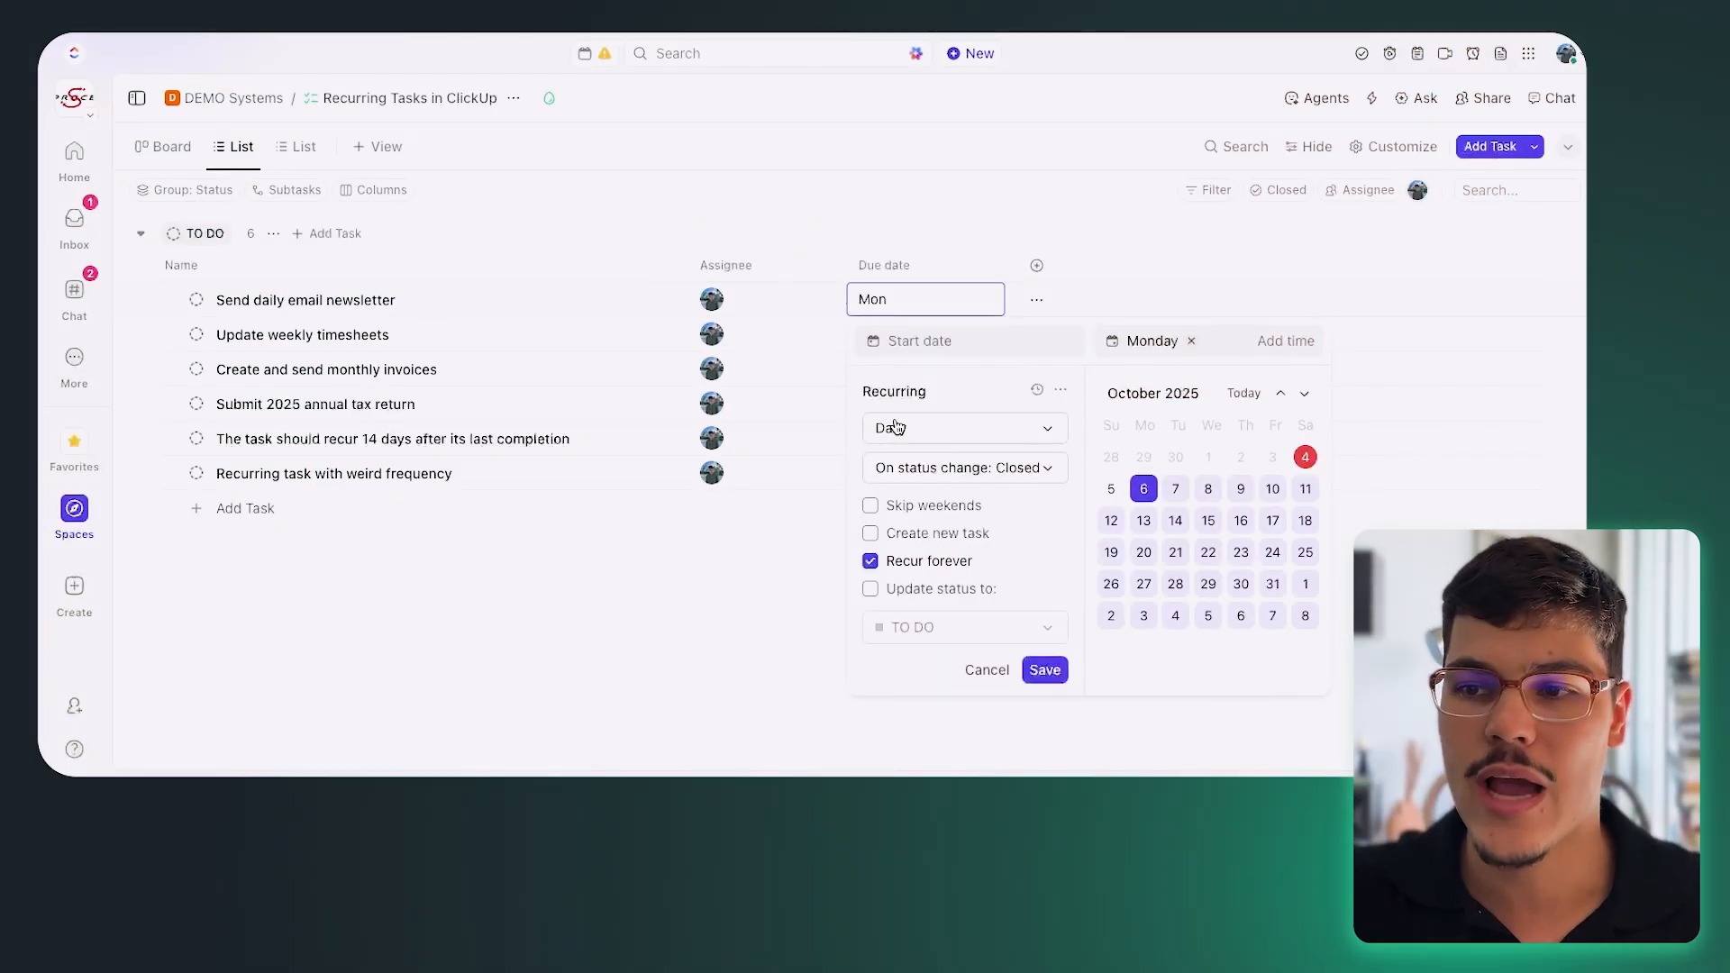
click(870, 506)
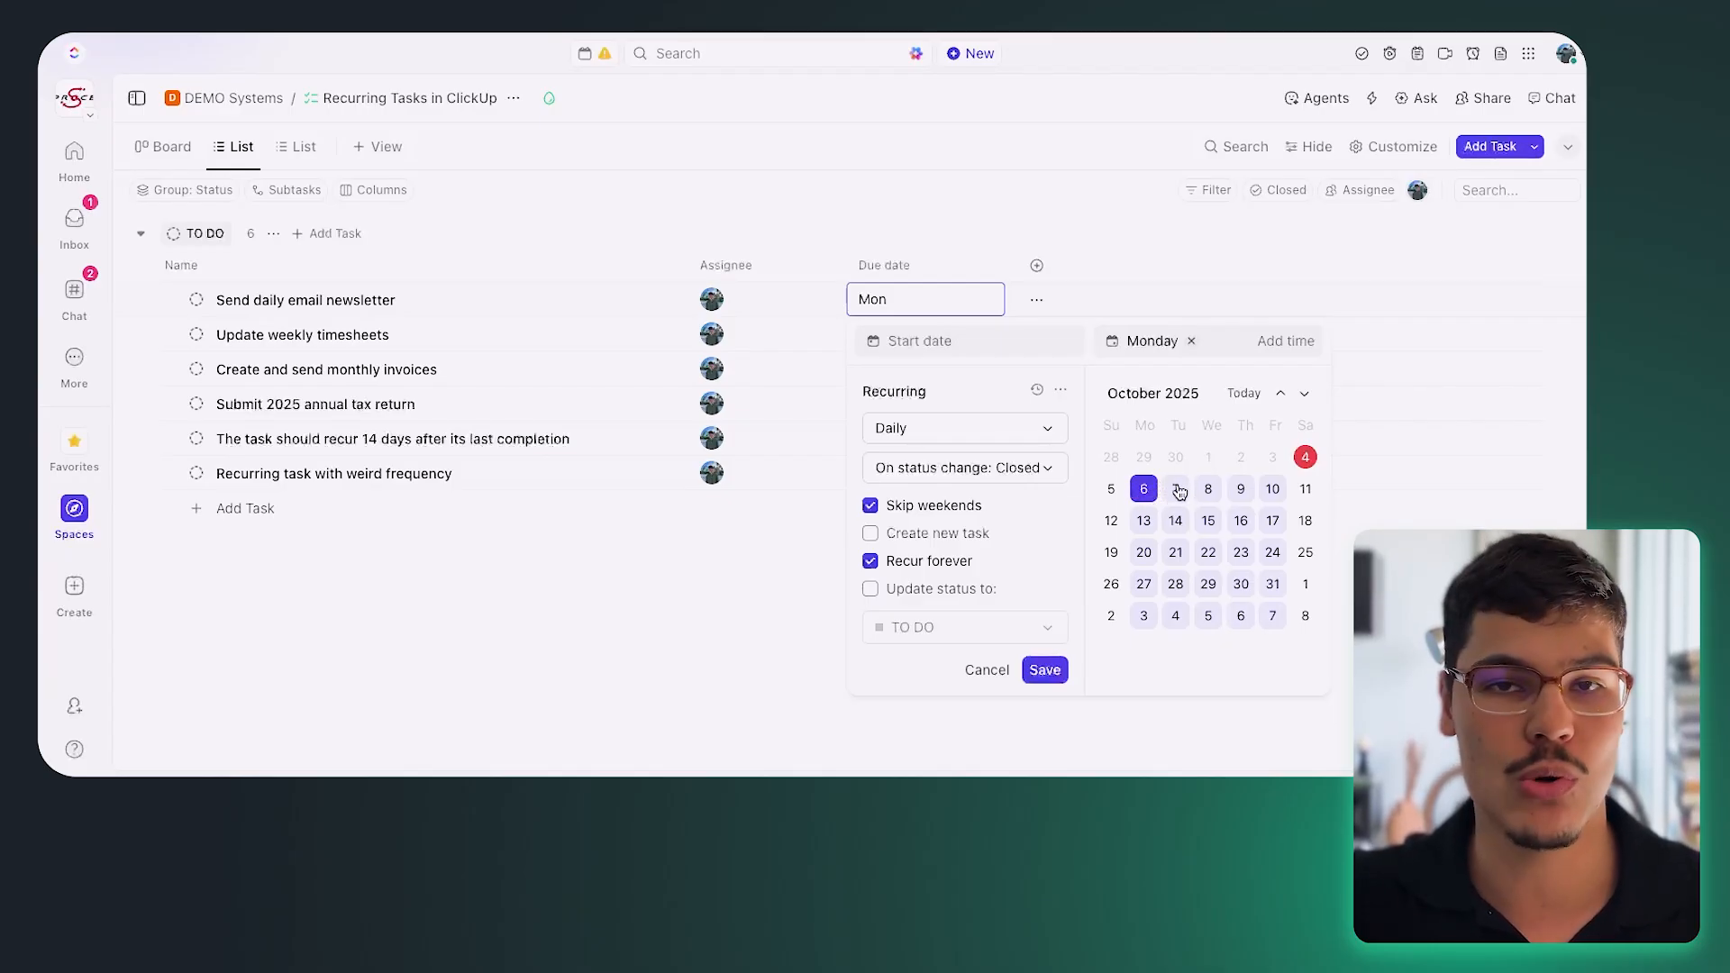
Try a weekly recurrence for the newsletter task and restore the daily one with weekends skipped.
click(952, 425)
click(910, 495)
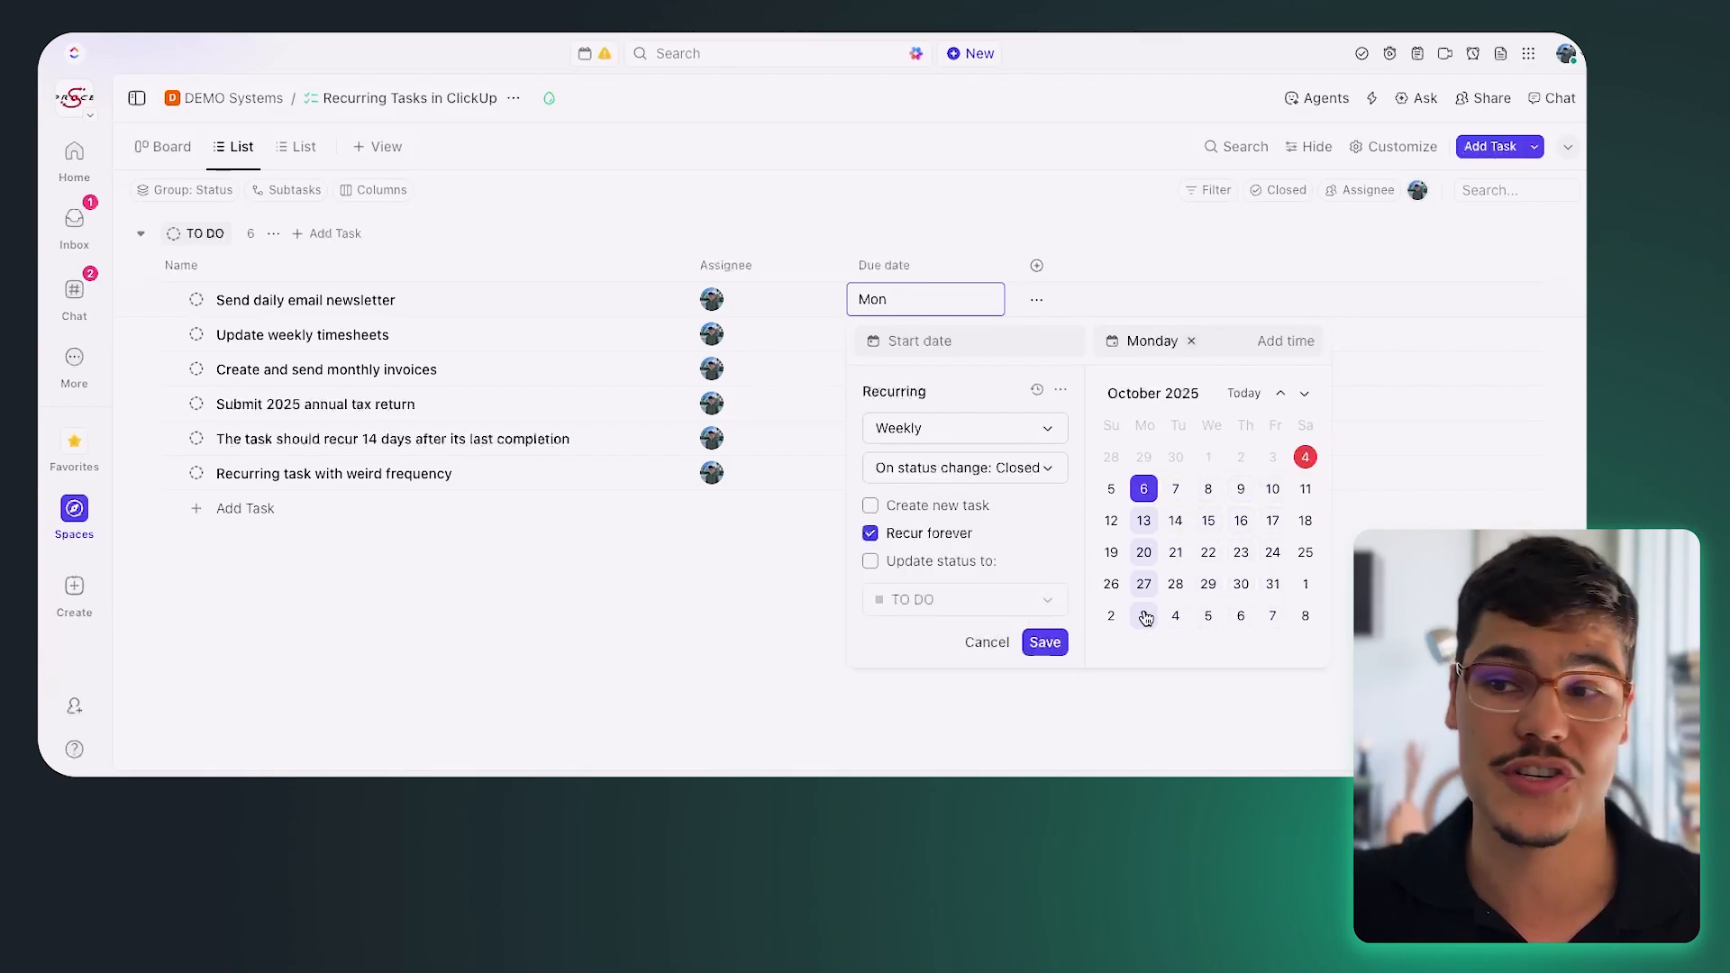
click(1045, 437)
click(962, 467)
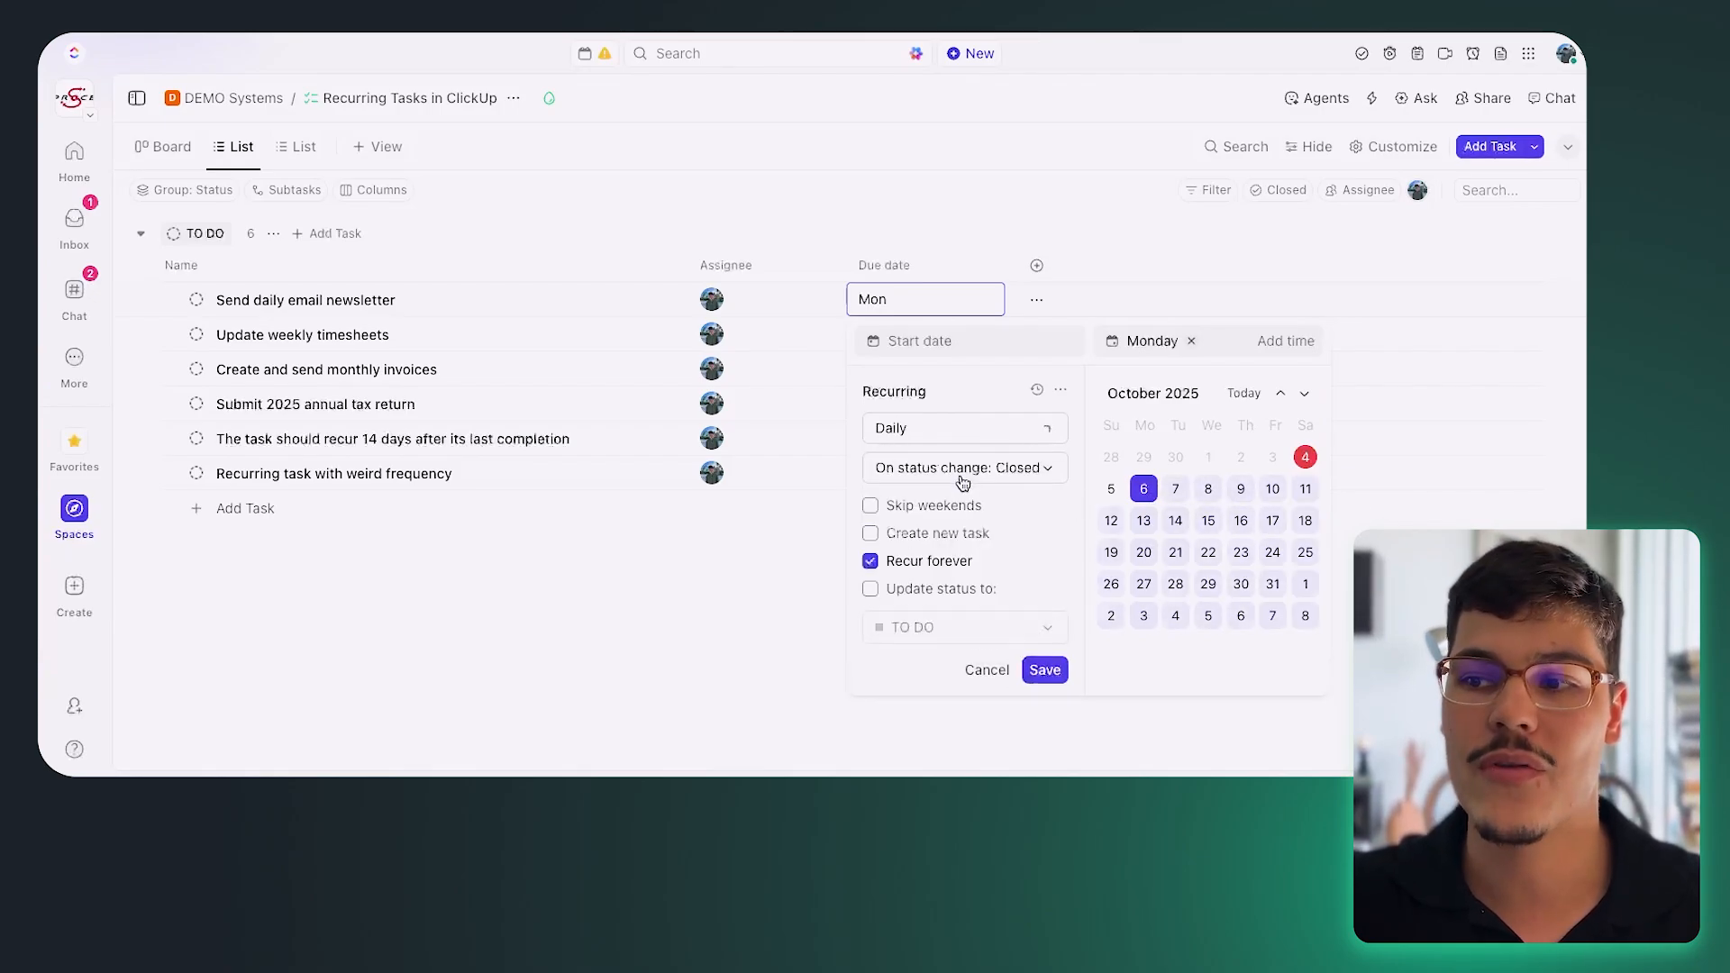
click(870, 506)
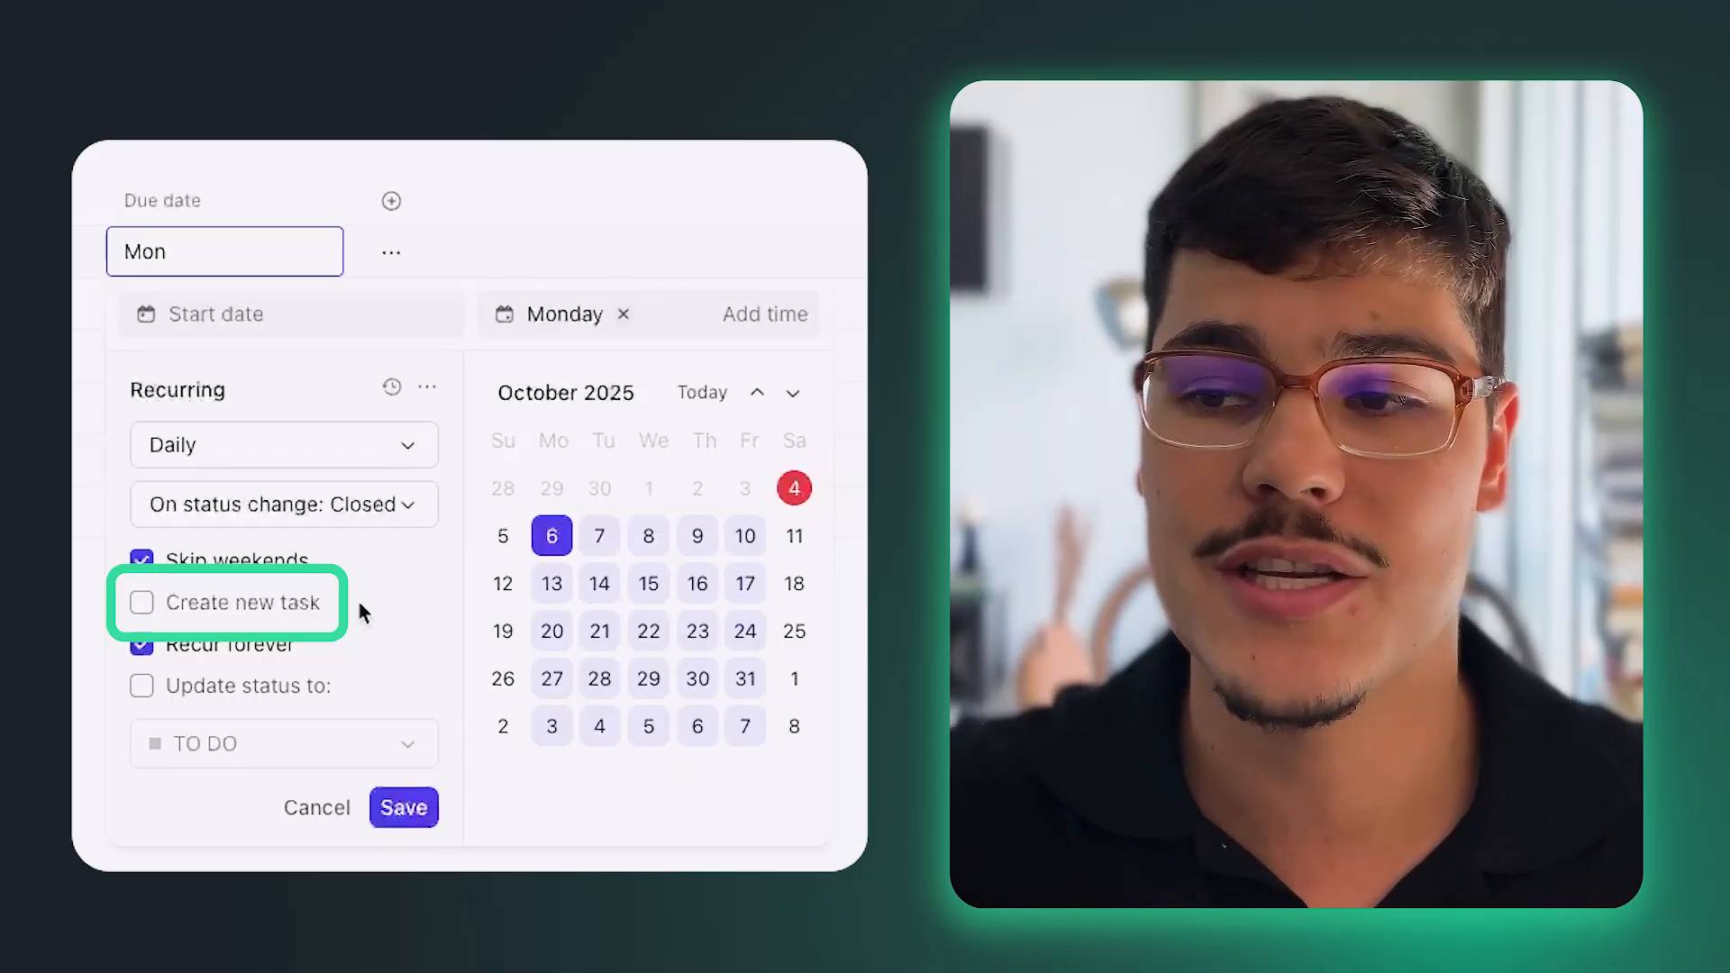
click(354, 506)
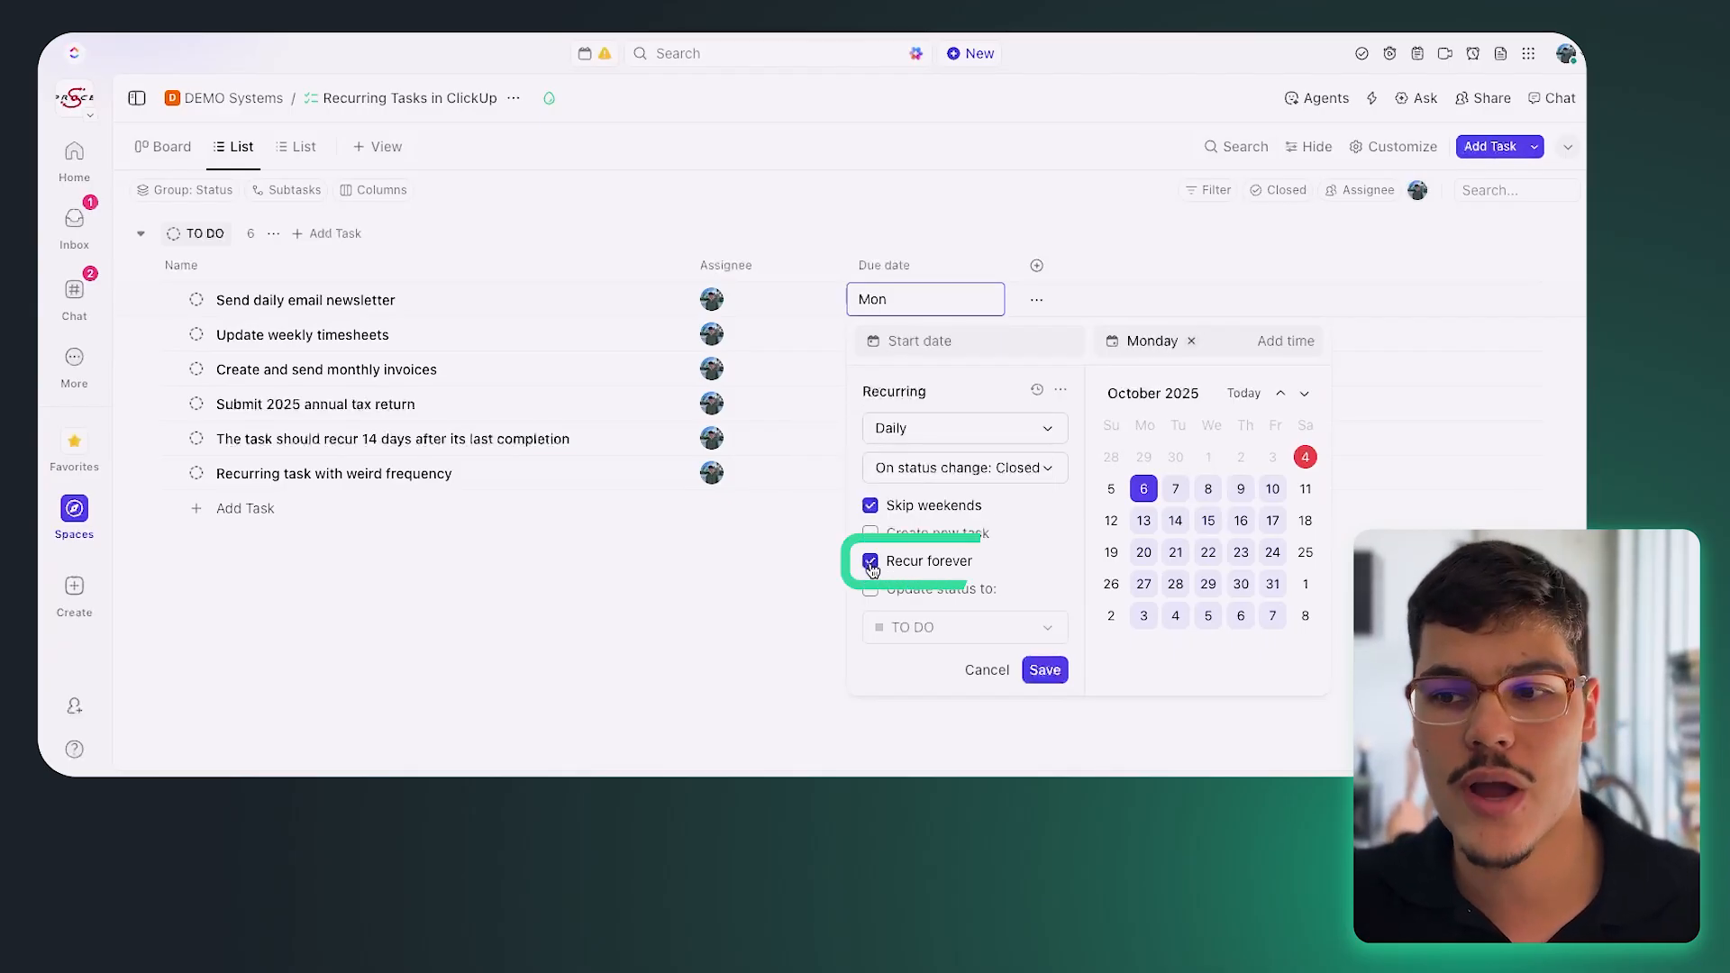
Turn off Recur forever and limit the newsletter task's recurrence to 100 repeats.
click(870, 562)
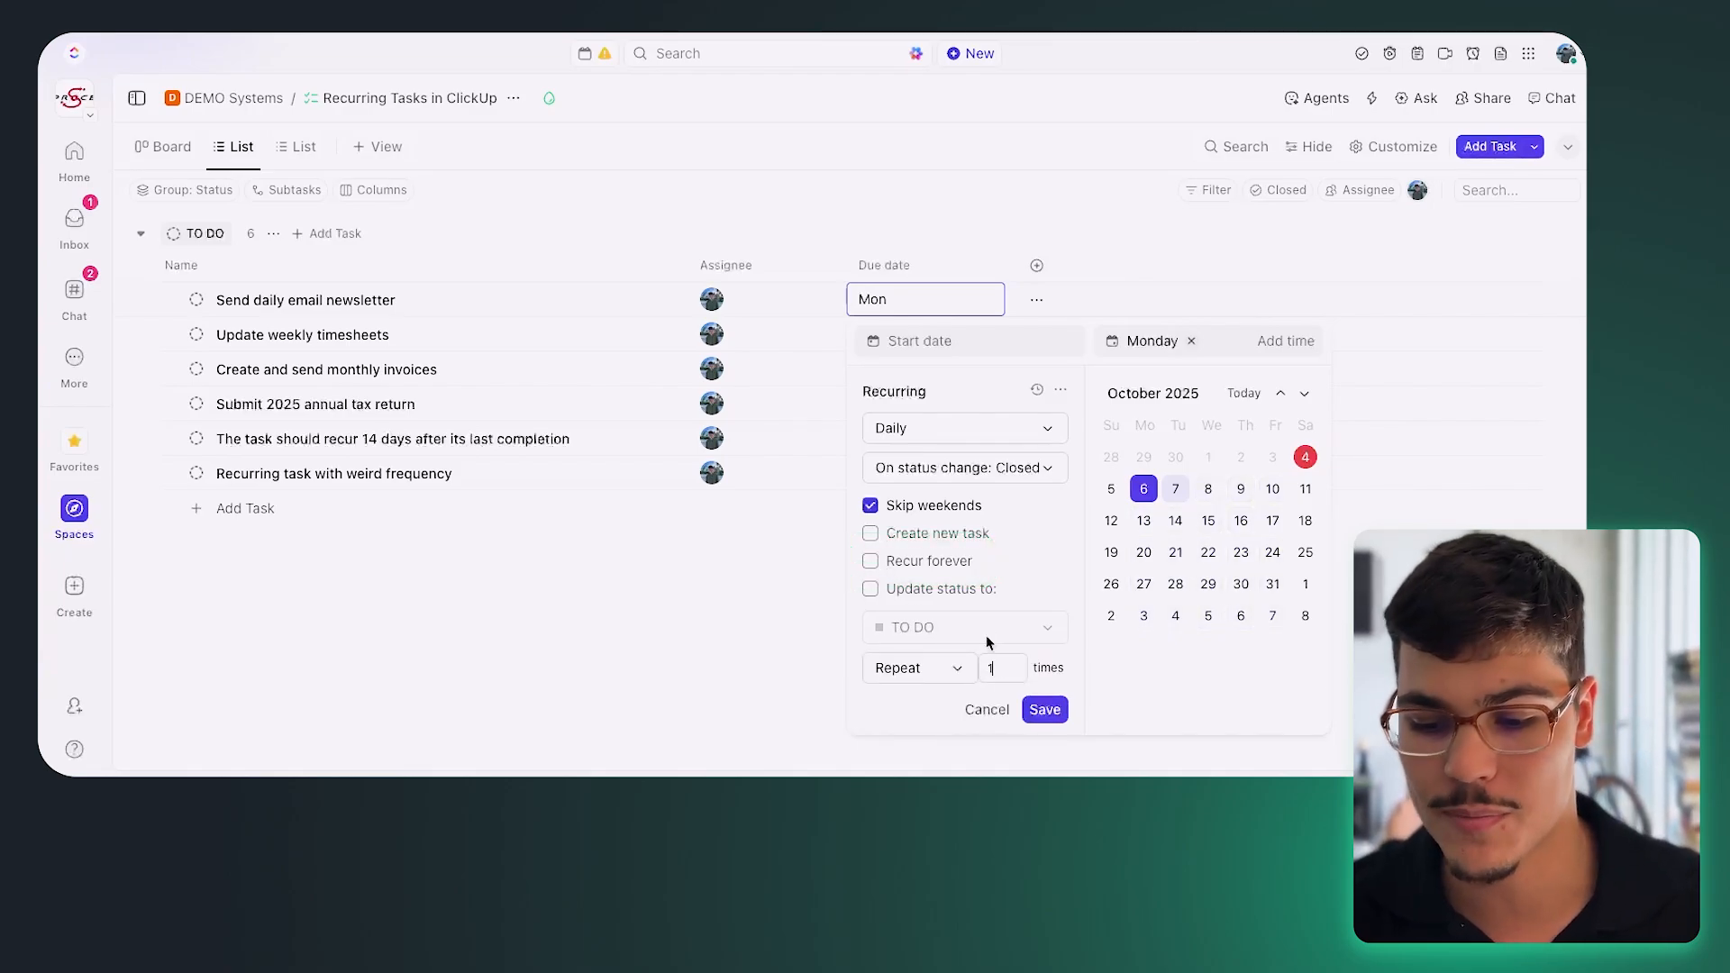
text(0)
key(BackSpace)
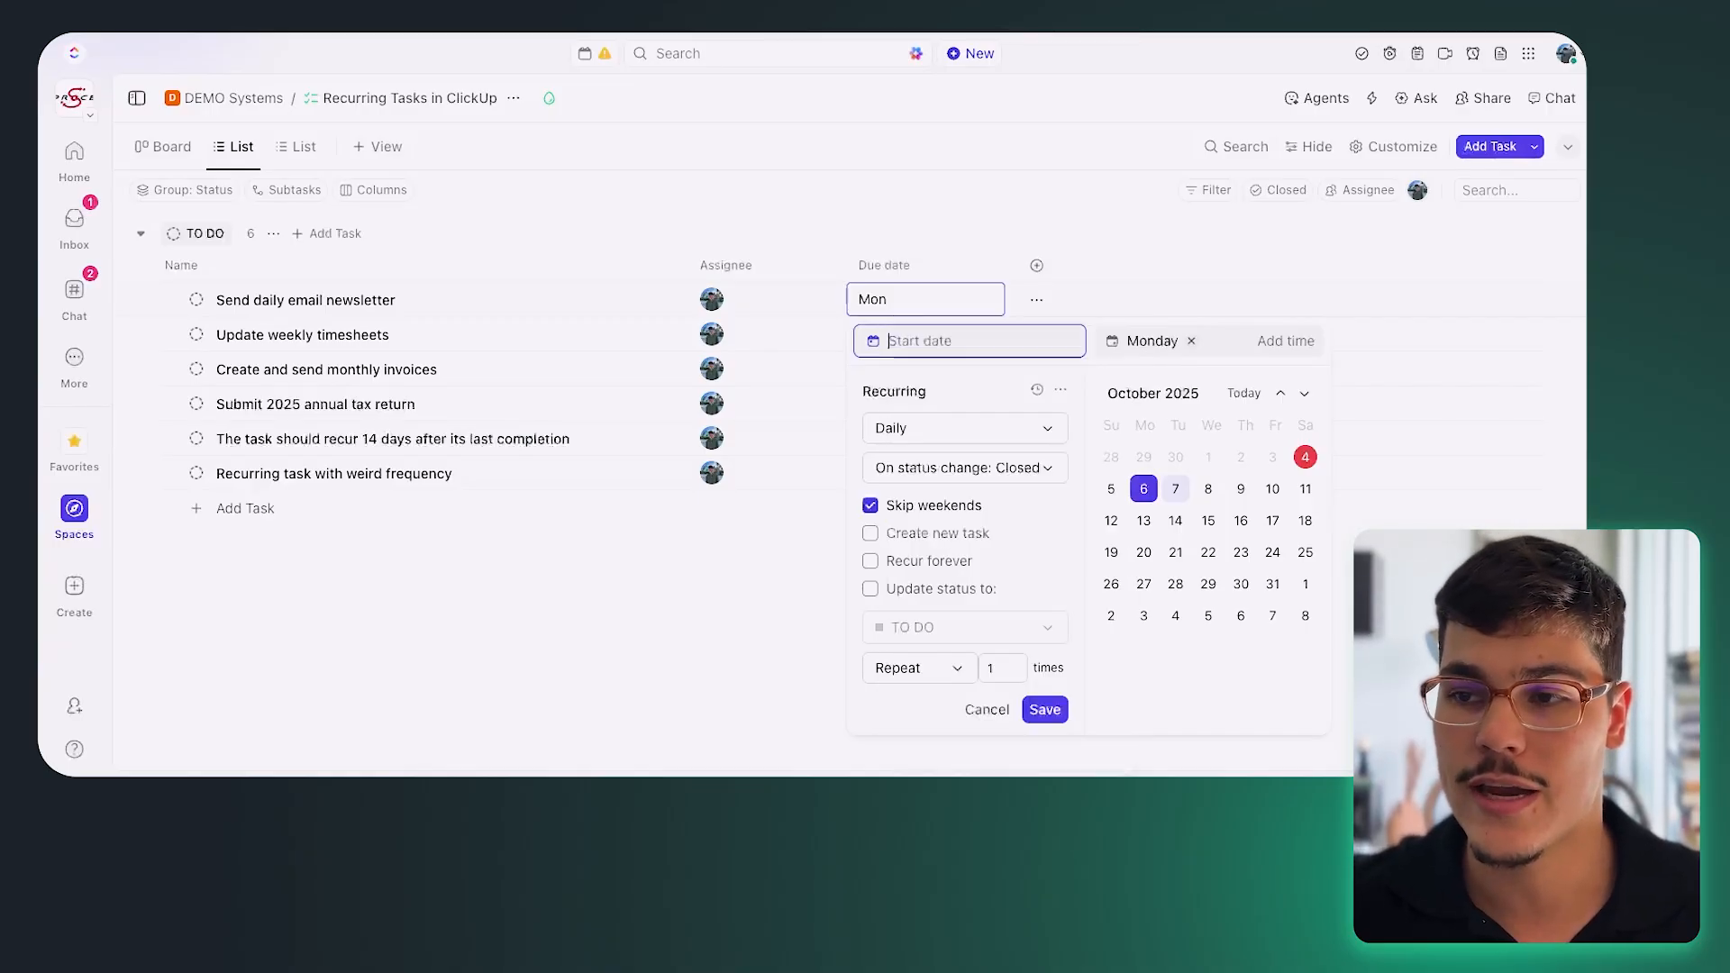
click(994, 668)
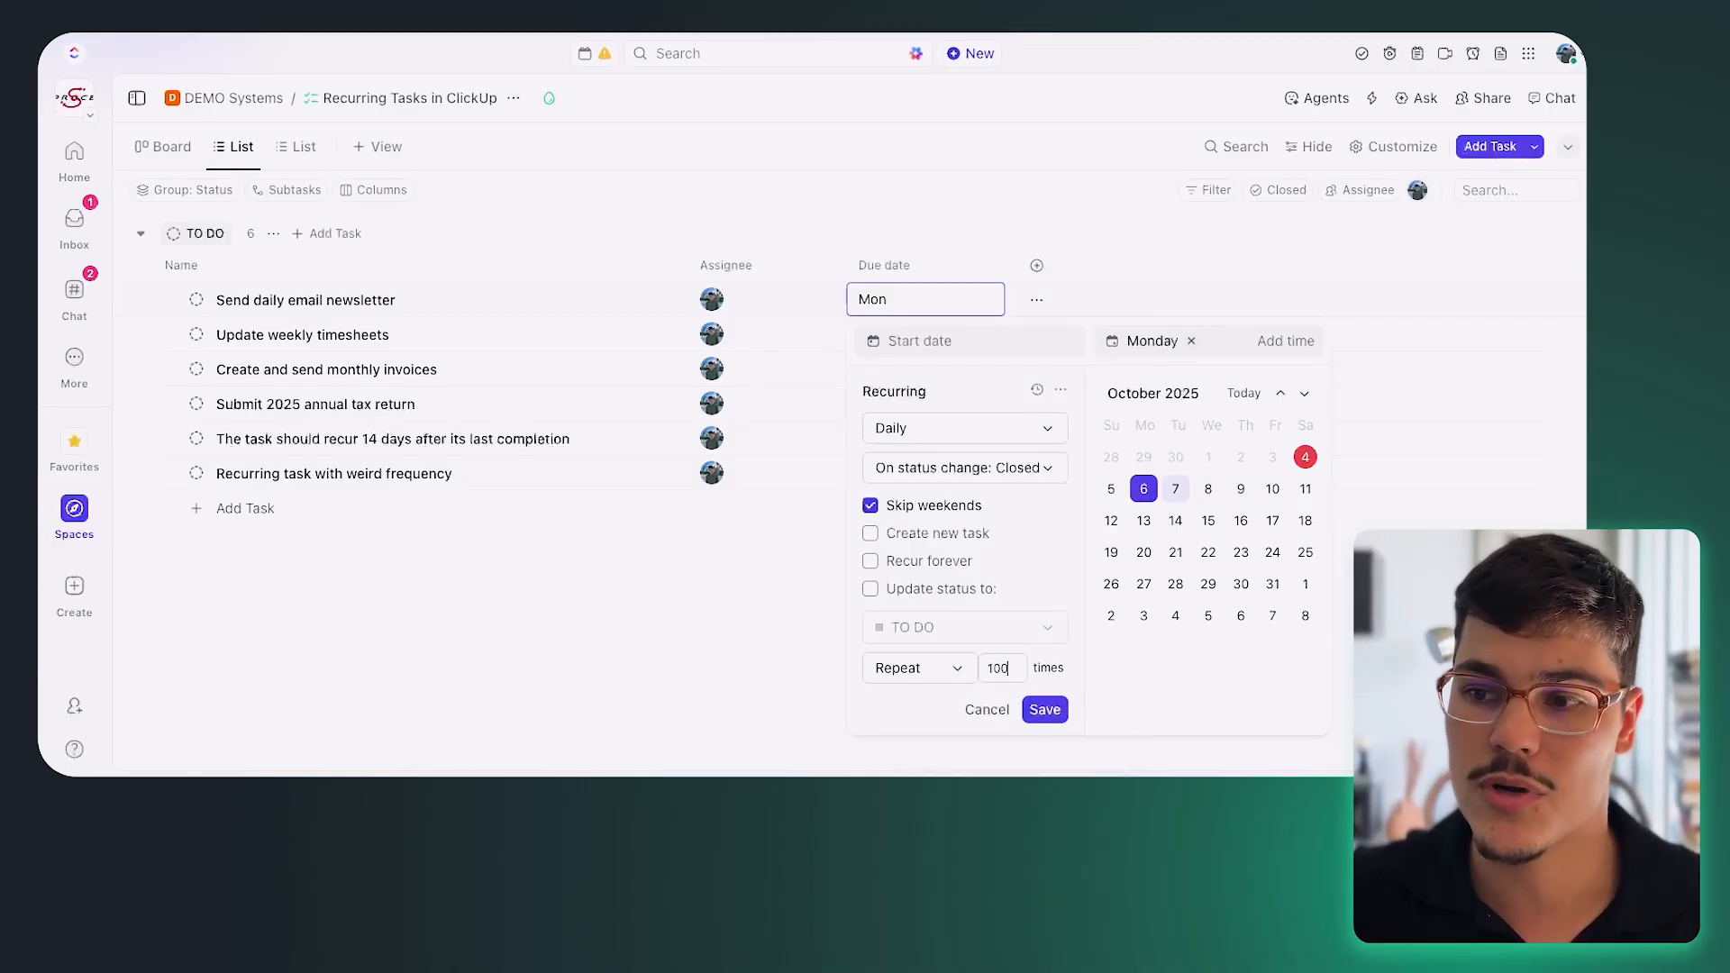
Try ending the newsletter task's recurrence on 10/25/25 and turn Recur forever back on.
click(960, 670)
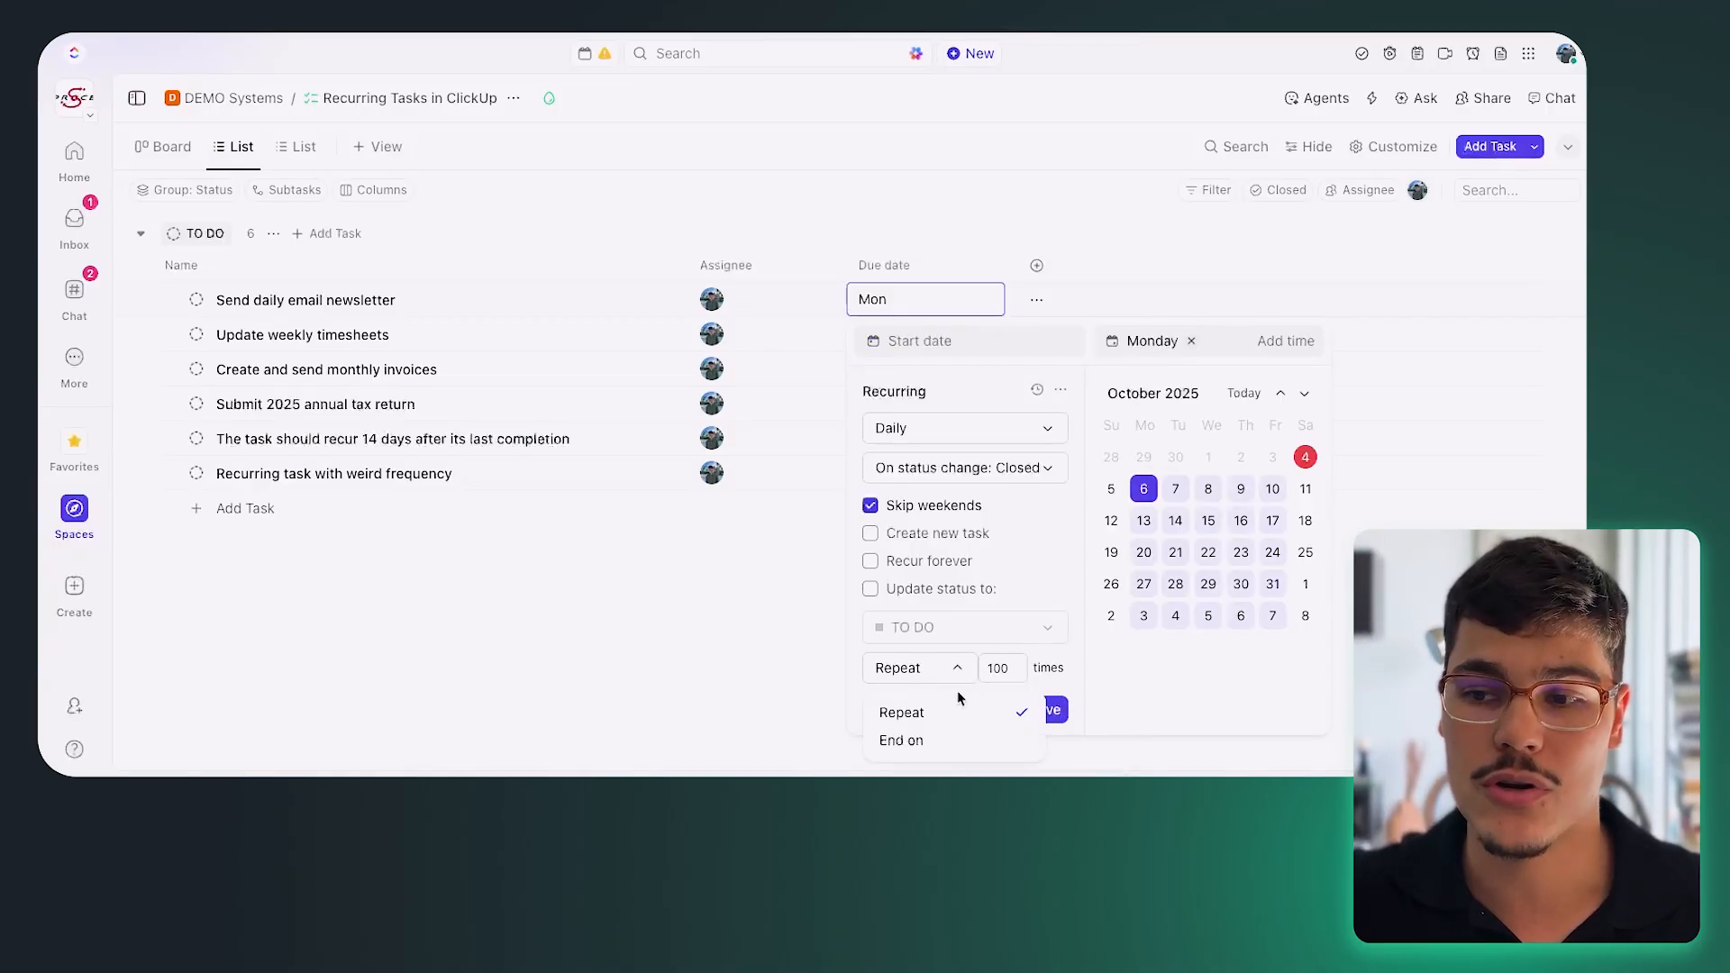
click(930, 738)
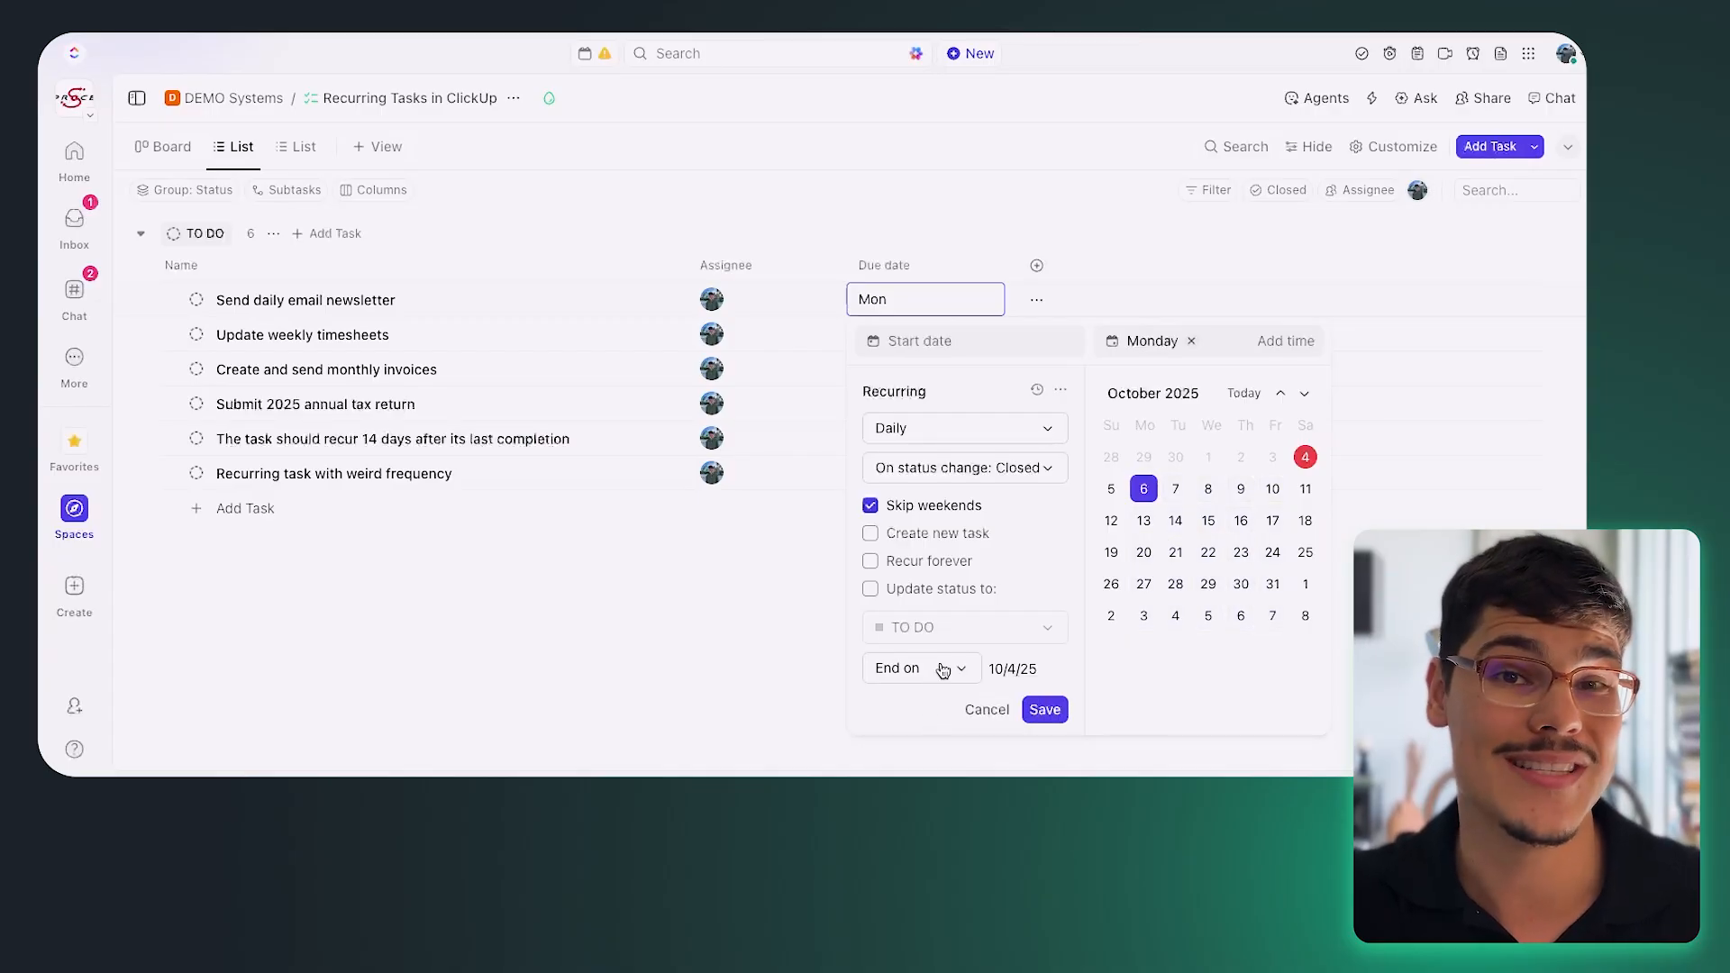
click(1021, 669)
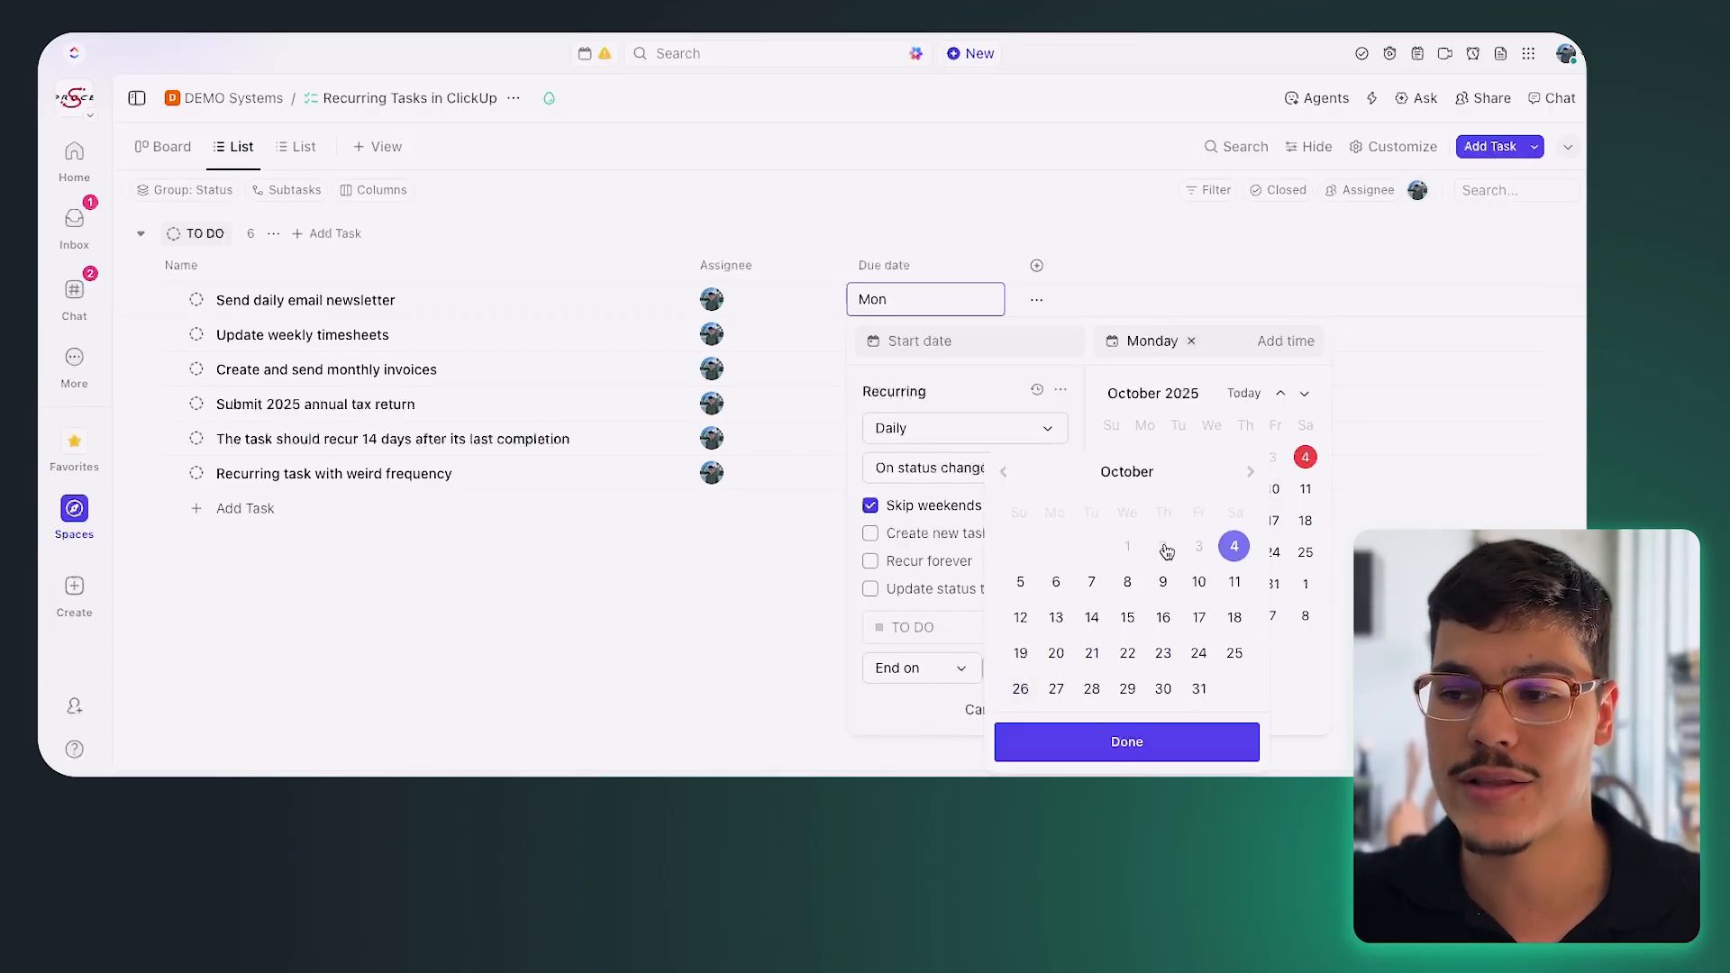
click(1233, 653)
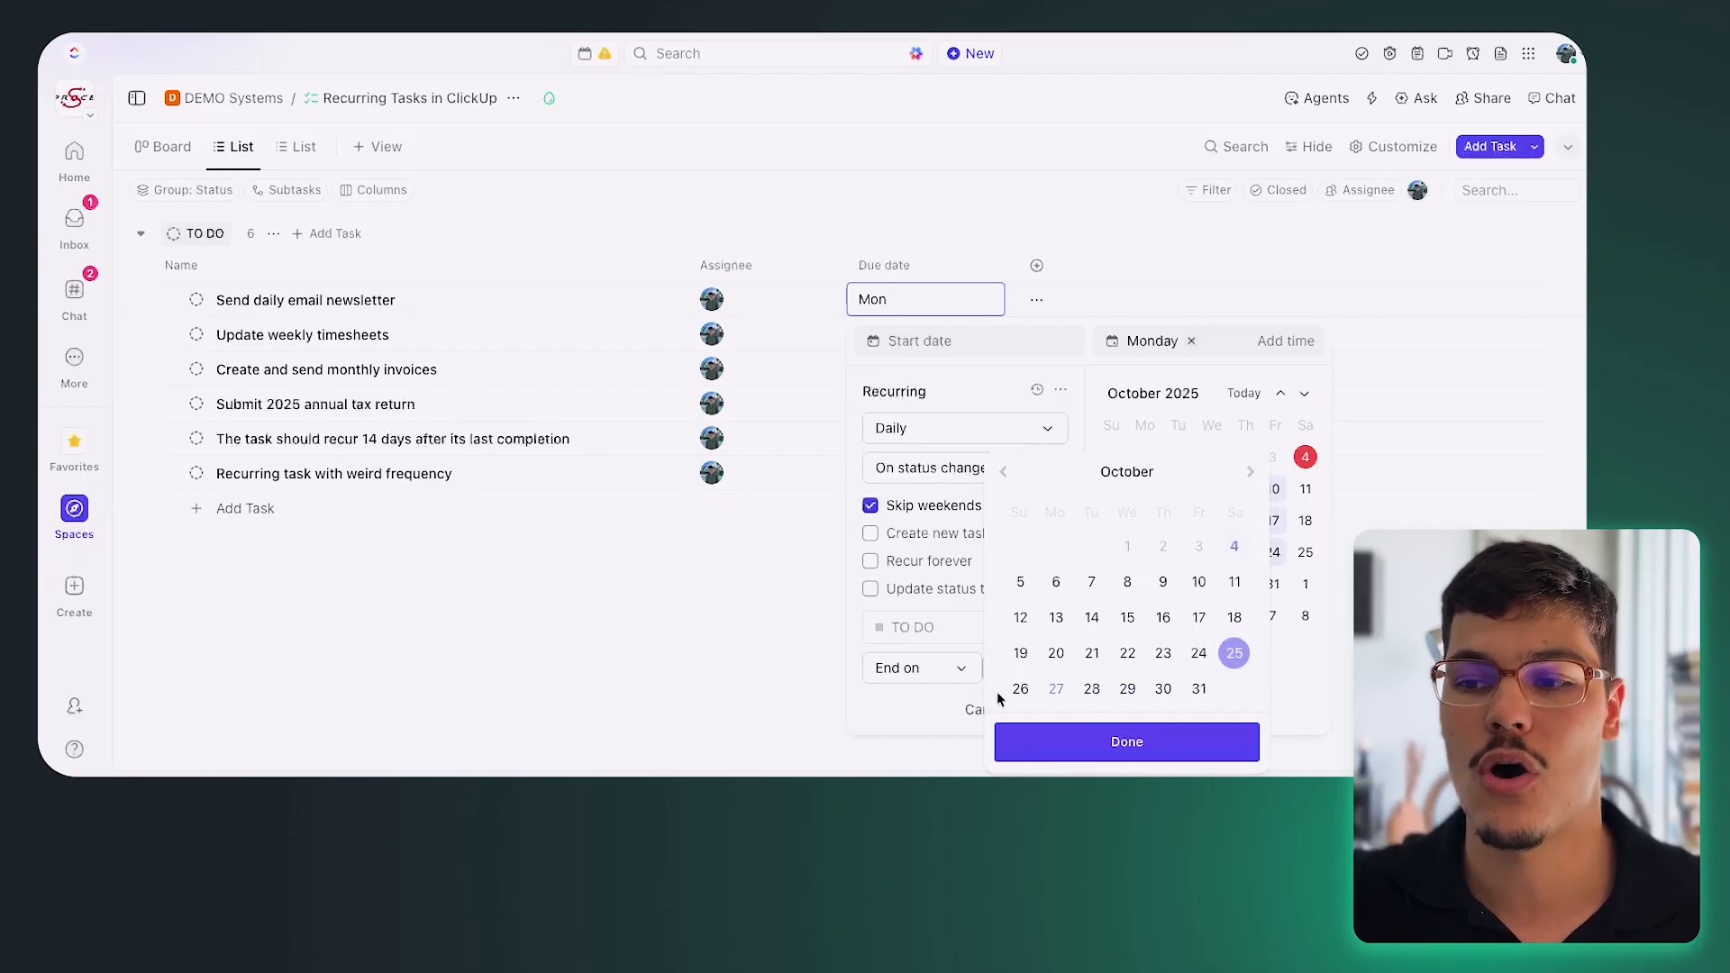
click(1080, 743)
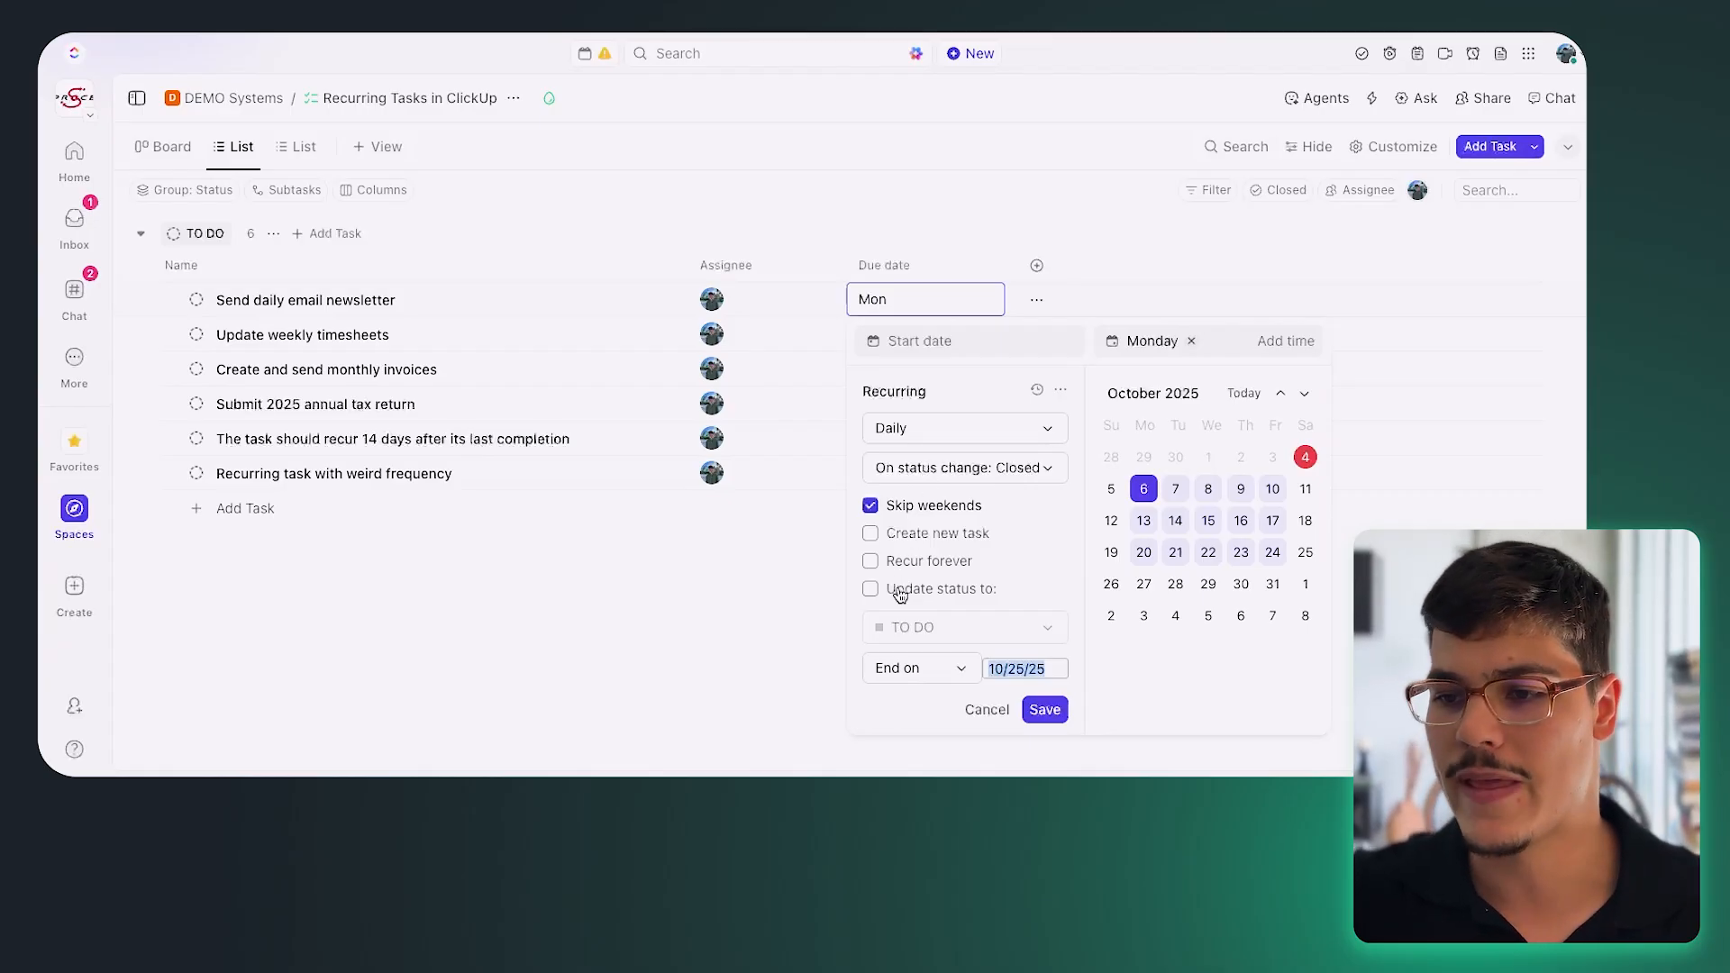
click(871, 562)
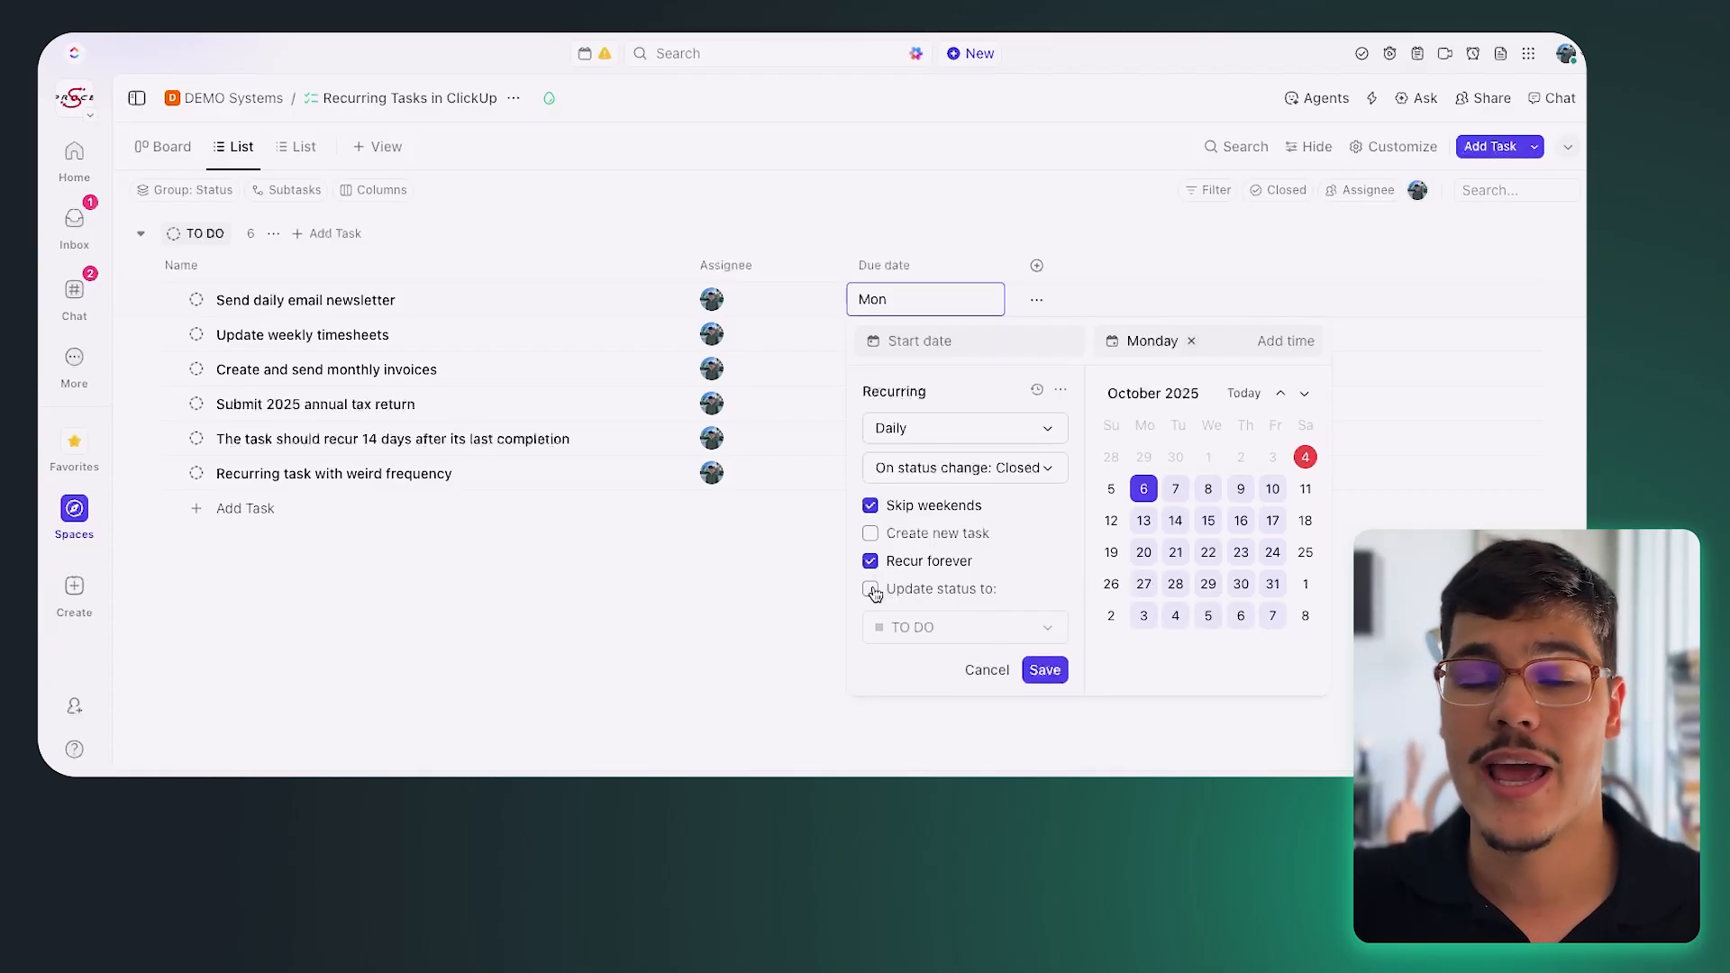
Have the recurrence update the newsletter task's status to TO DO and save the recurrence settings.
click(871, 590)
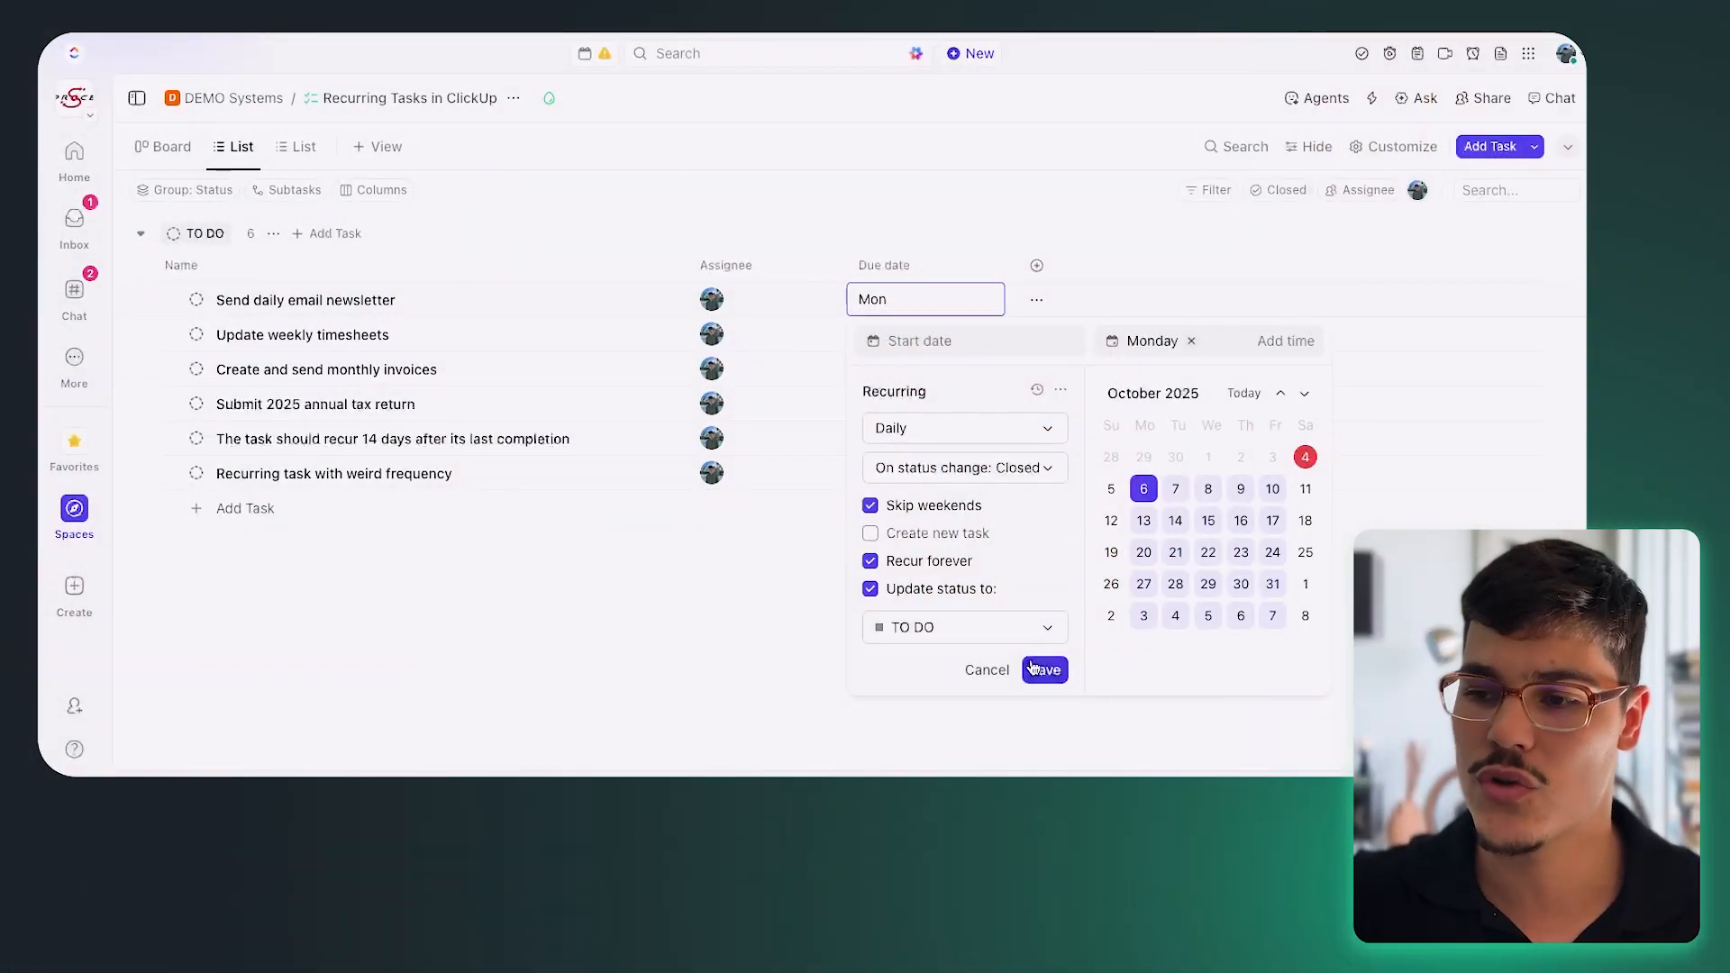
click(1036, 678)
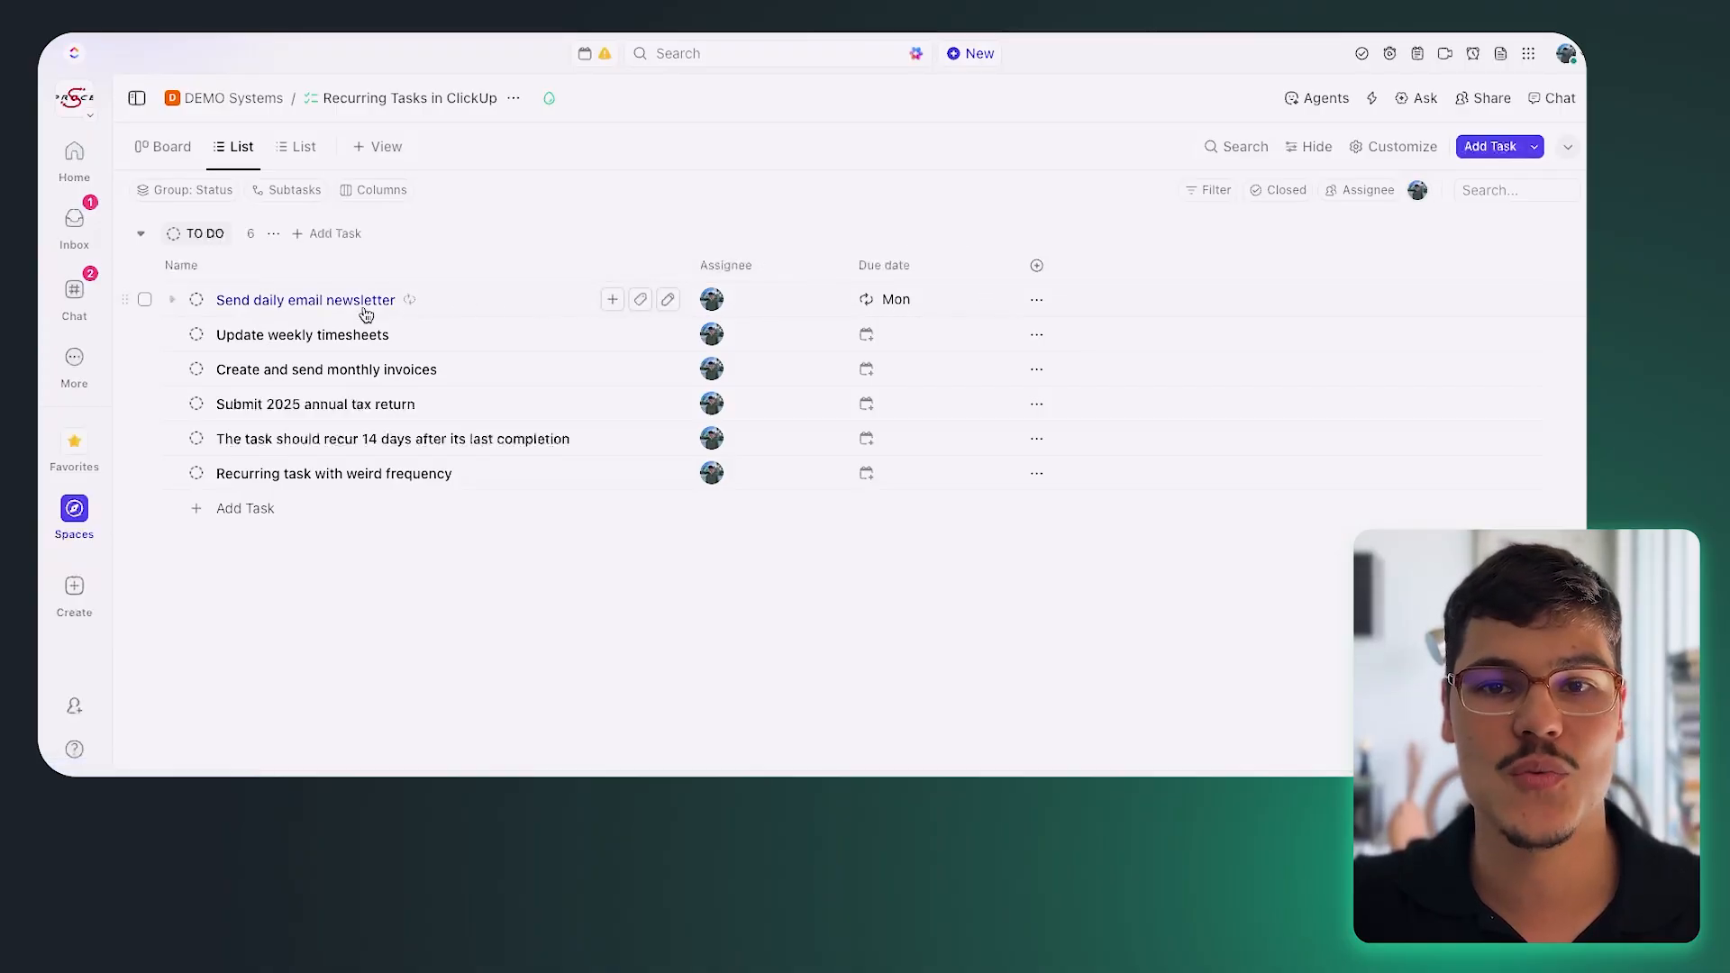
Look at the status choices and the saved recurrence settings of "Send daily email newsletter".
click(196, 300)
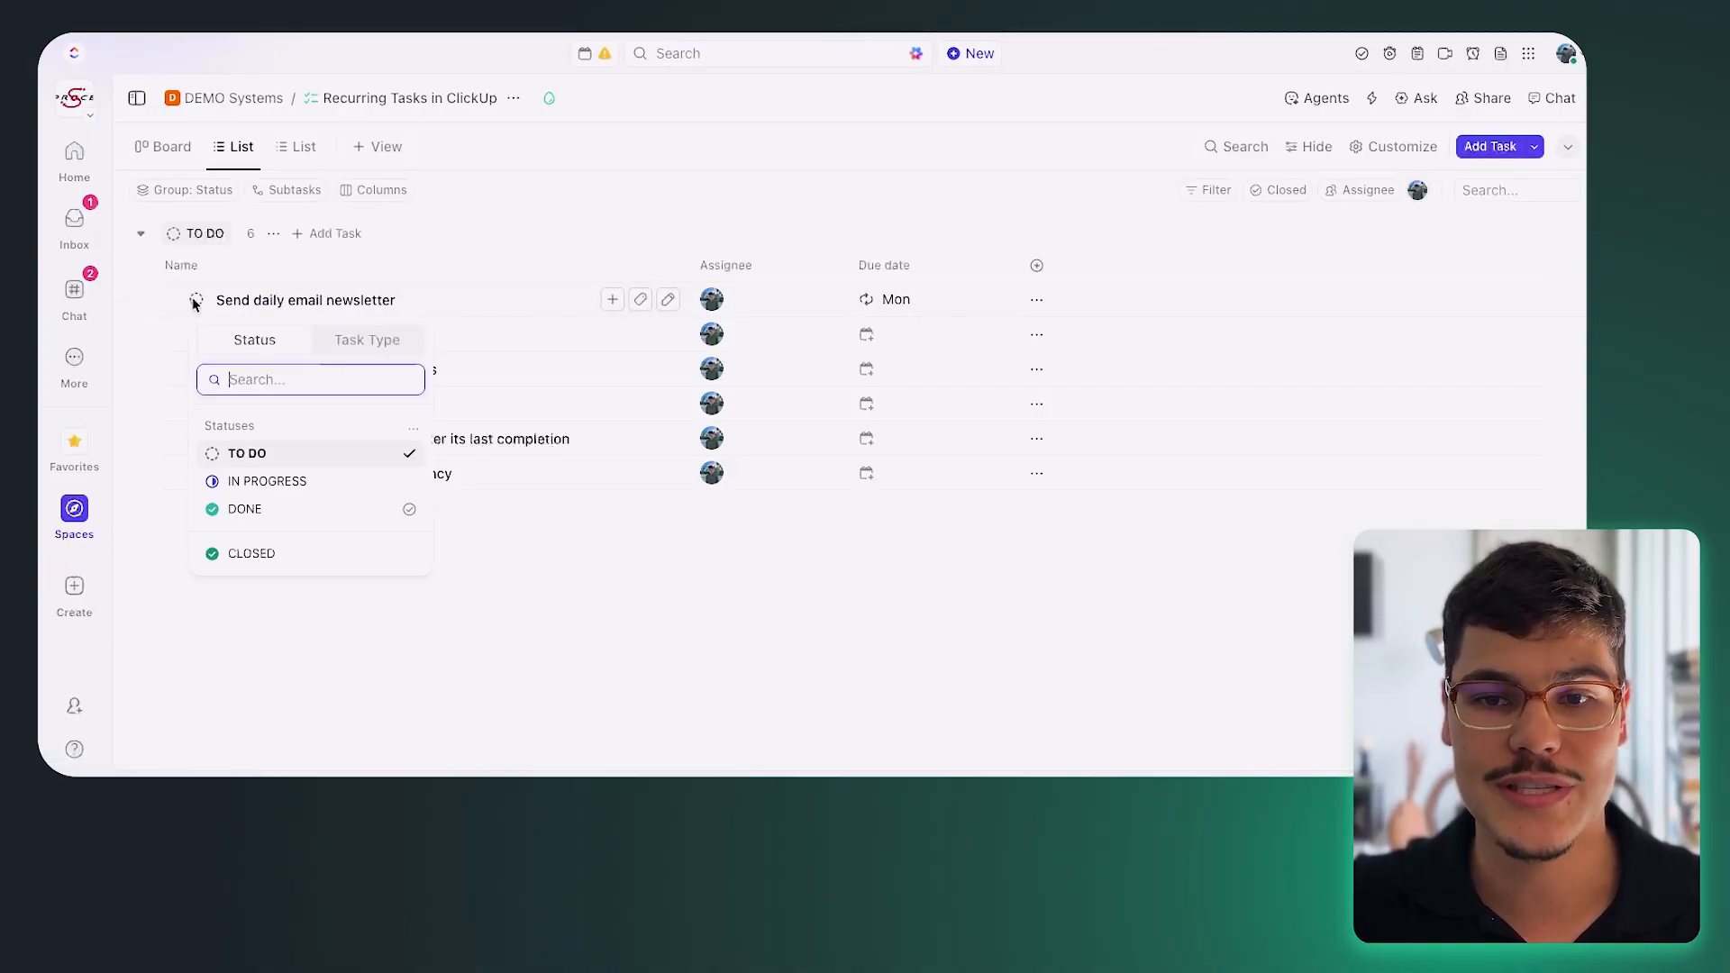
click(890, 297)
click(911, 301)
click(946, 672)
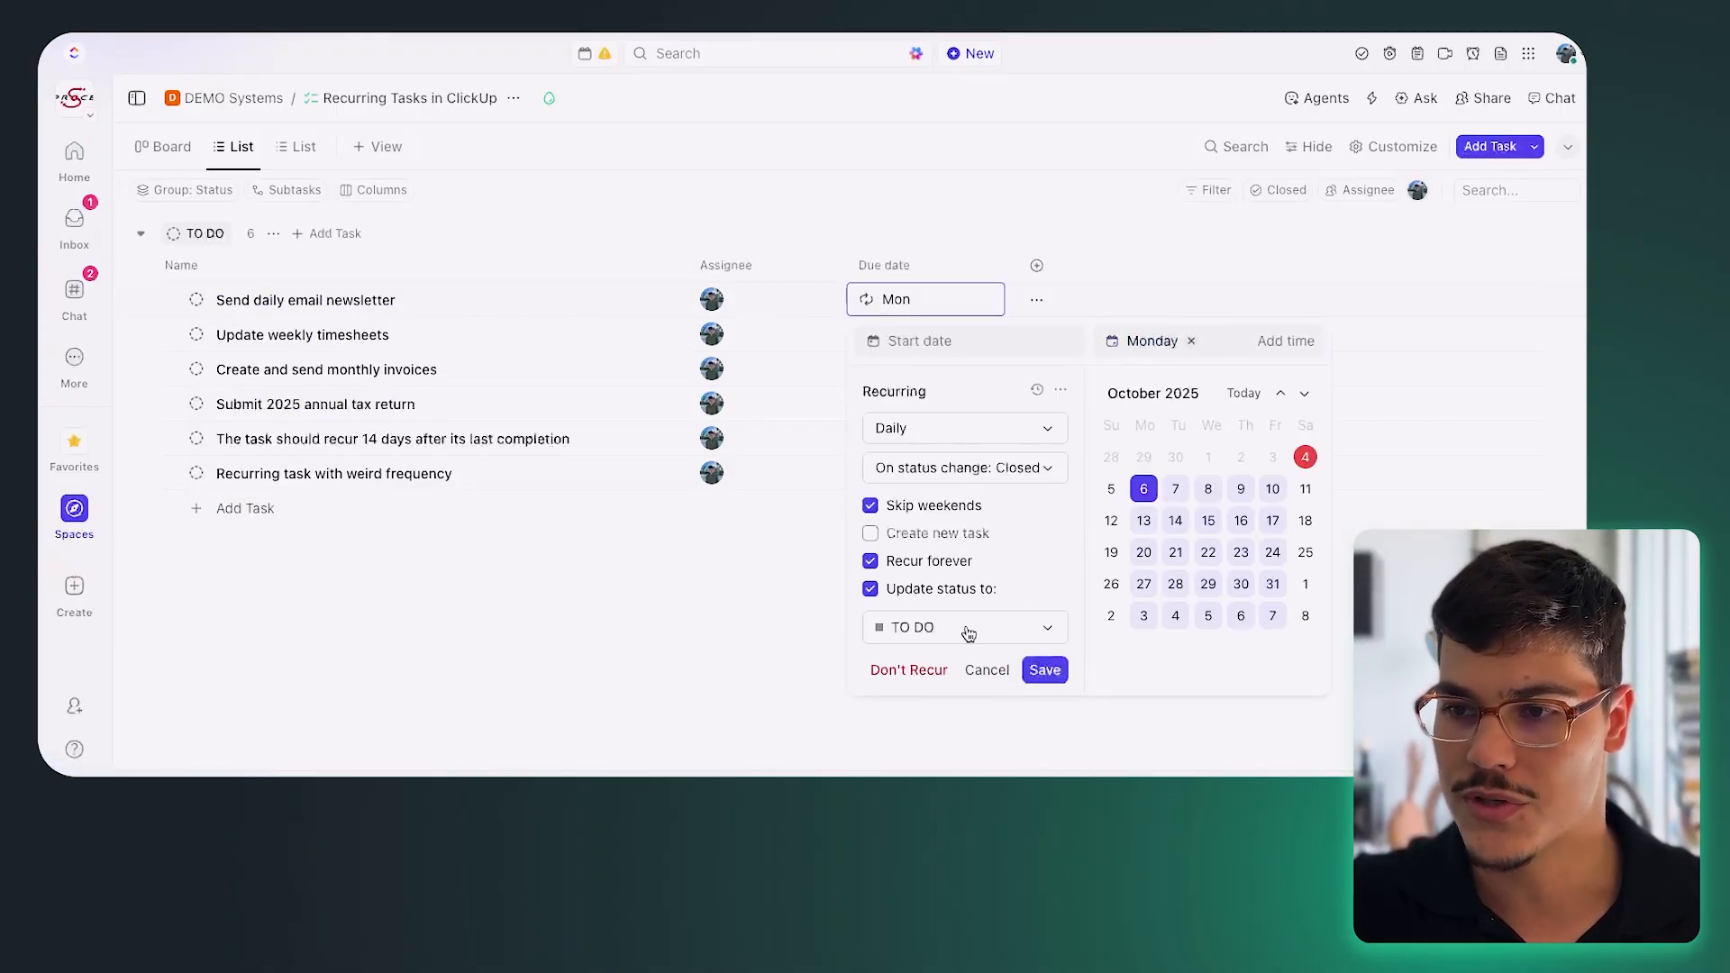
click(636, 565)
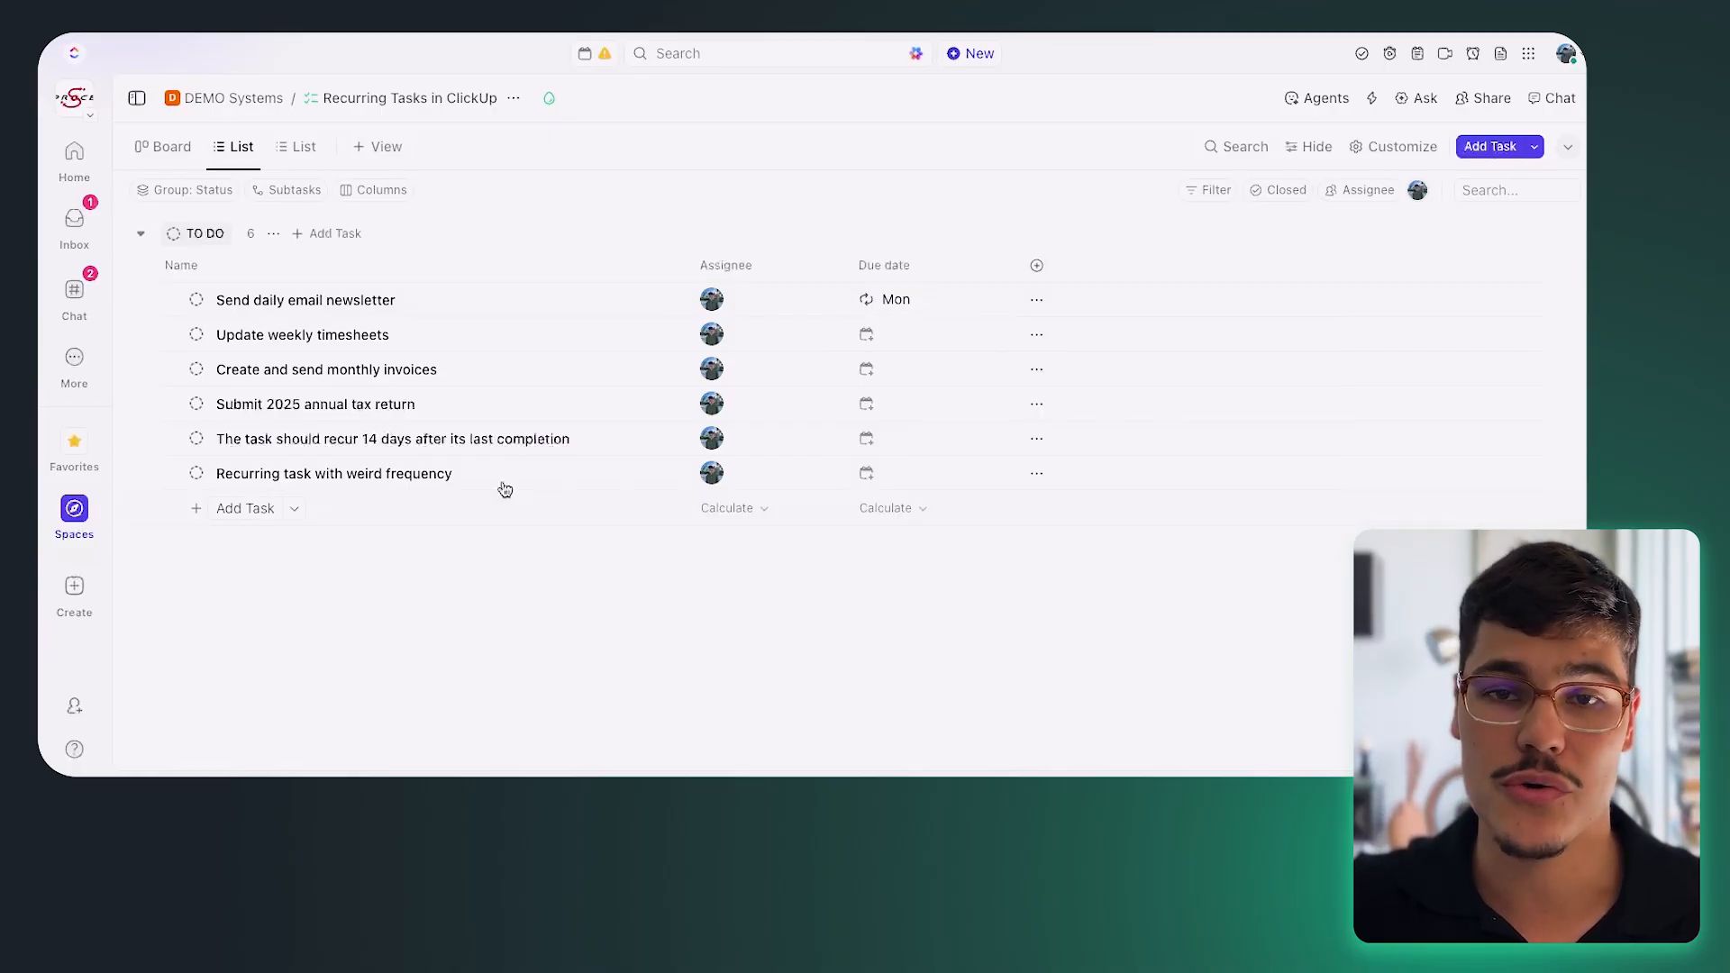
Set the status of "Send daily email newsletter" to CLOSED and check its due date in the calendar.
click(197, 300)
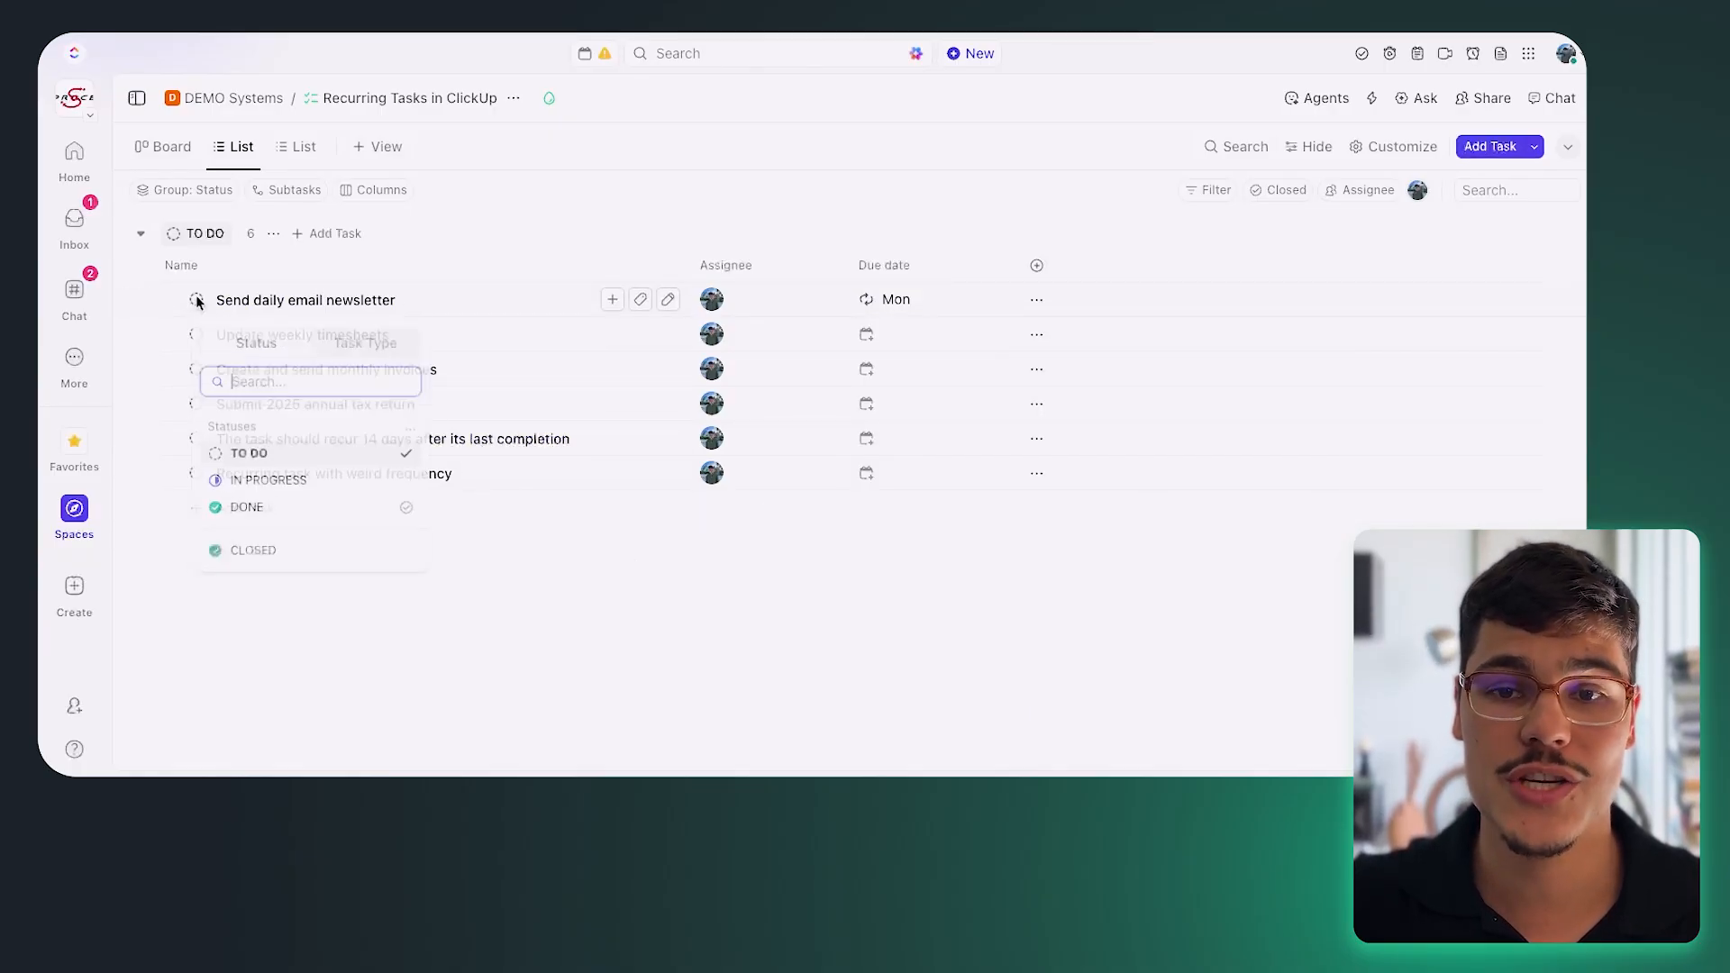
click(269, 552)
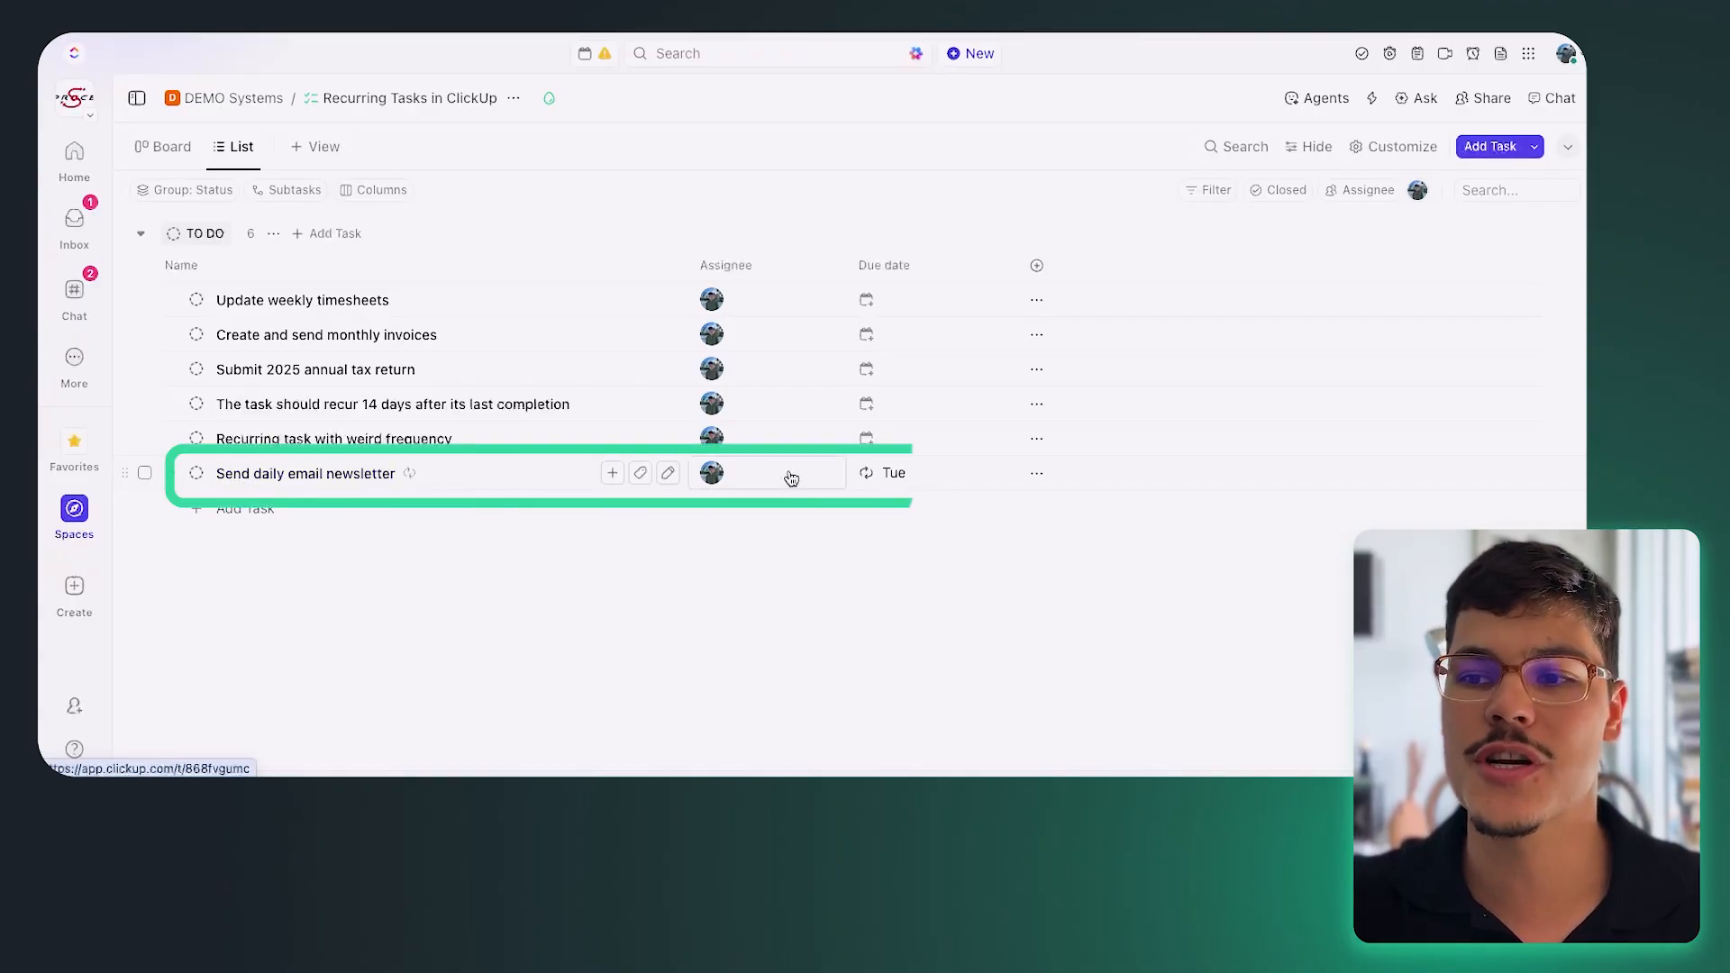
click(897, 485)
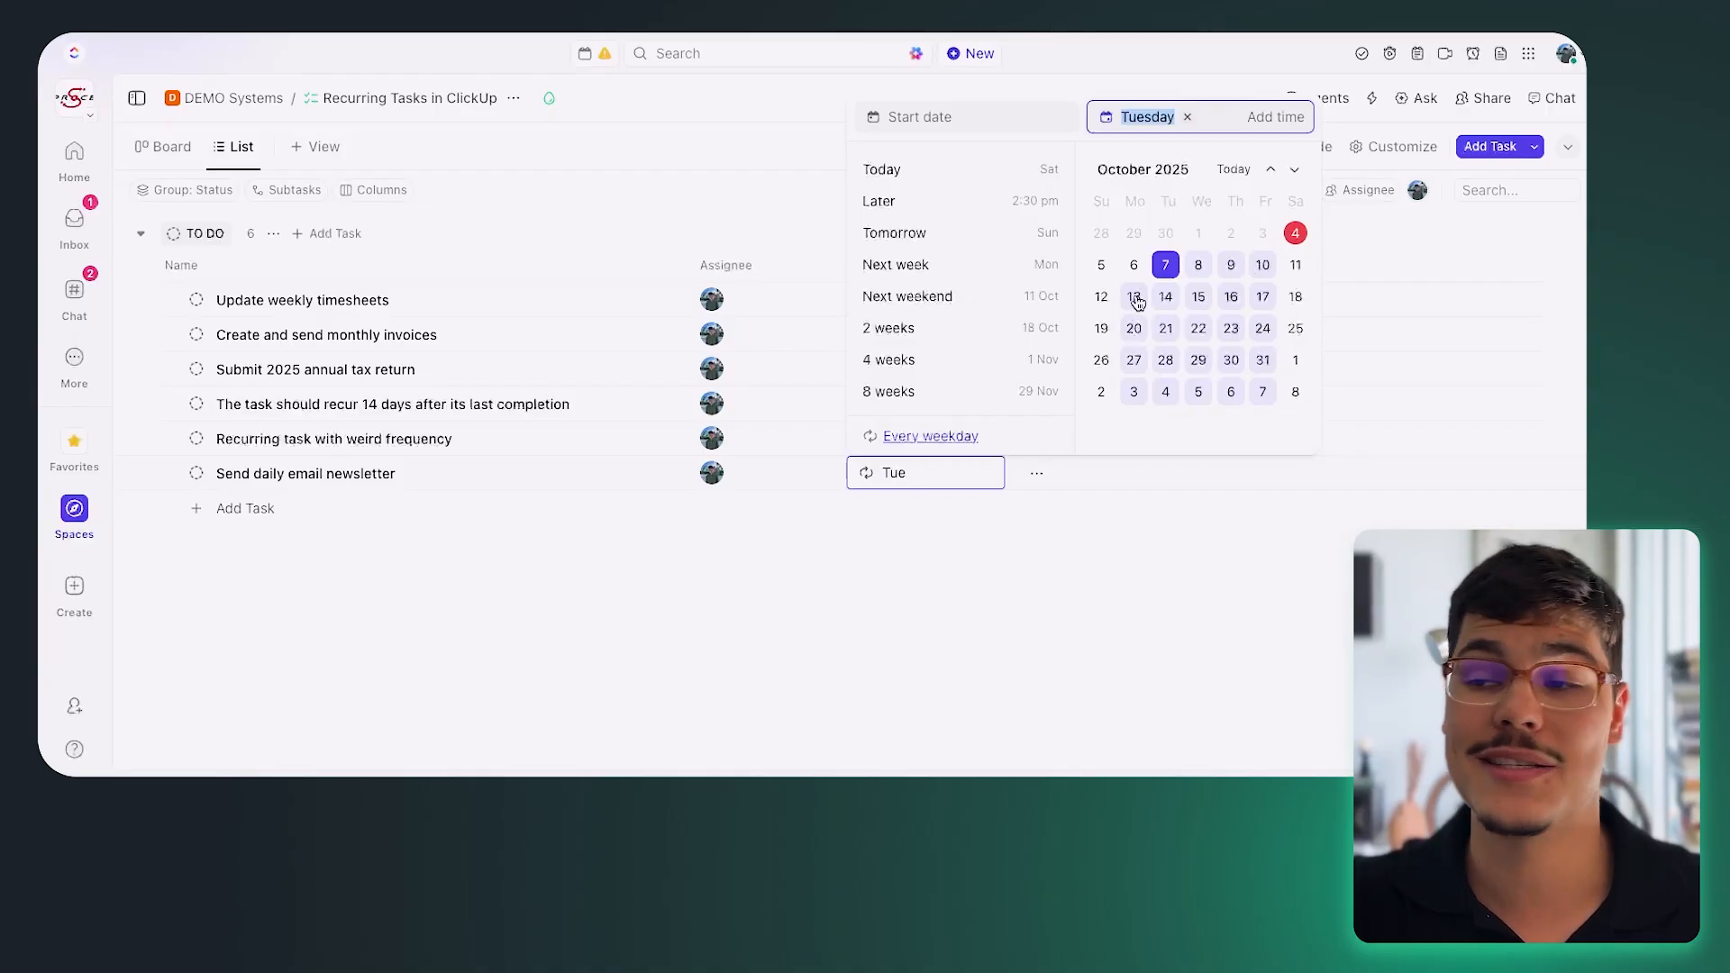
click(836, 564)
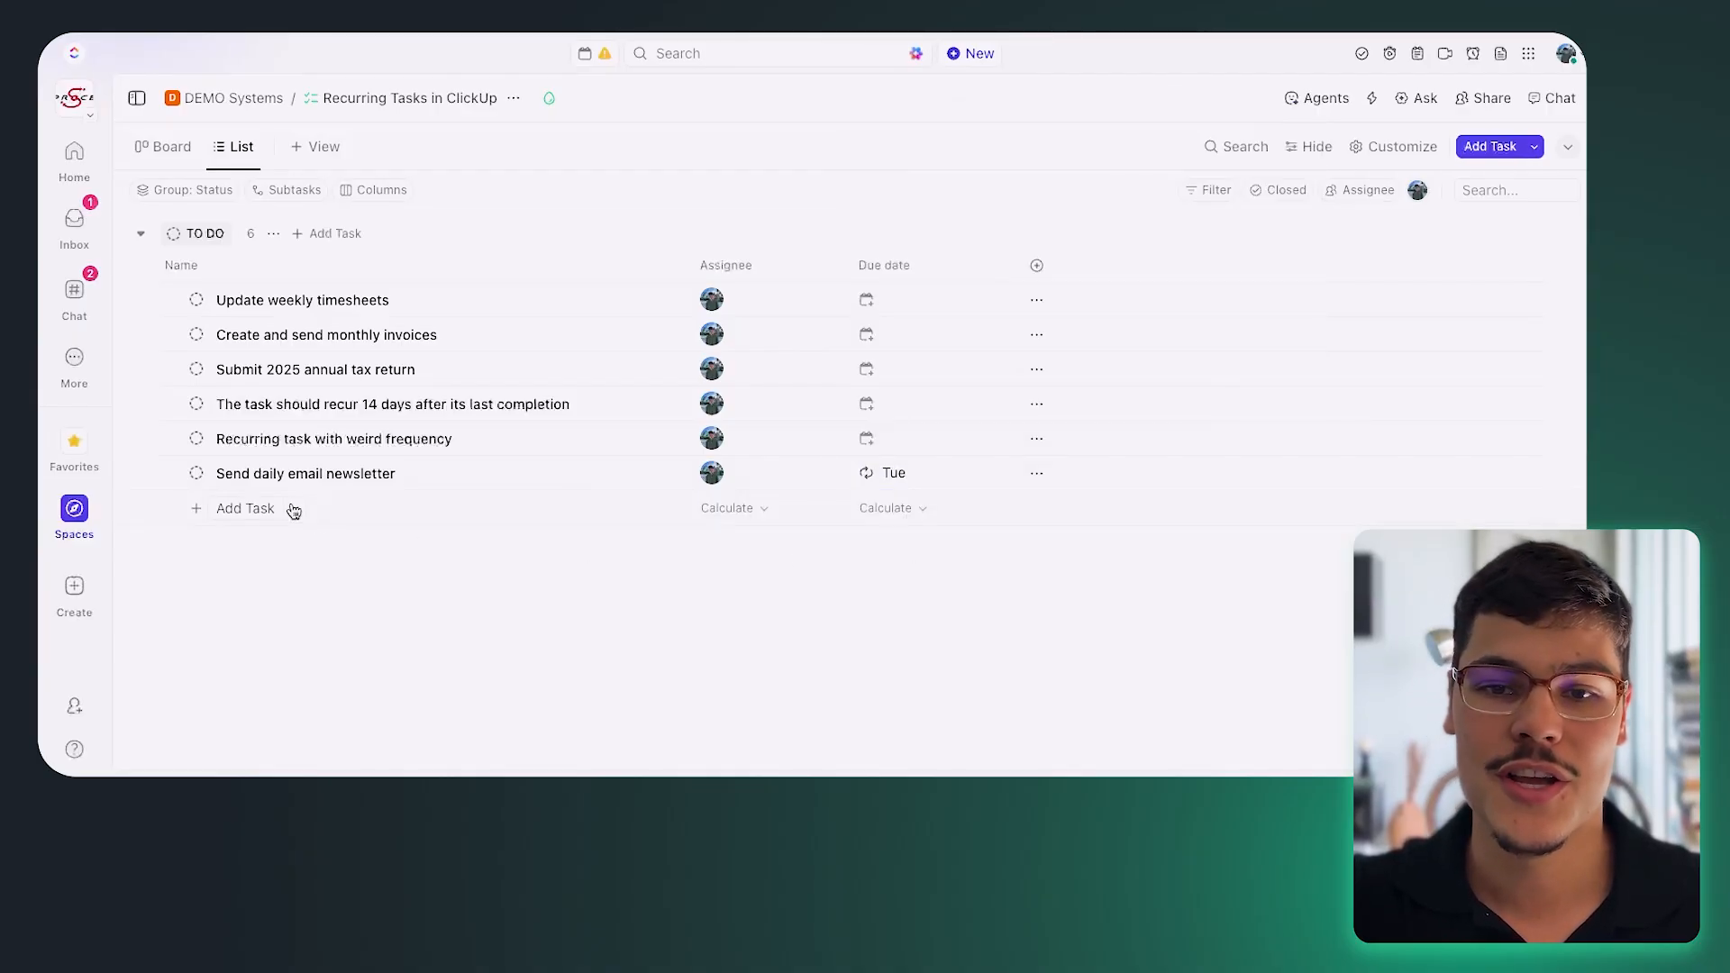
Set the recurred "Send daily email newsletter" task's status to CLOSED once more.
click(196, 473)
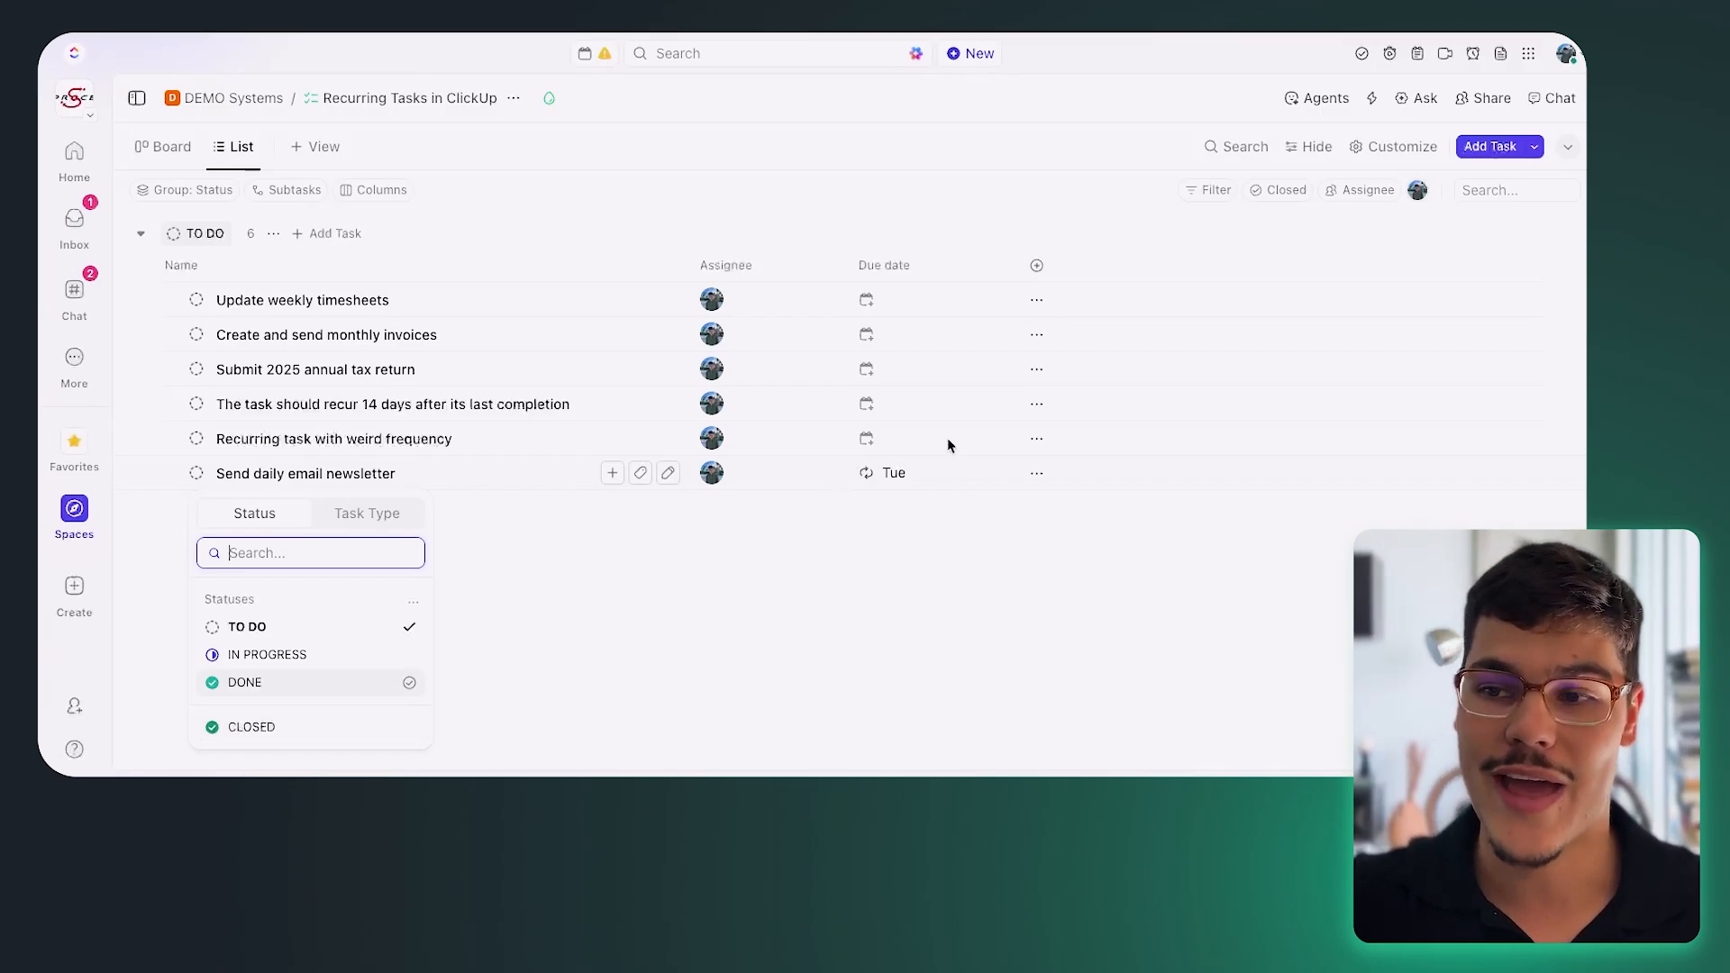
click(289, 726)
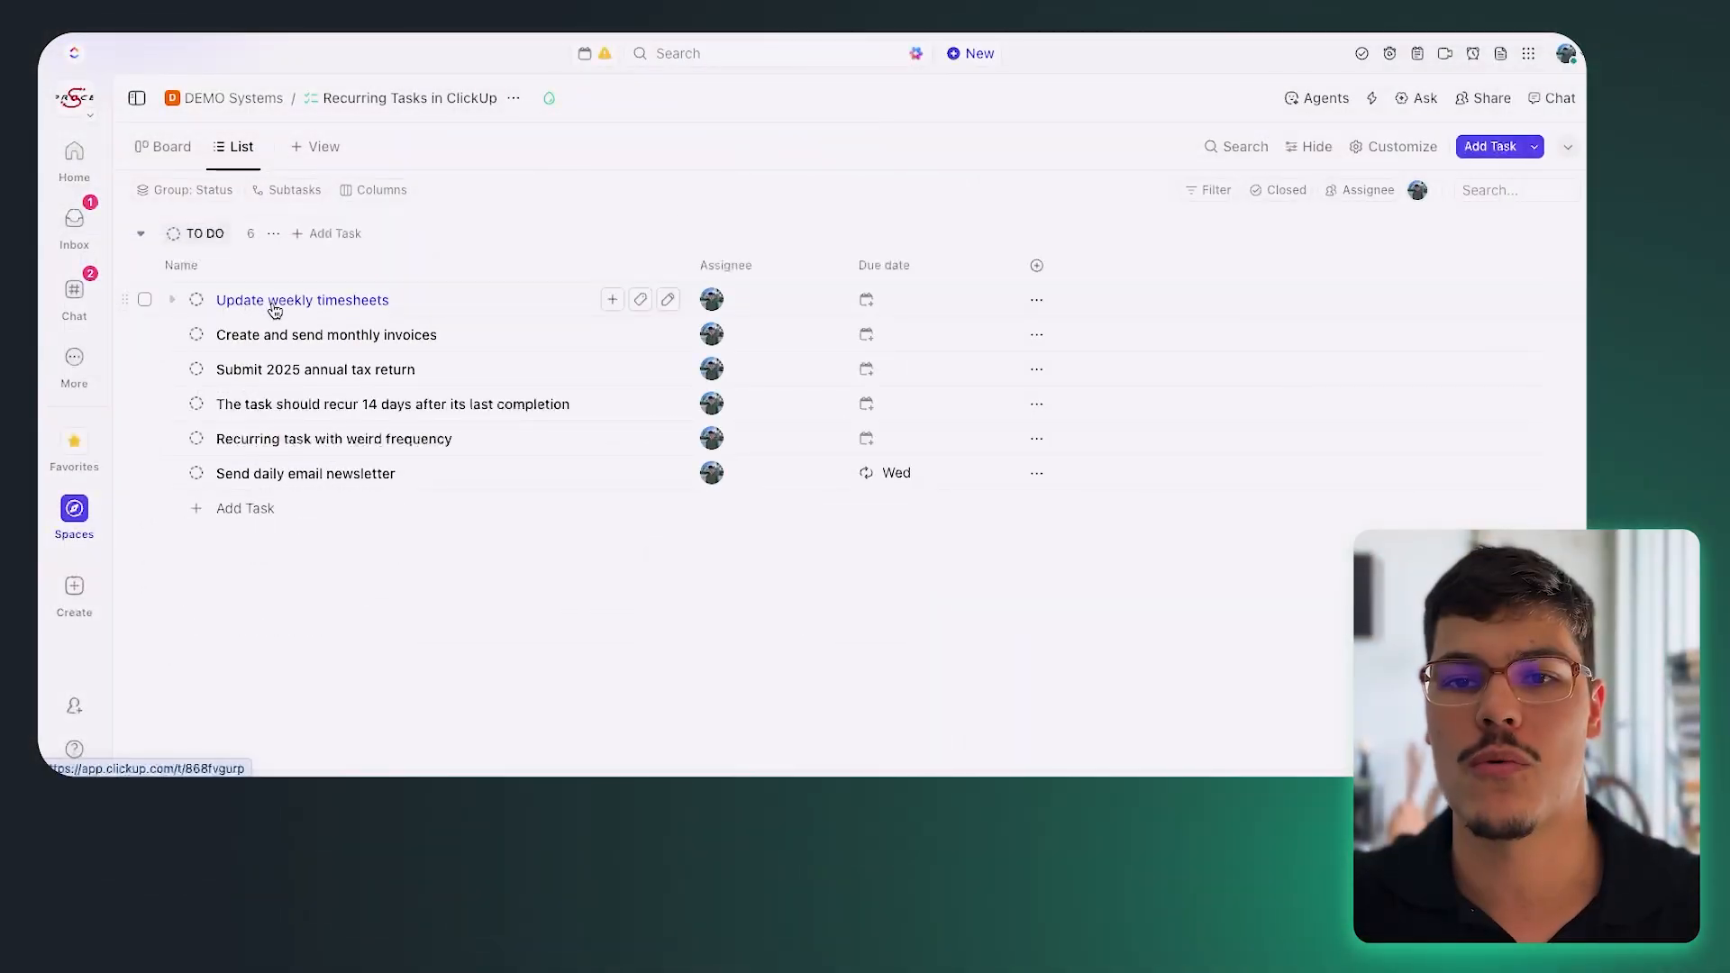
Start a weekly recurrence for "Update weekly timesheets" with Friday, October 10, 2025 as the due date.
click(892, 301)
click(973, 657)
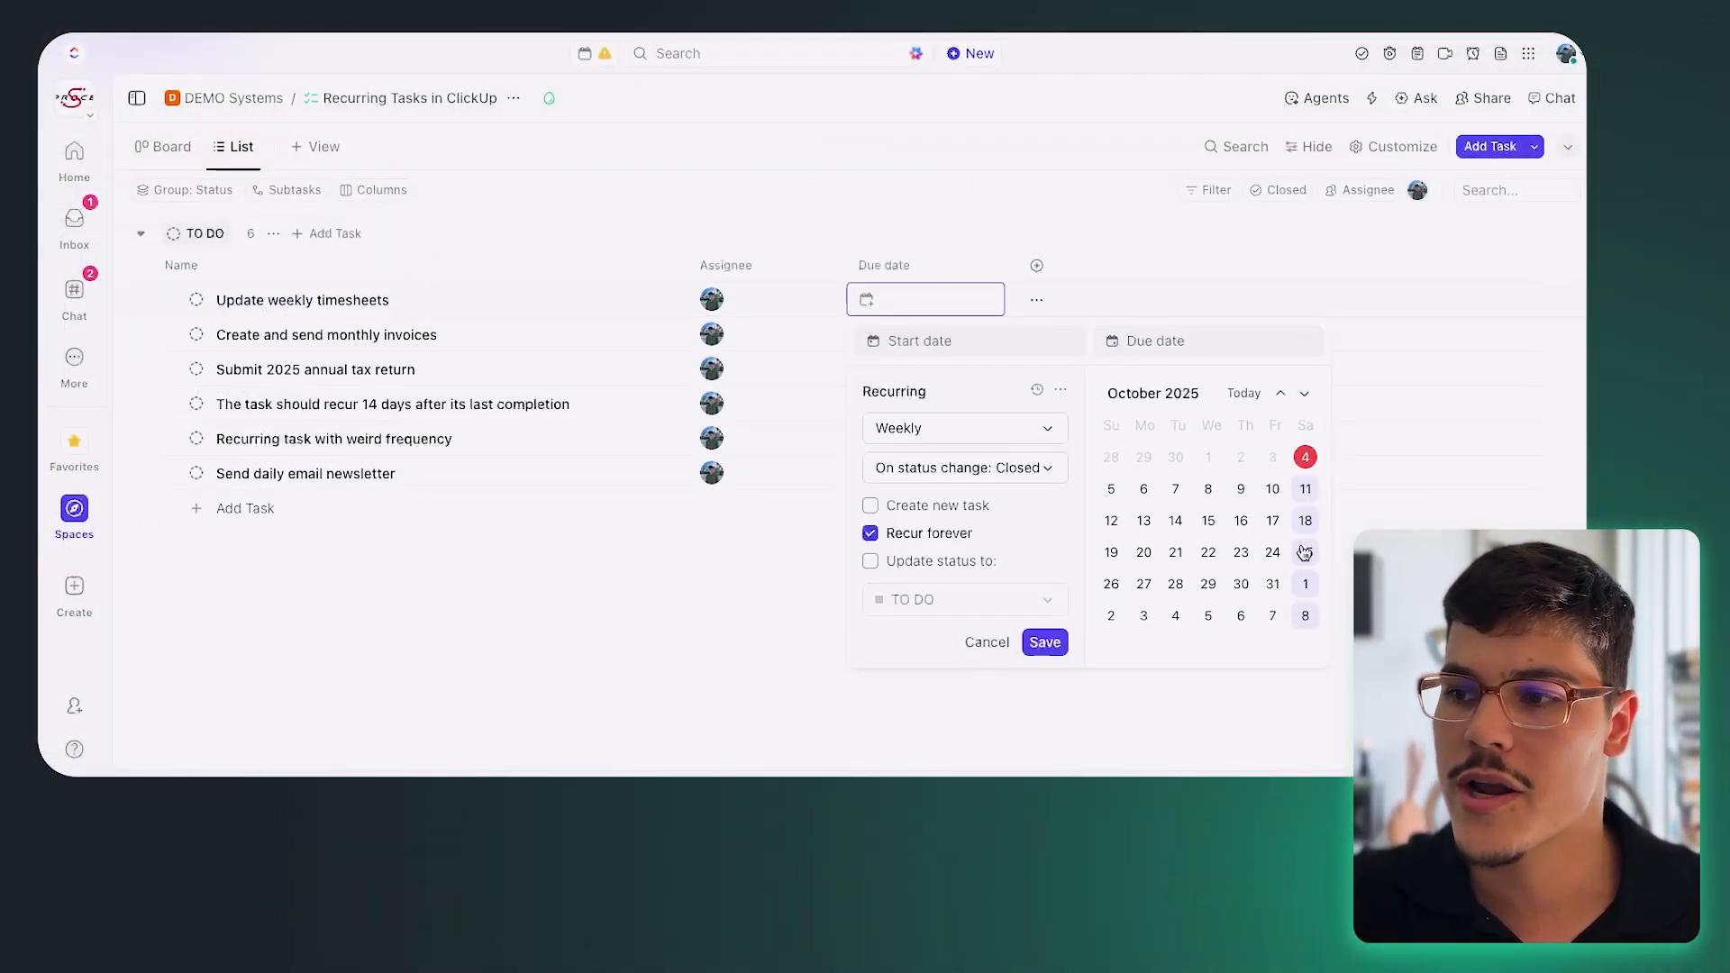
click(1271, 489)
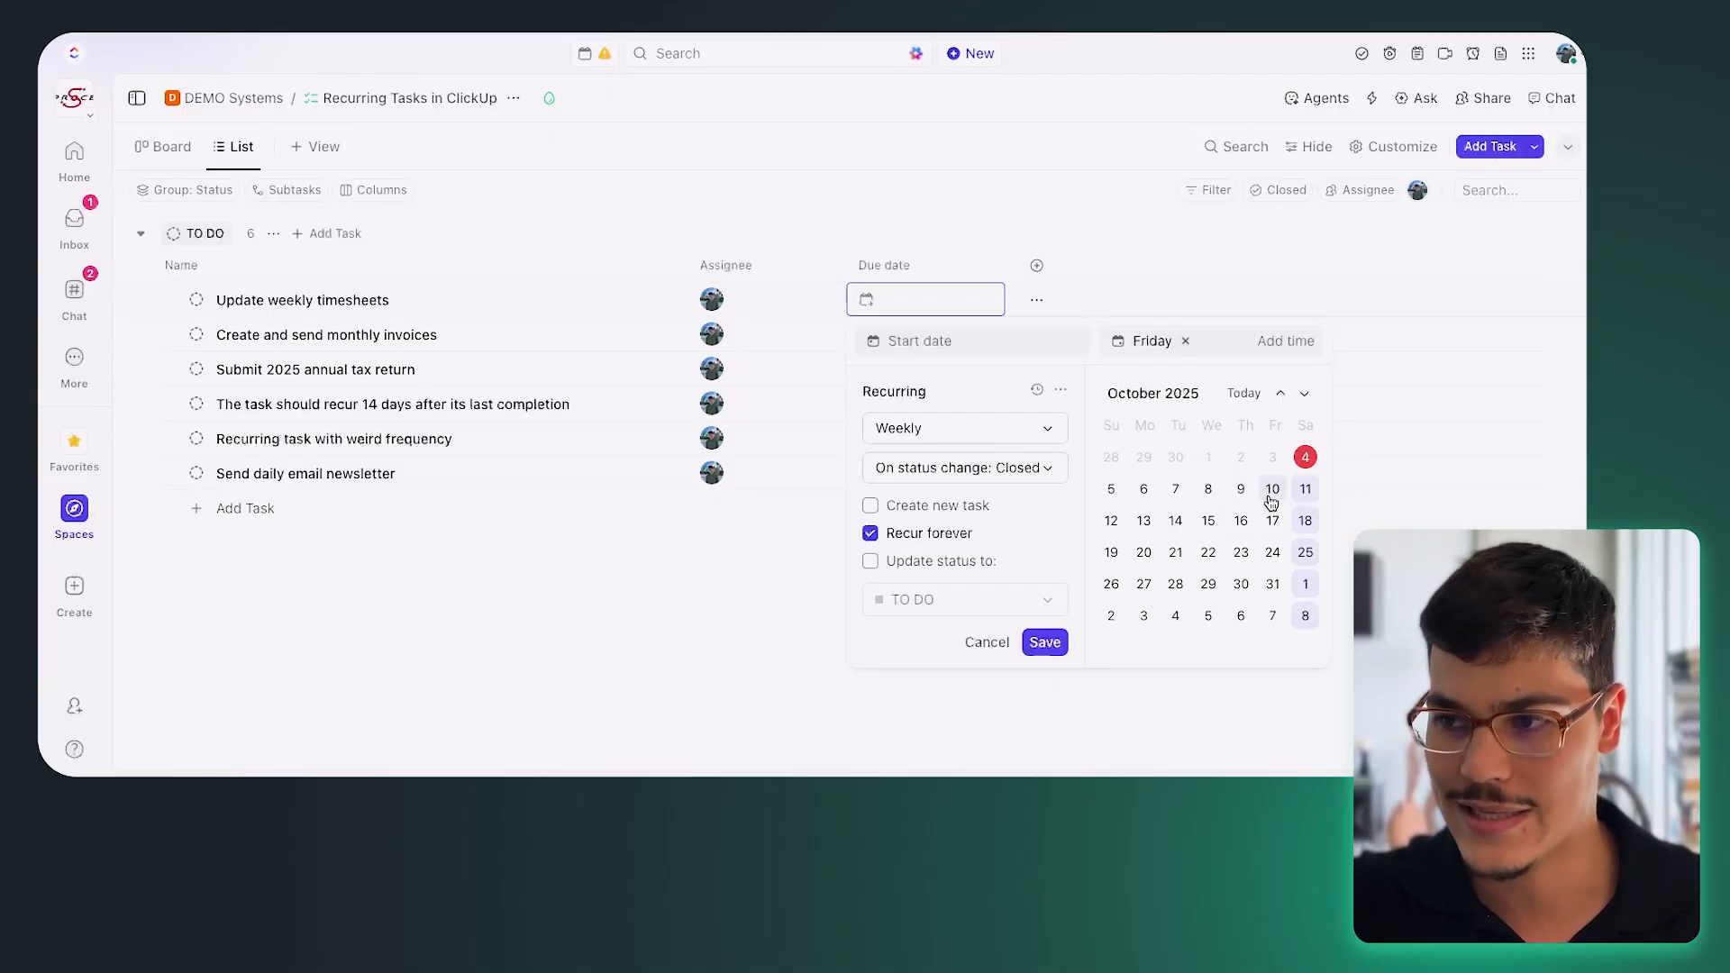
click(923, 446)
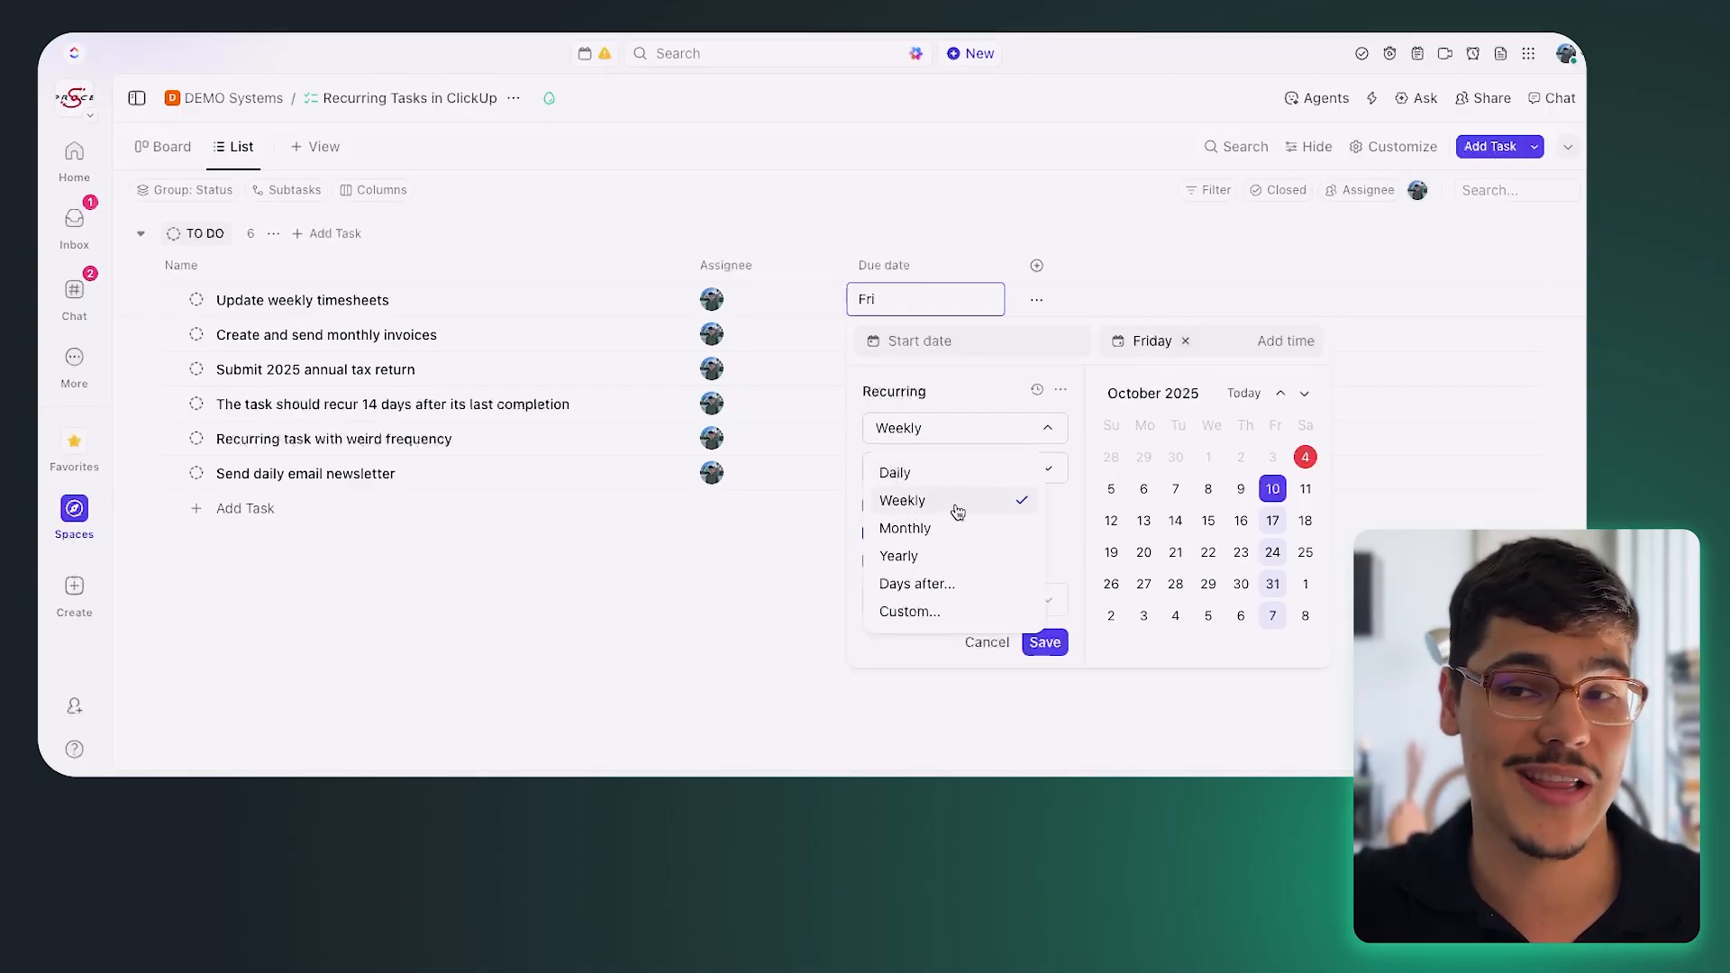
click(1063, 533)
Trigger the timesheet recurrence on status change to Done and review which items are included in the new task.
click(943, 469)
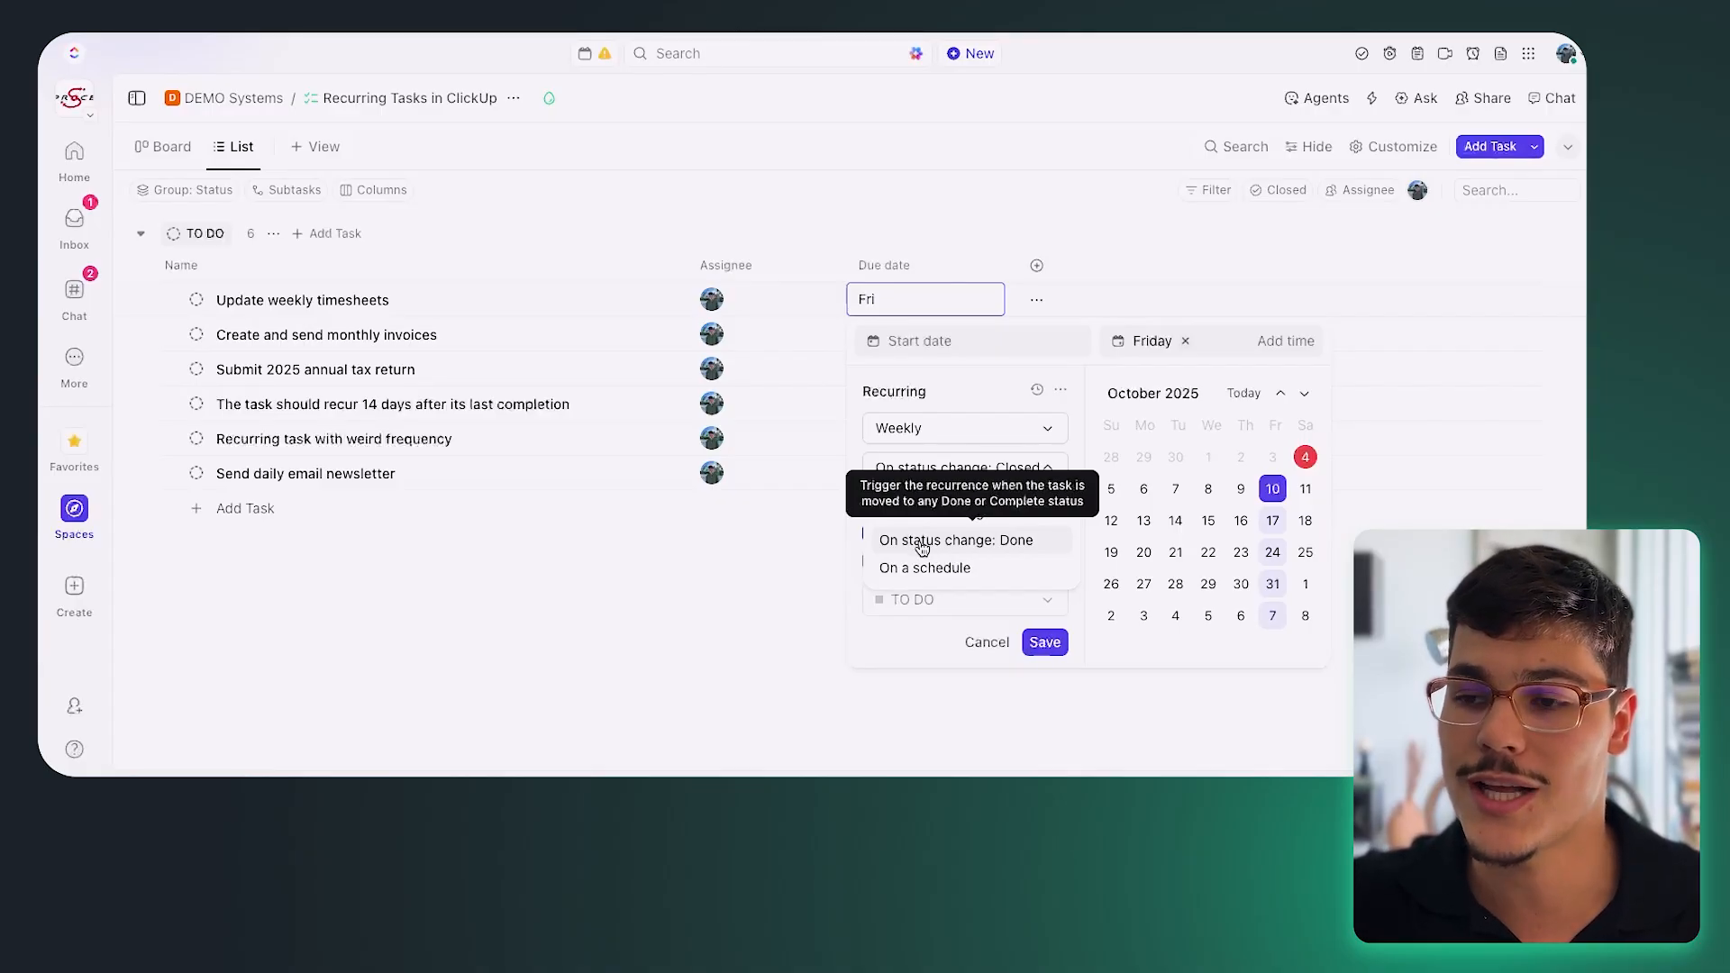
click(922, 540)
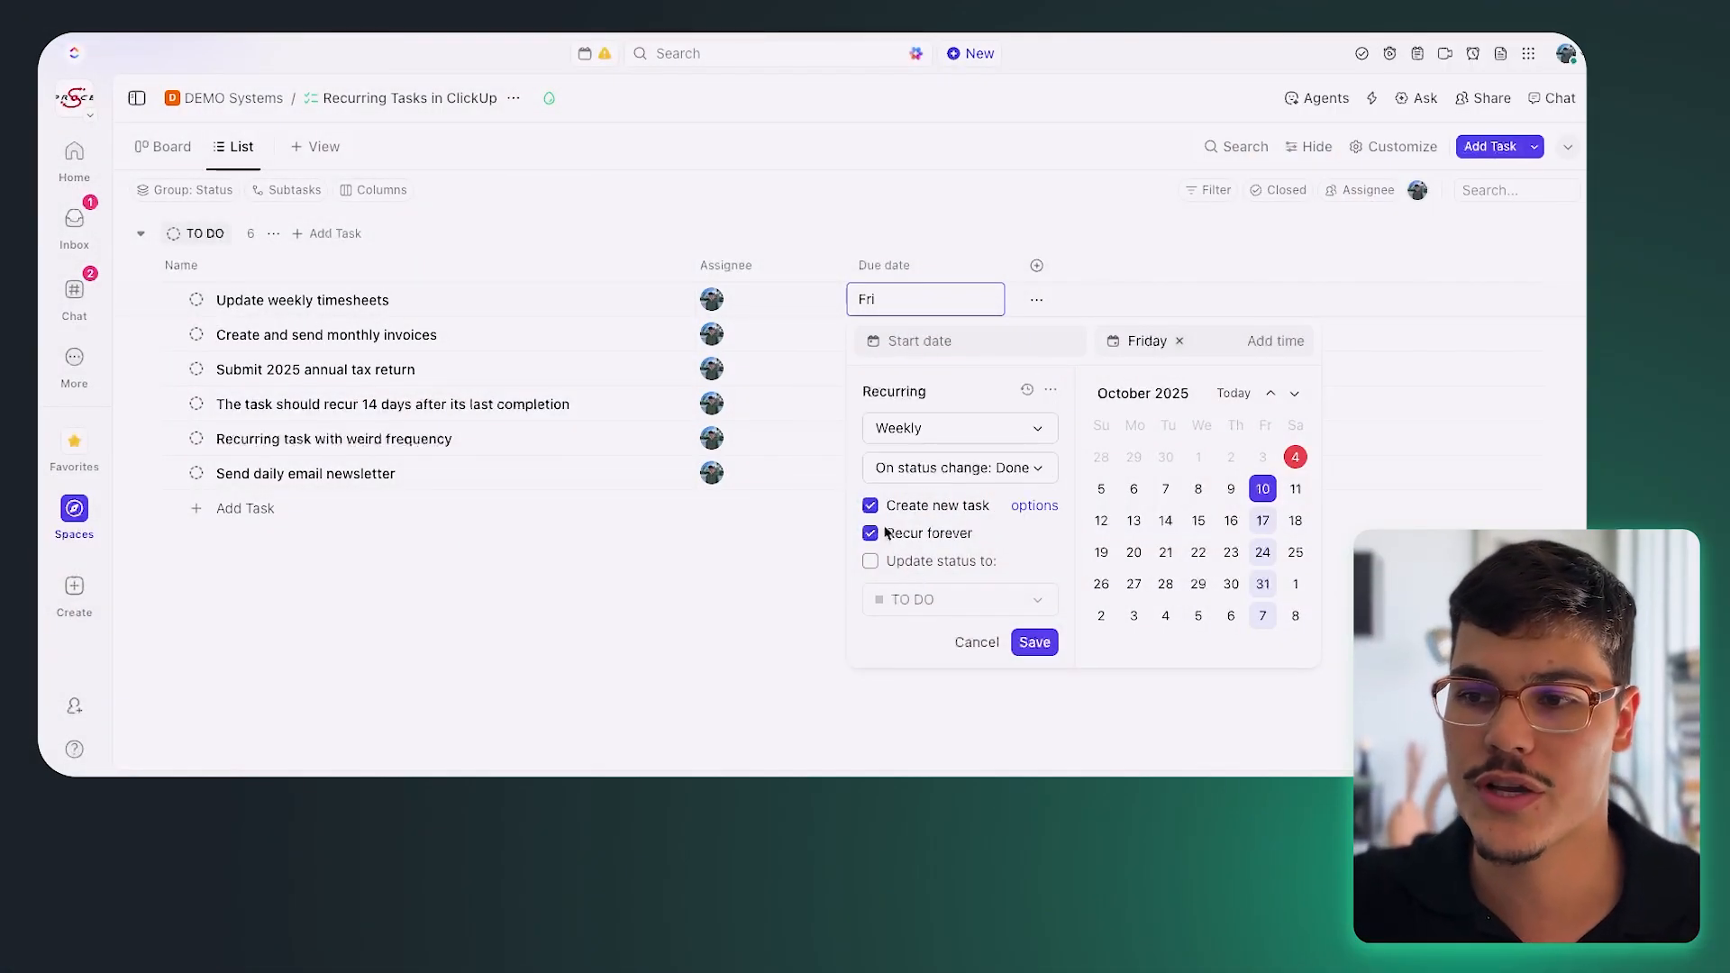
click(1035, 507)
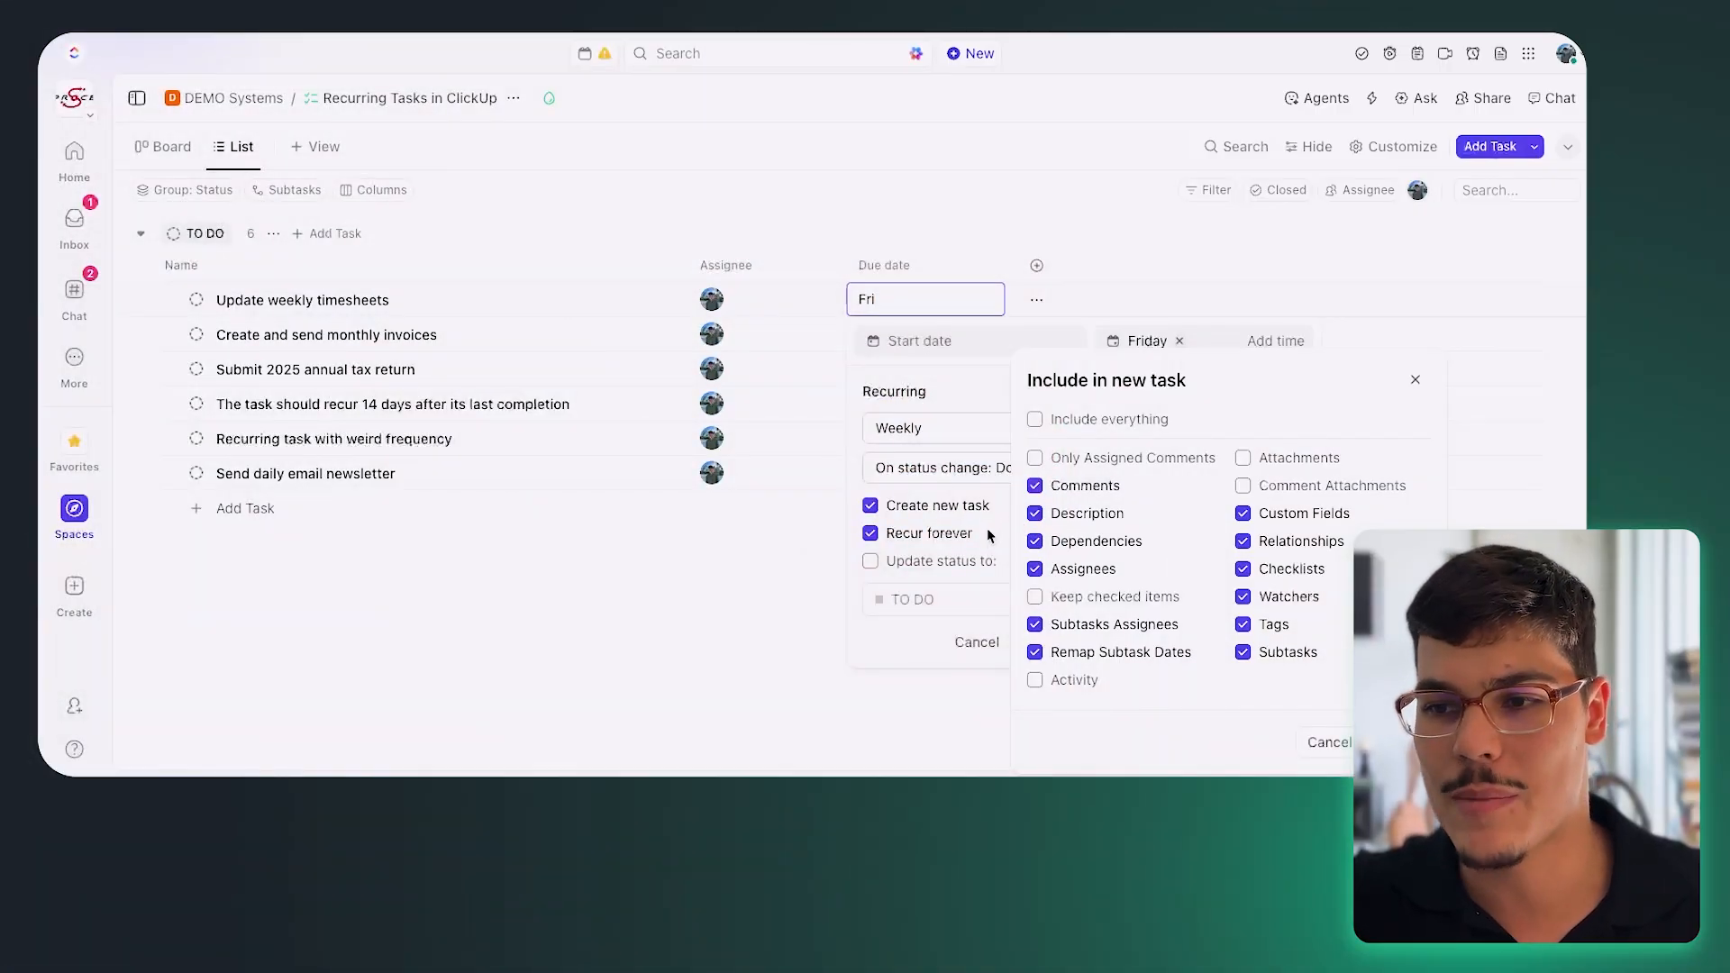
click(988, 535)
click(1035, 505)
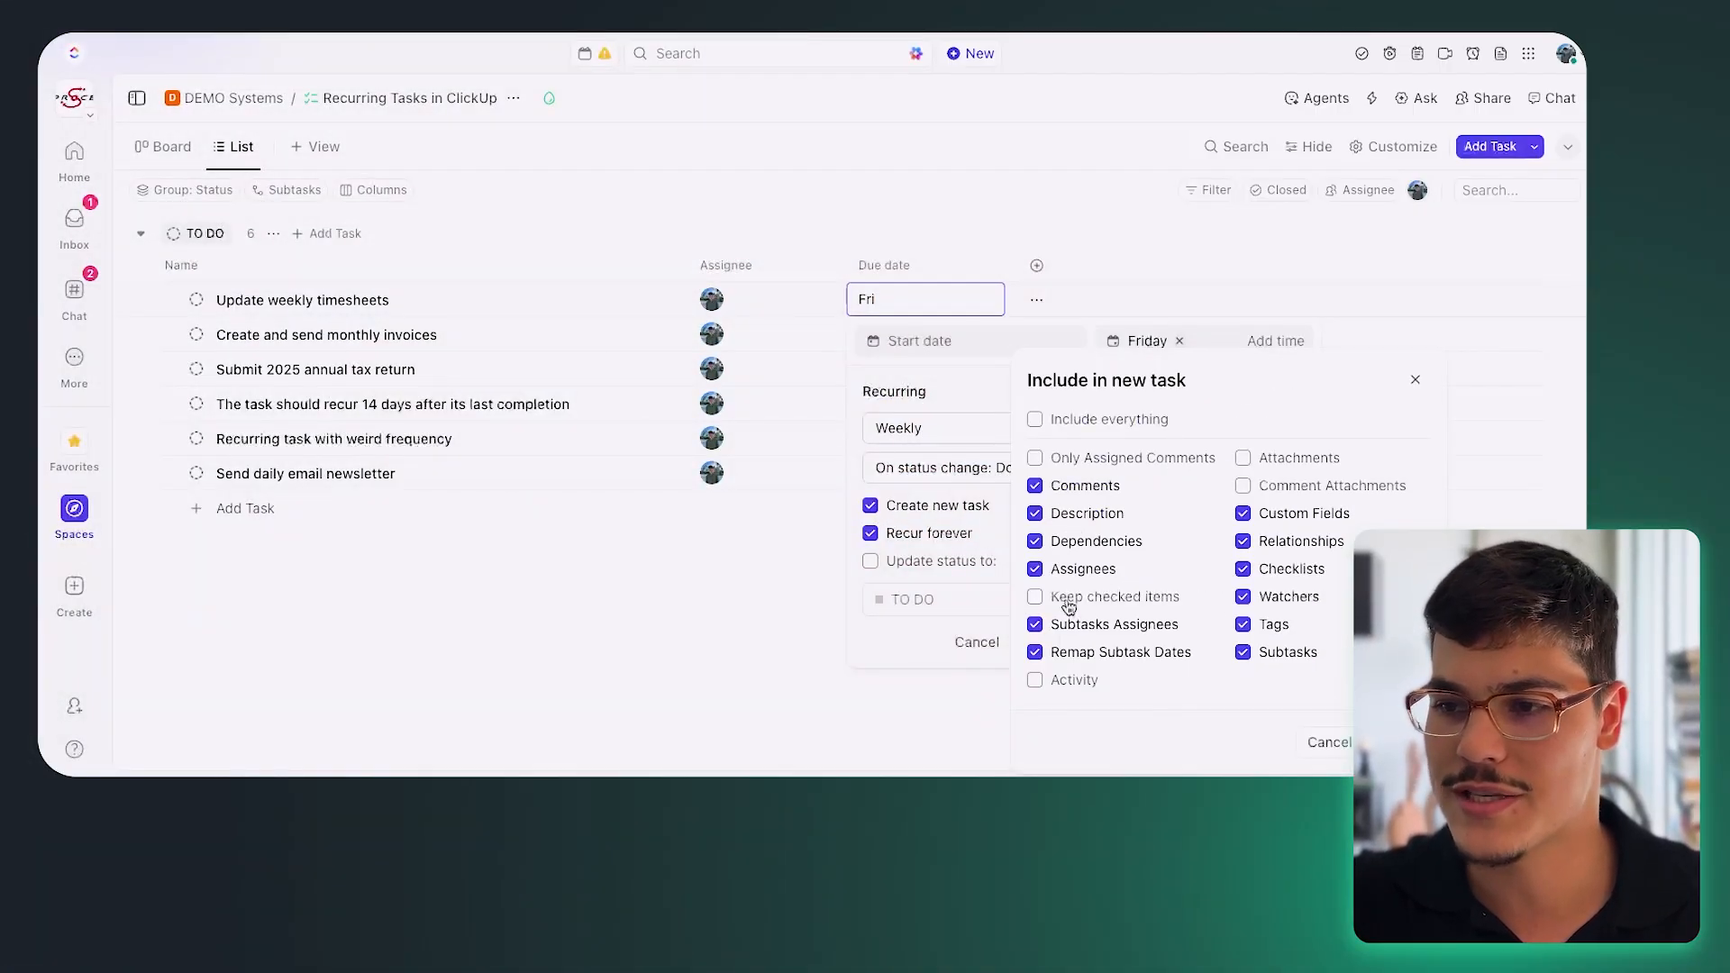
click(994, 538)
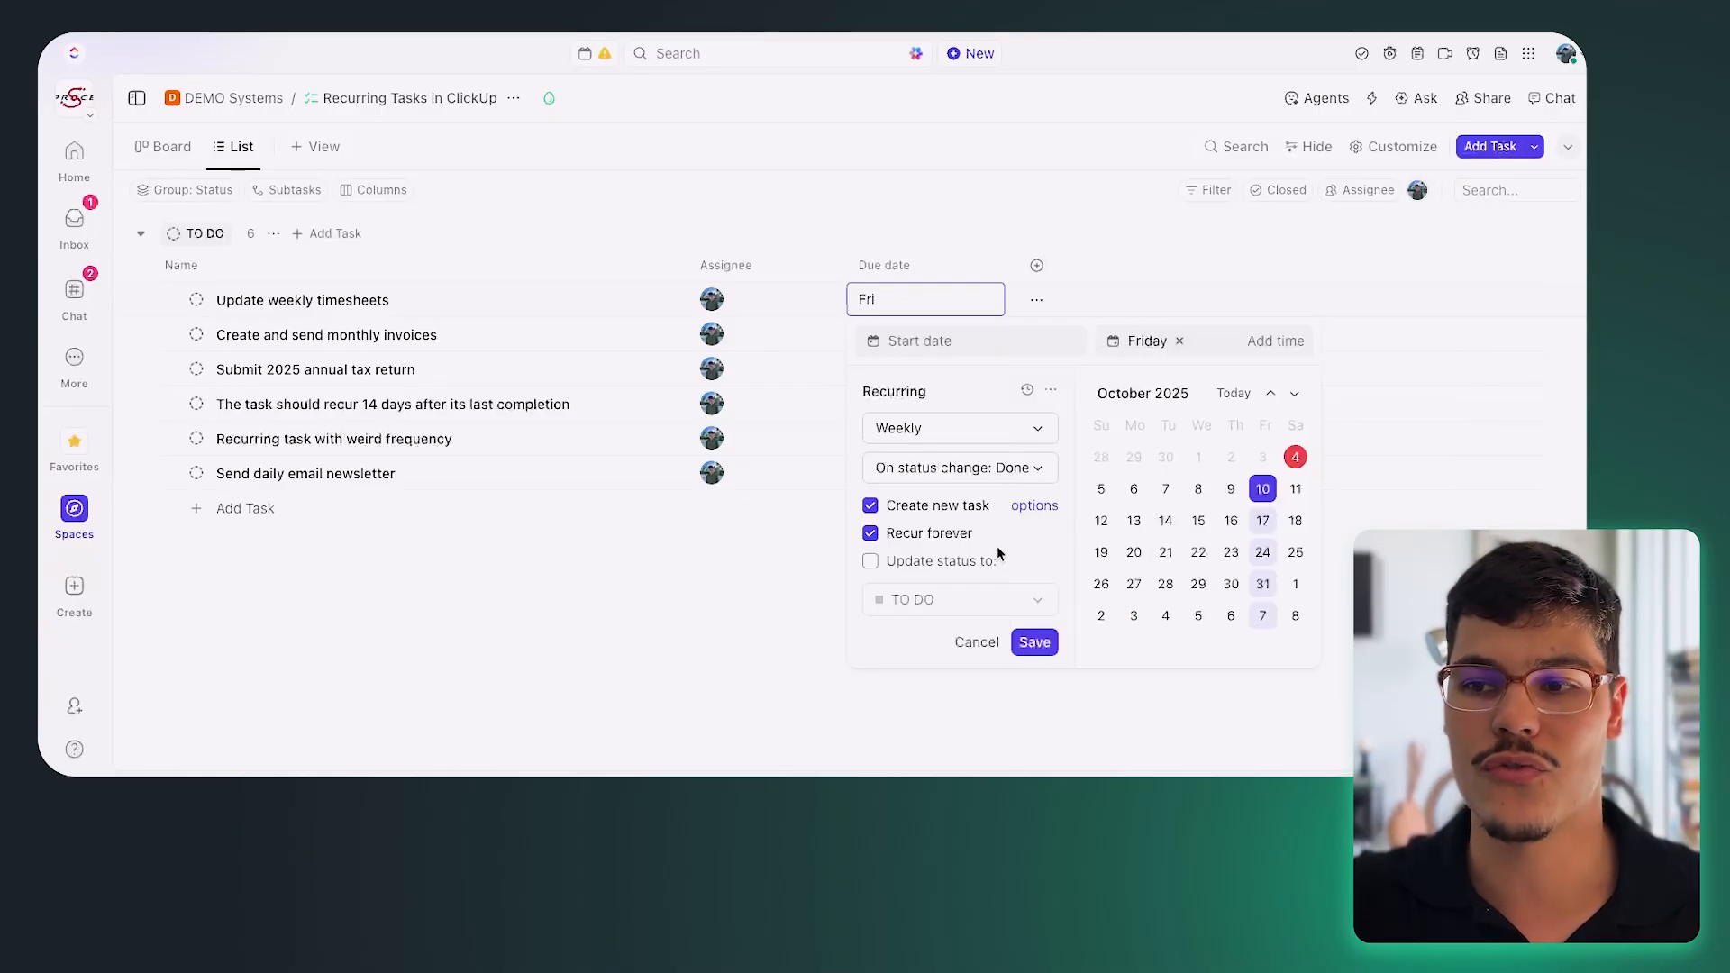
Replace endless recurrence with 10 repeats and check the scheduled Fridays through December 2025.
click(870, 536)
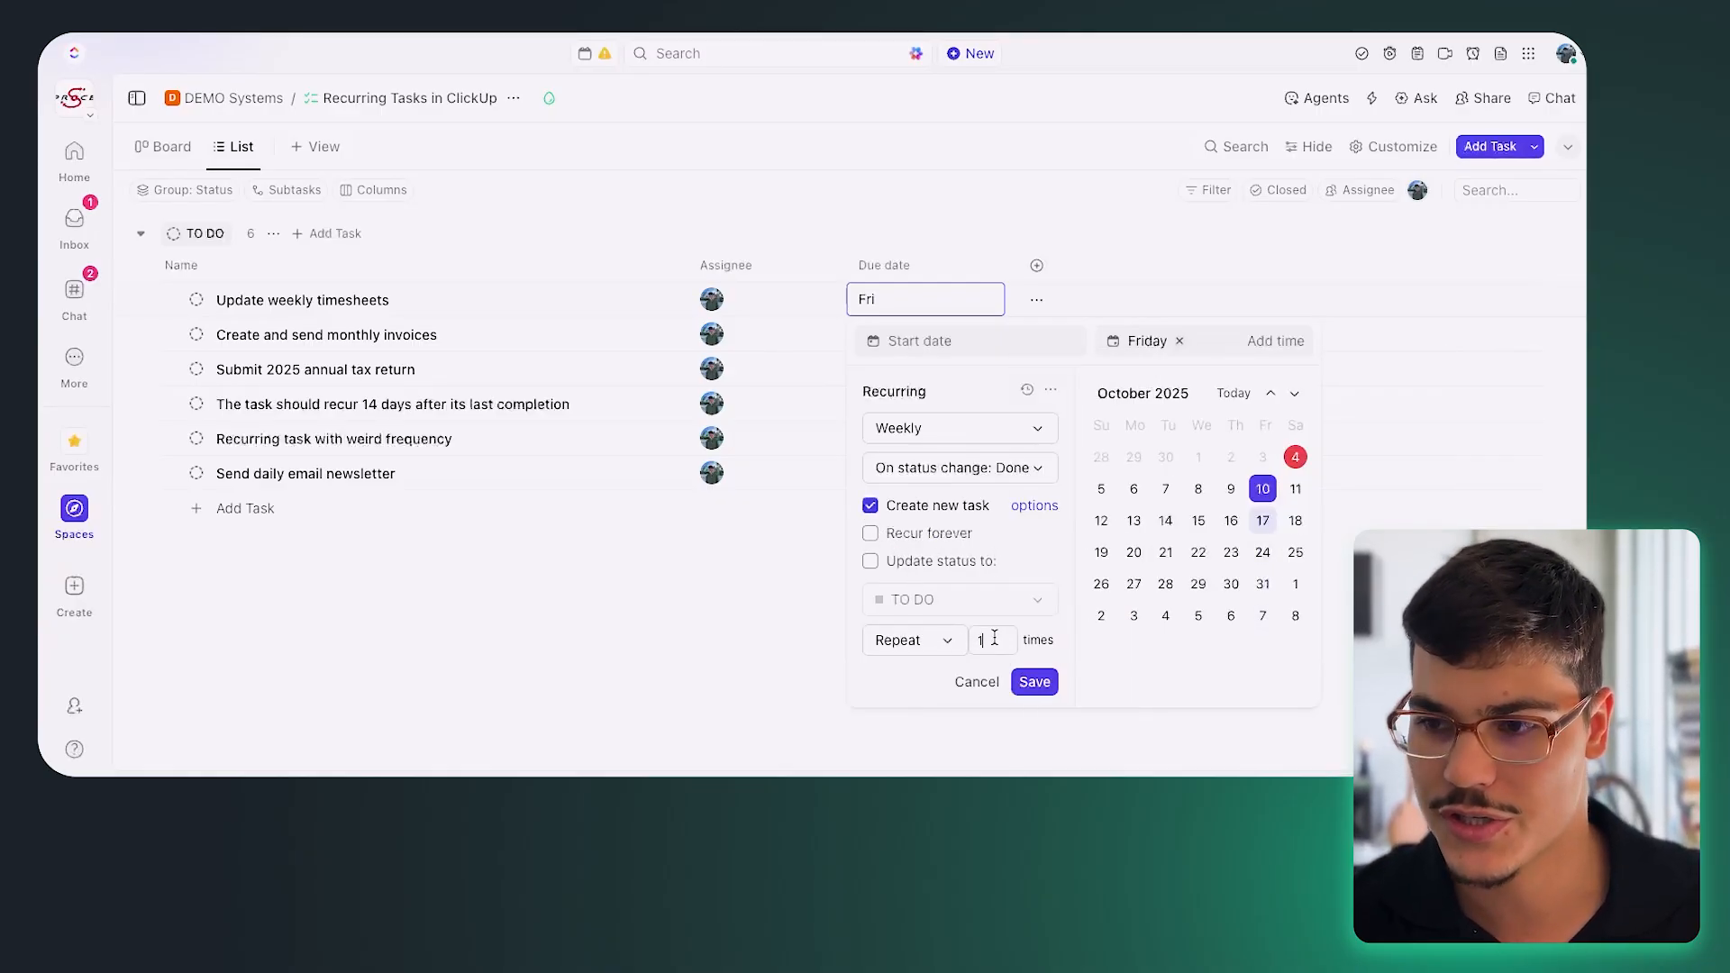
key(Tab)
key(Tab)
key(Escape)
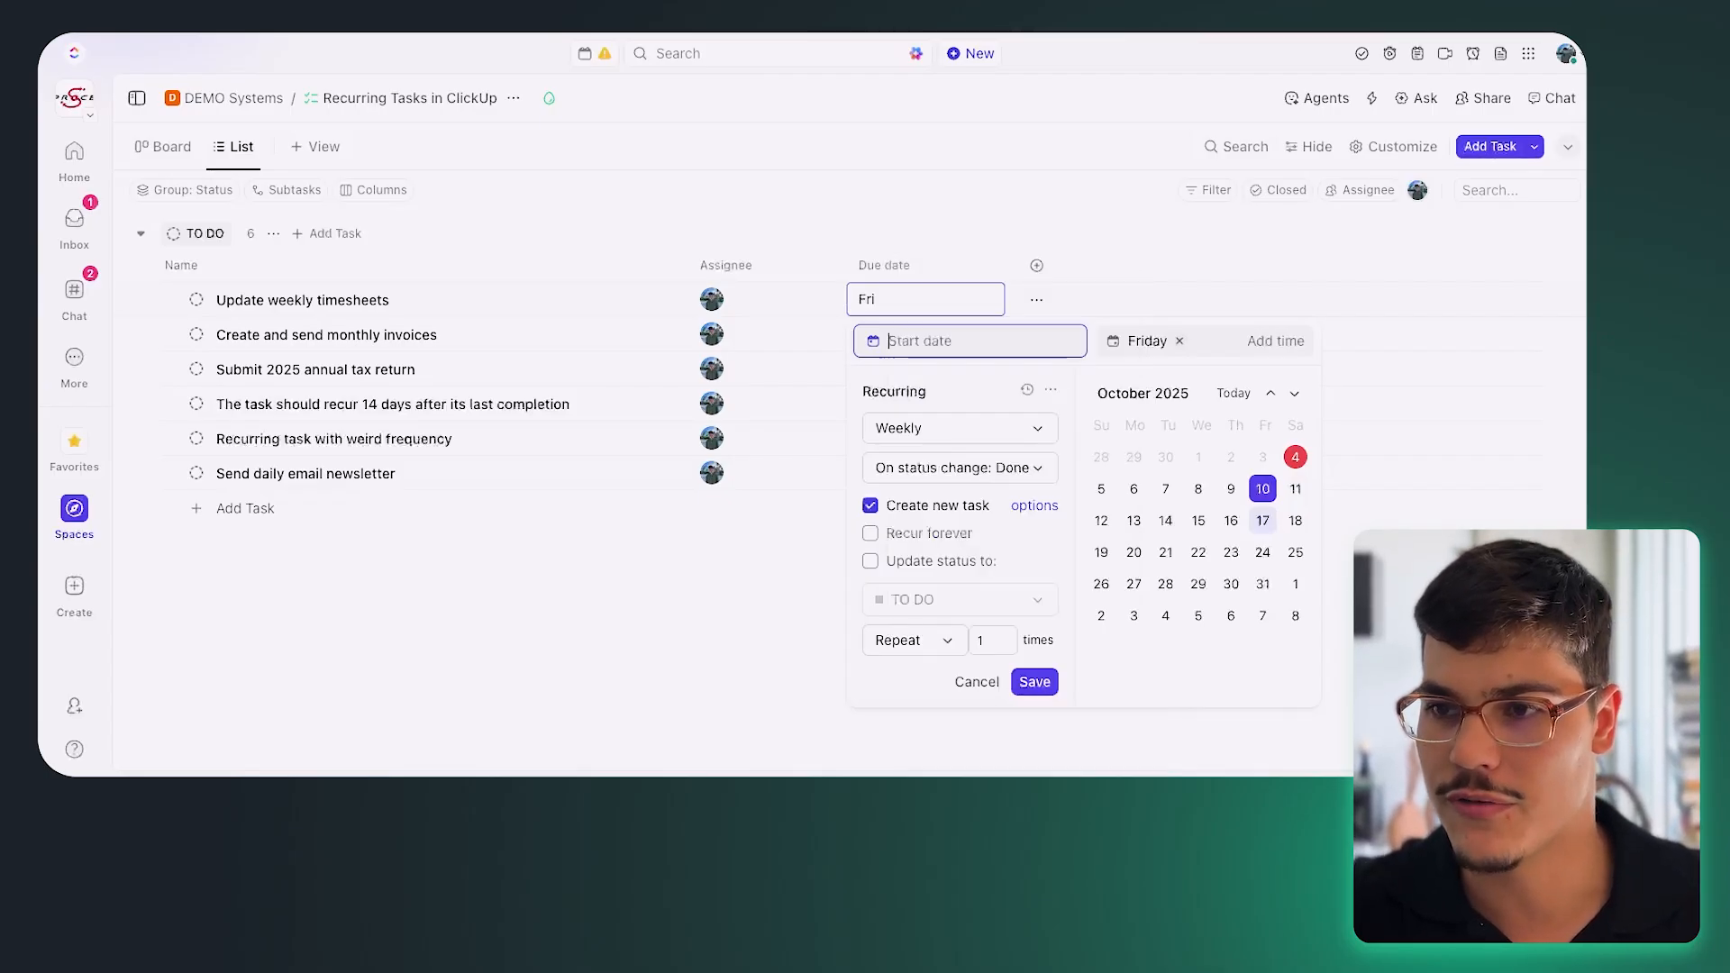
scroll(1249, 565, down, 2)
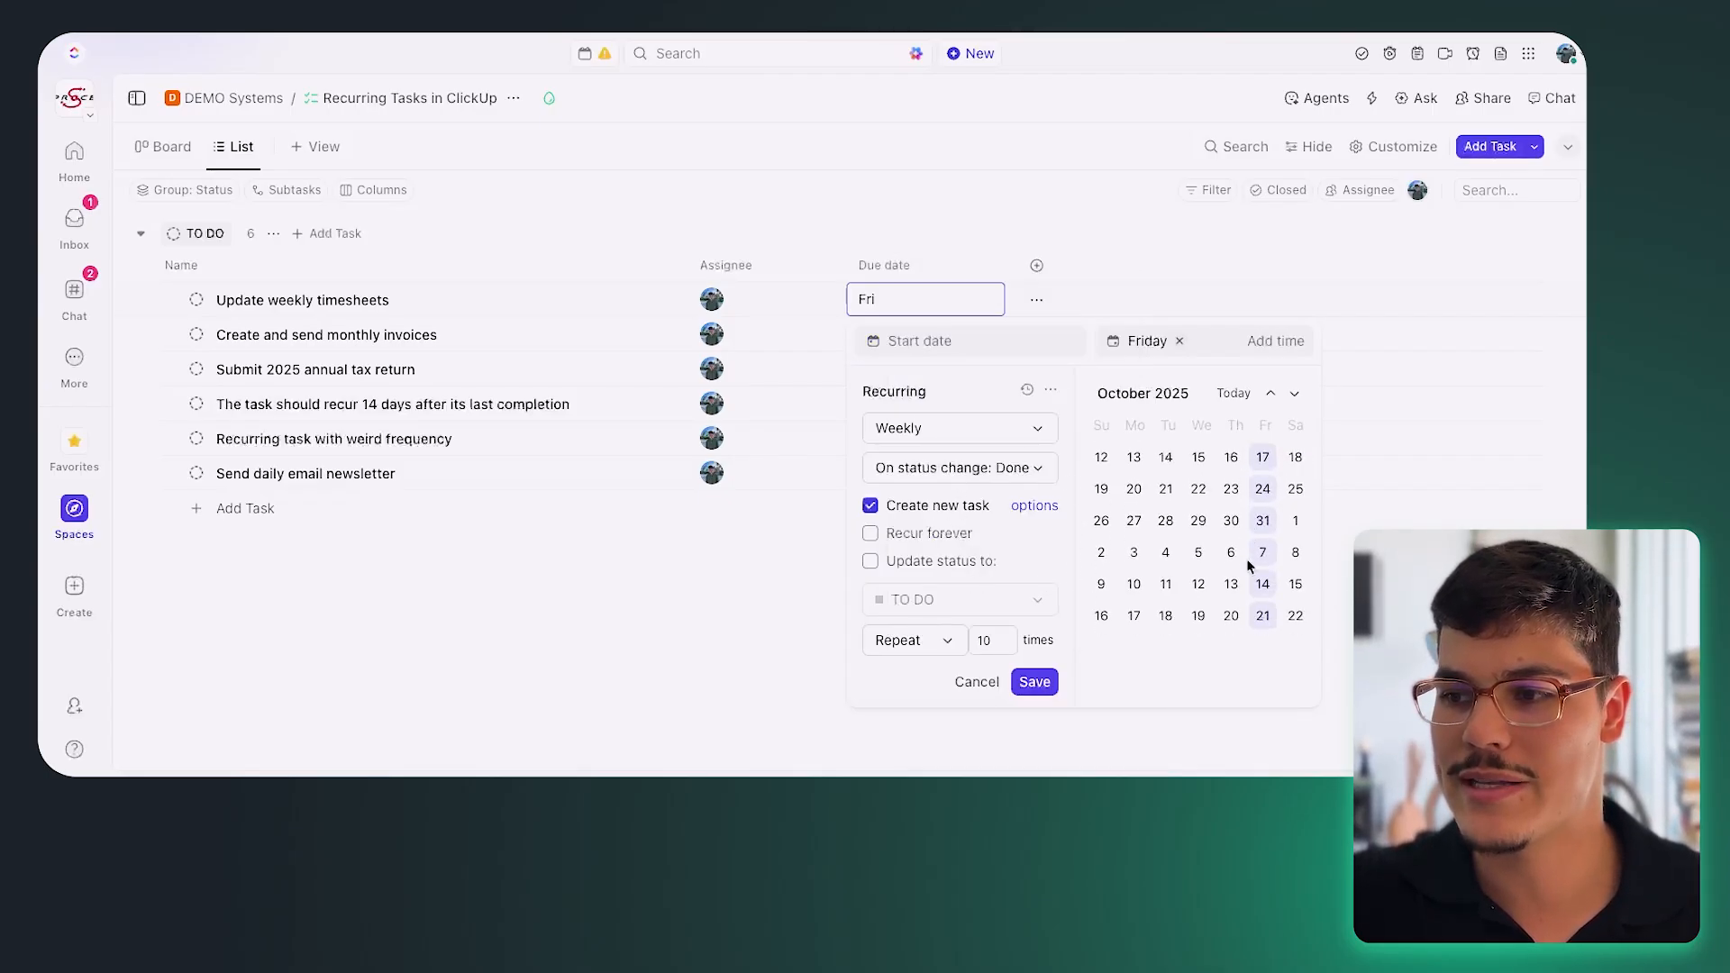
scroll(1256, 582, down, 6)
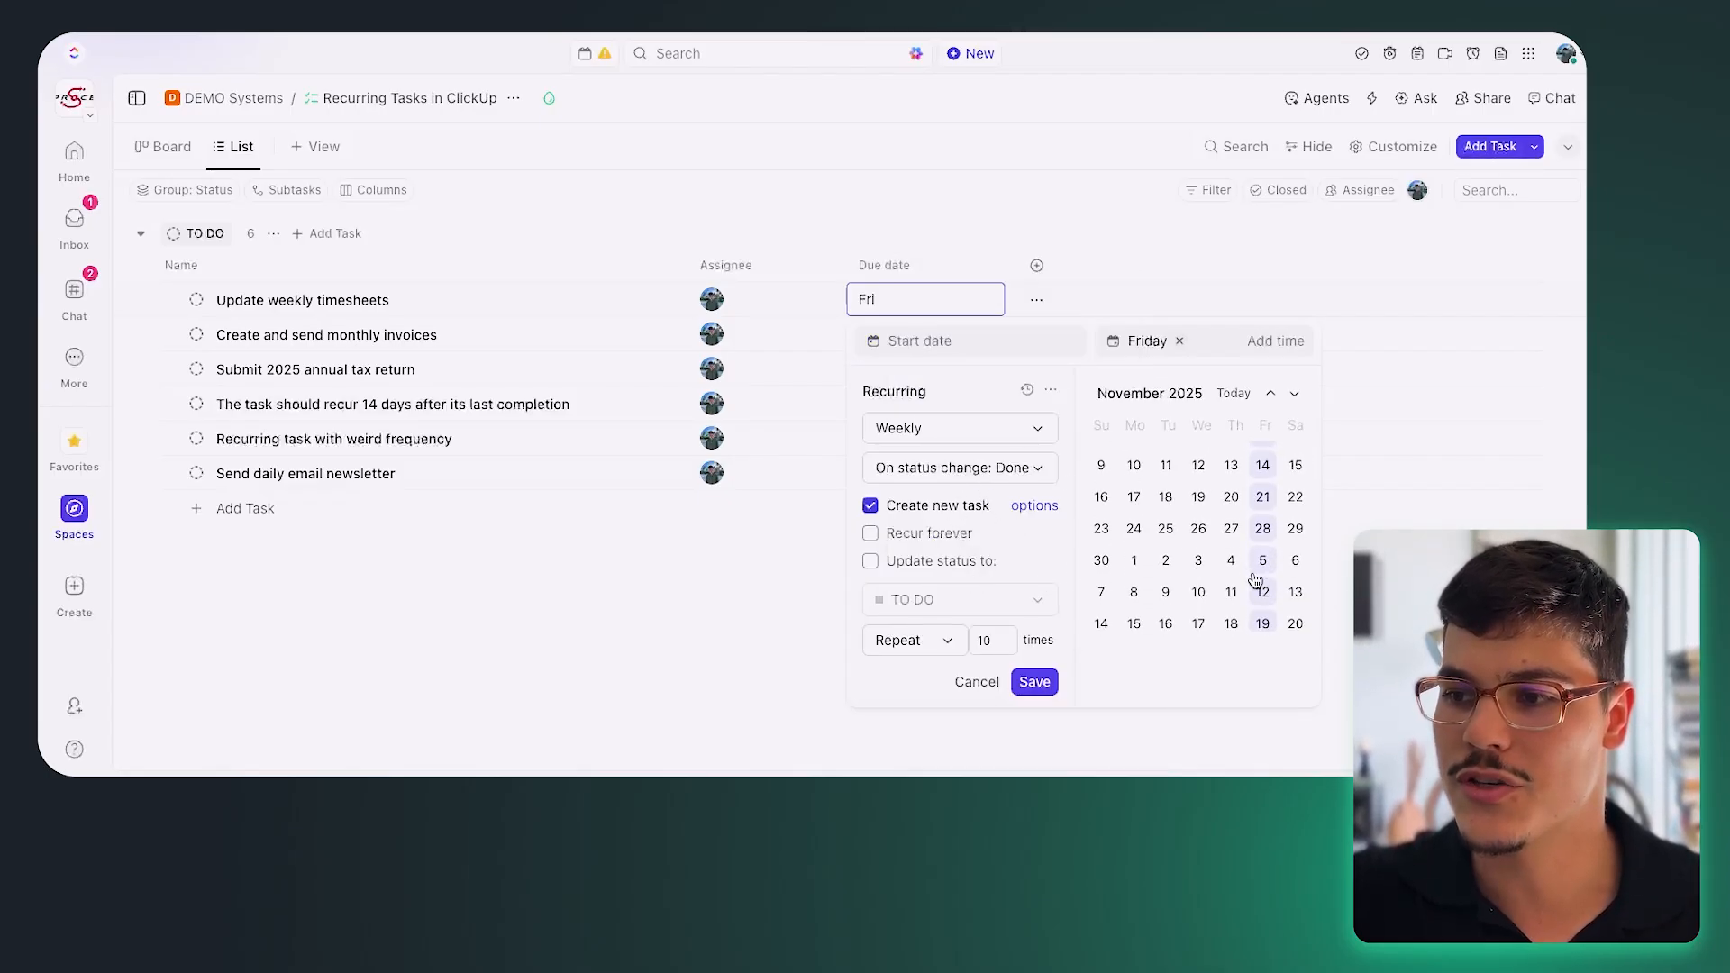
scroll(1265, 552, down, 1)
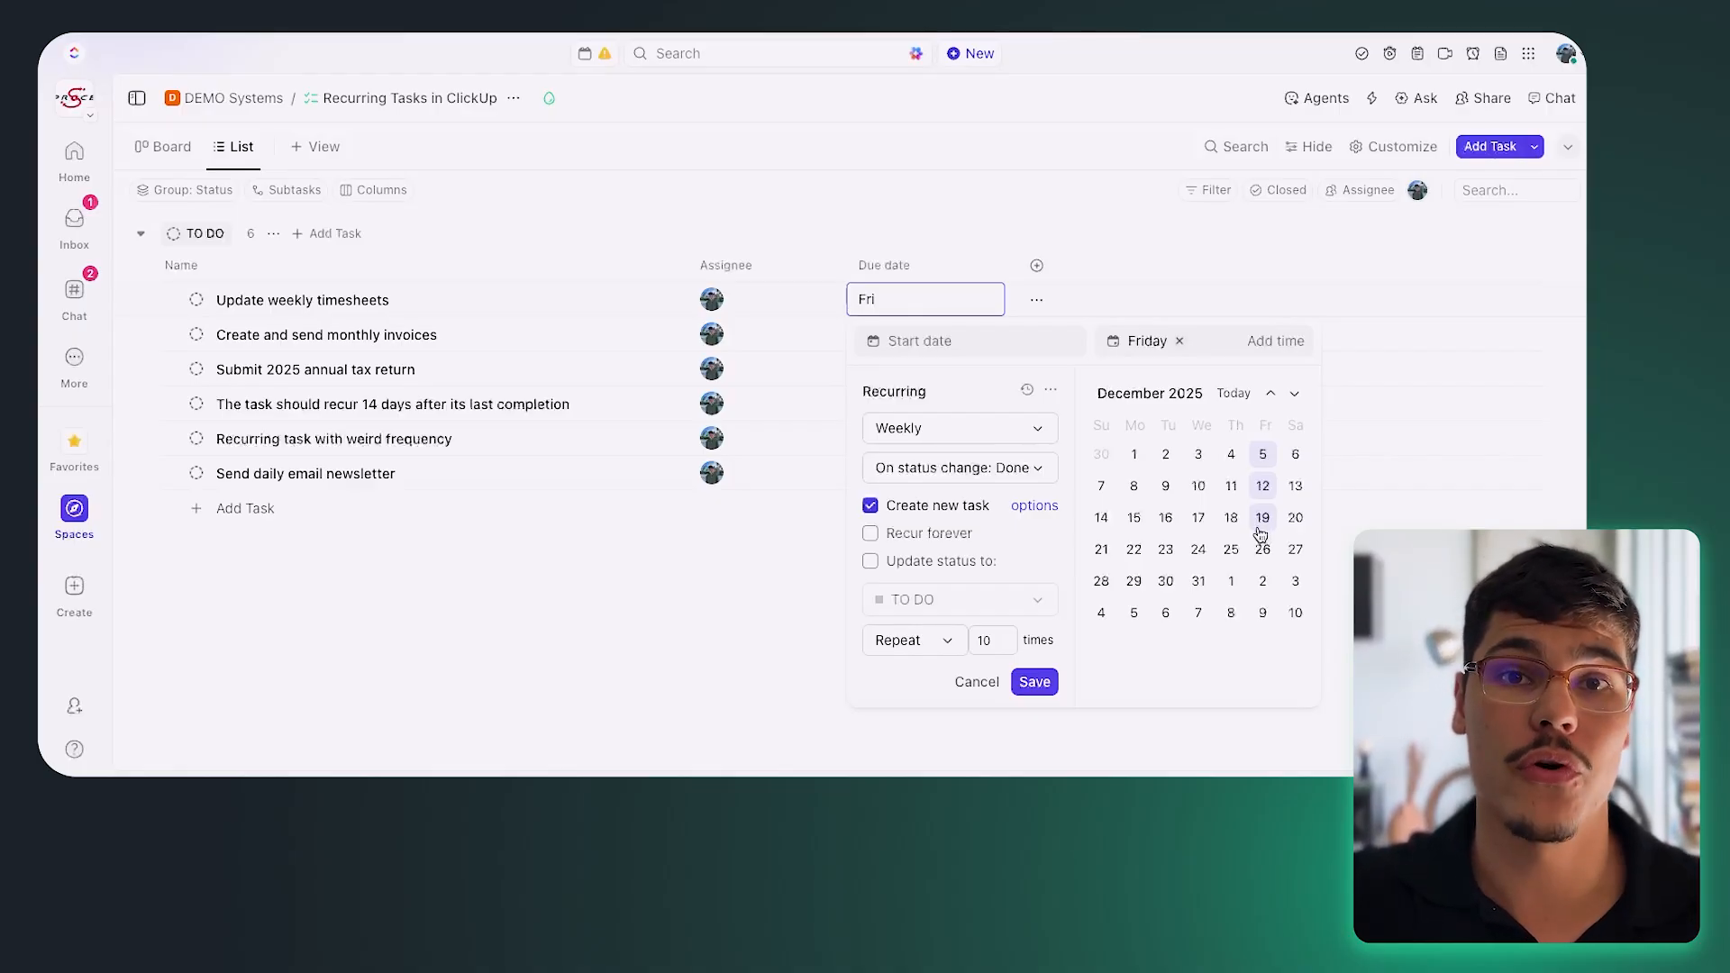
Have the recurrence update the timesheet task's status to TO DO and save the recurrence settings.
click(872, 562)
click(917, 596)
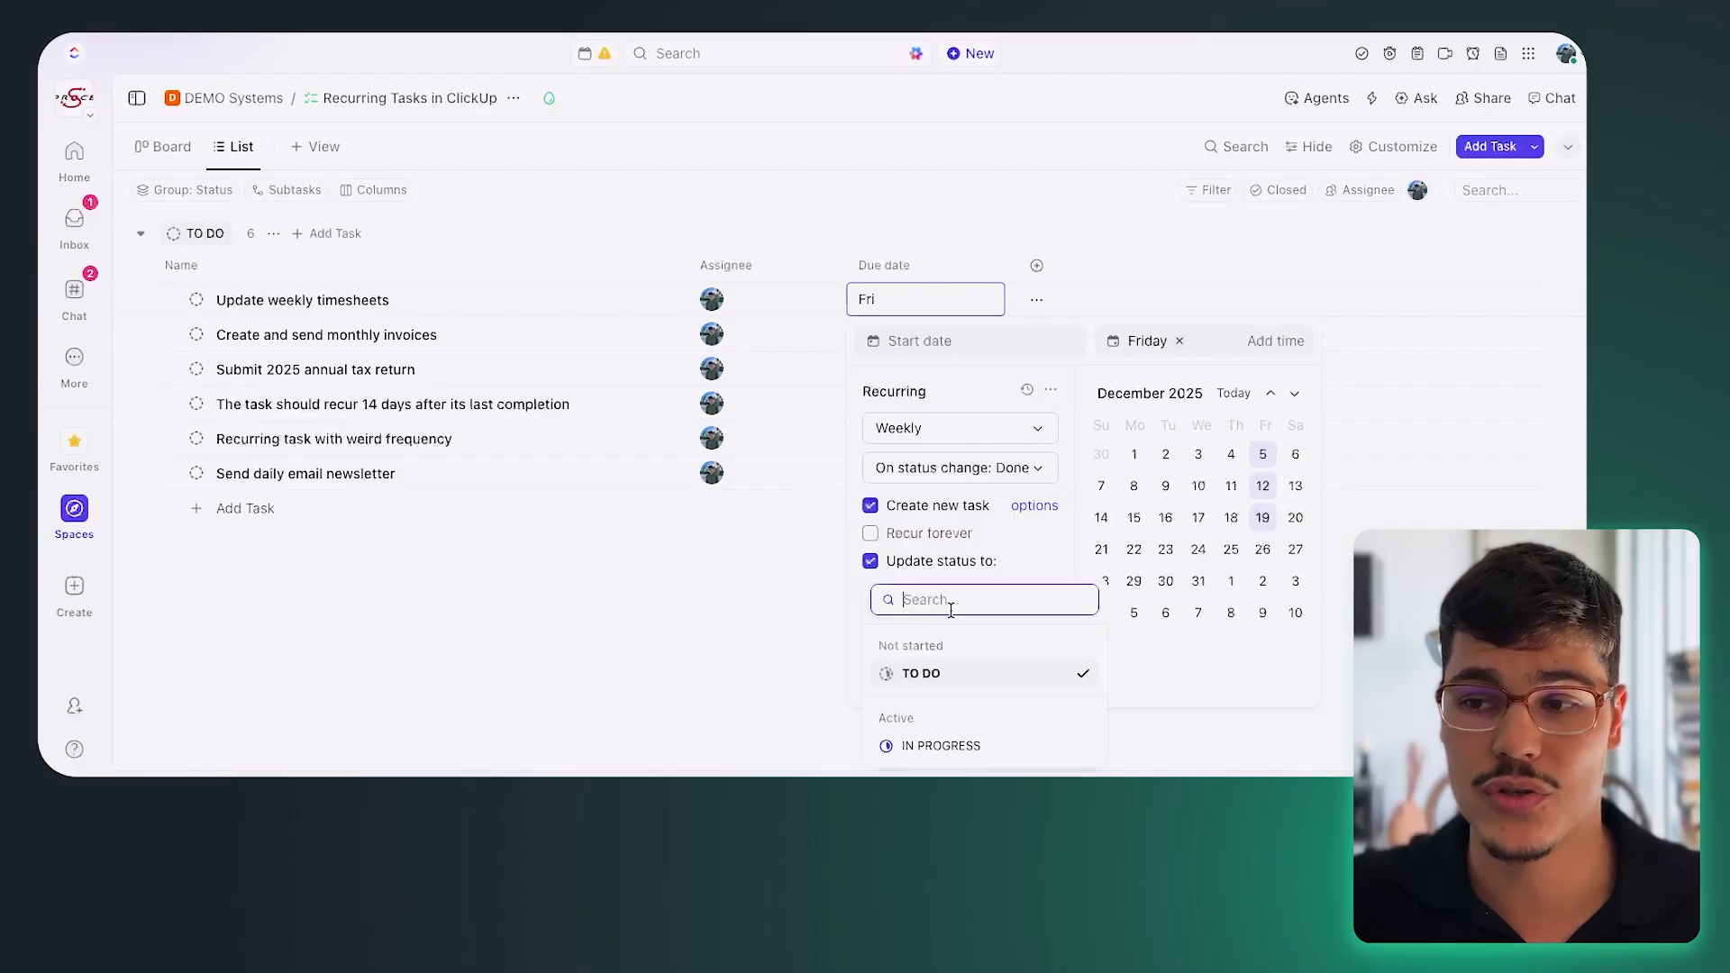
click(918, 676)
click(1034, 683)
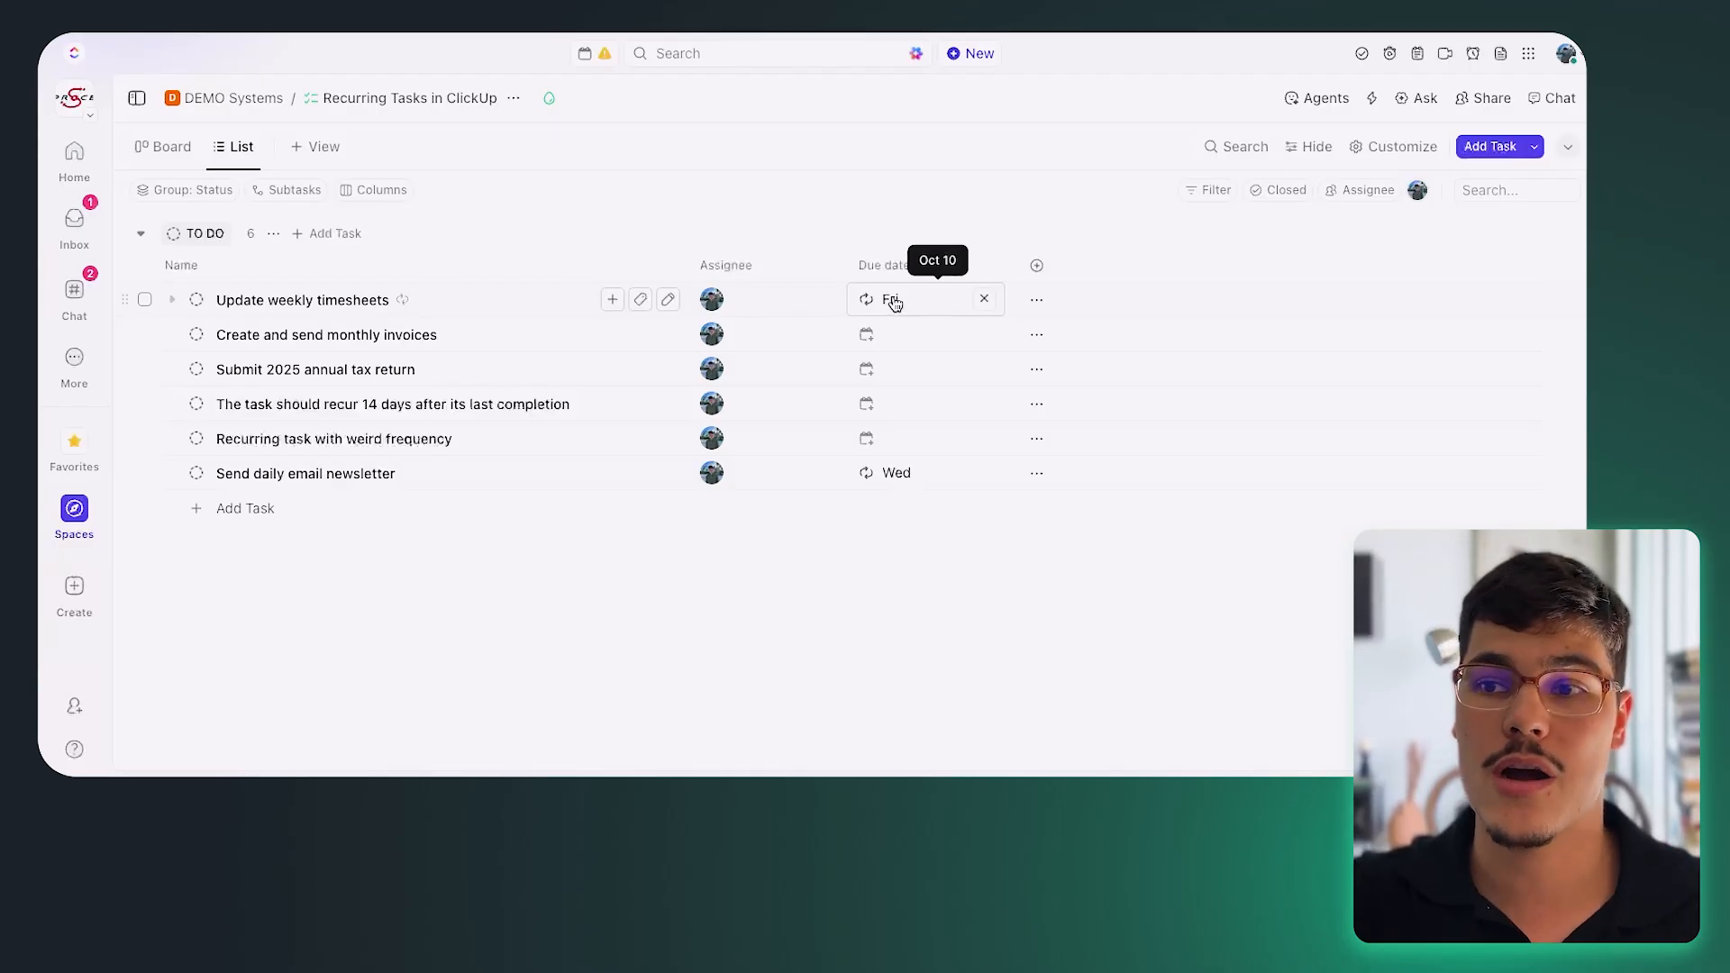
Set the status of "Update weekly timesheets" to DONE and check the due date of its new copy.
click(197, 300)
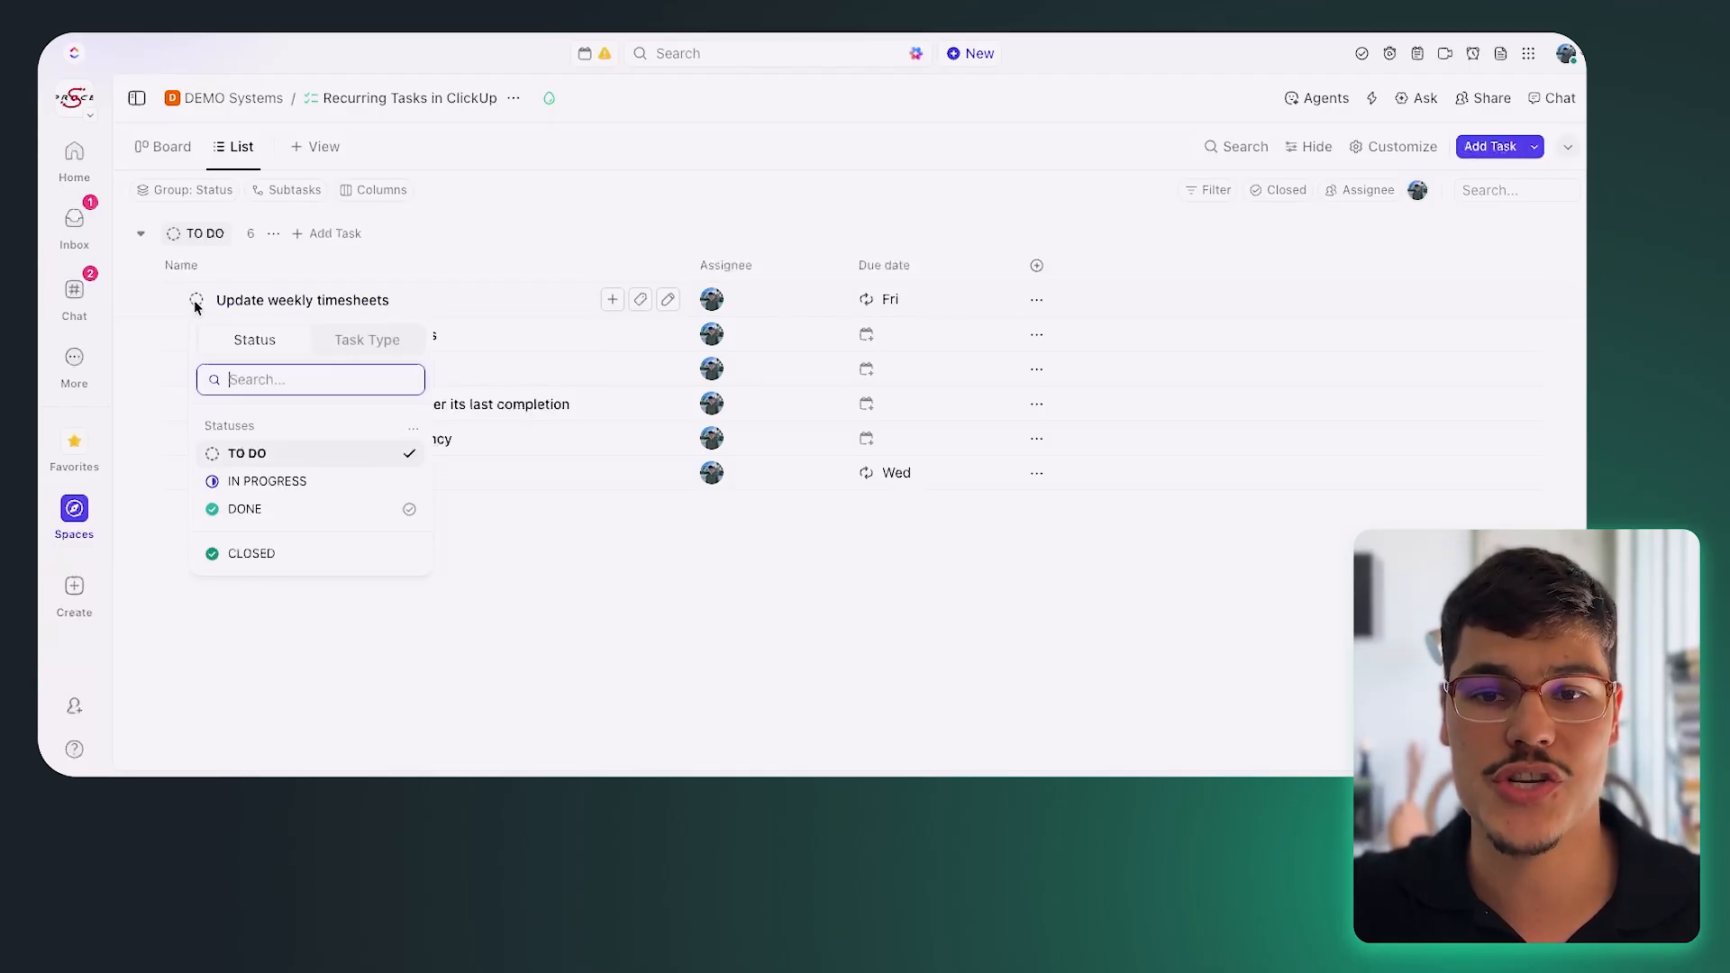
click(243, 510)
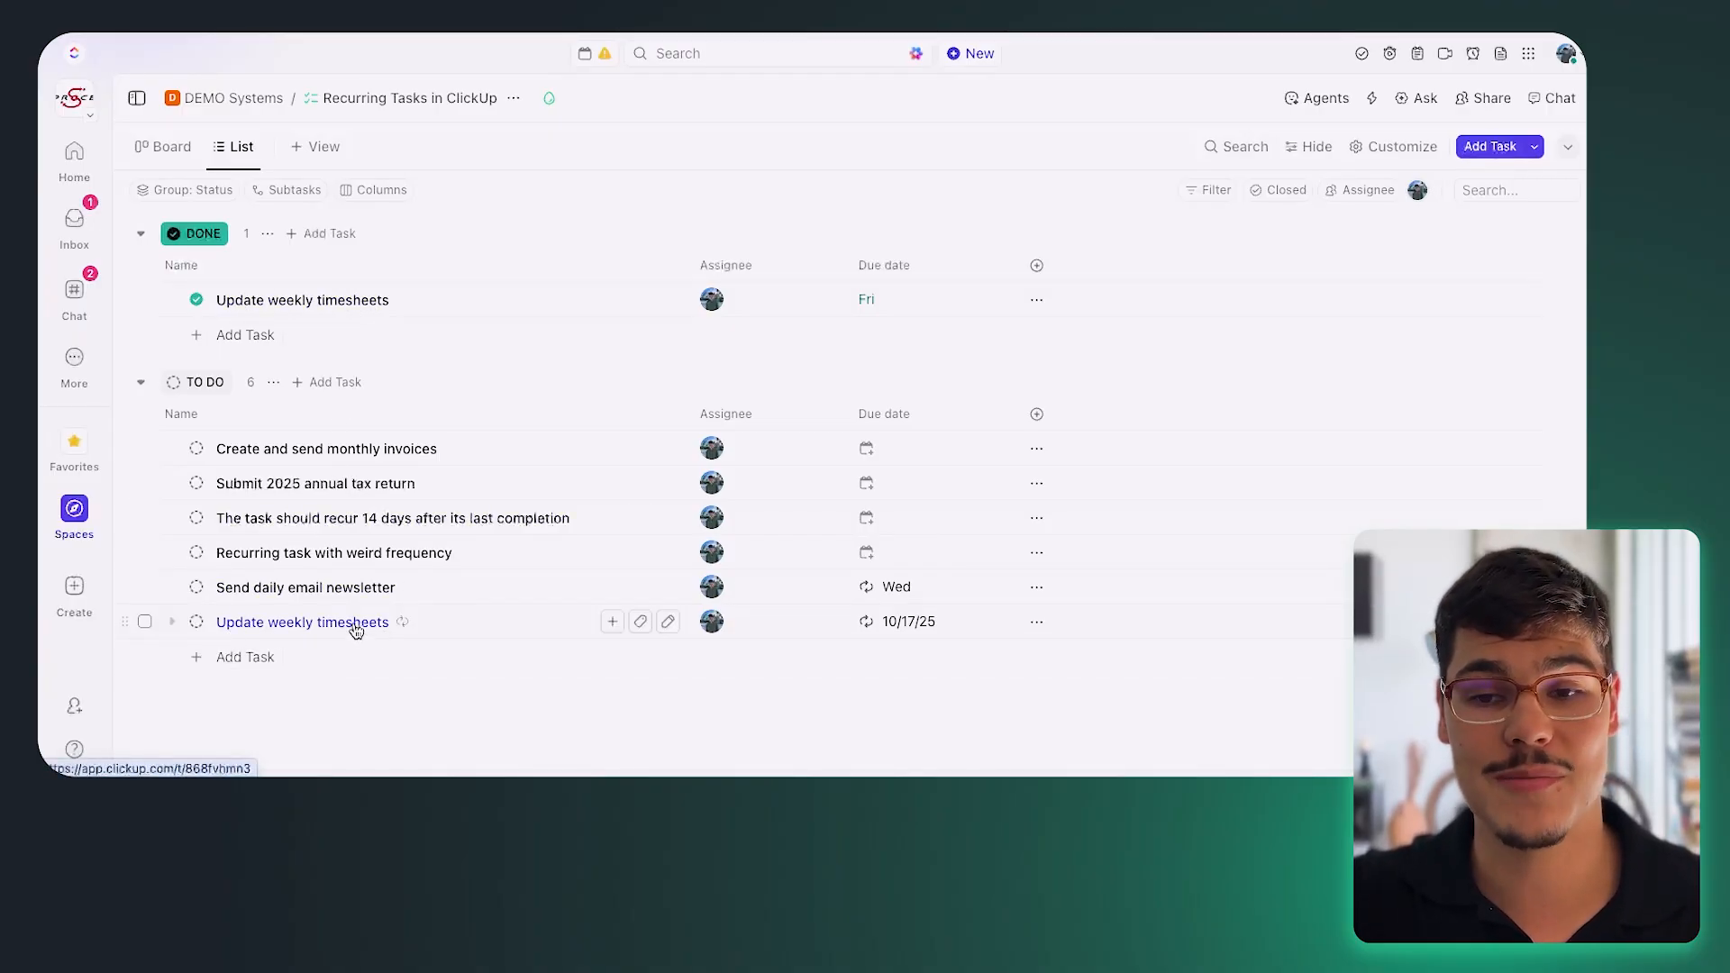
click(927, 624)
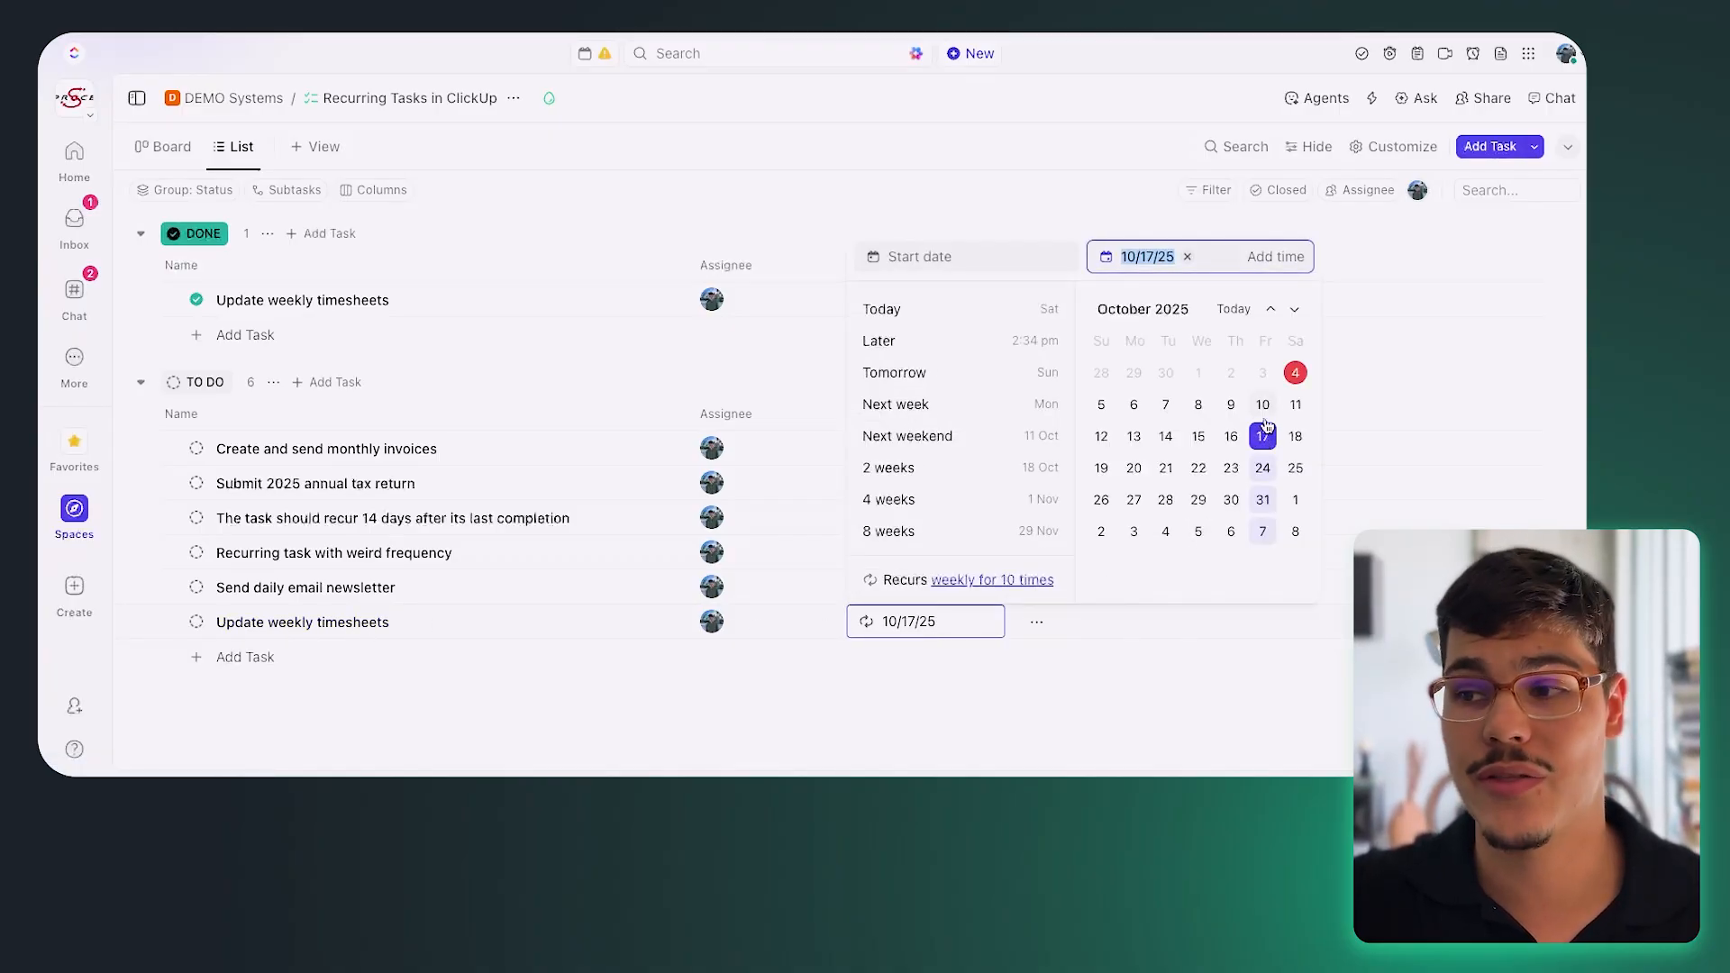
key(Escape)
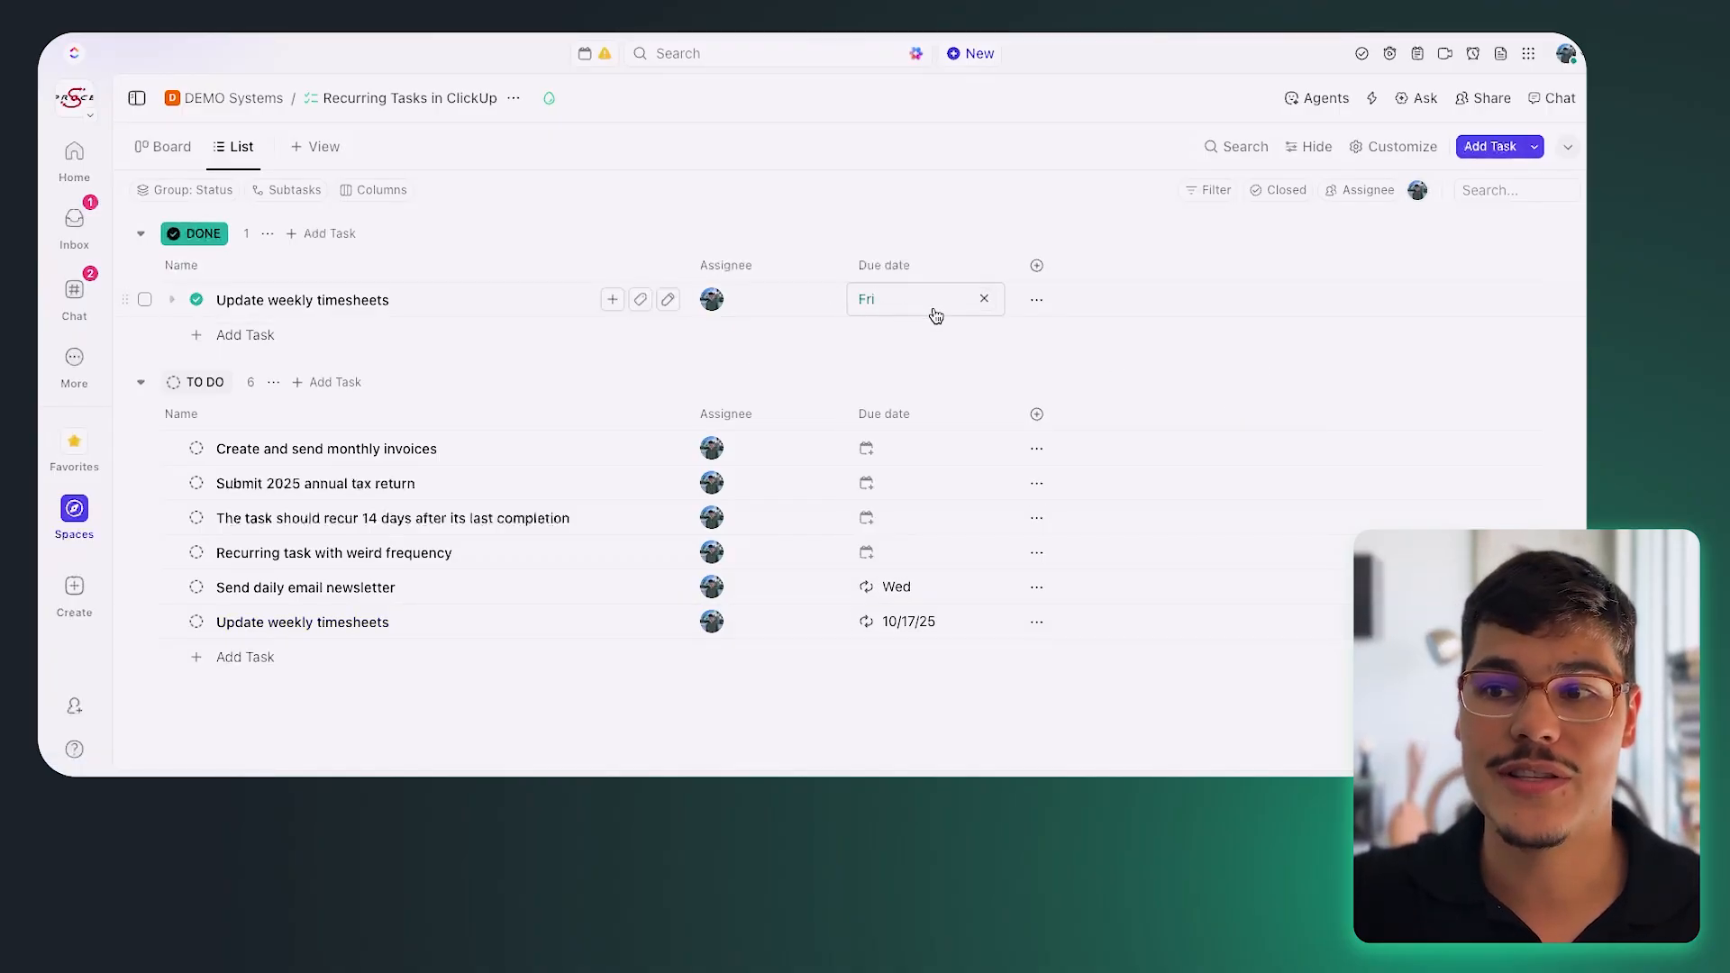
Check the date and recurrence options of the completed "Update weekly timesheets" task.
click(915, 630)
click(447, 628)
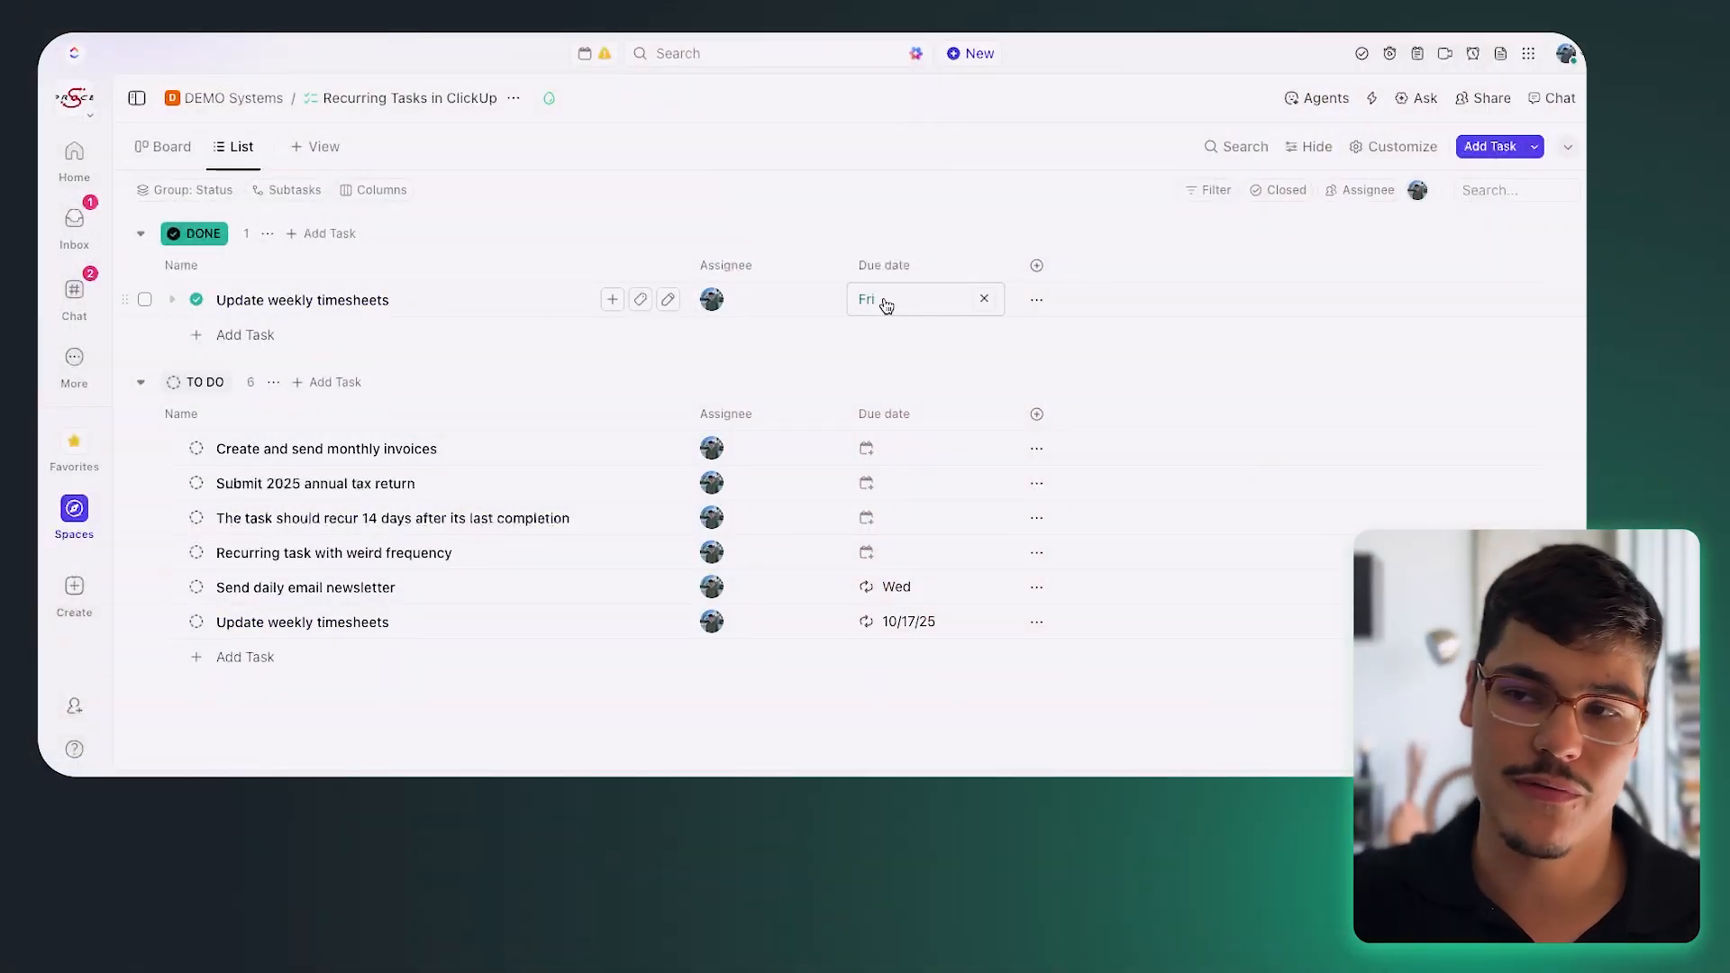
click(887, 306)
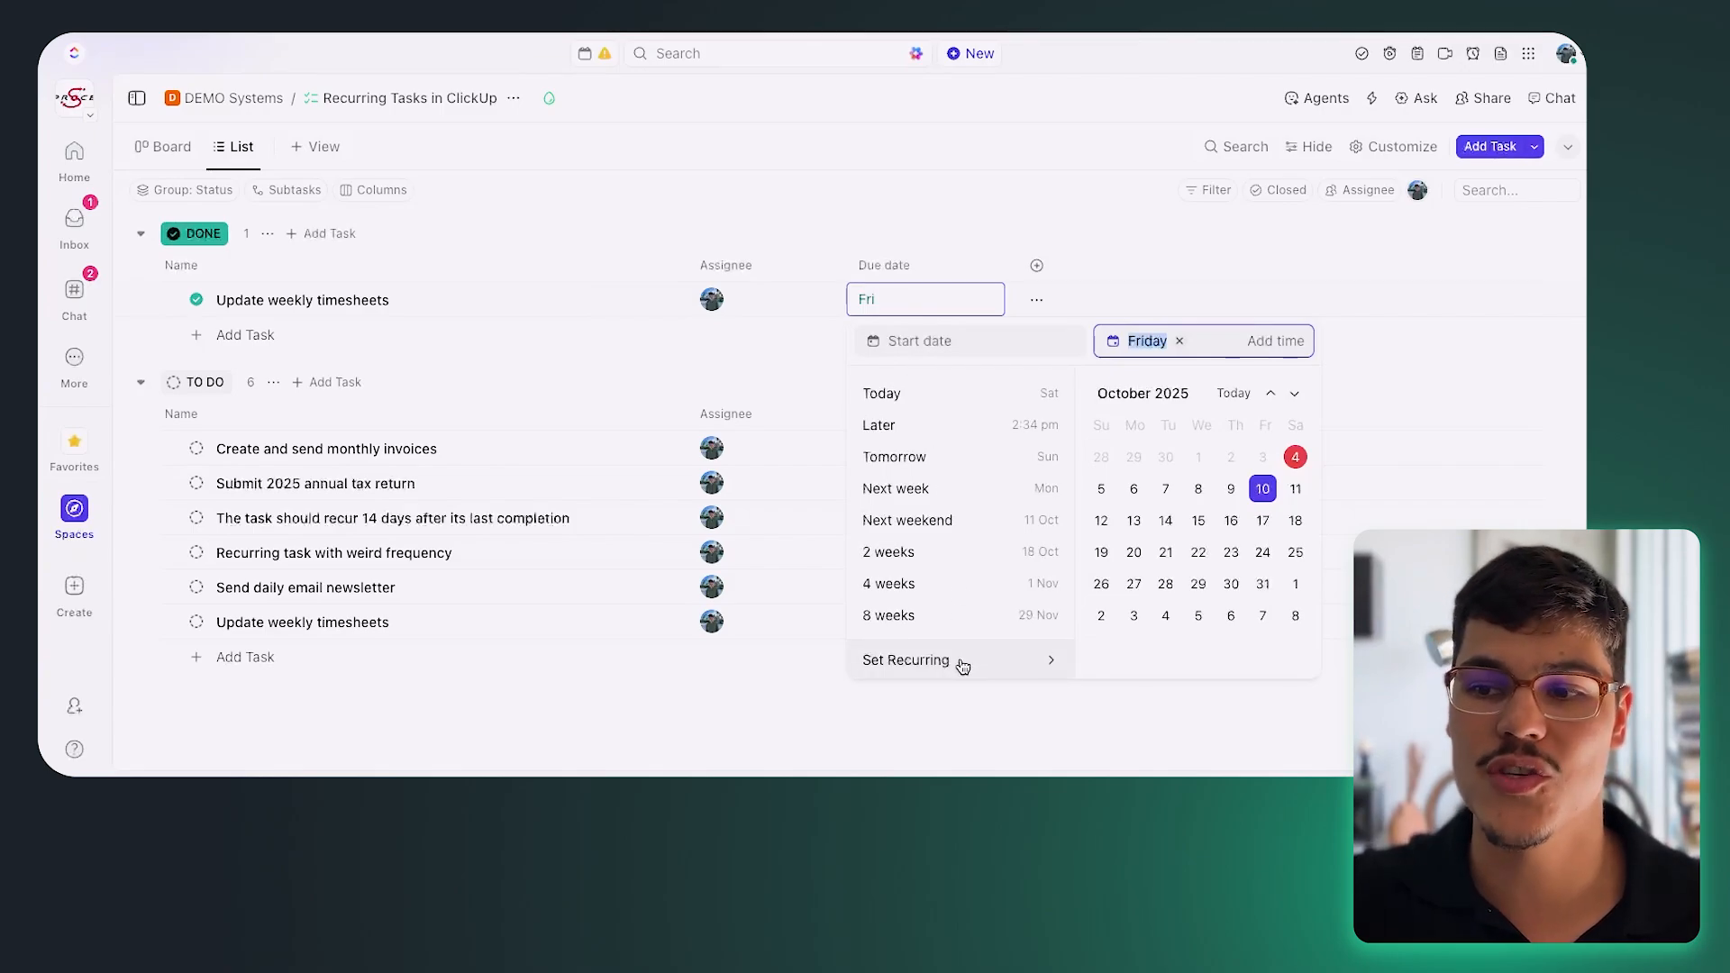
click(257, 648)
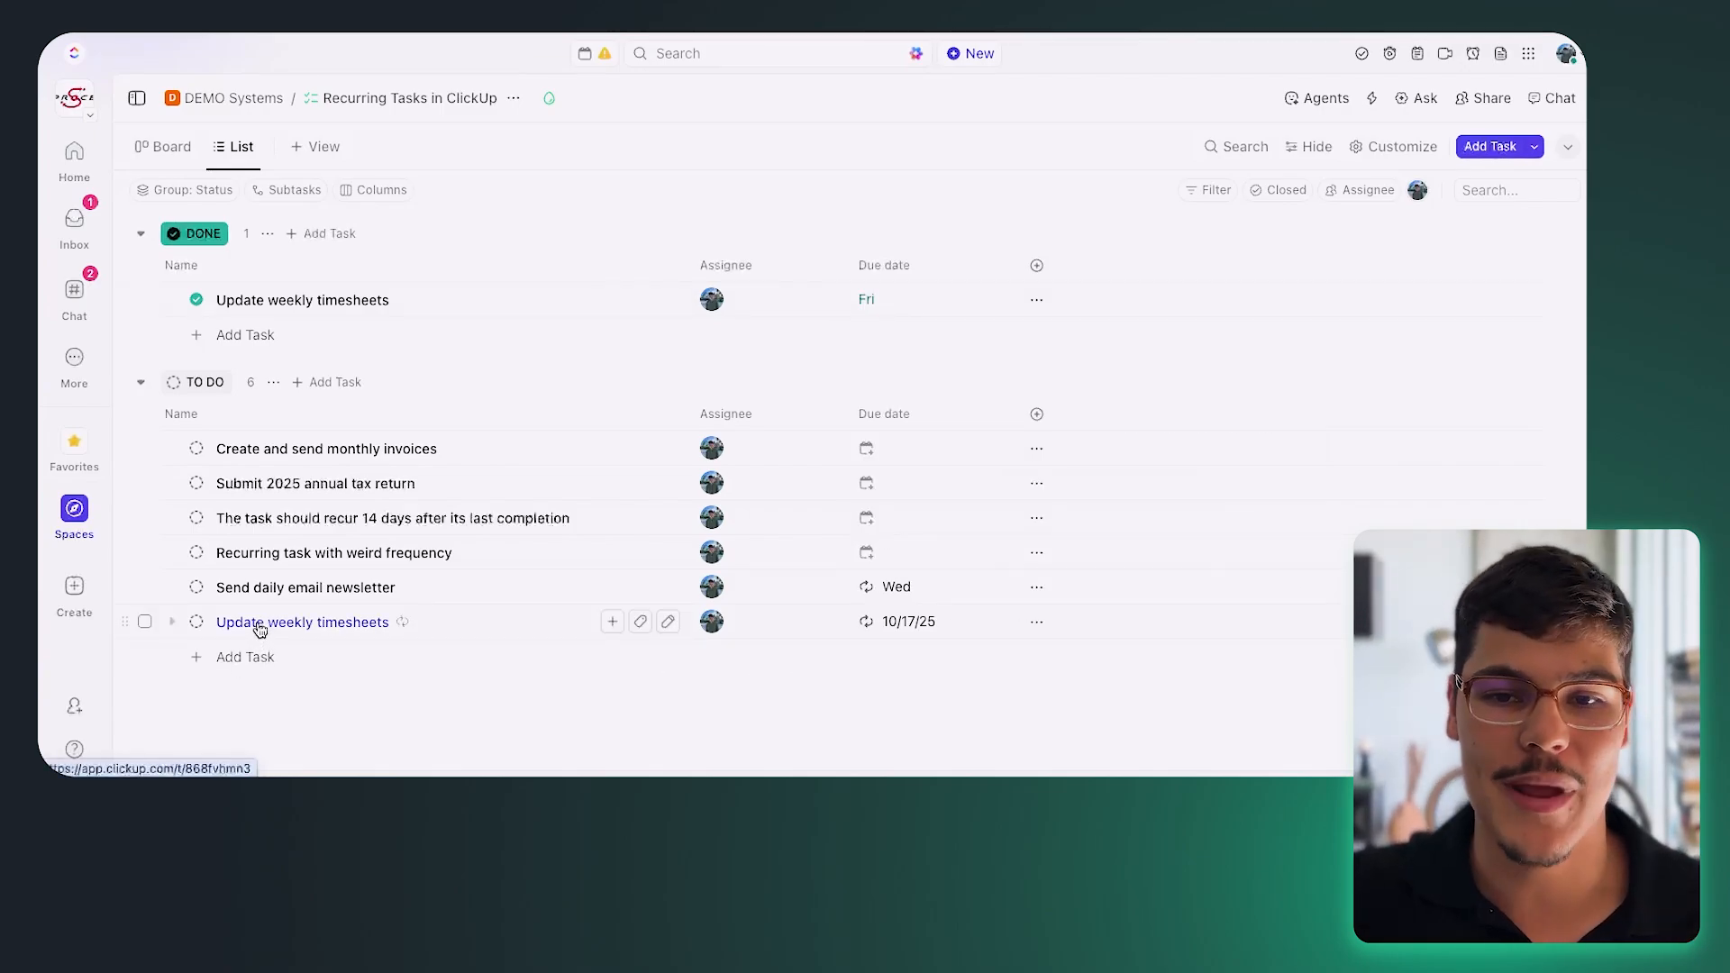
Open the new "Update weekly timesheets" task, look over its details and activity, and close it.
click(259, 631)
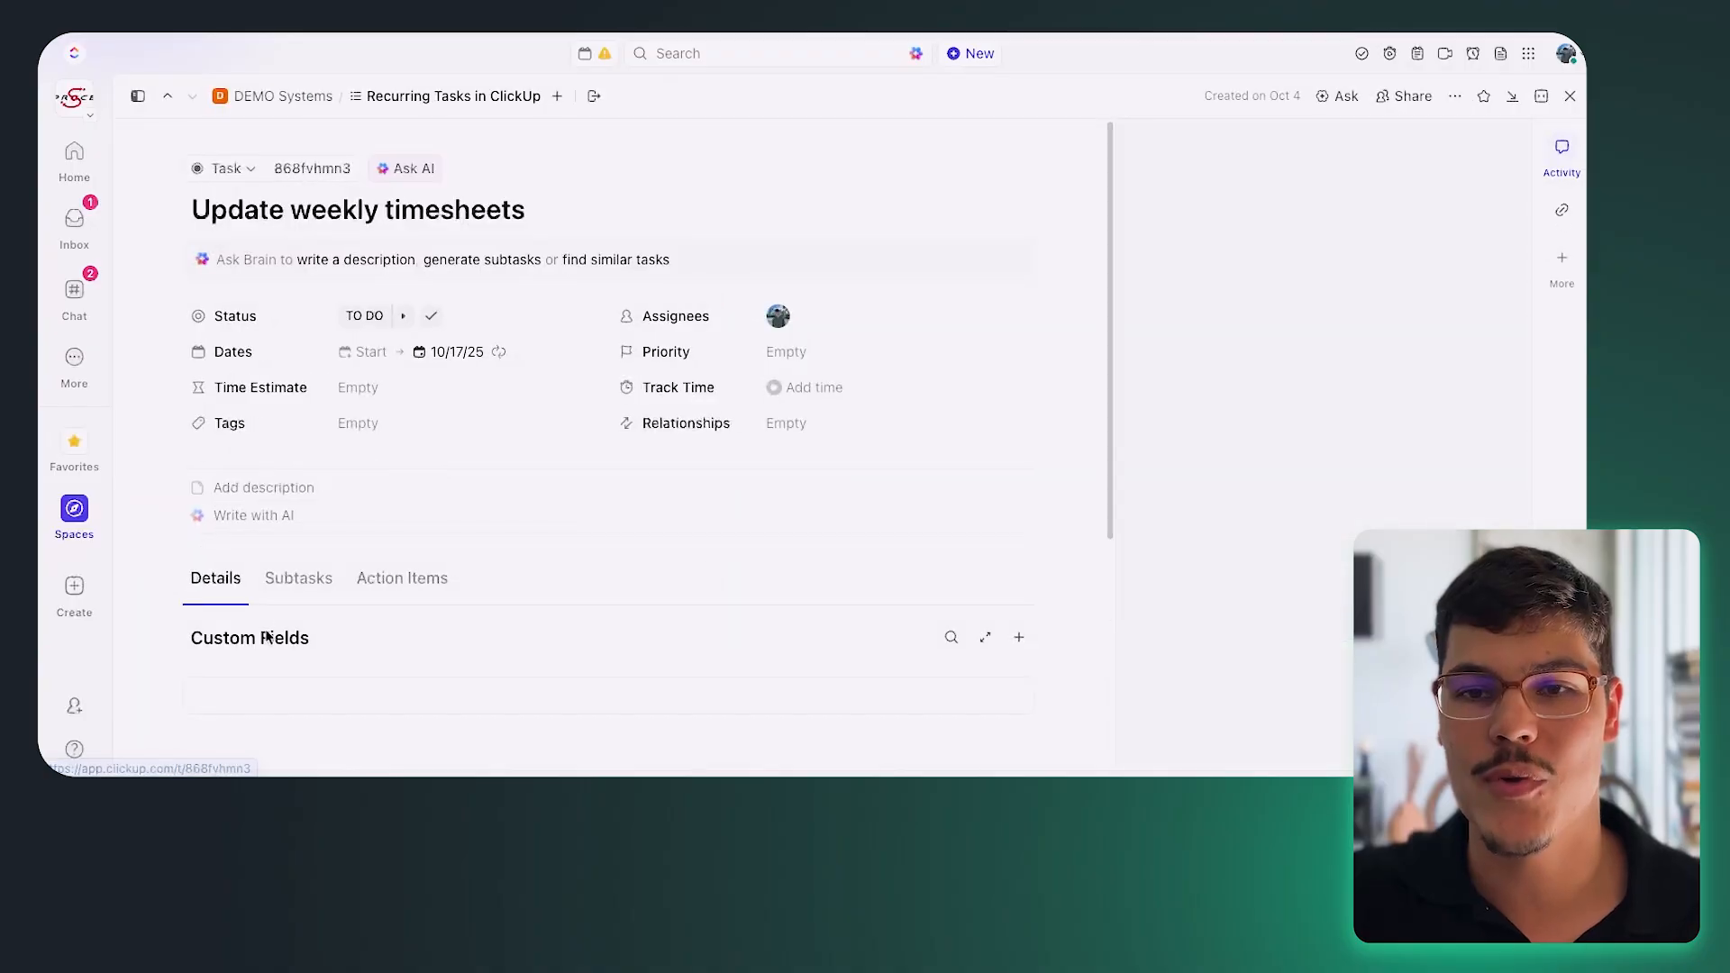
click(448, 354)
click(1155, 339)
scroll(478, 325, down, 1)
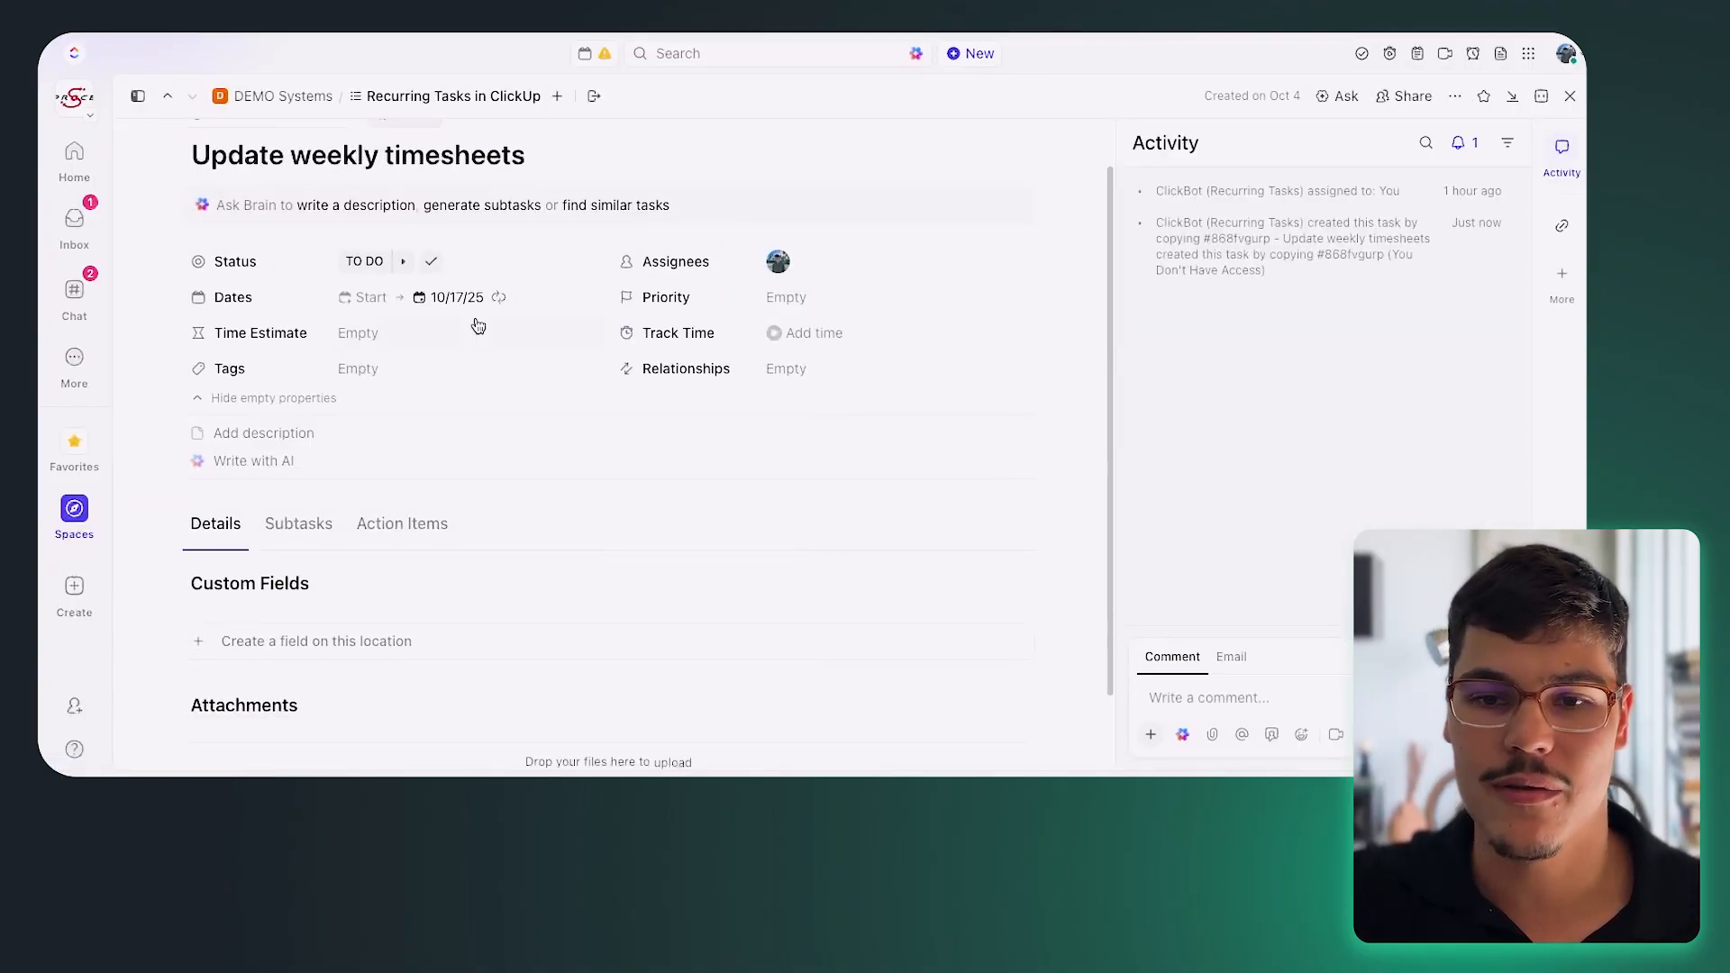
scroll(478, 325, down, 2)
scroll(315, 494, up, 3)
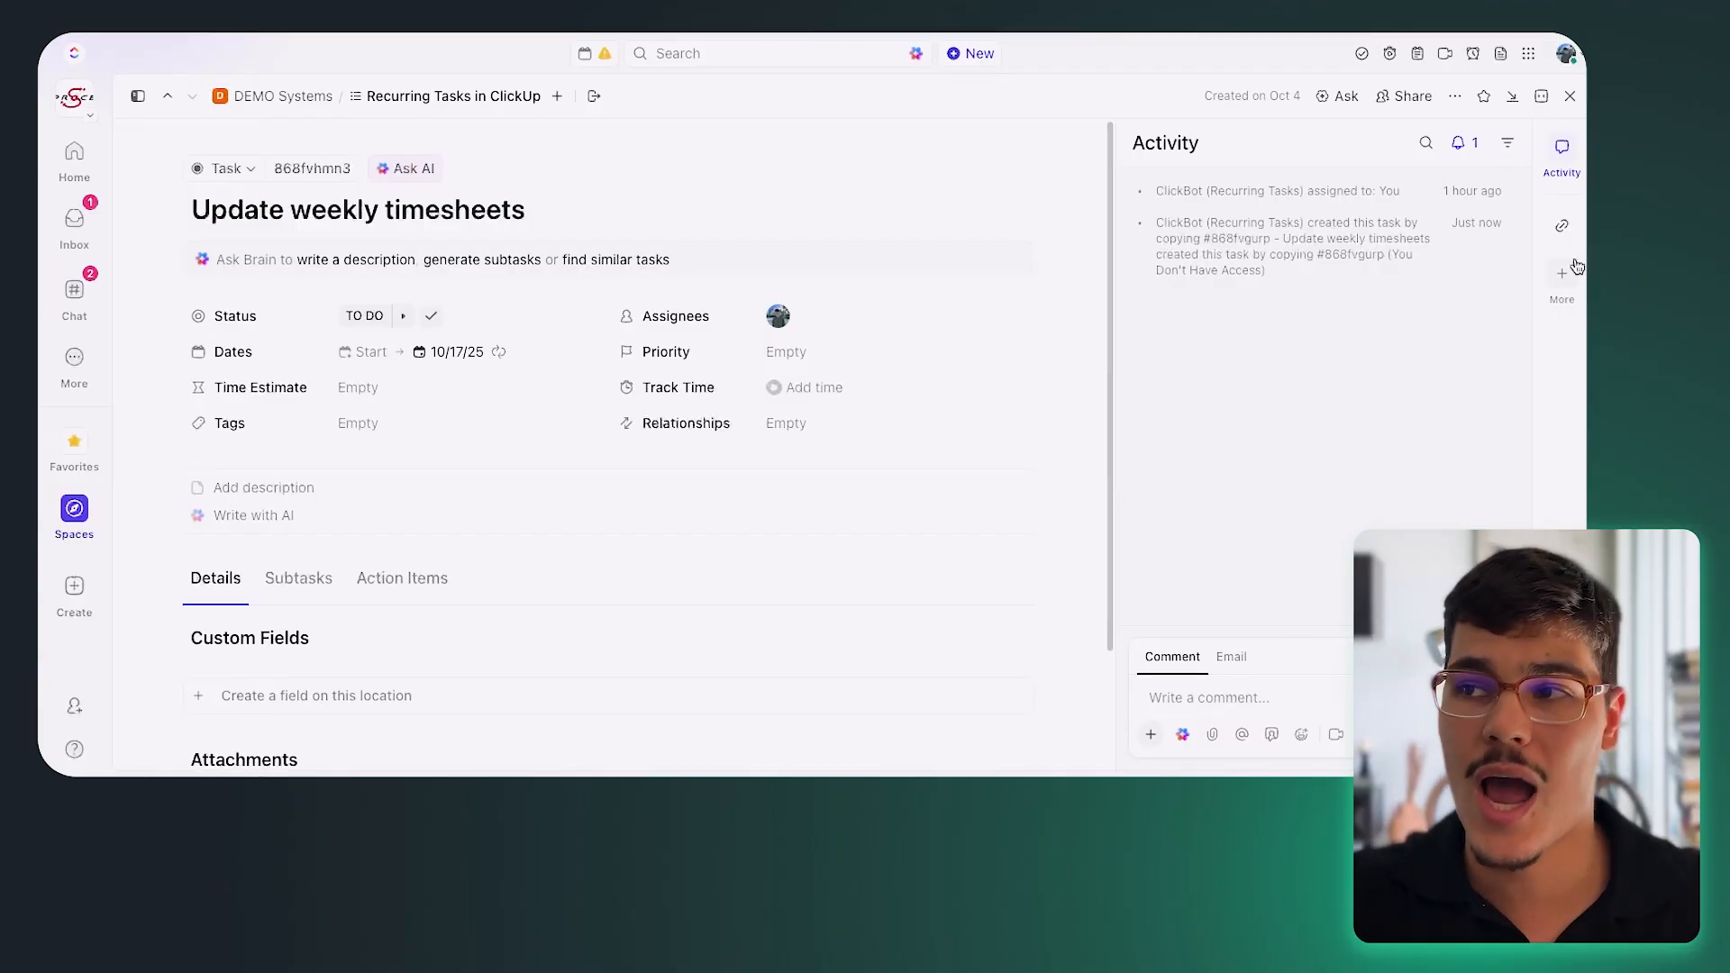
click(1569, 99)
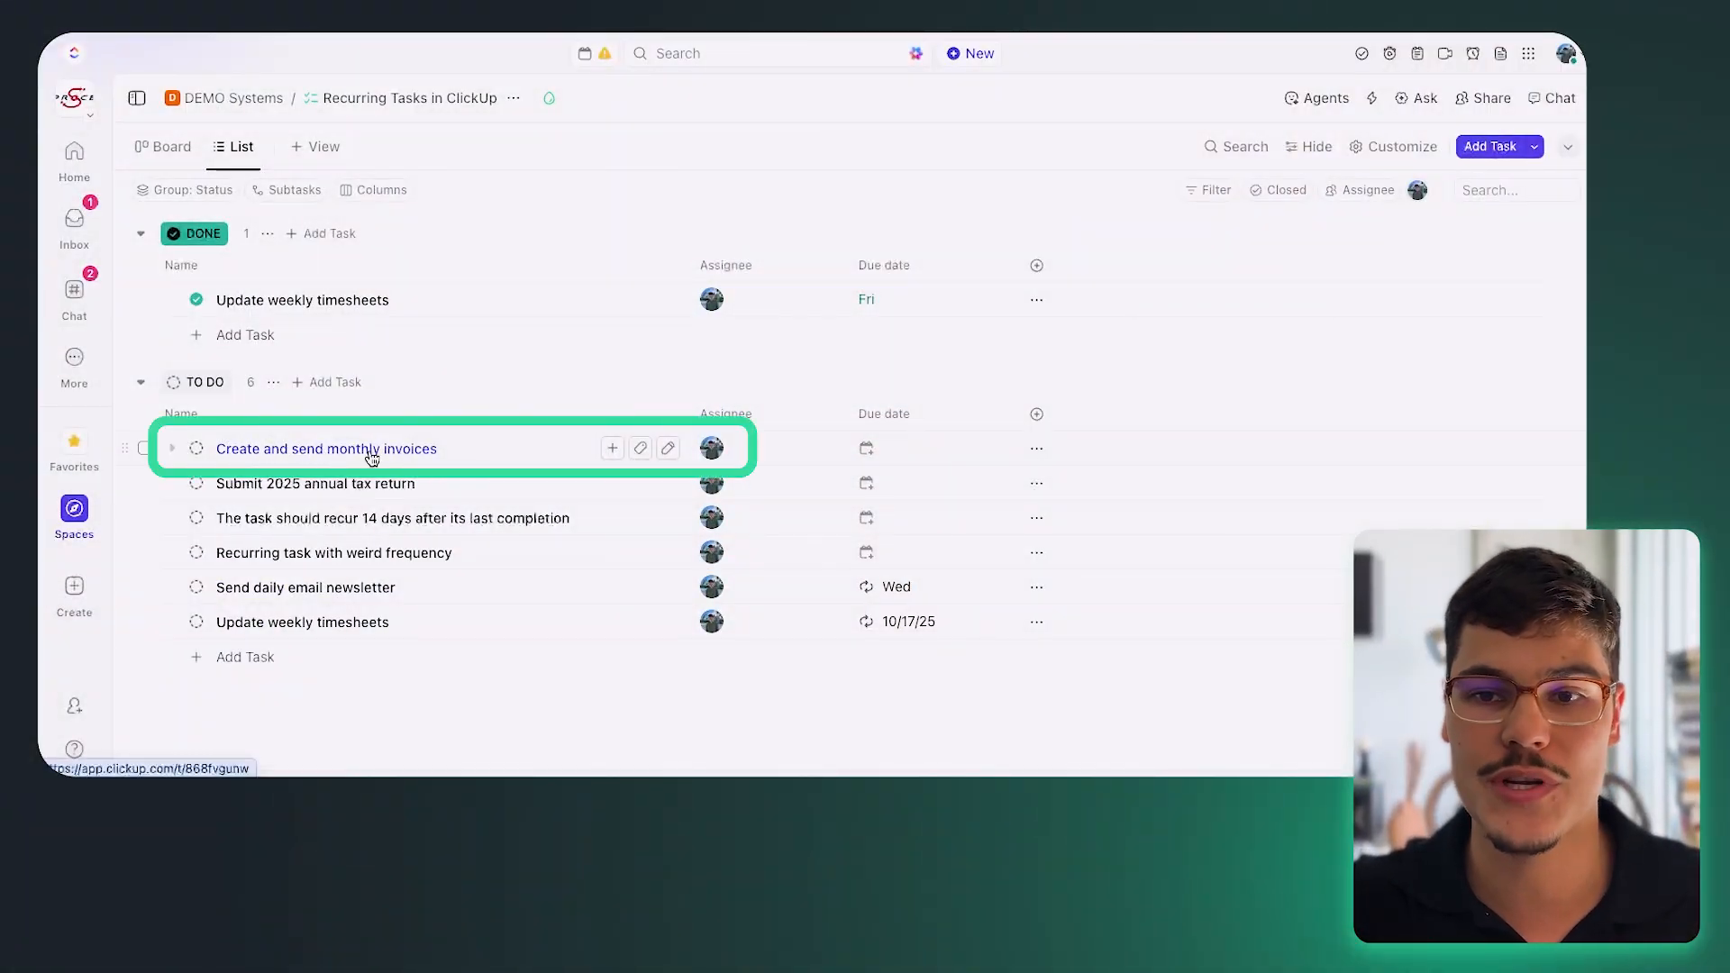
Give "Create and send monthly invoices" a due date of October 15, 2025 and a monthly recurrence.
click(896, 454)
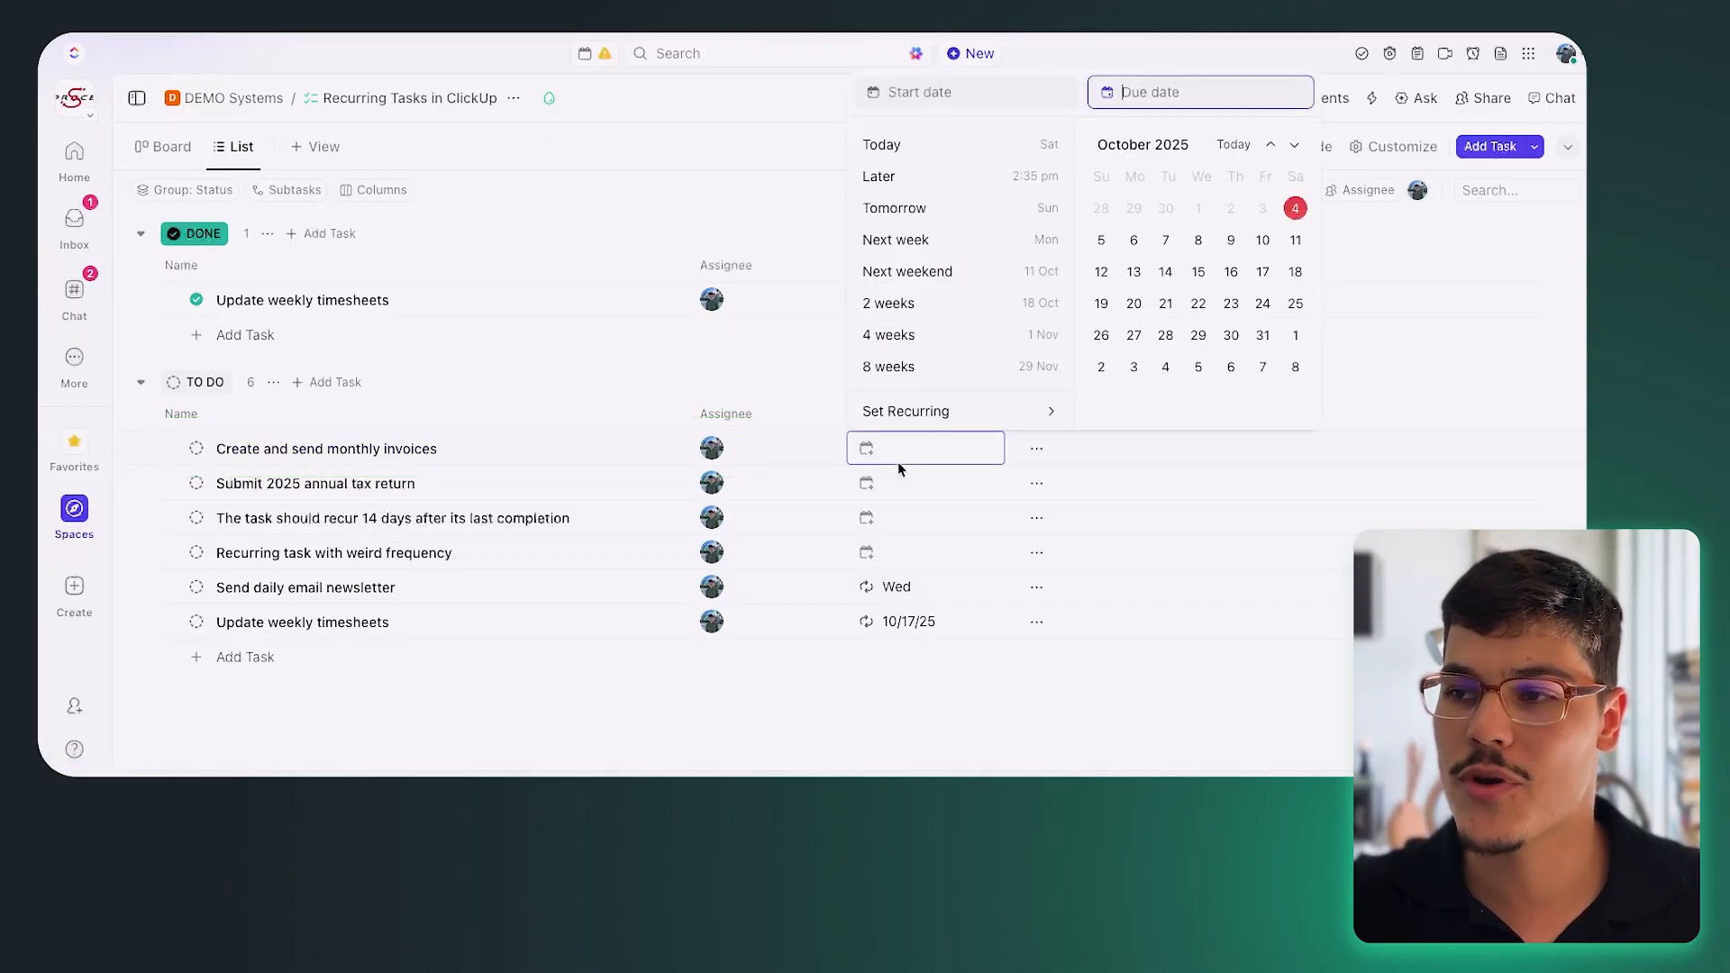
click(1198, 272)
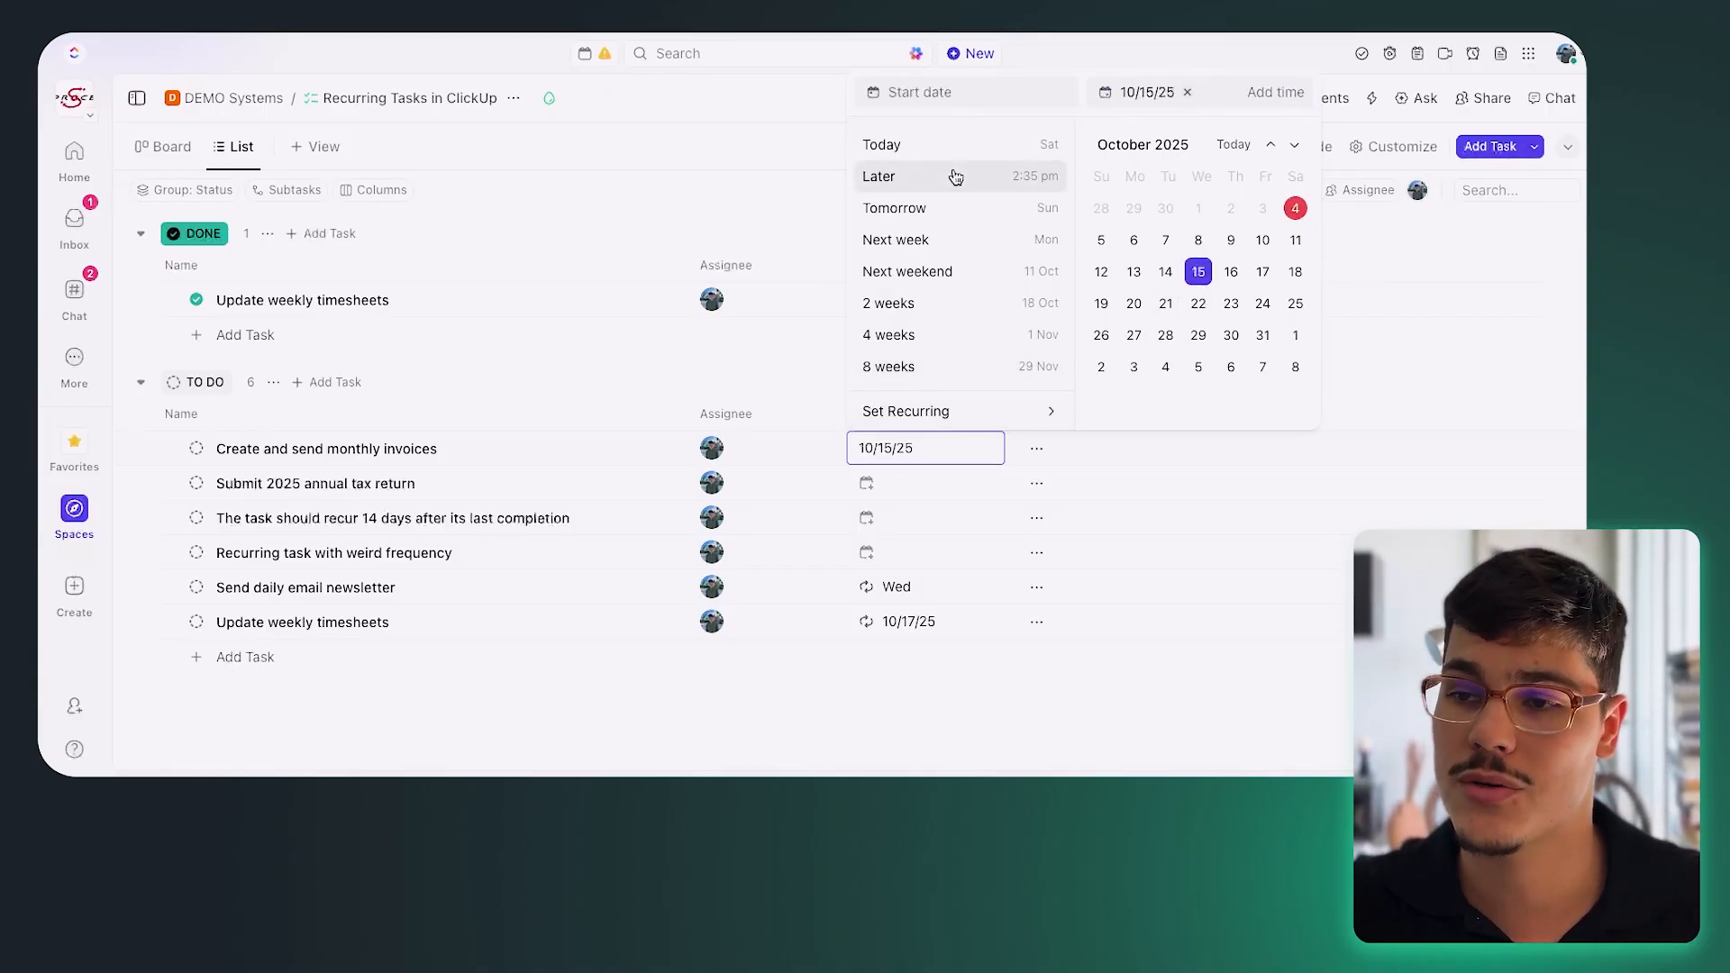
click(961, 421)
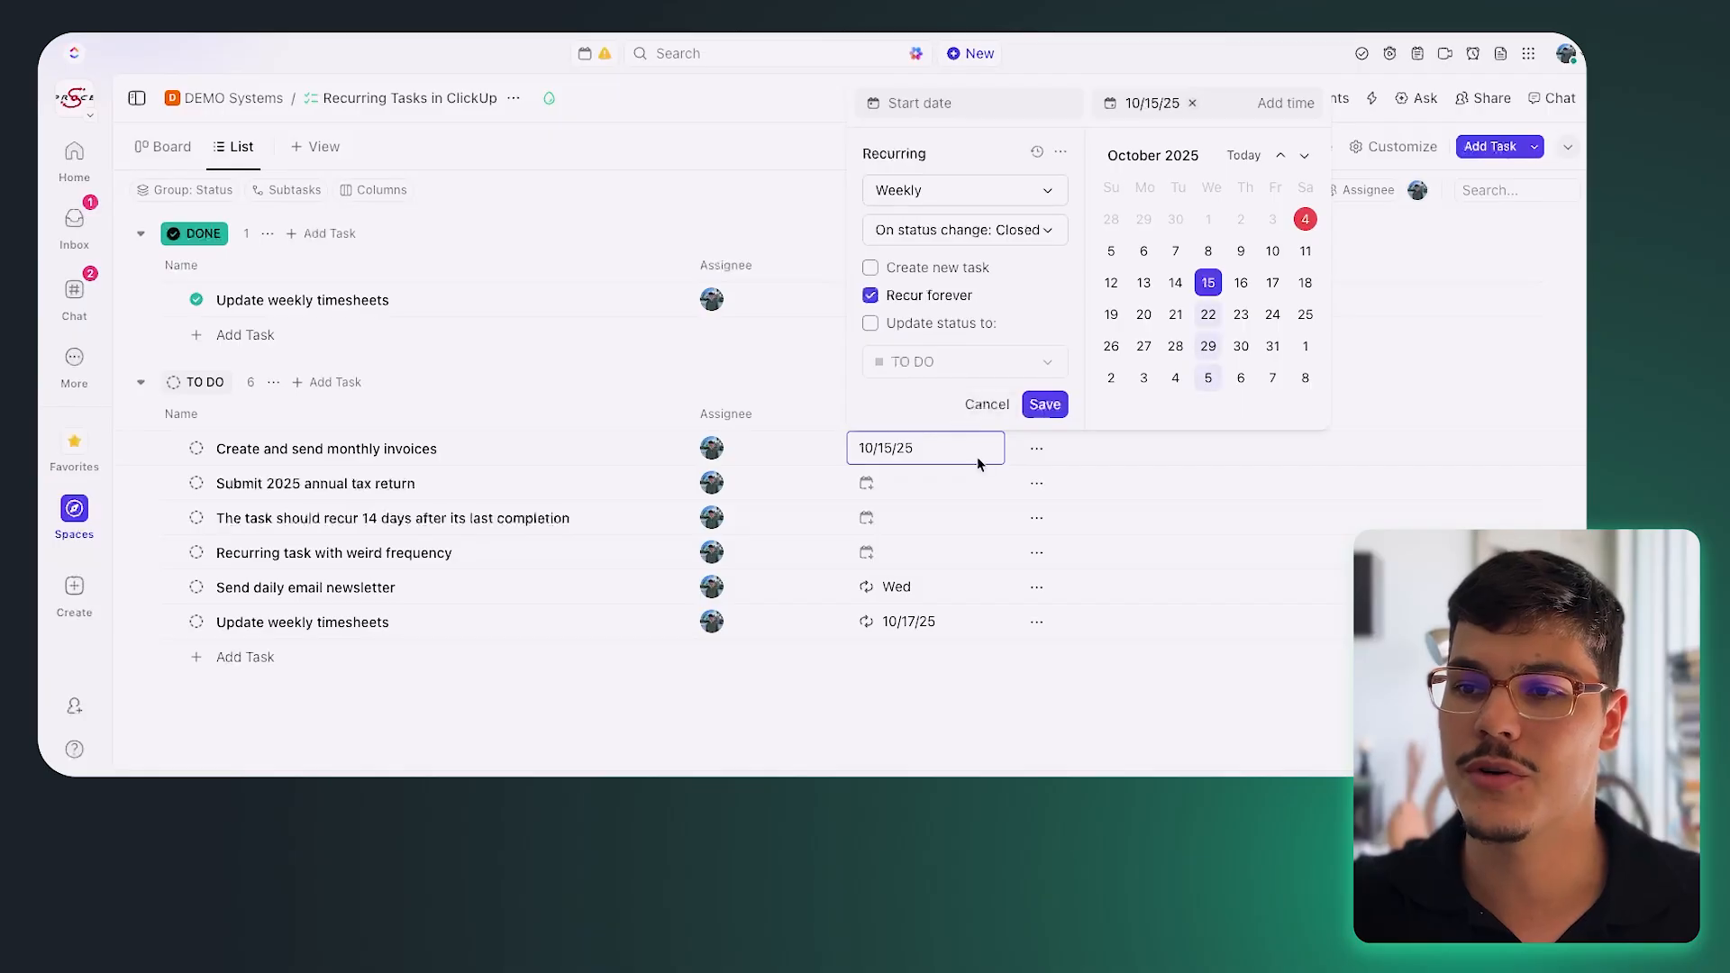
click(913, 192)
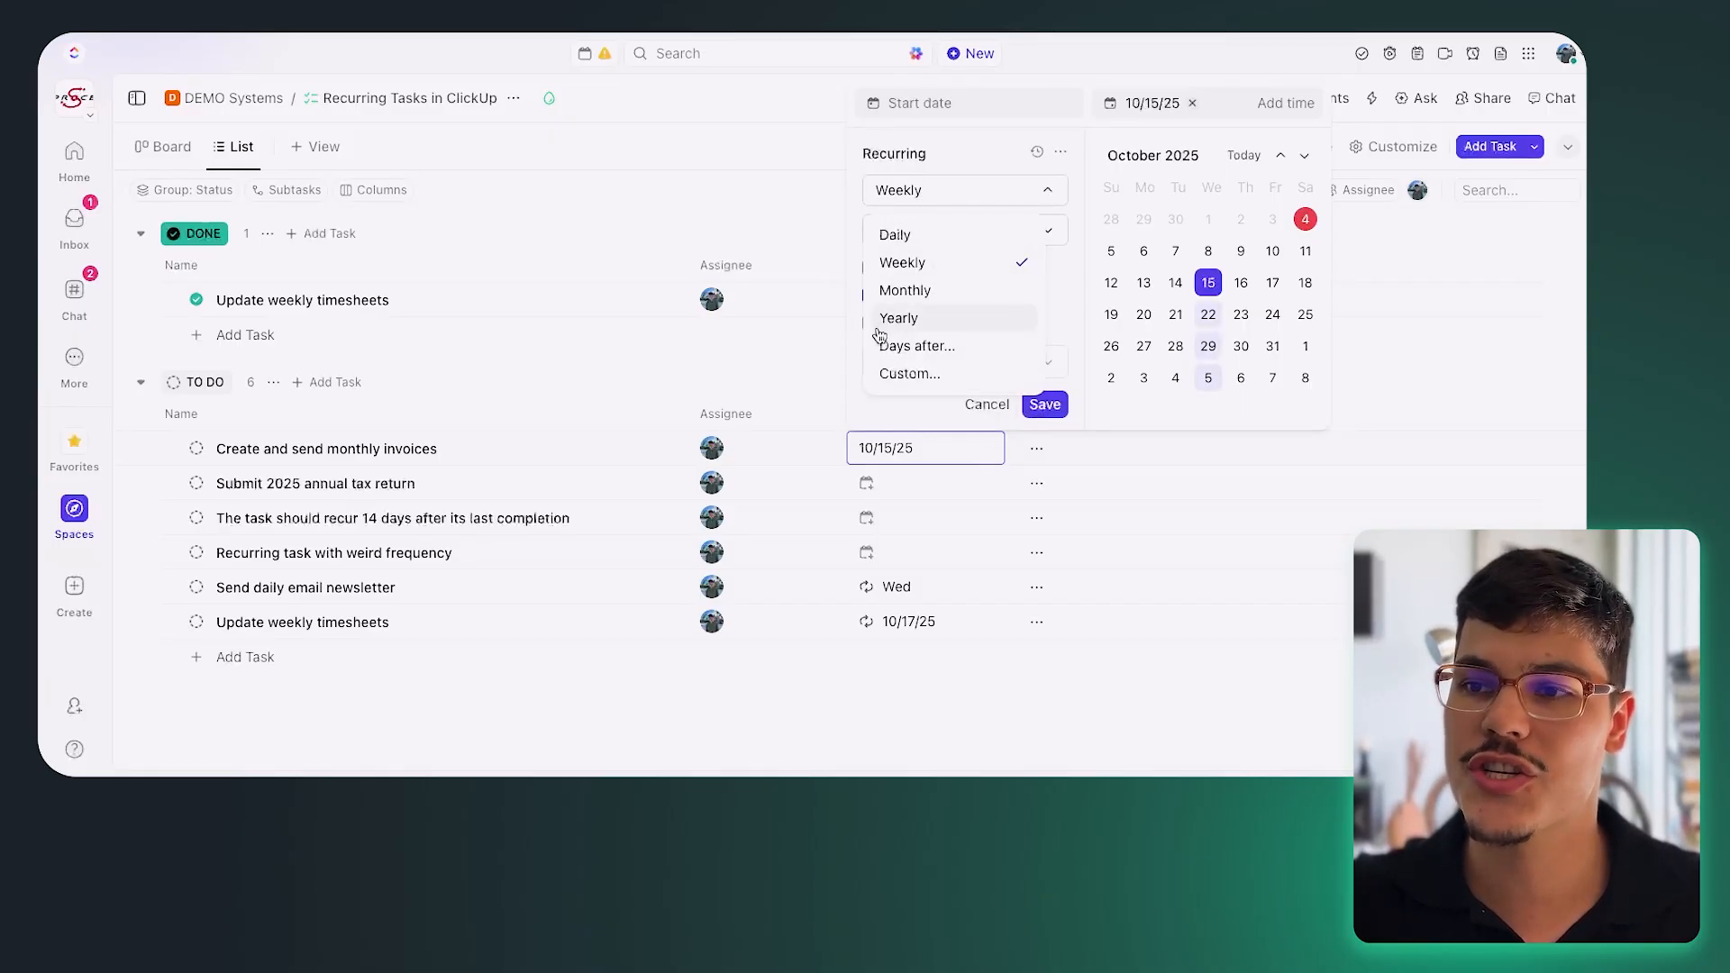
click(913, 288)
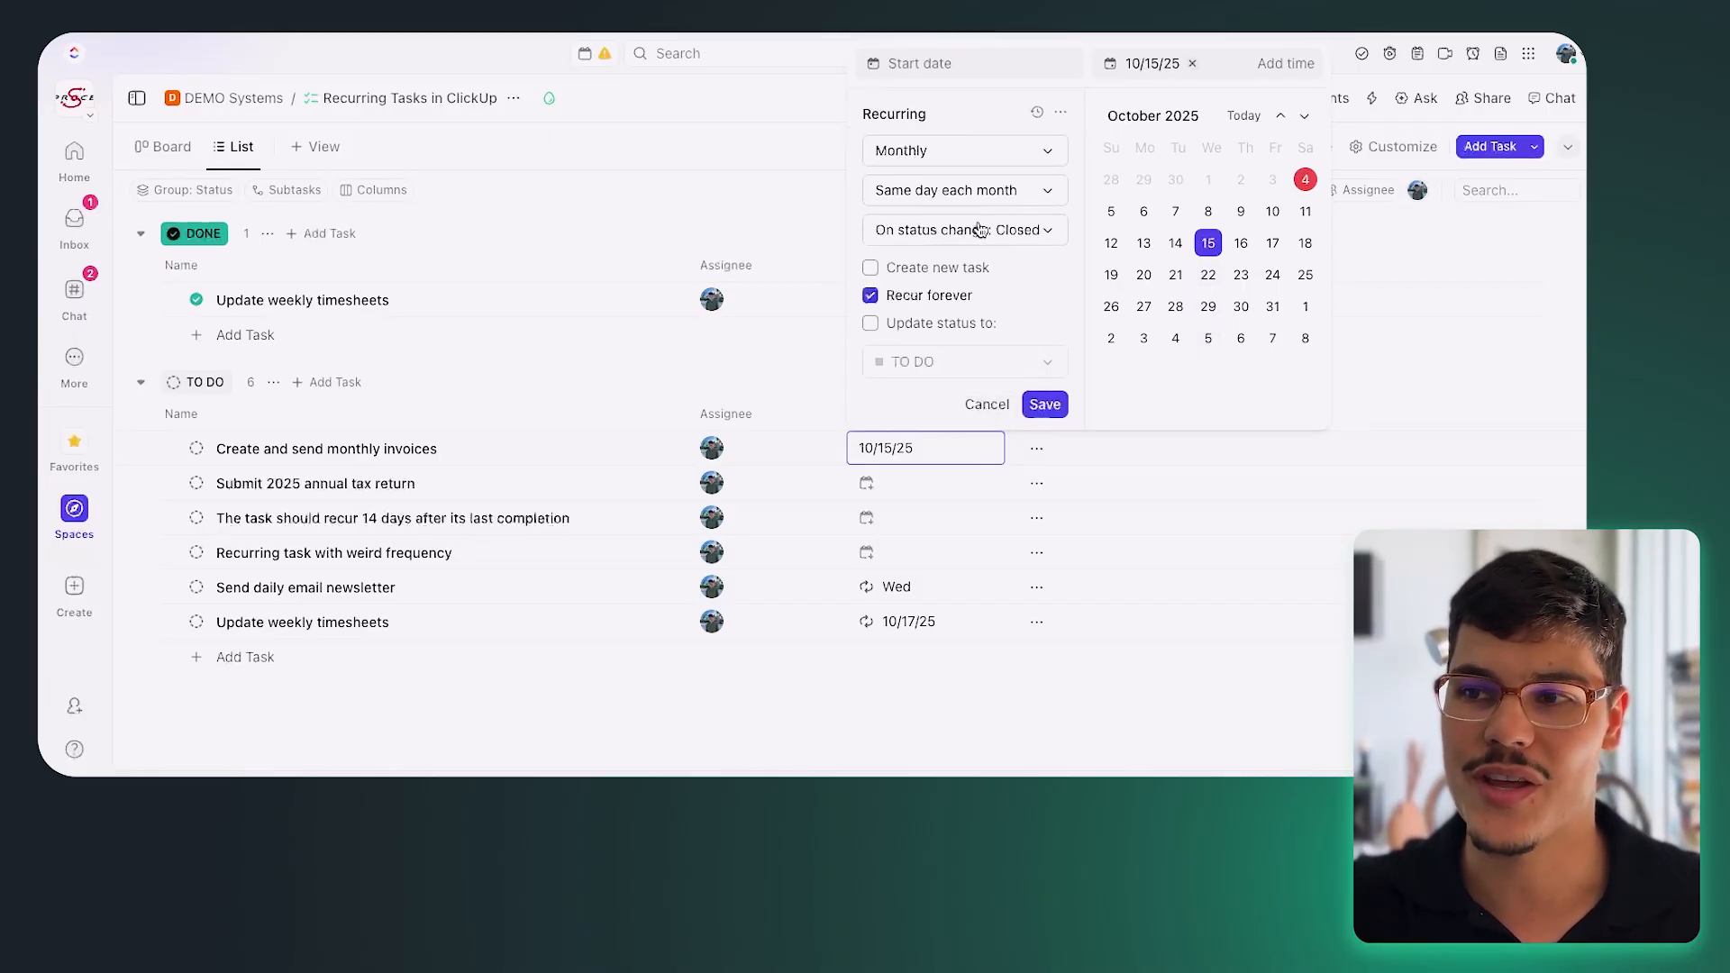
Make the "Create and send monthly invoices" recurrence run on a schedule, creating a new task and updating its status to TO DO.
click(943, 232)
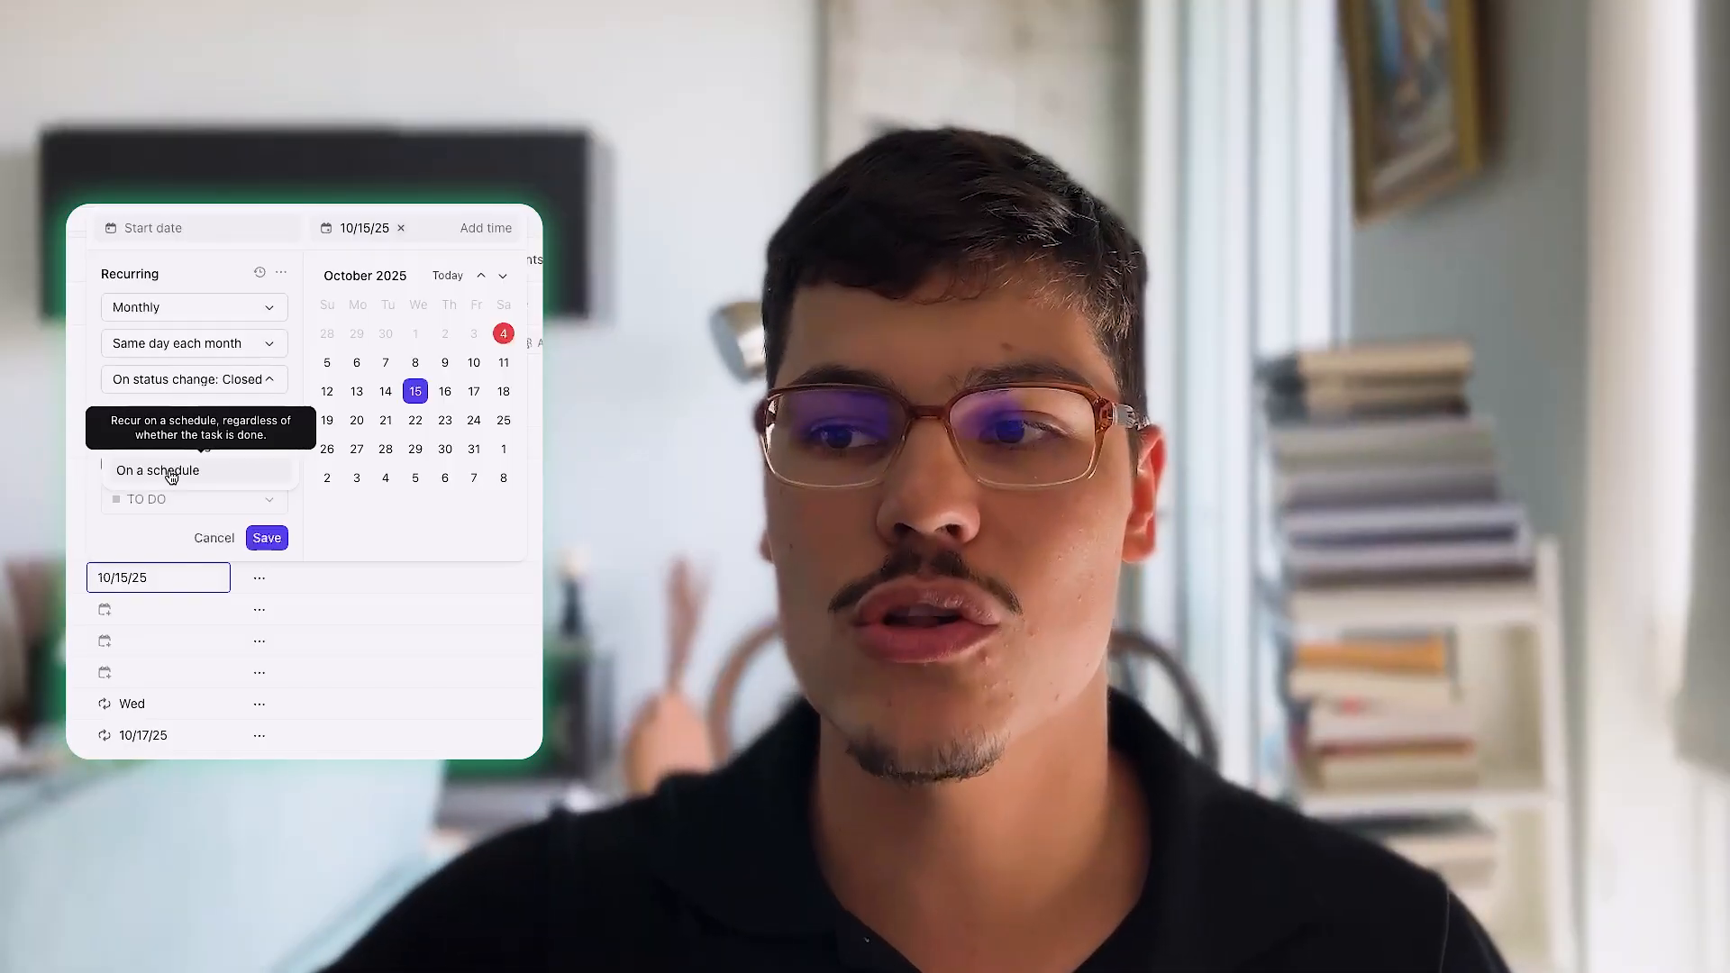
click(172, 470)
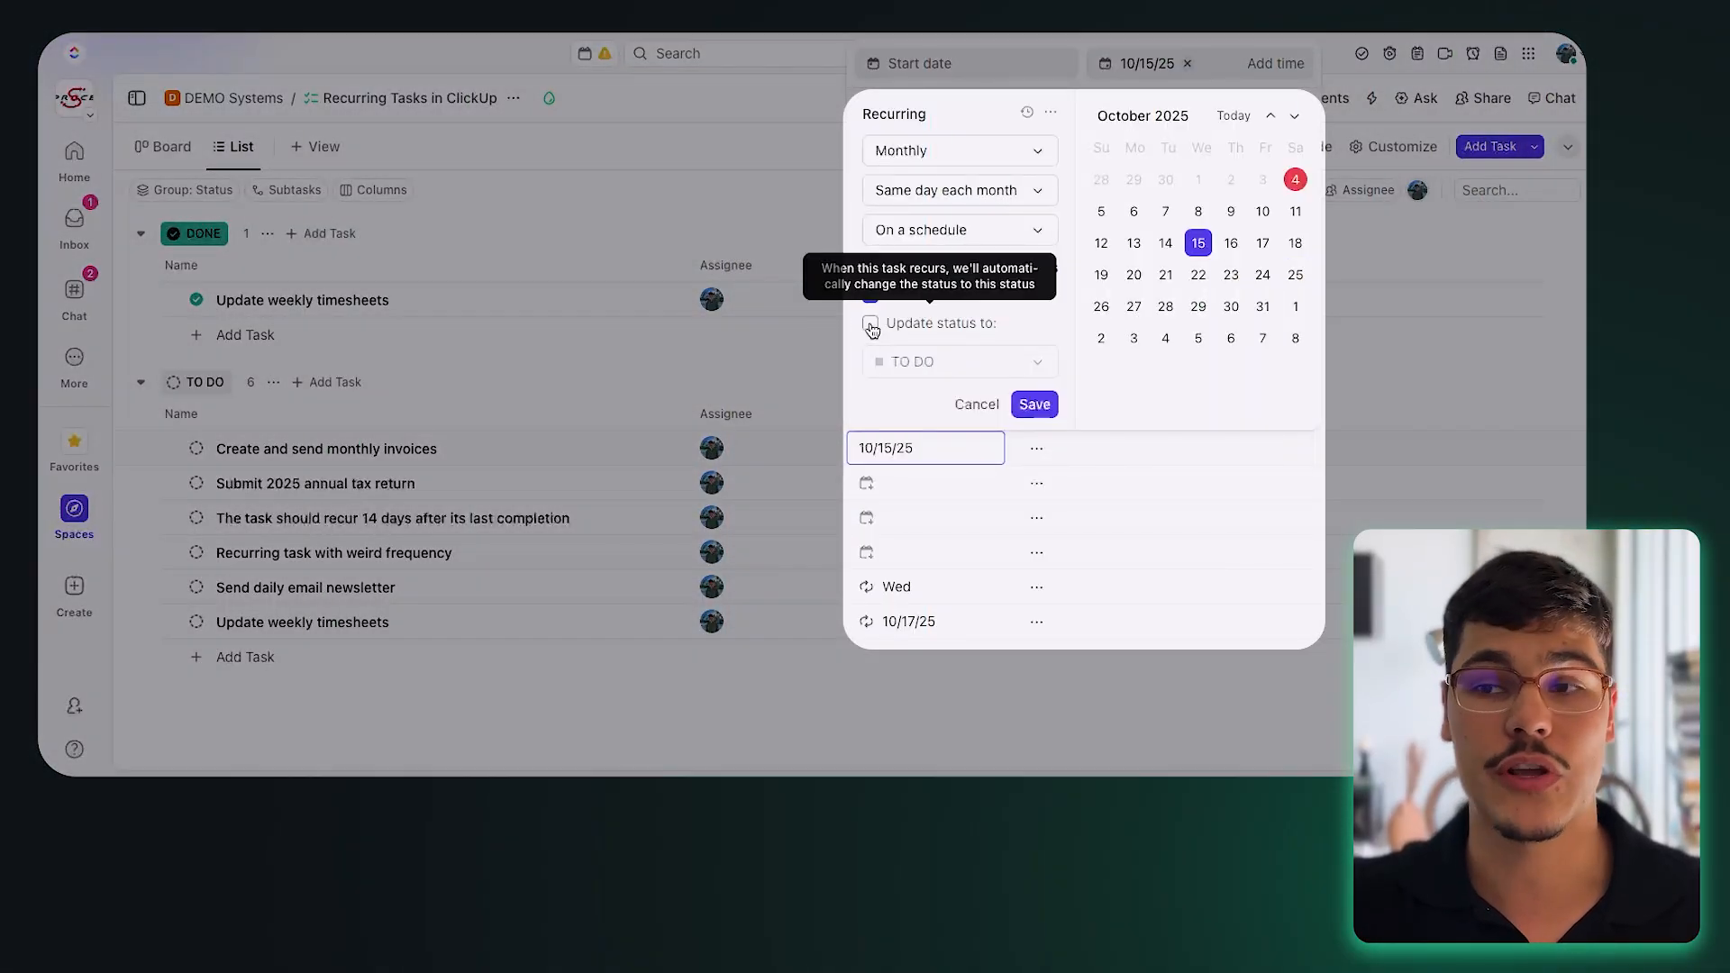
click(870, 324)
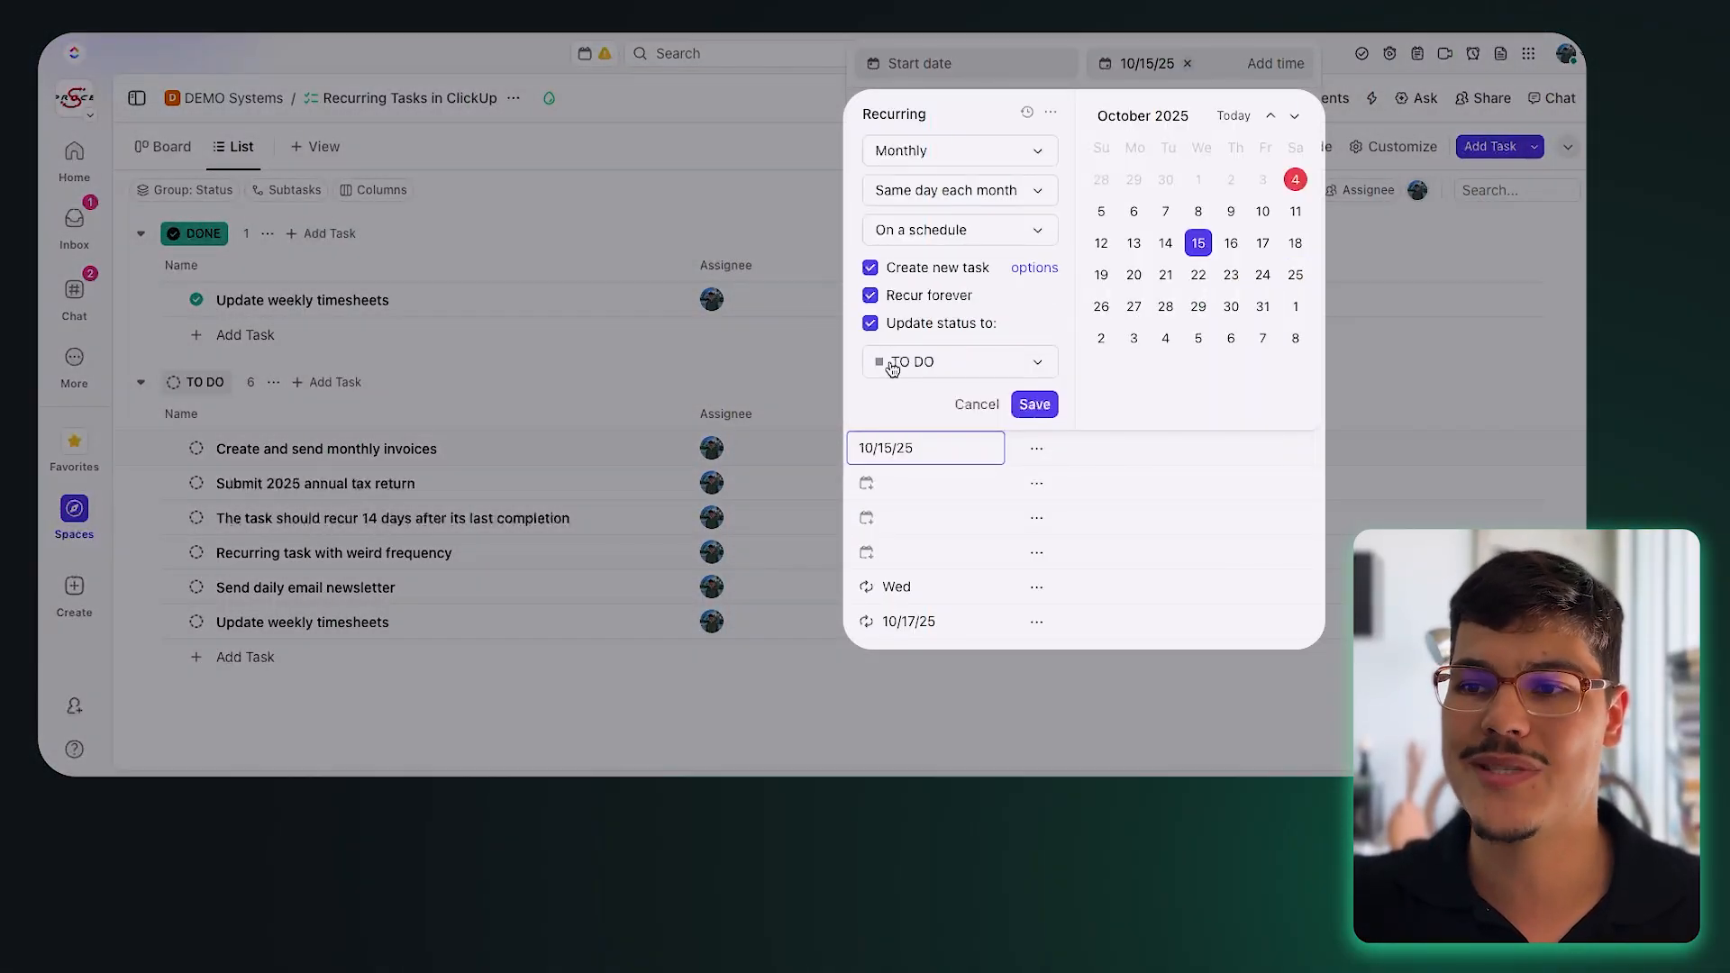
click(970, 364)
click(914, 361)
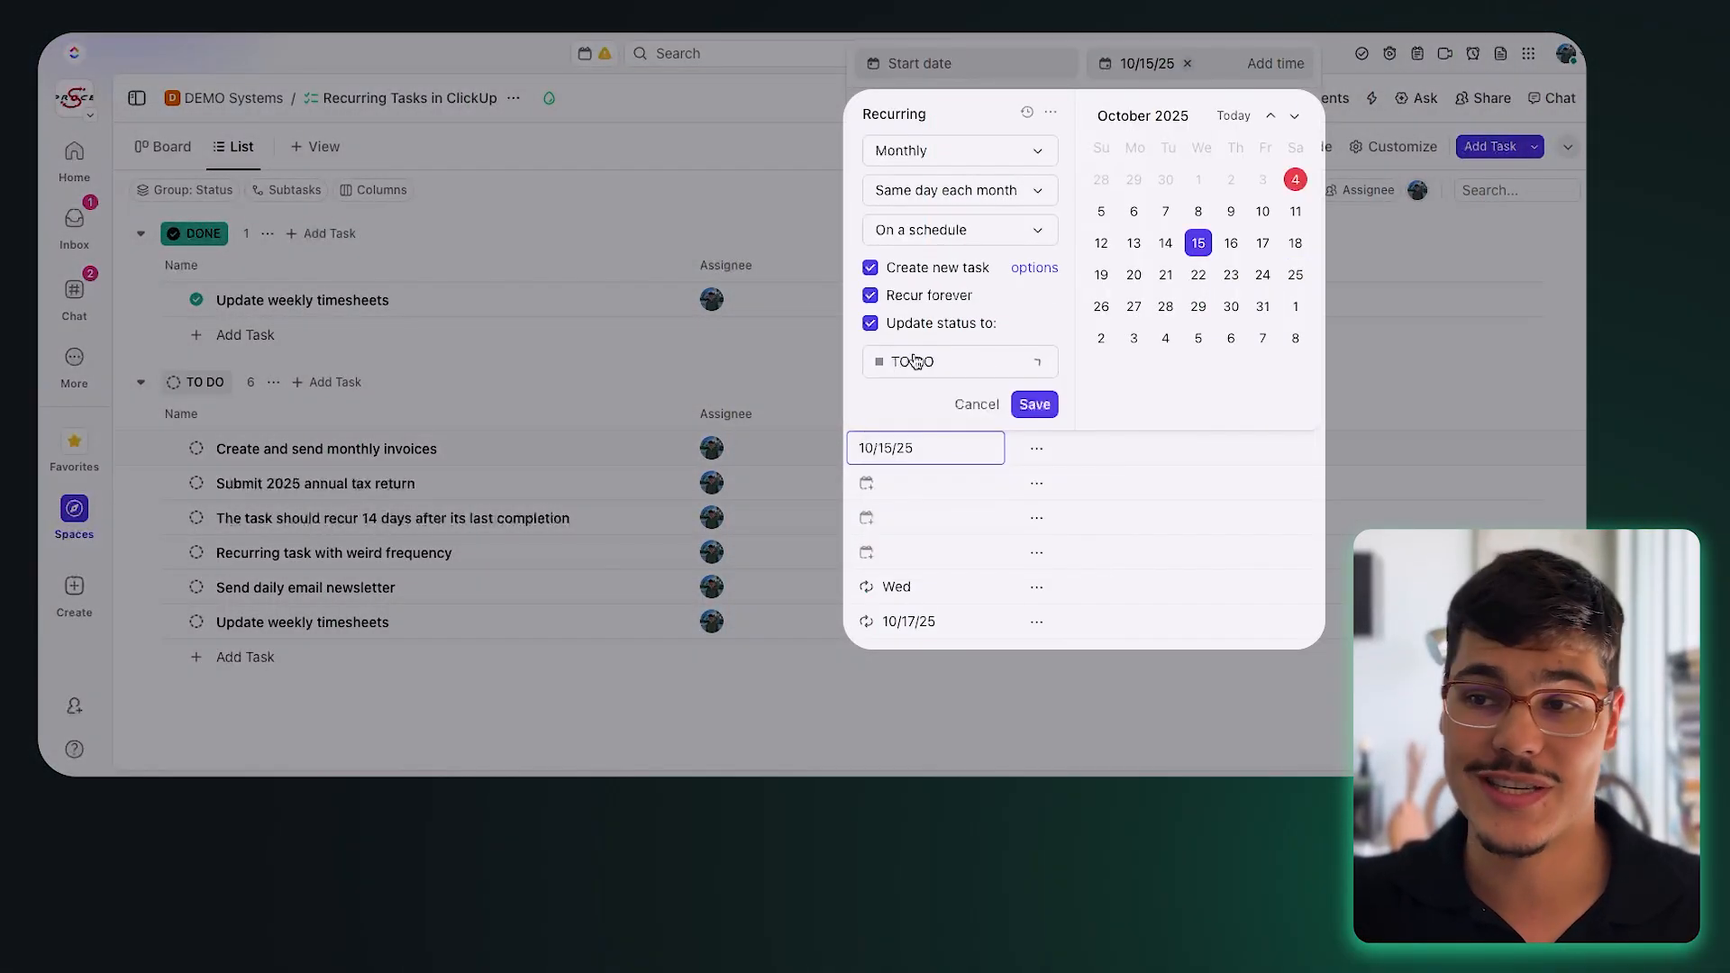
Set the monthly invoice recurrence to the third Wednesday and preview the recurring date in the November 2025 calendar.
scroll(1191, 257, down, 2)
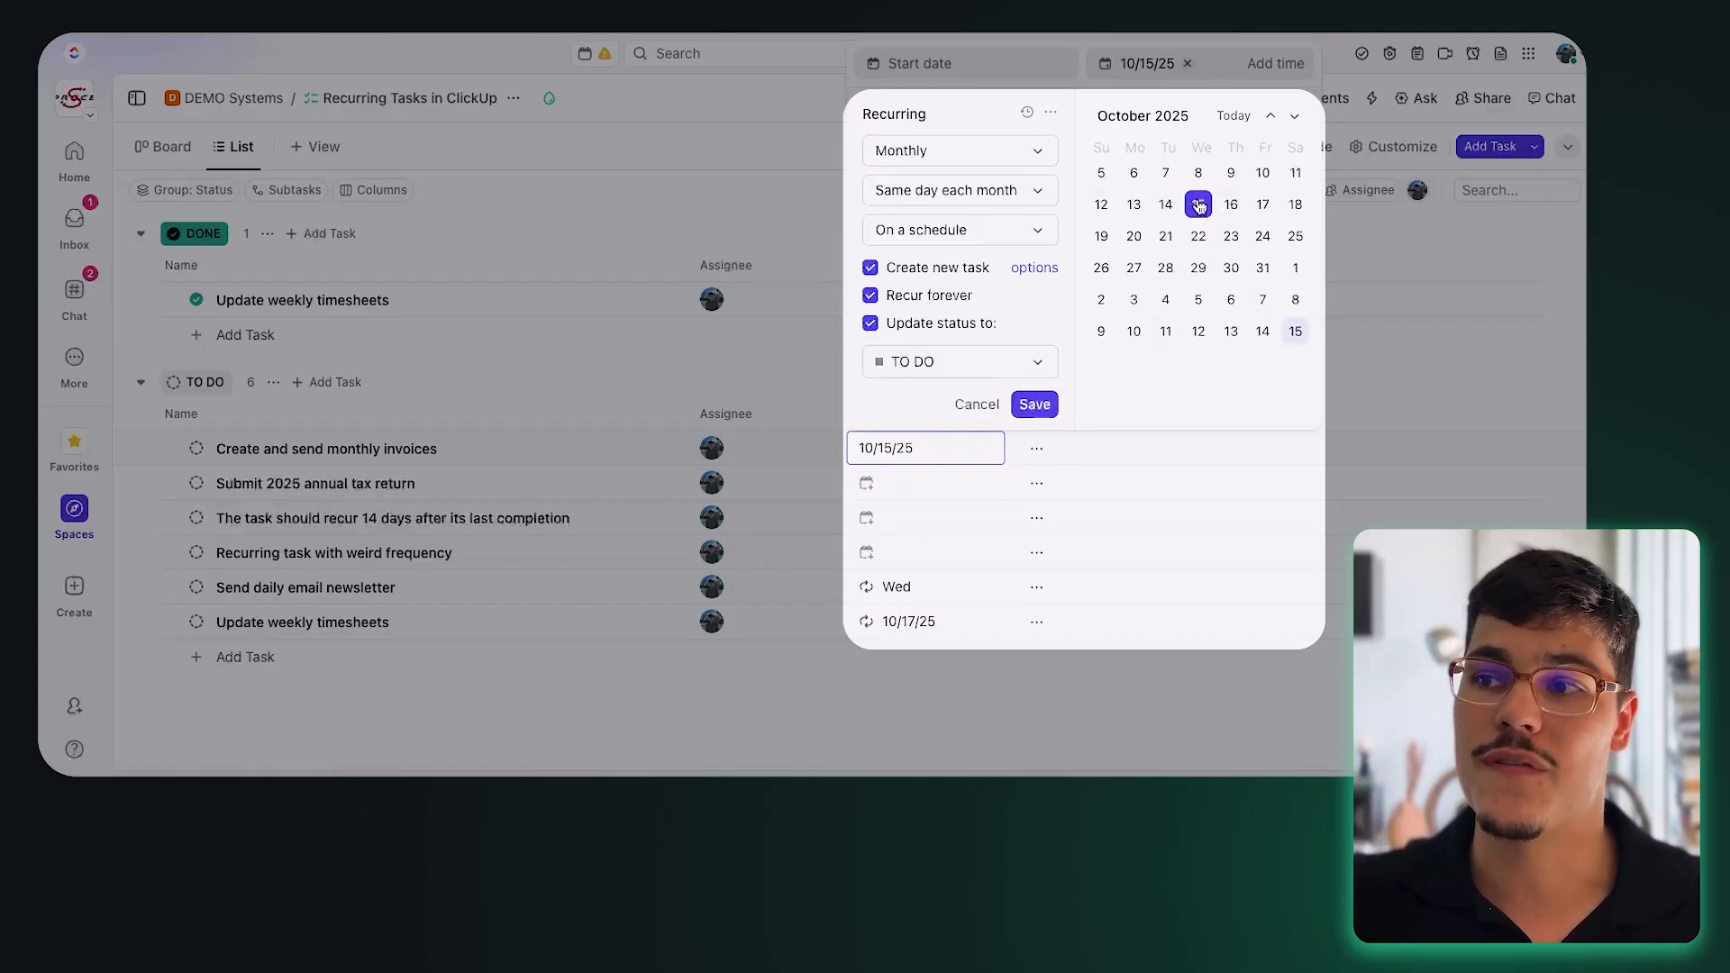
click(1010, 193)
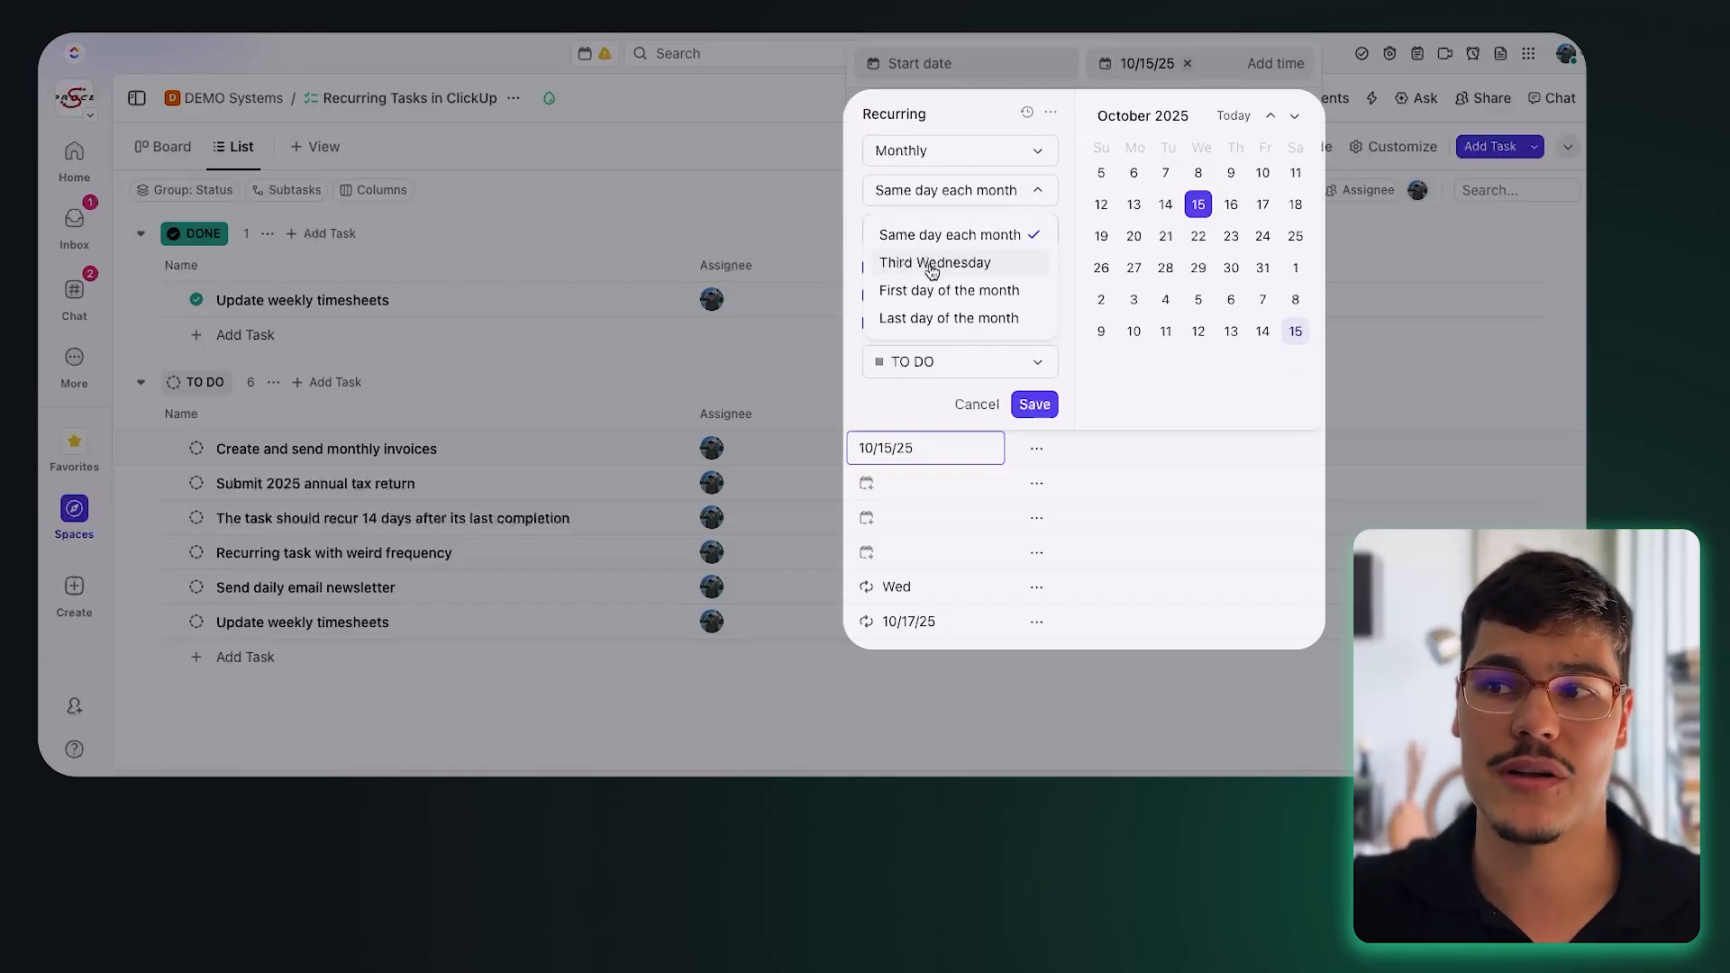
scroll(1190, 276, up, 2)
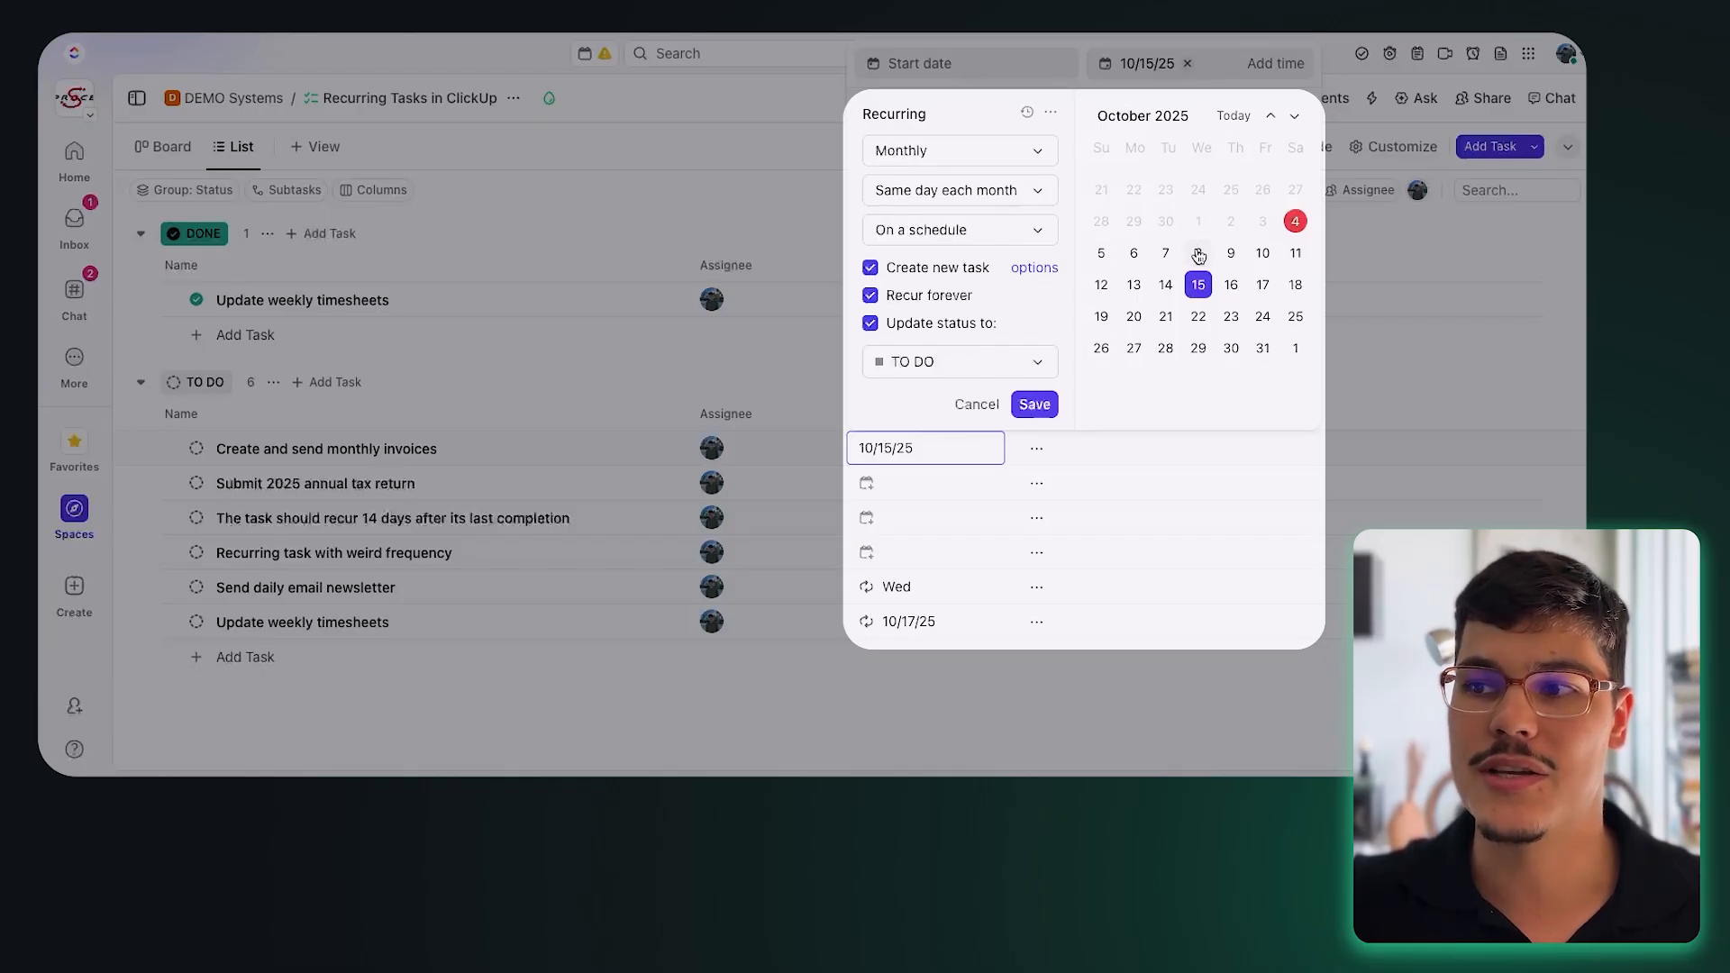
click(936, 187)
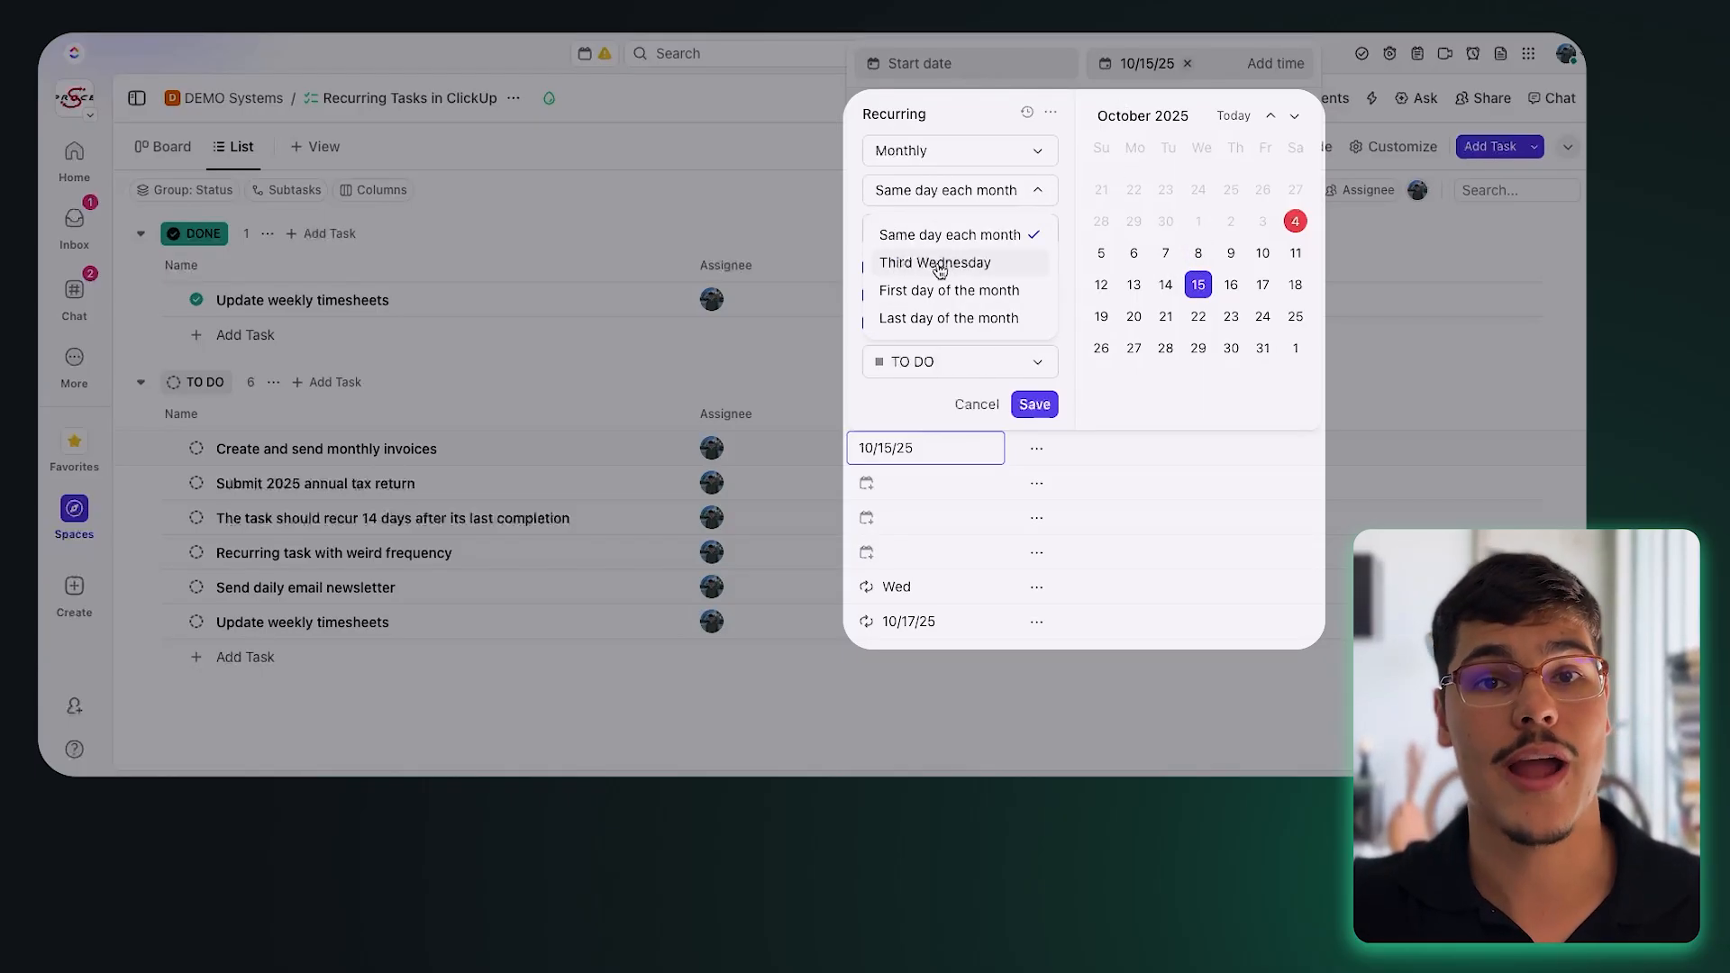
click(938, 263)
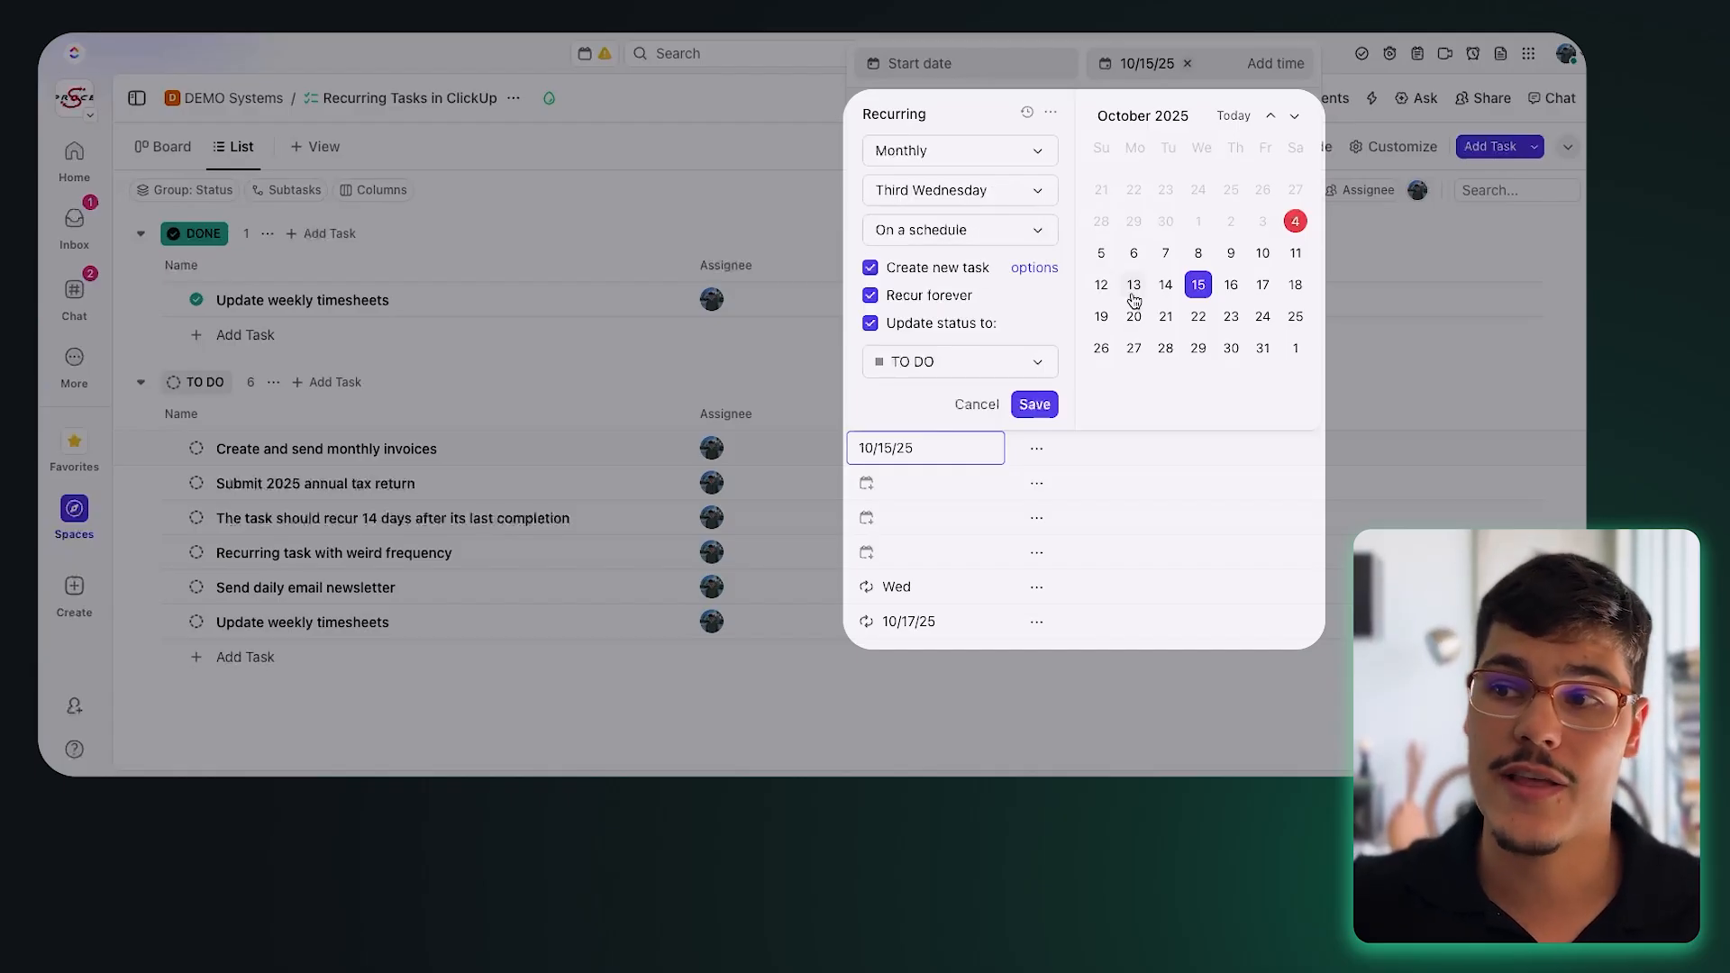
scroll(1198, 261, down, 4)
scroll(1199, 257, down, 1)
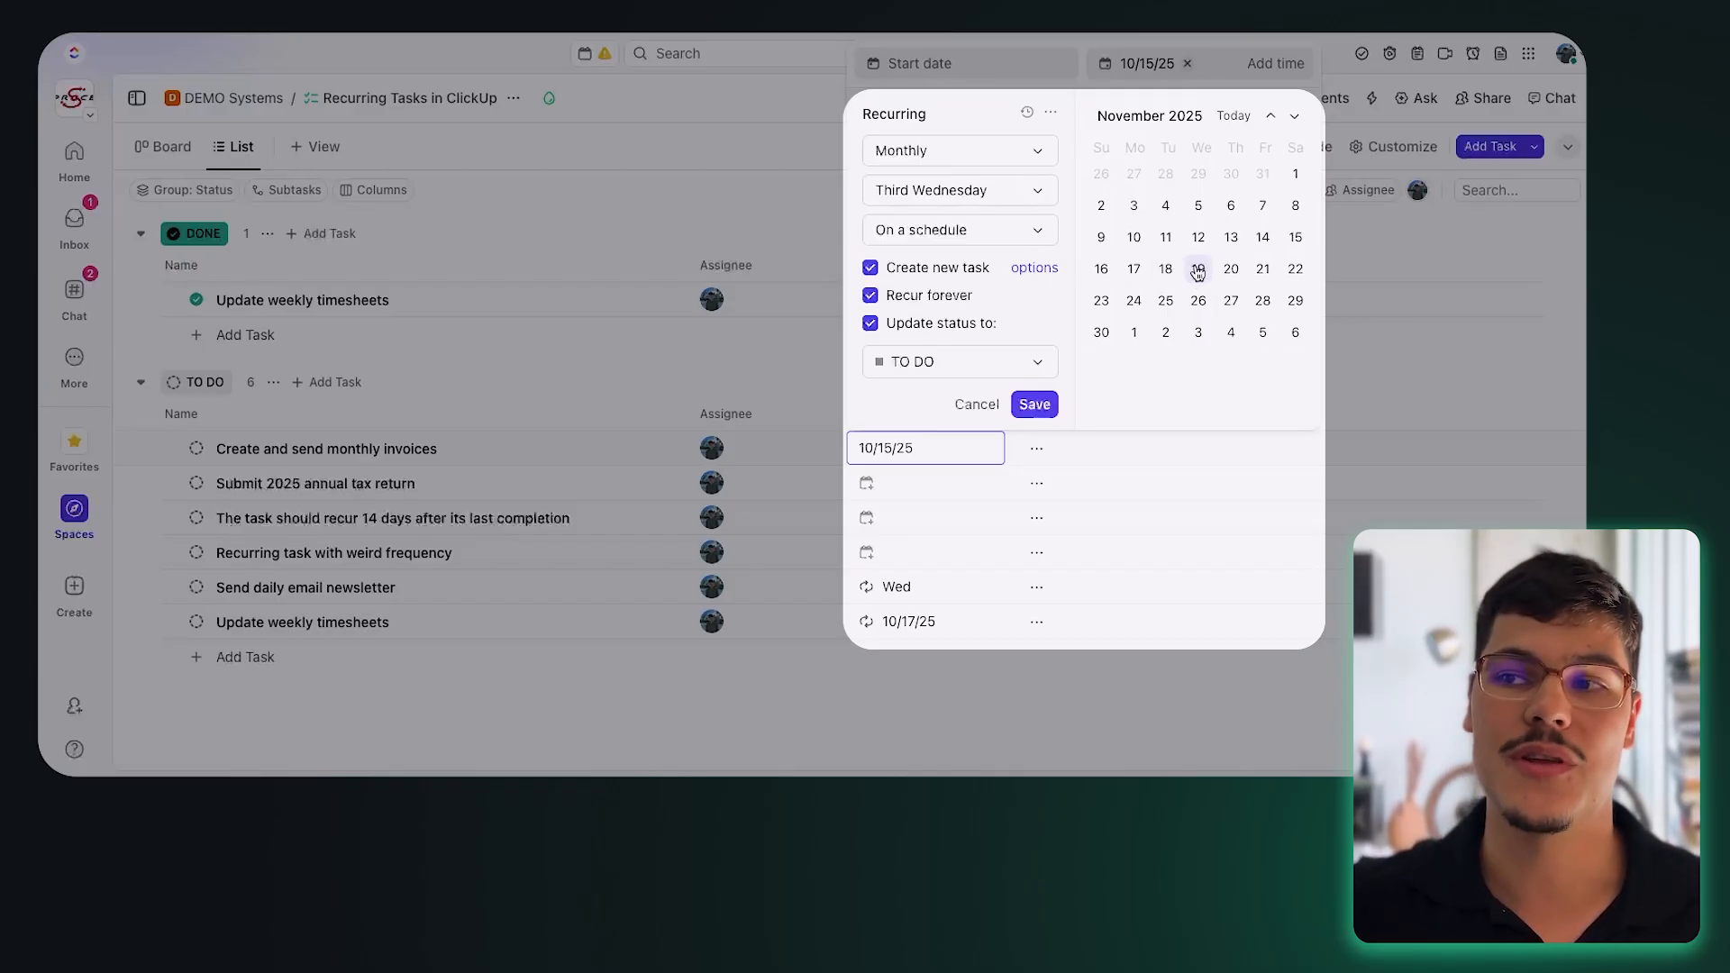
Try the first day of the month for the invoice recurrence, settling on the last day of the month.
click(982, 193)
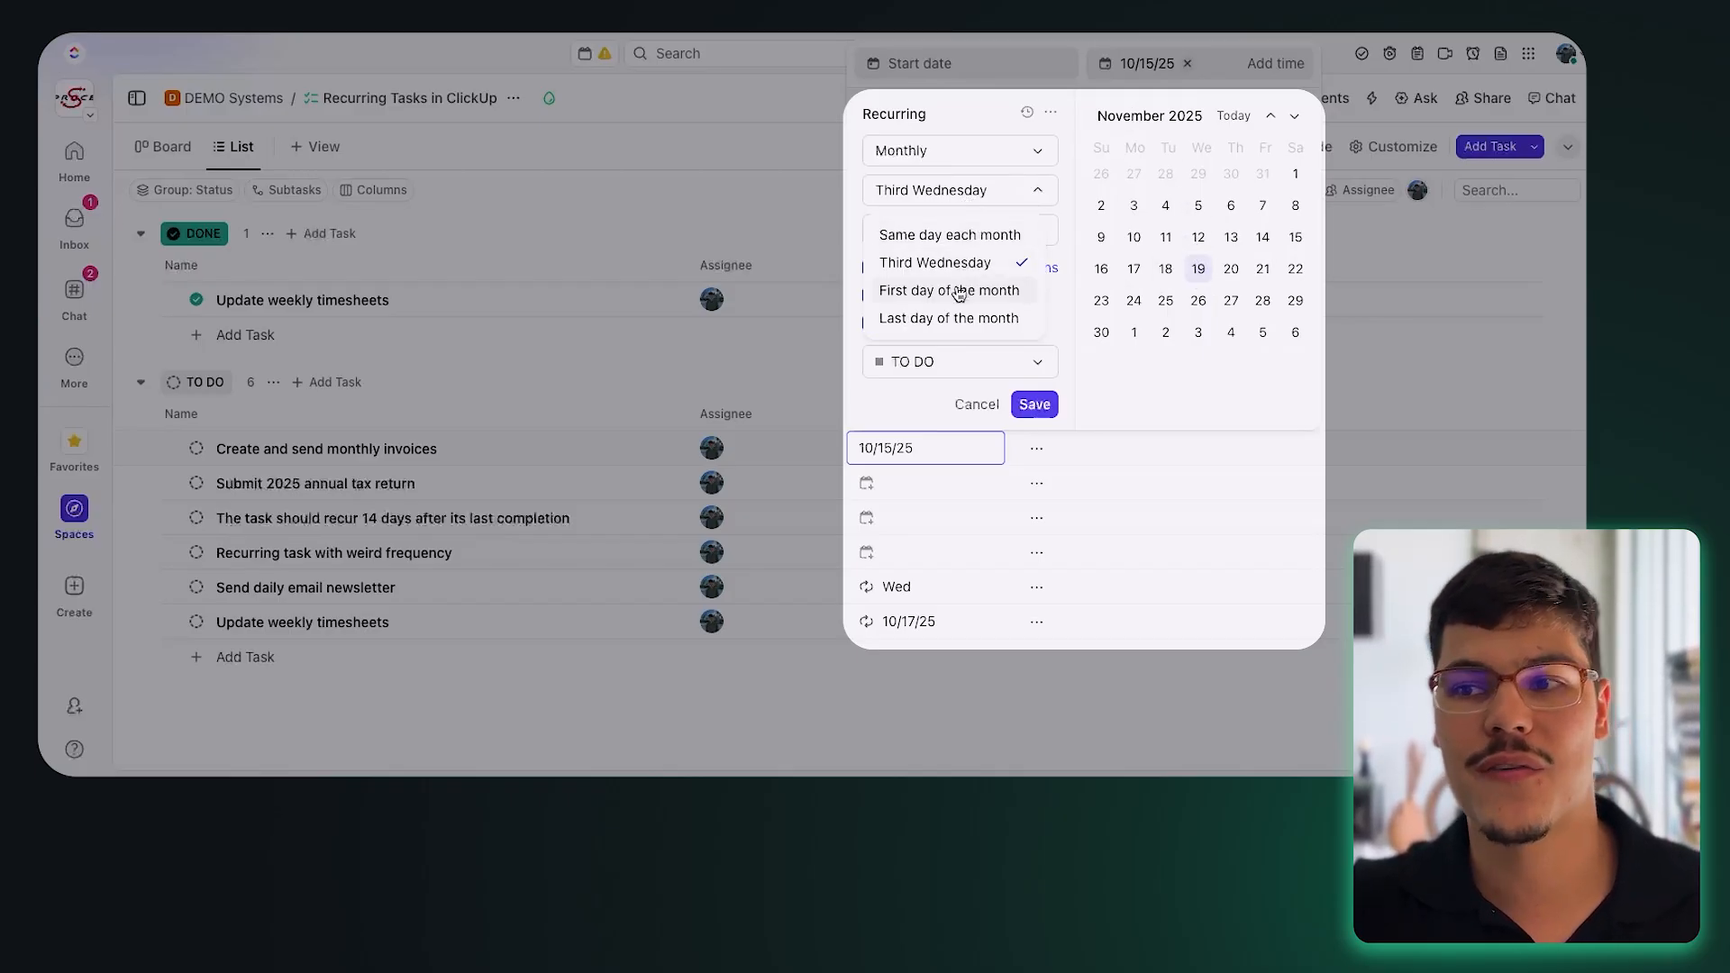
click(959, 293)
click(947, 191)
click(942, 319)
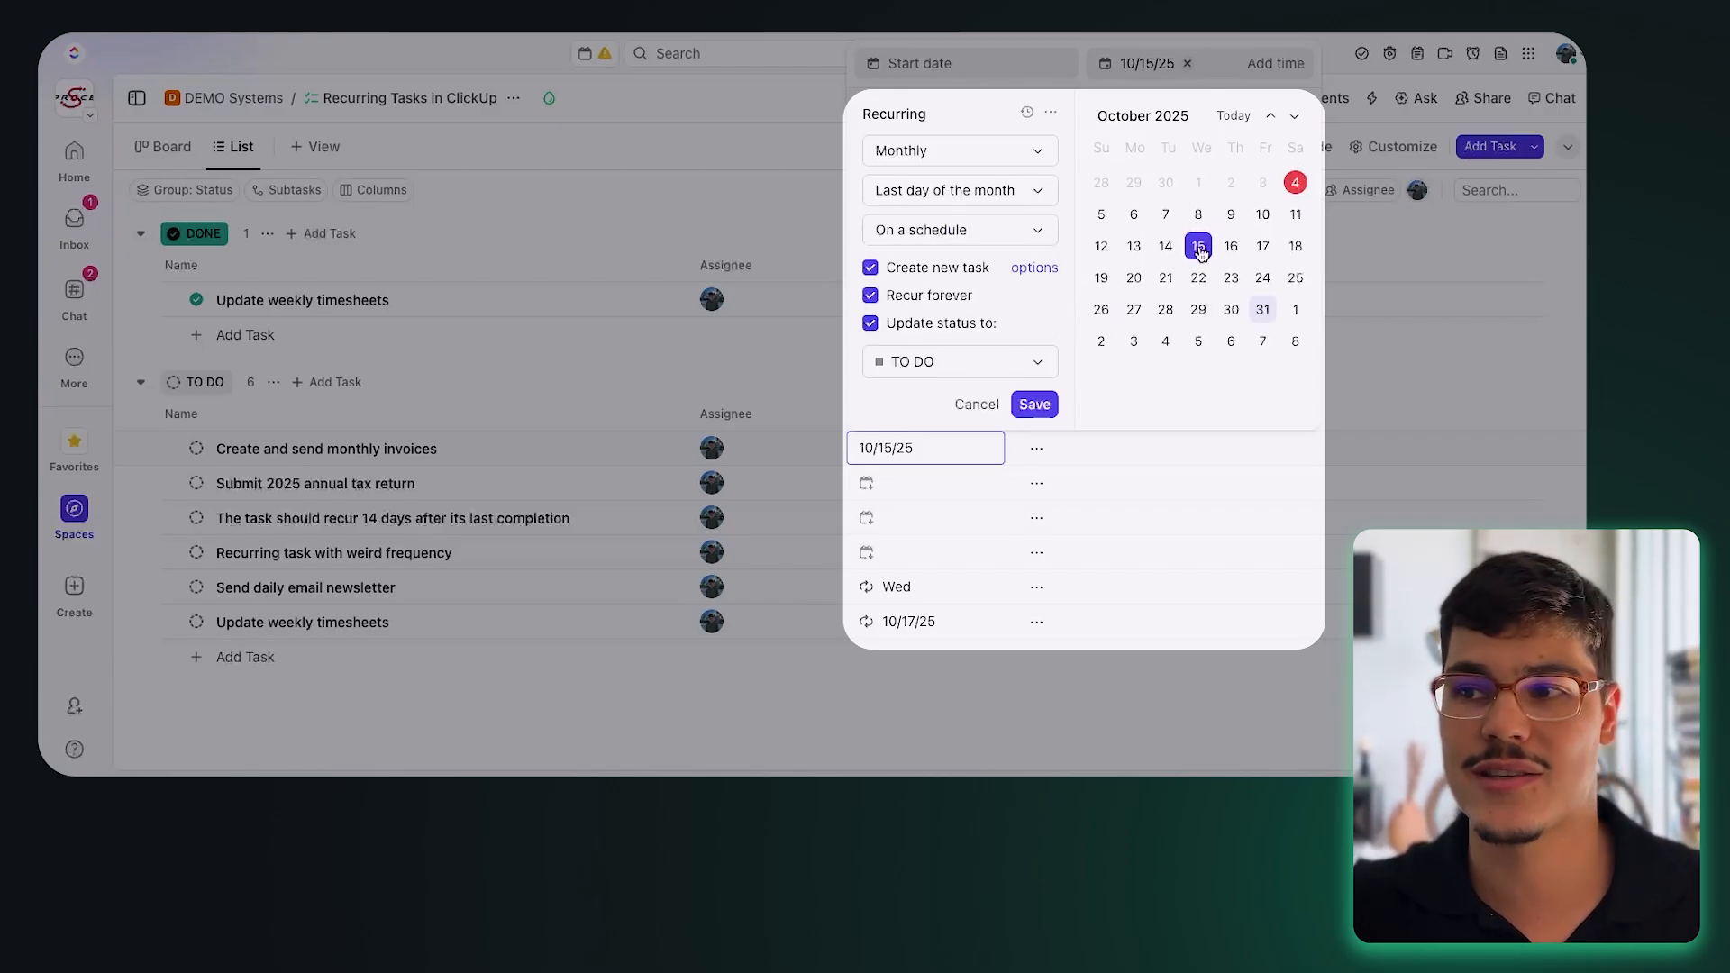
Review the monthly pattern choices and examine the recurring dates highlighted in the calendar for October and November 2025.
click(964, 194)
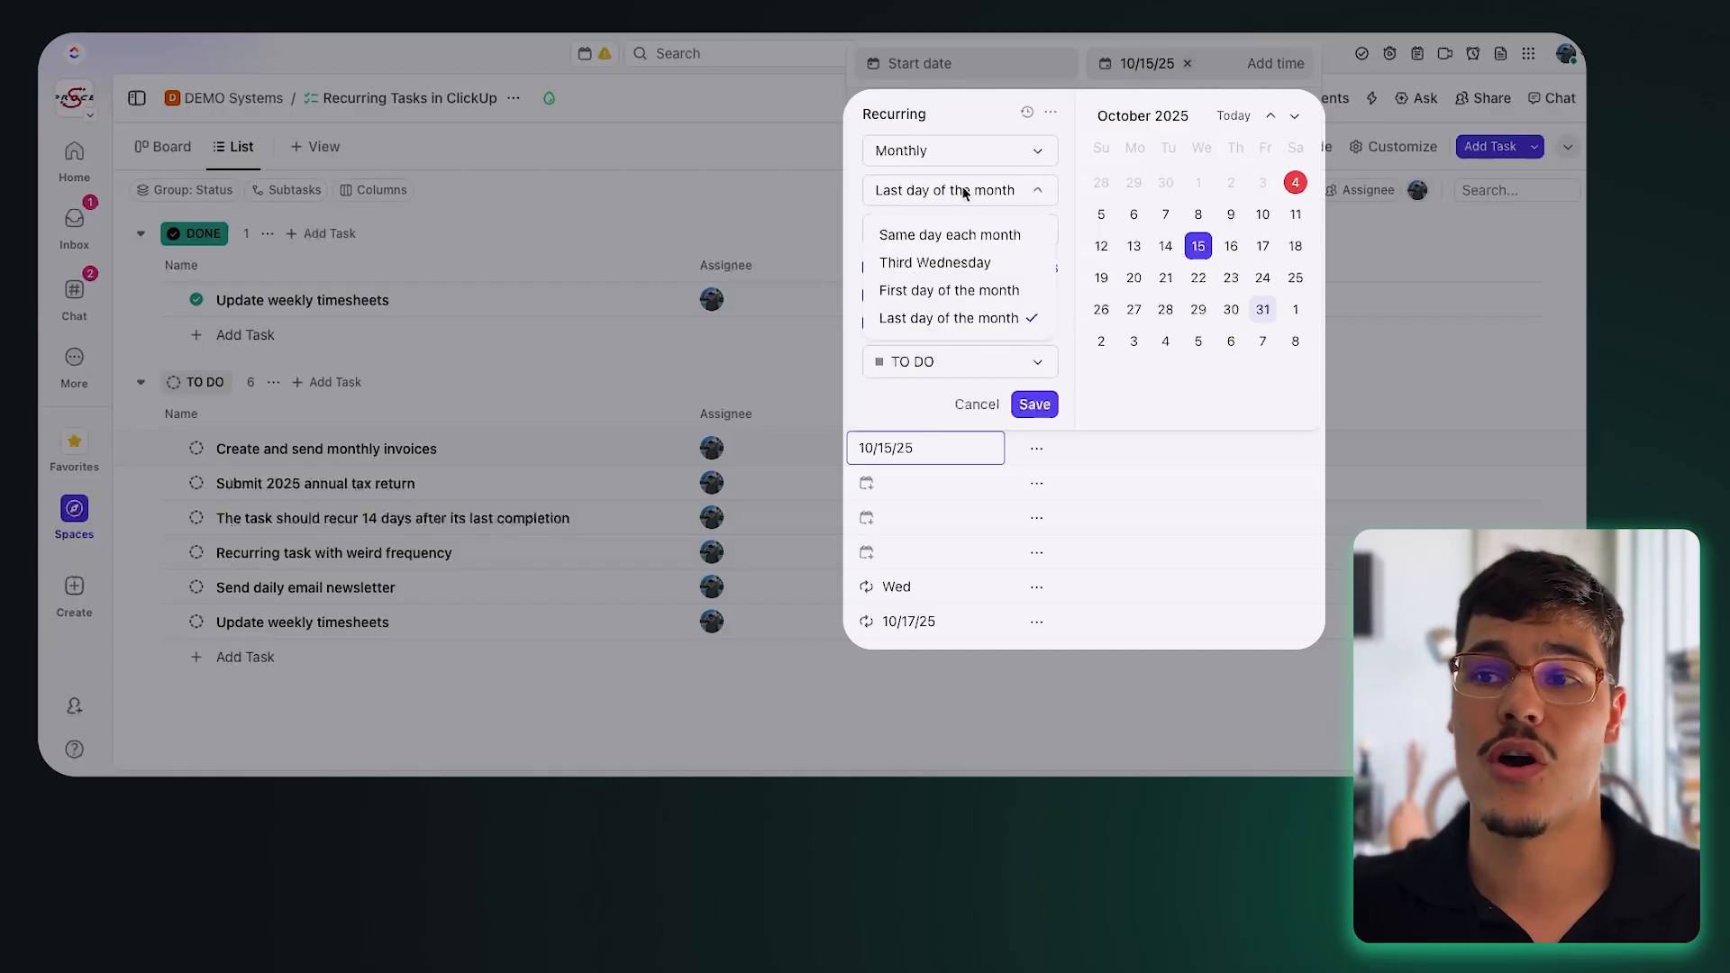
click(963, 192)
scroll(1235, 270, down, 3)
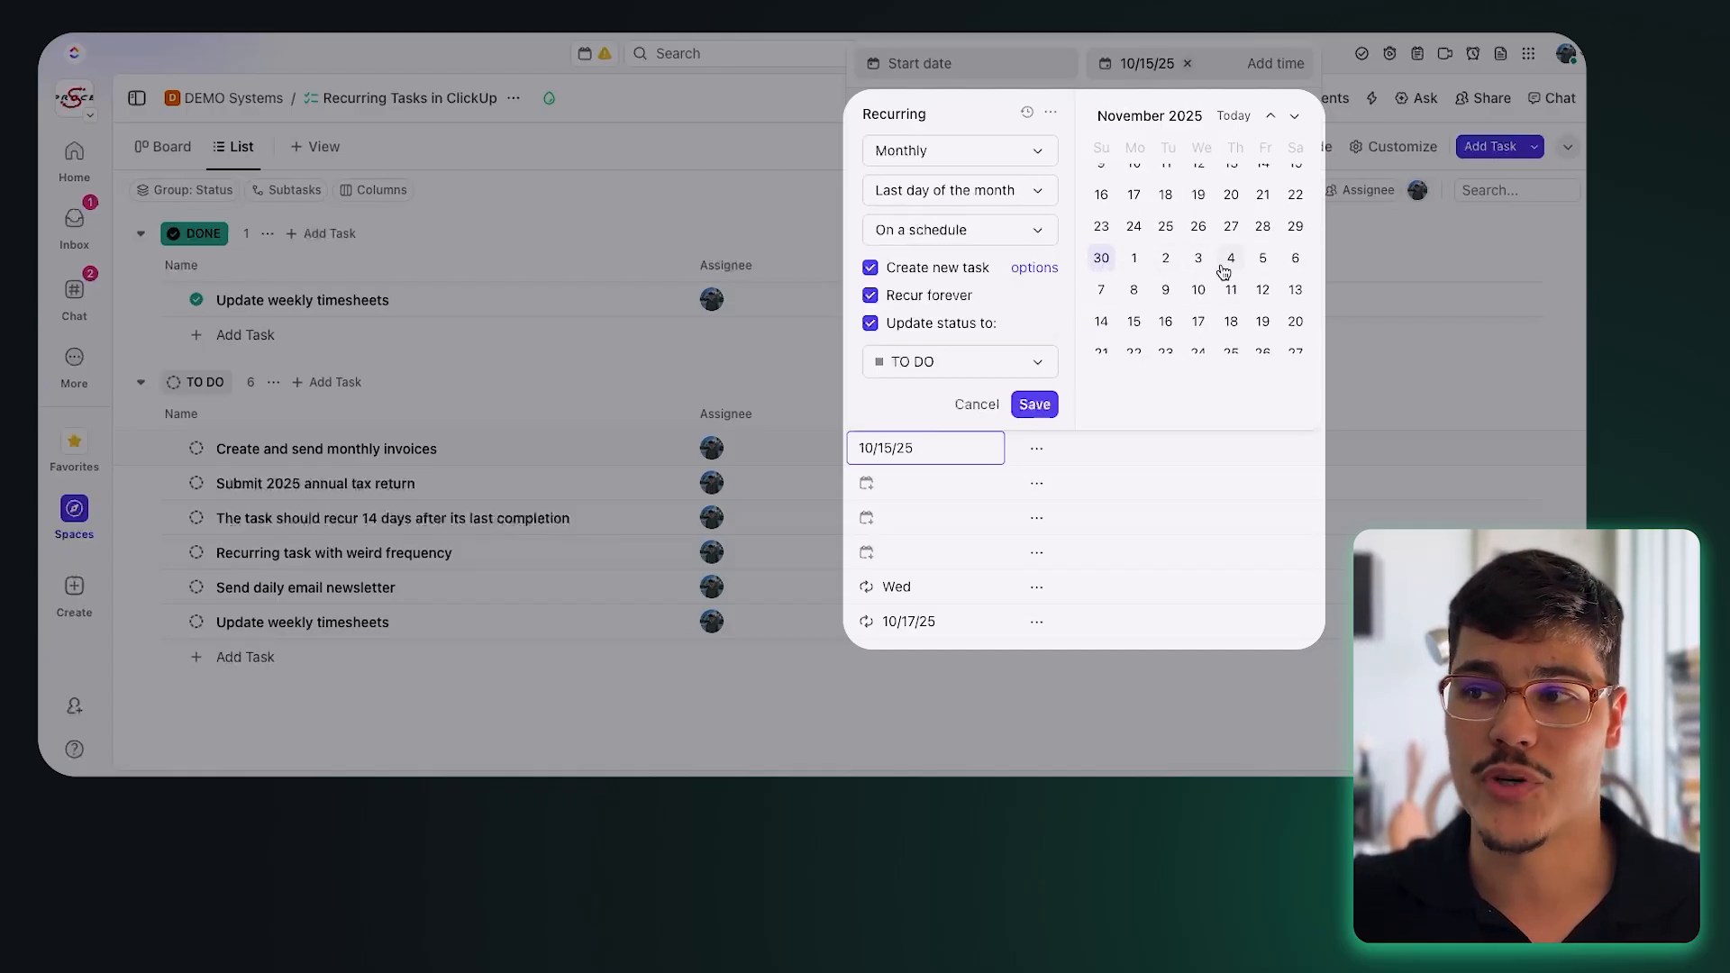
scroll(1223, 273, up, 2)
scroll(1224, 272, up, 3)
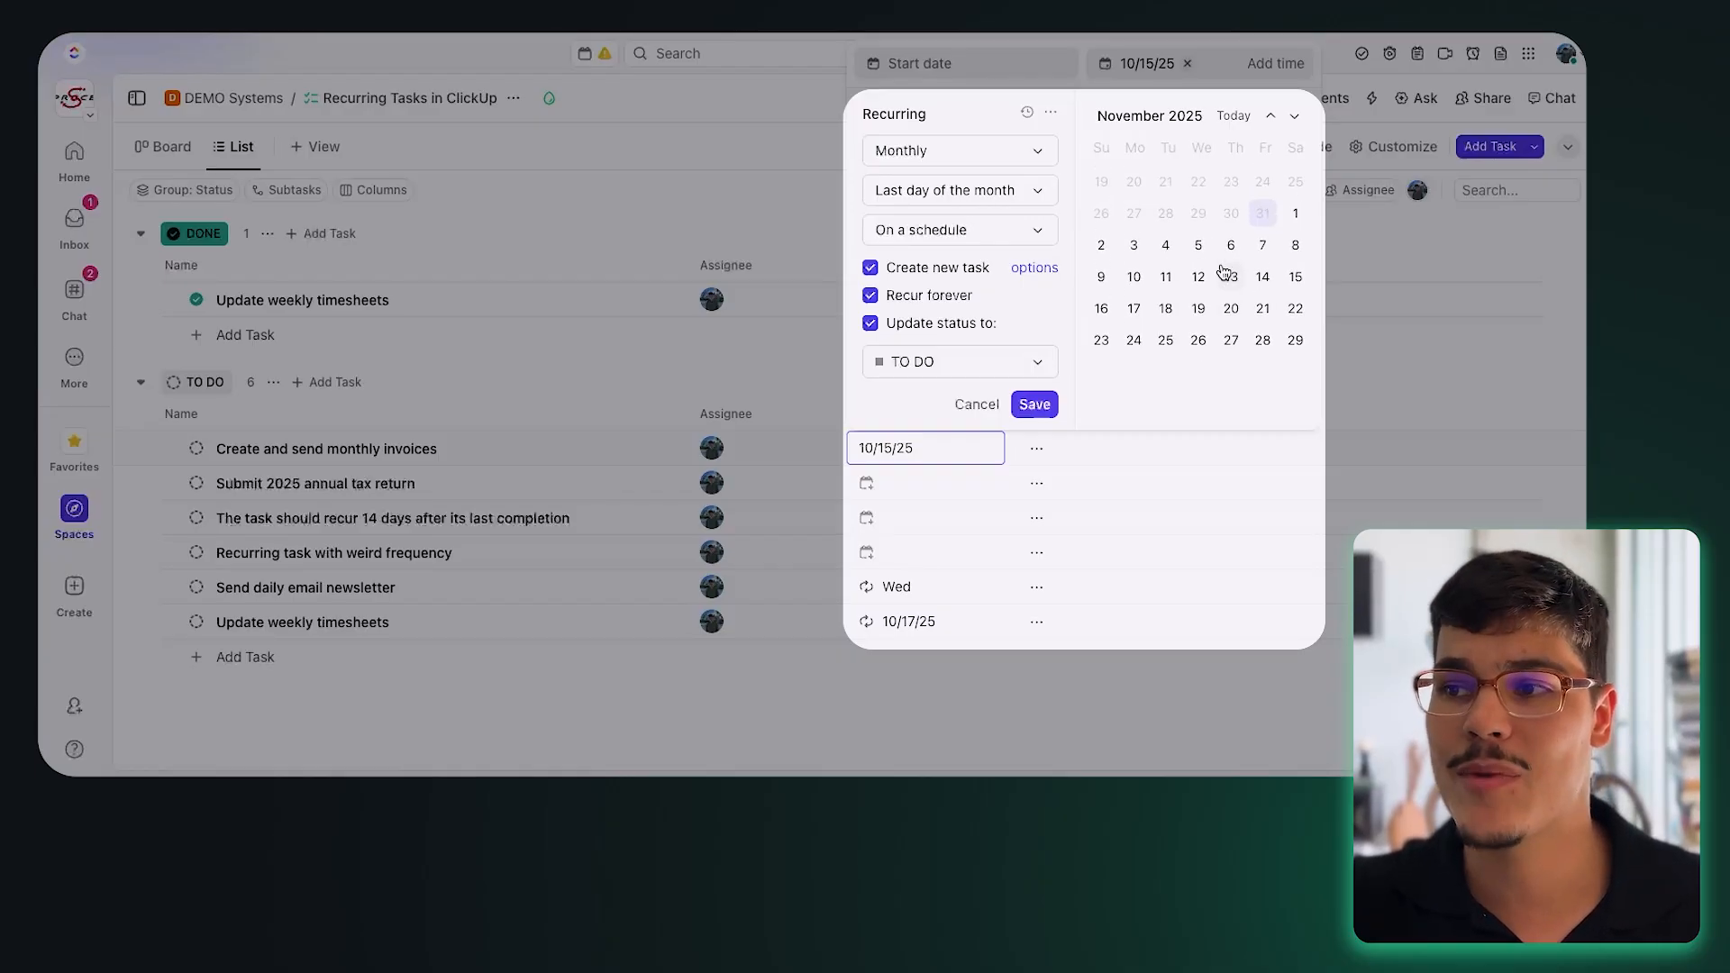
scroll(1217, 267, down, 3)
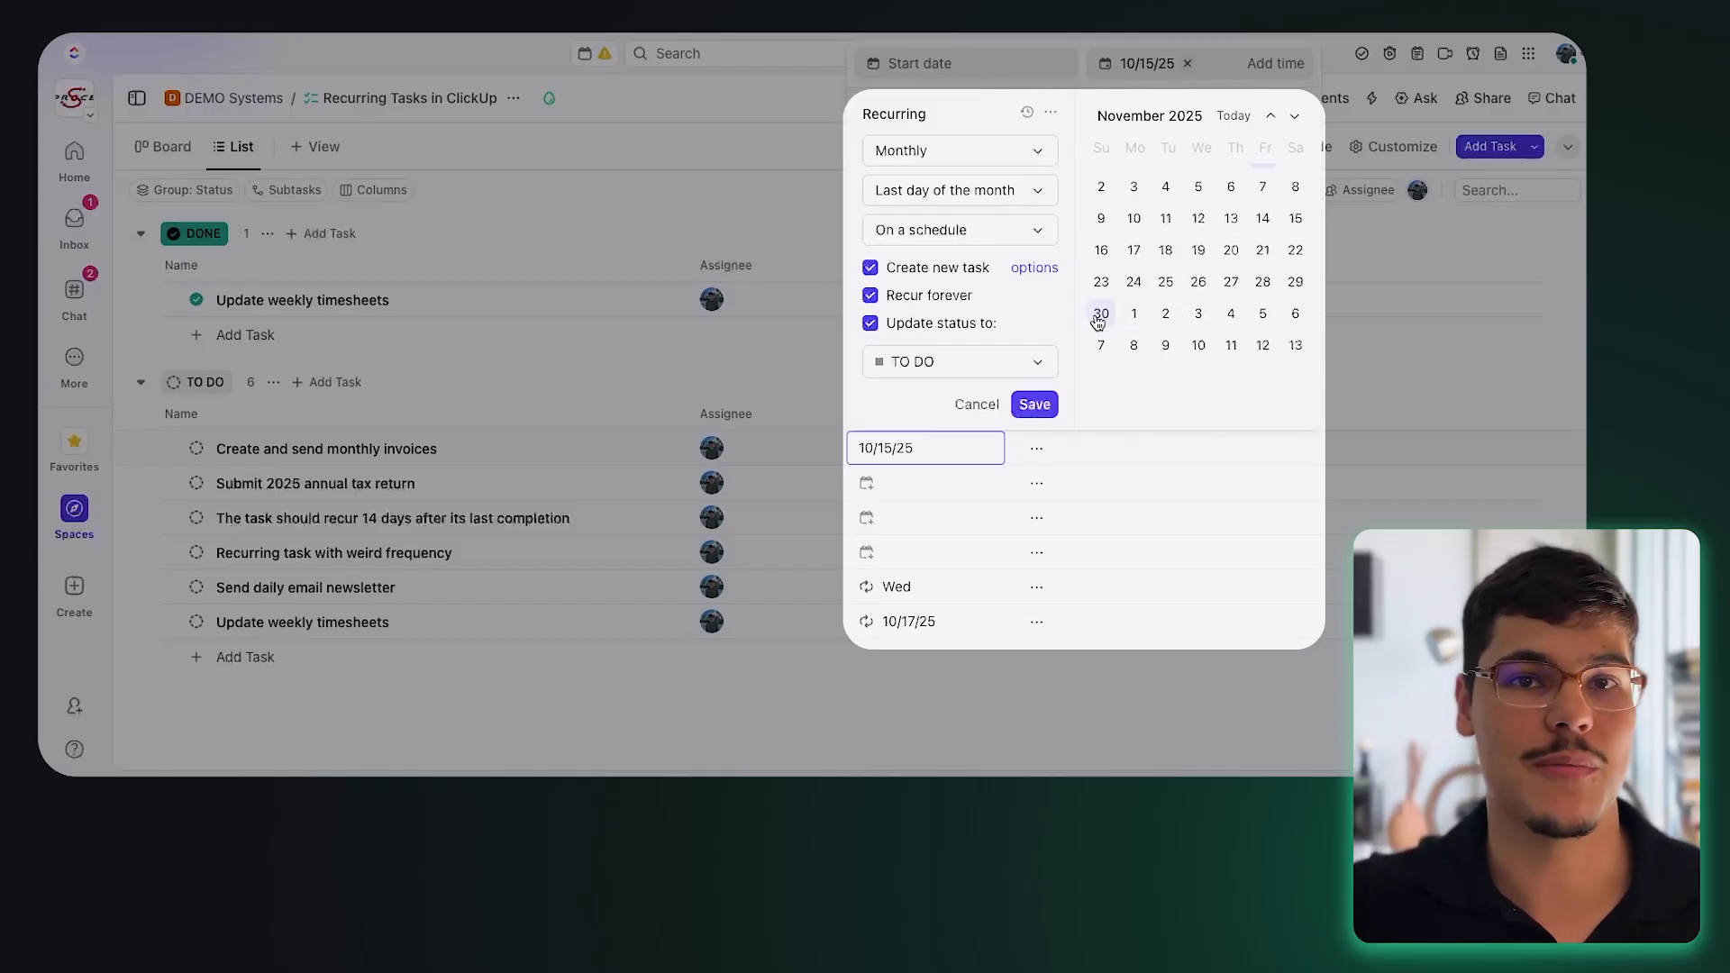
scroll(1242, 297, up, 1)
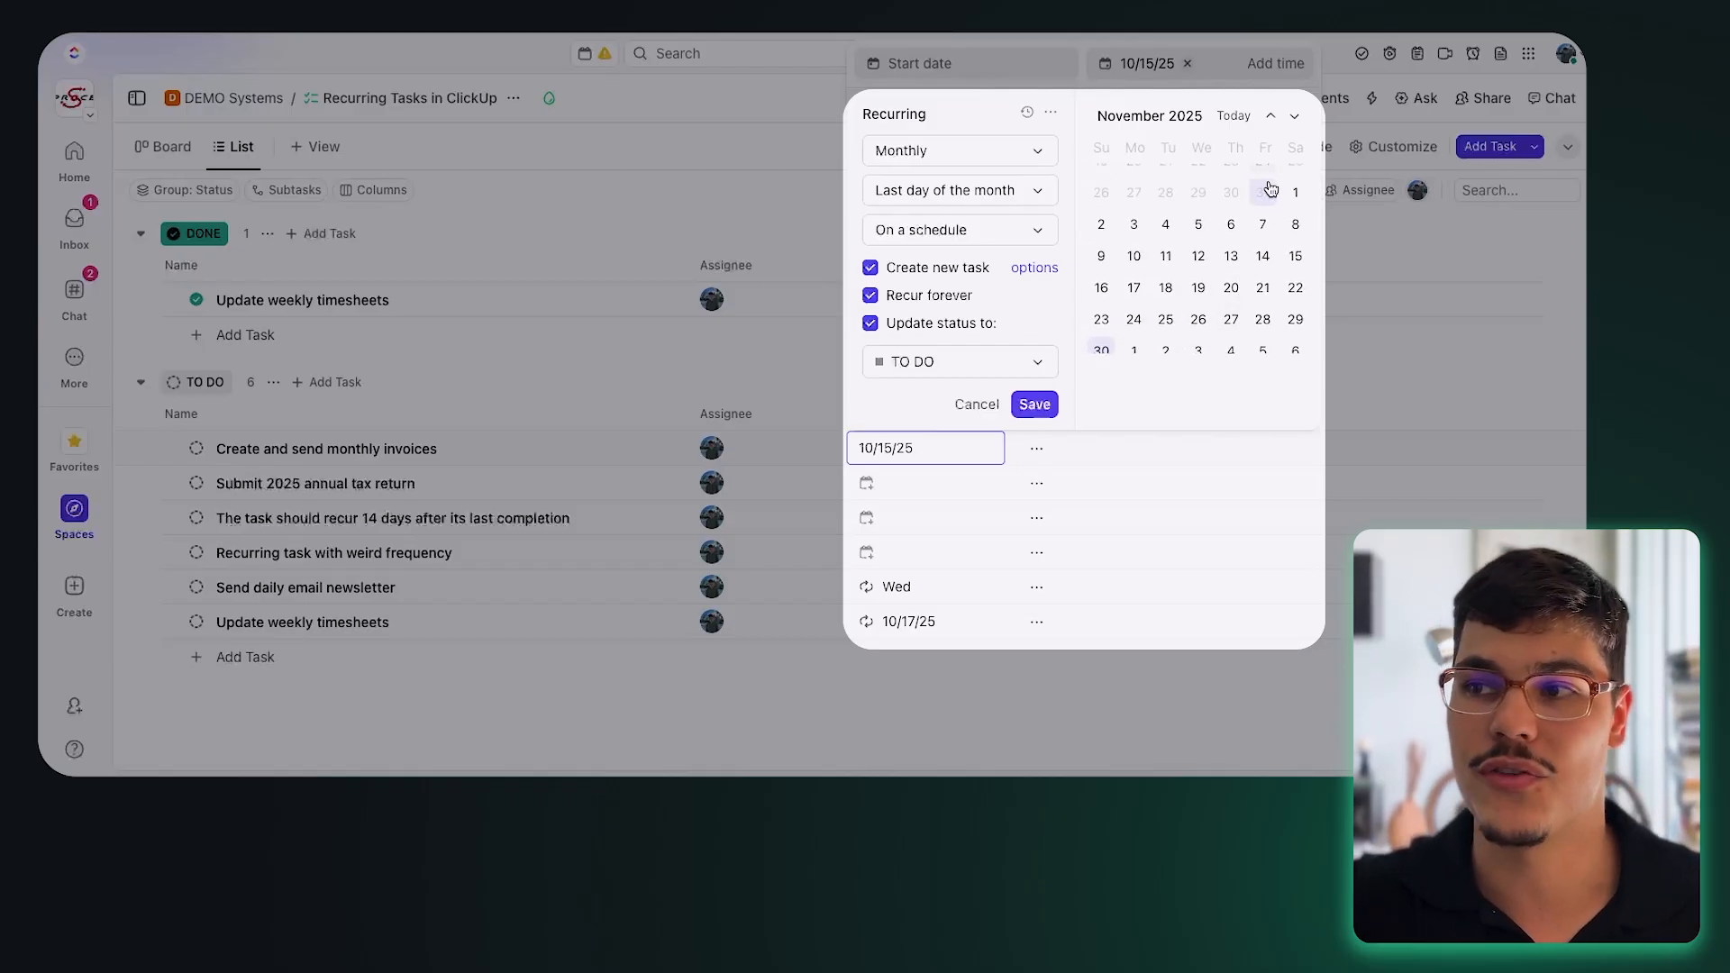
scroll(1272, 216, up, 1)
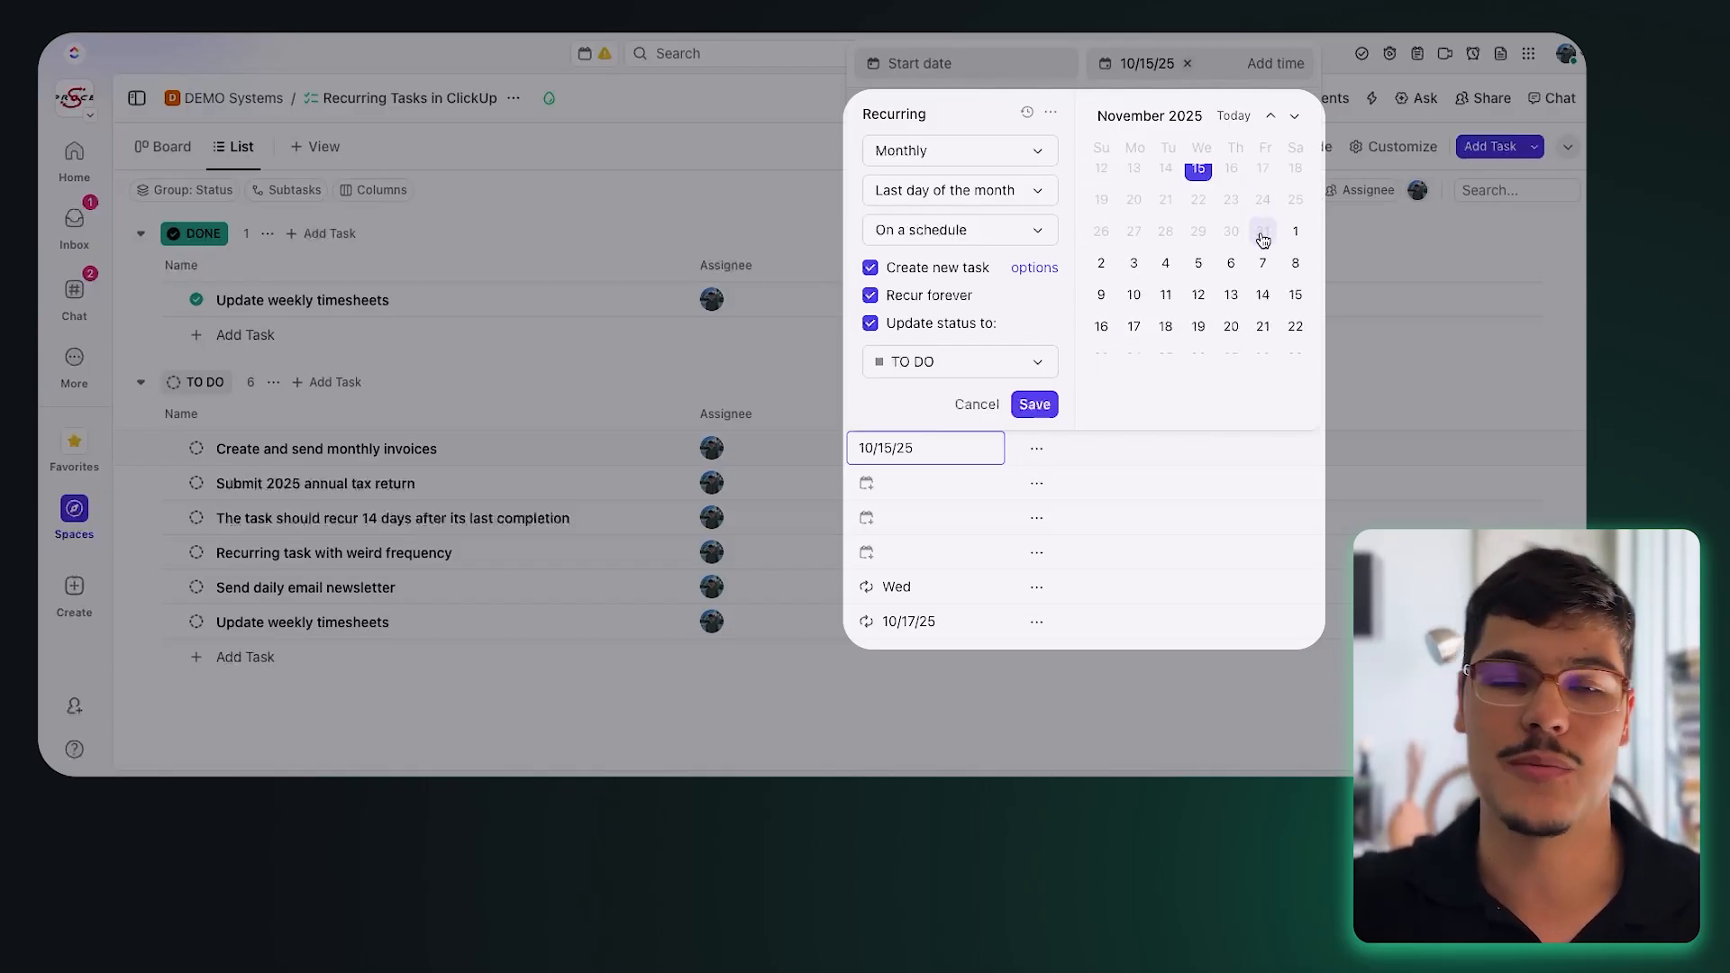
Review the recurrence trigger choices, keep the schedule trigger, and save the monthly invoice recurrence.
click(930, 232)
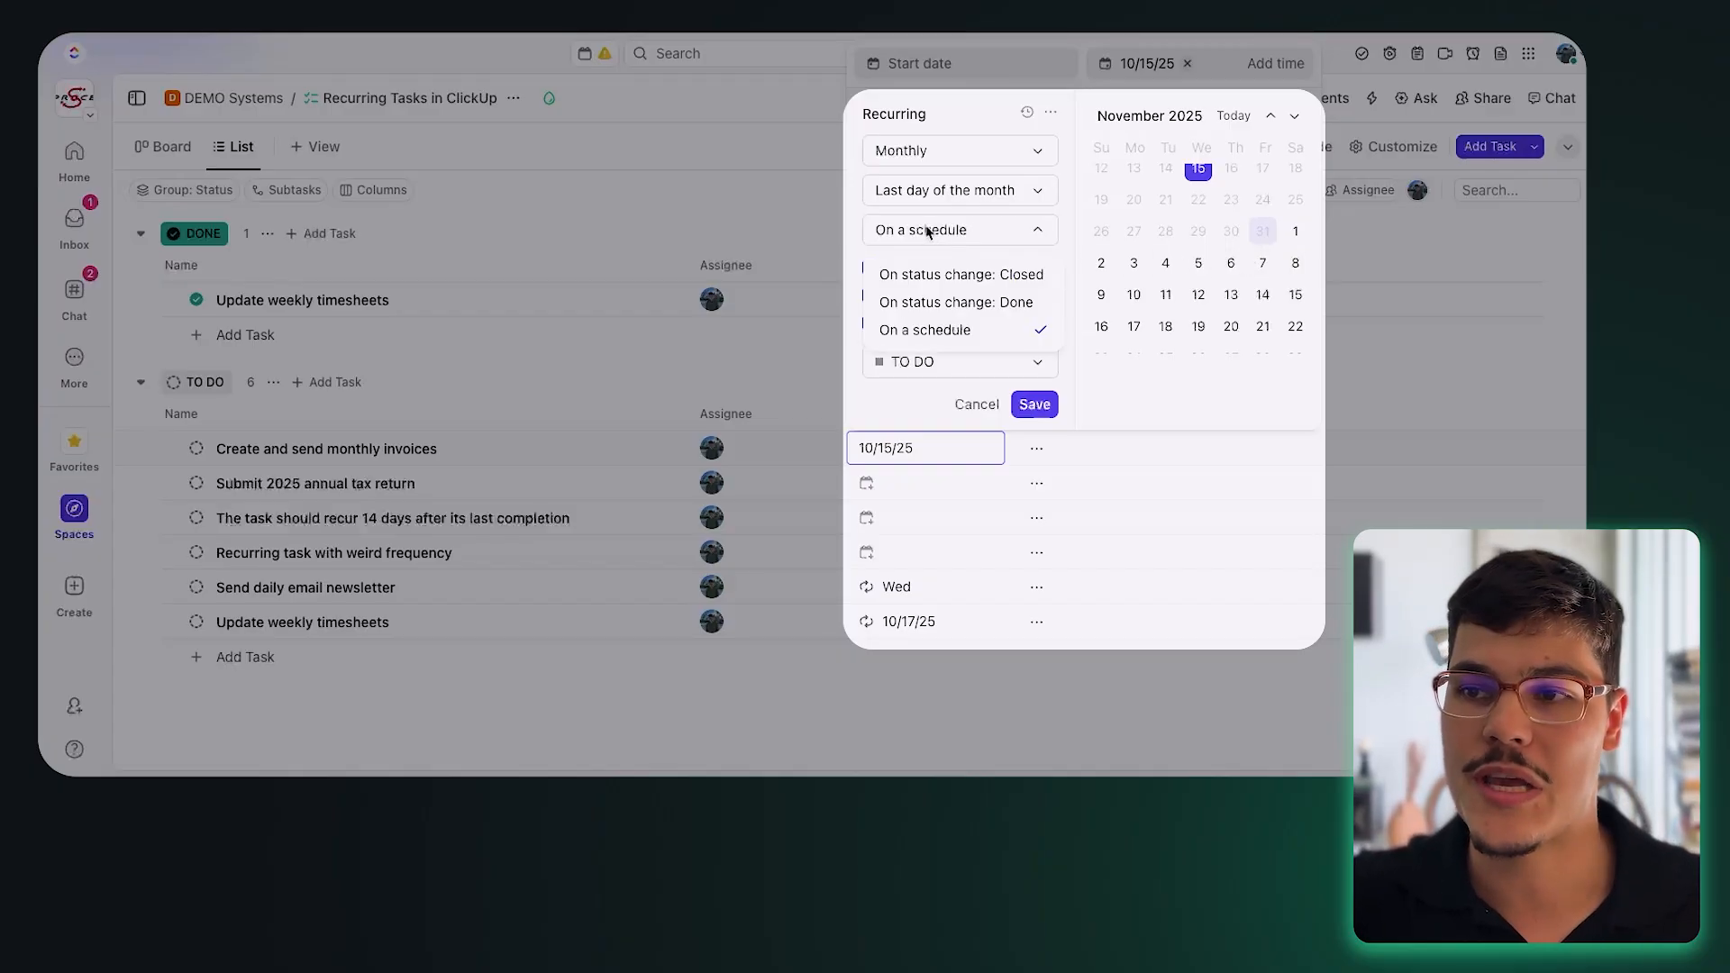
click(905, 227)
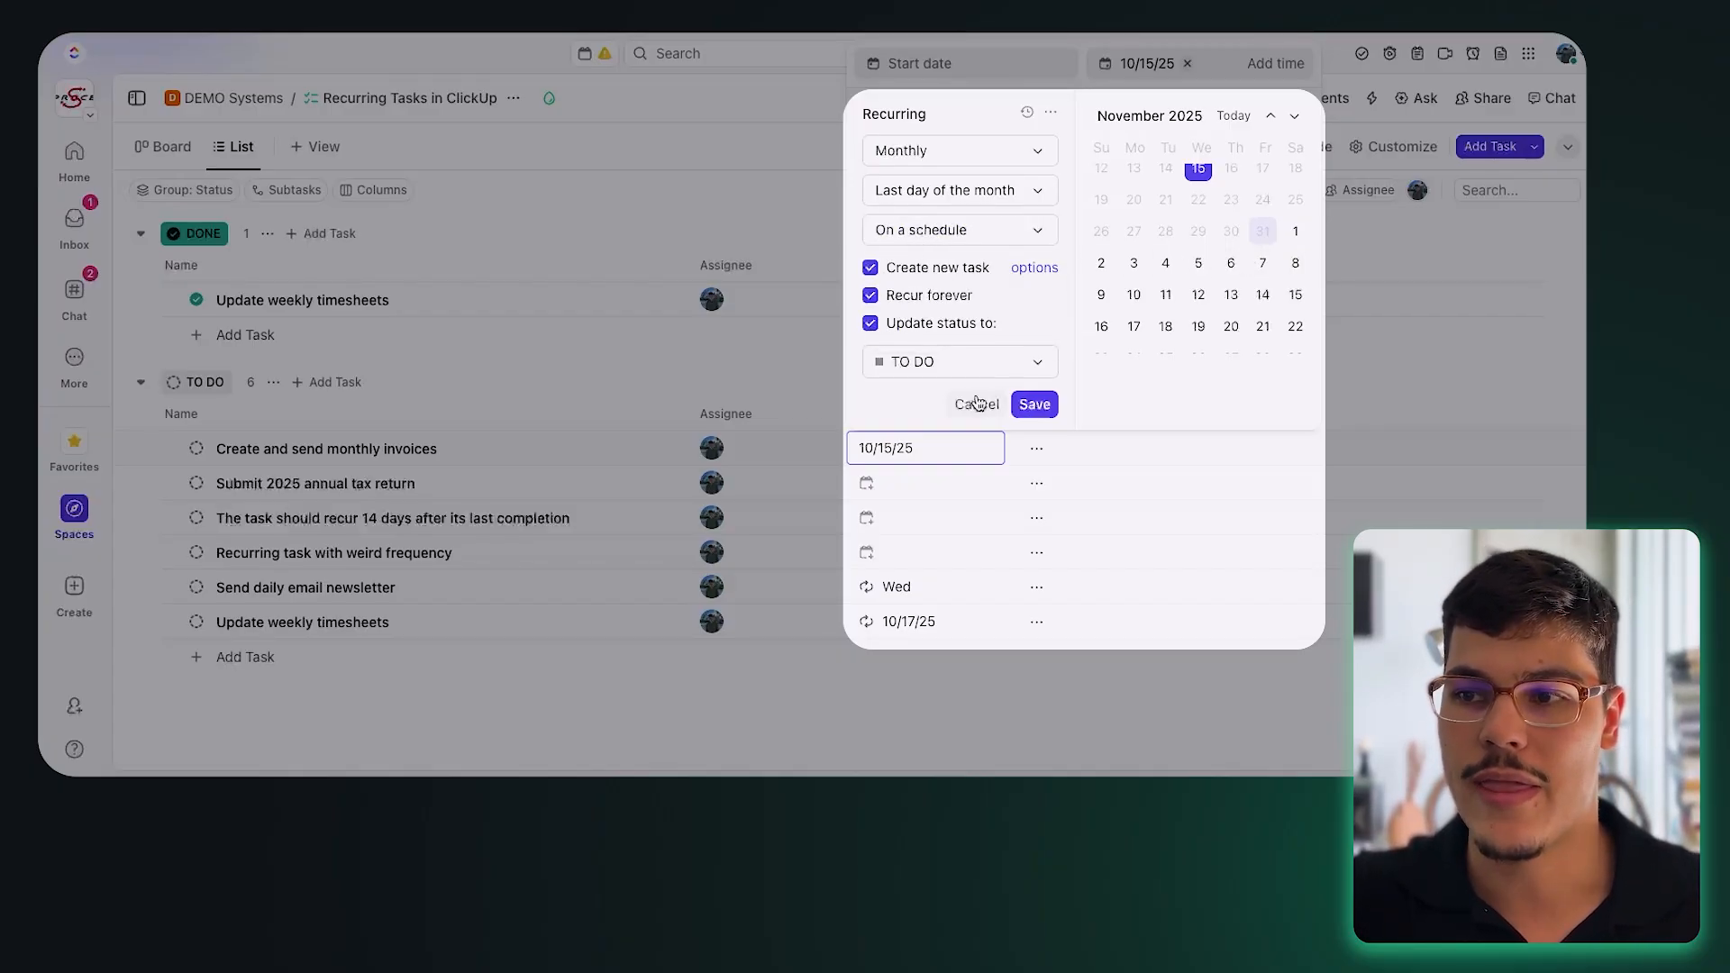
click(1035, 406)
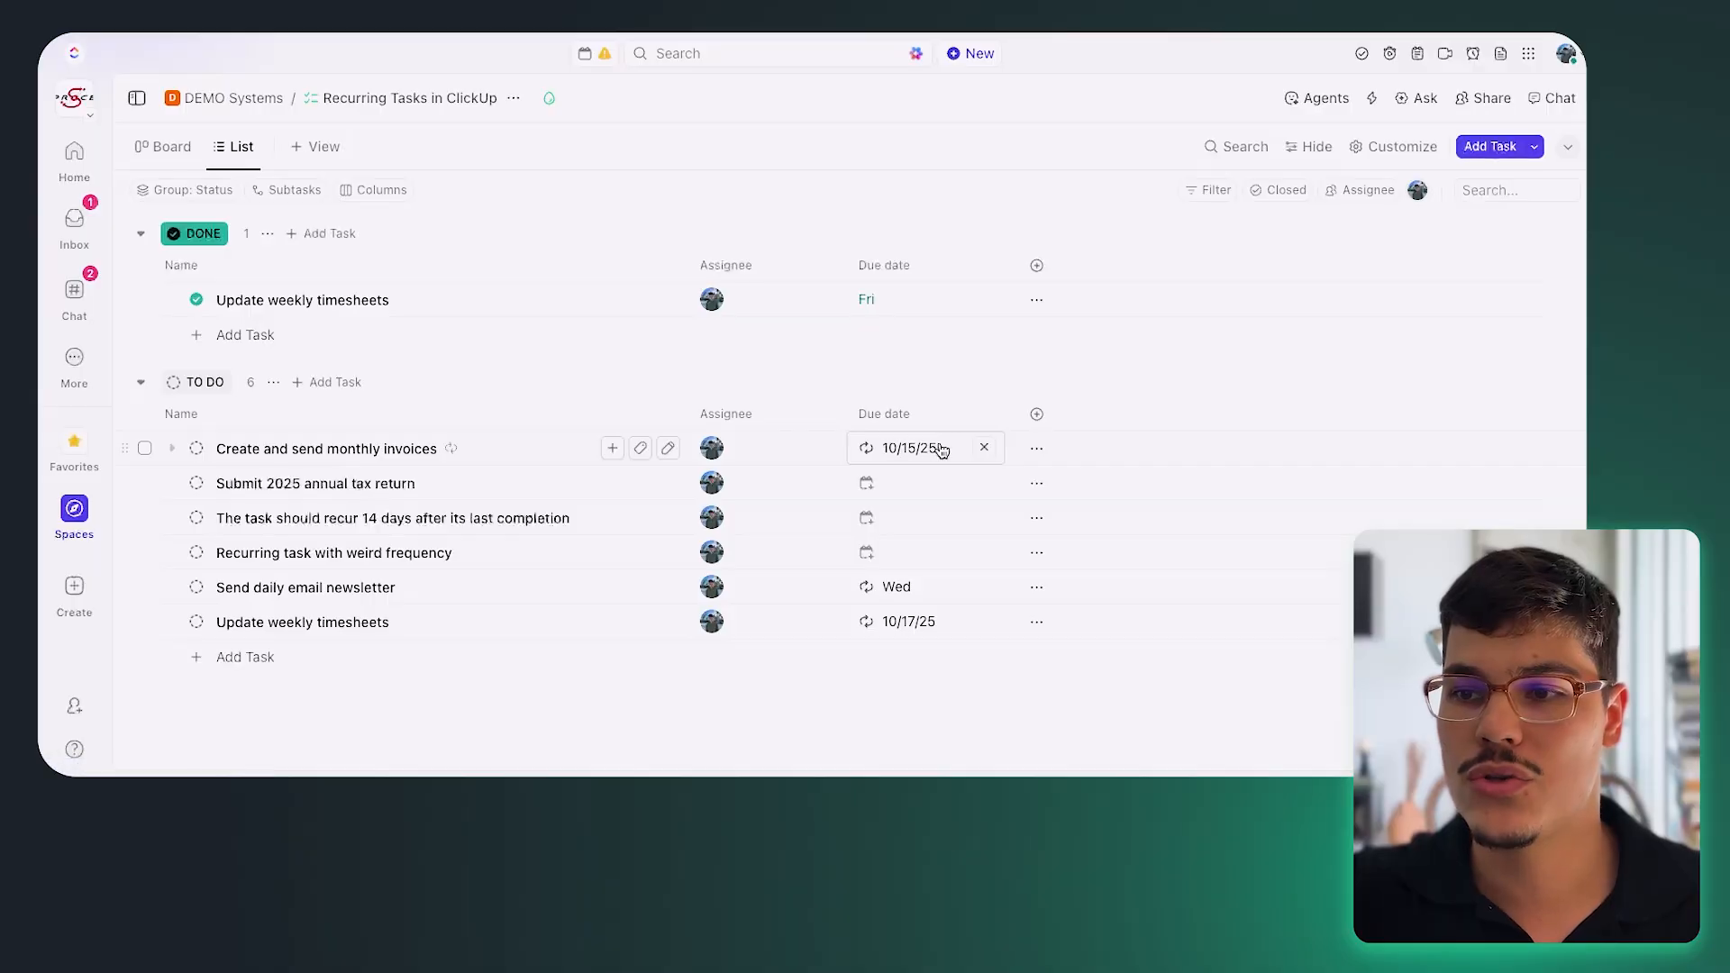
Change the due date of "Create and send monthly invoices" to October 4, 2025 at 12:38 pm.
click(942, 451)
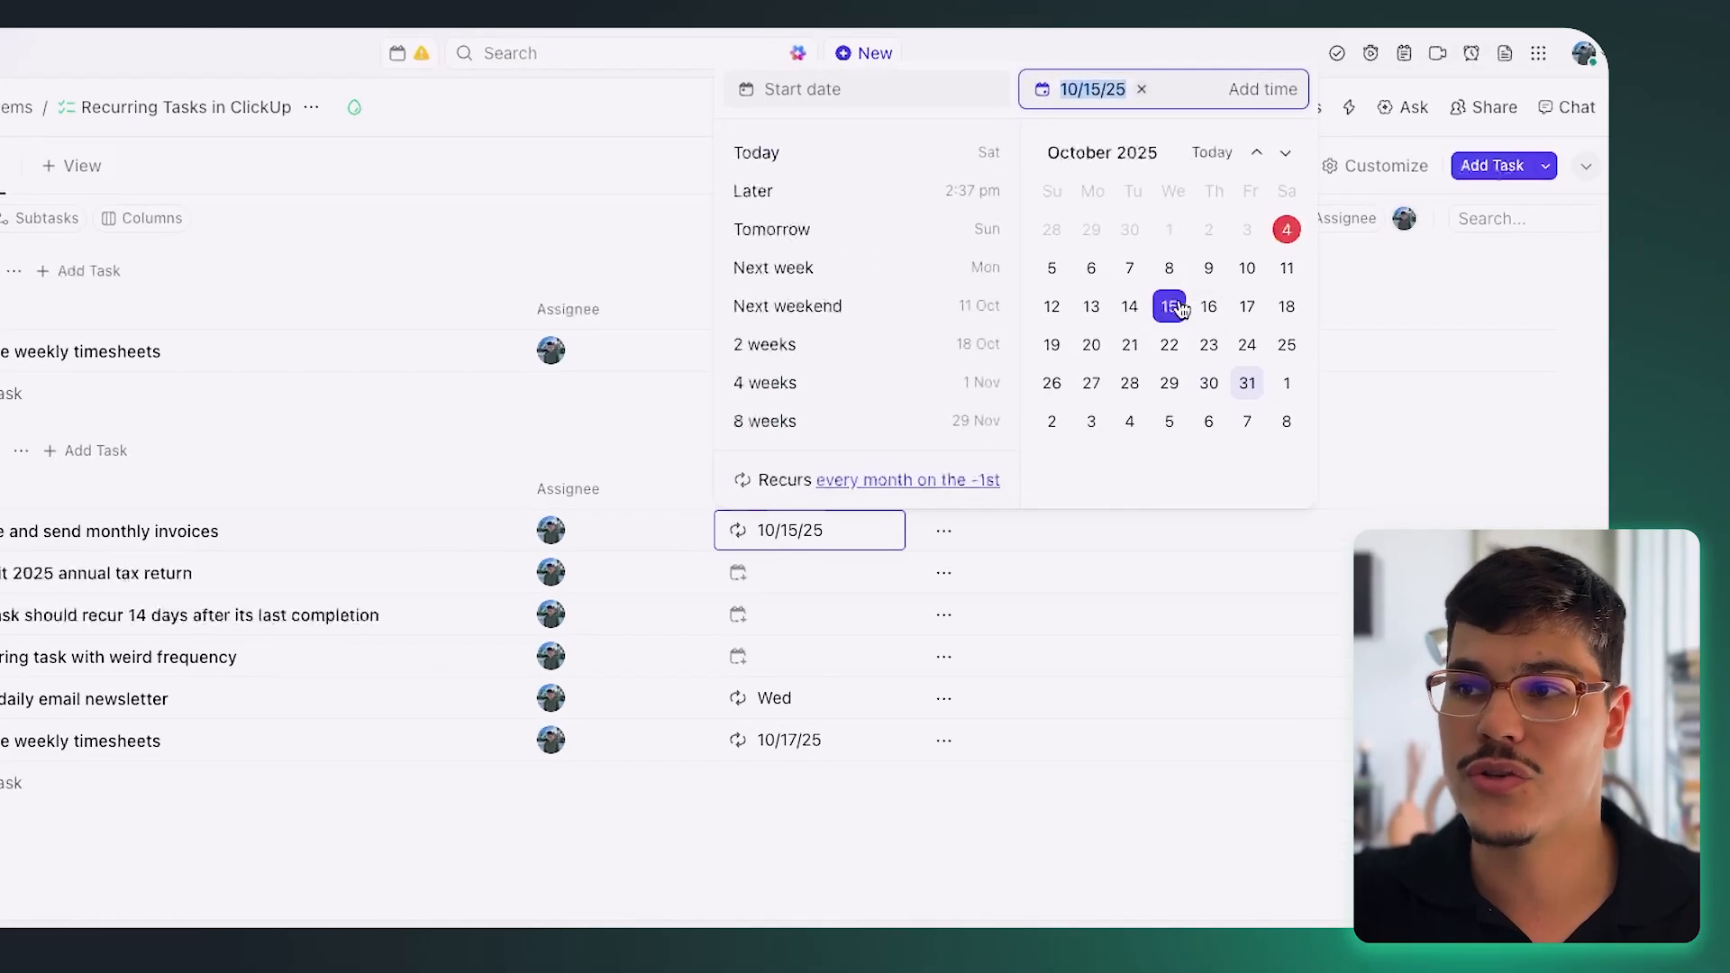
click(1298, 219)
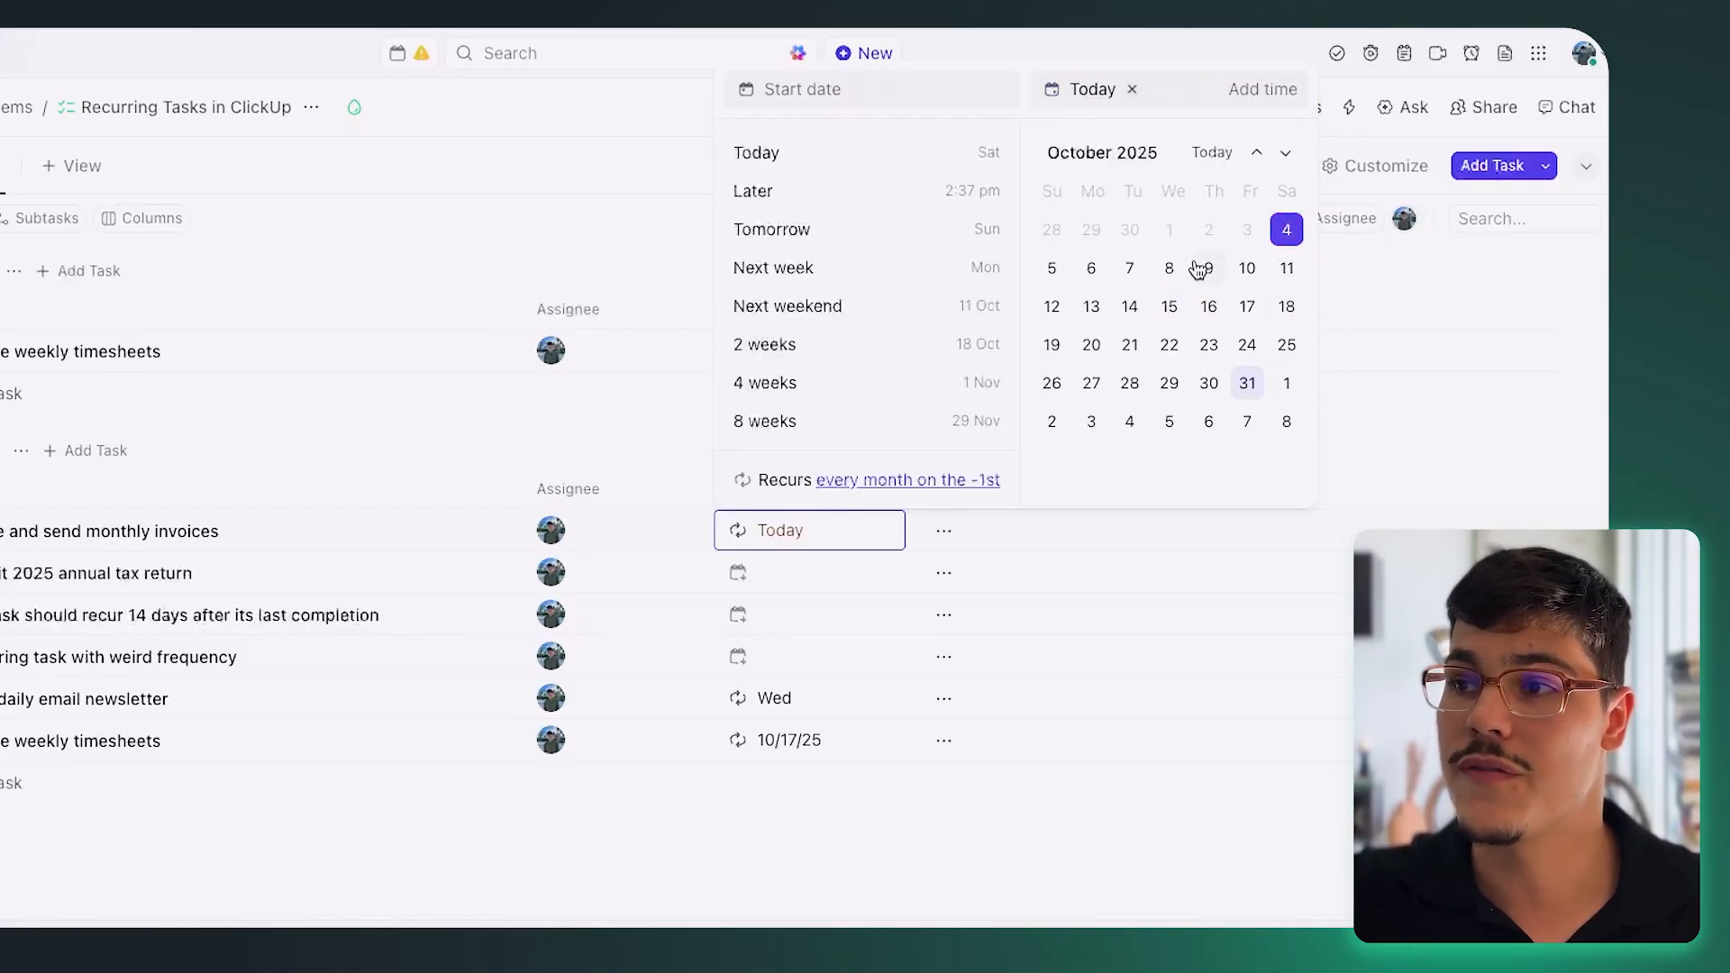
click(1247, 92)
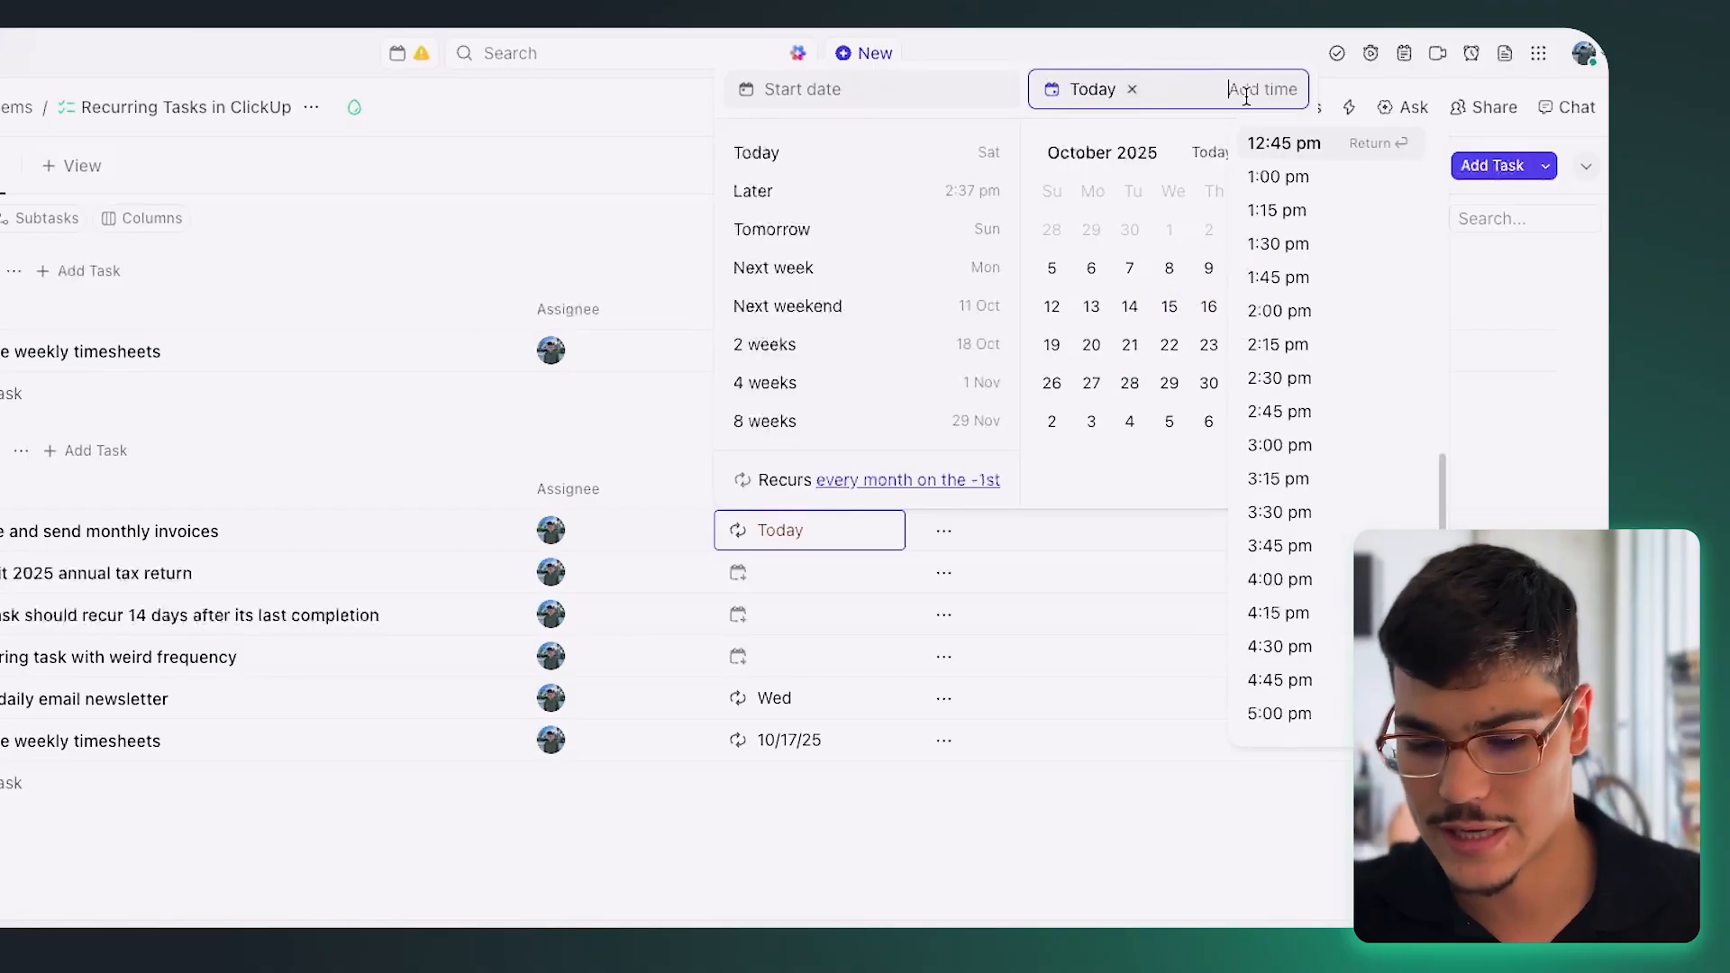
text(12:38)
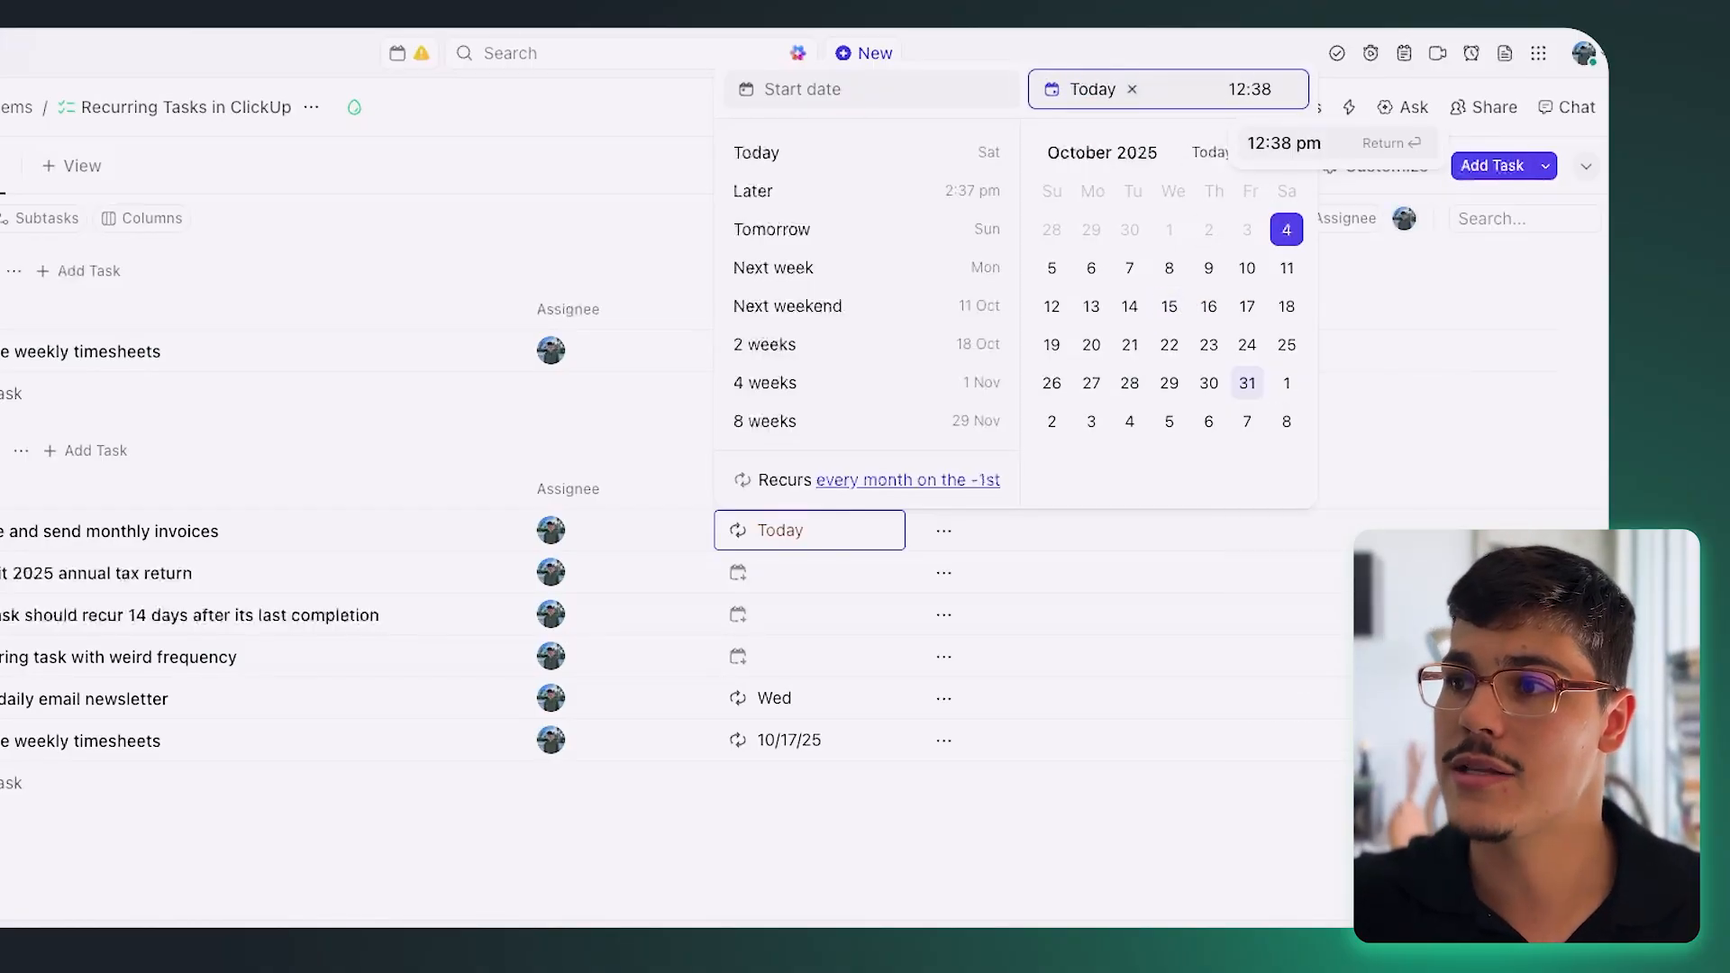
click(1252, 142)
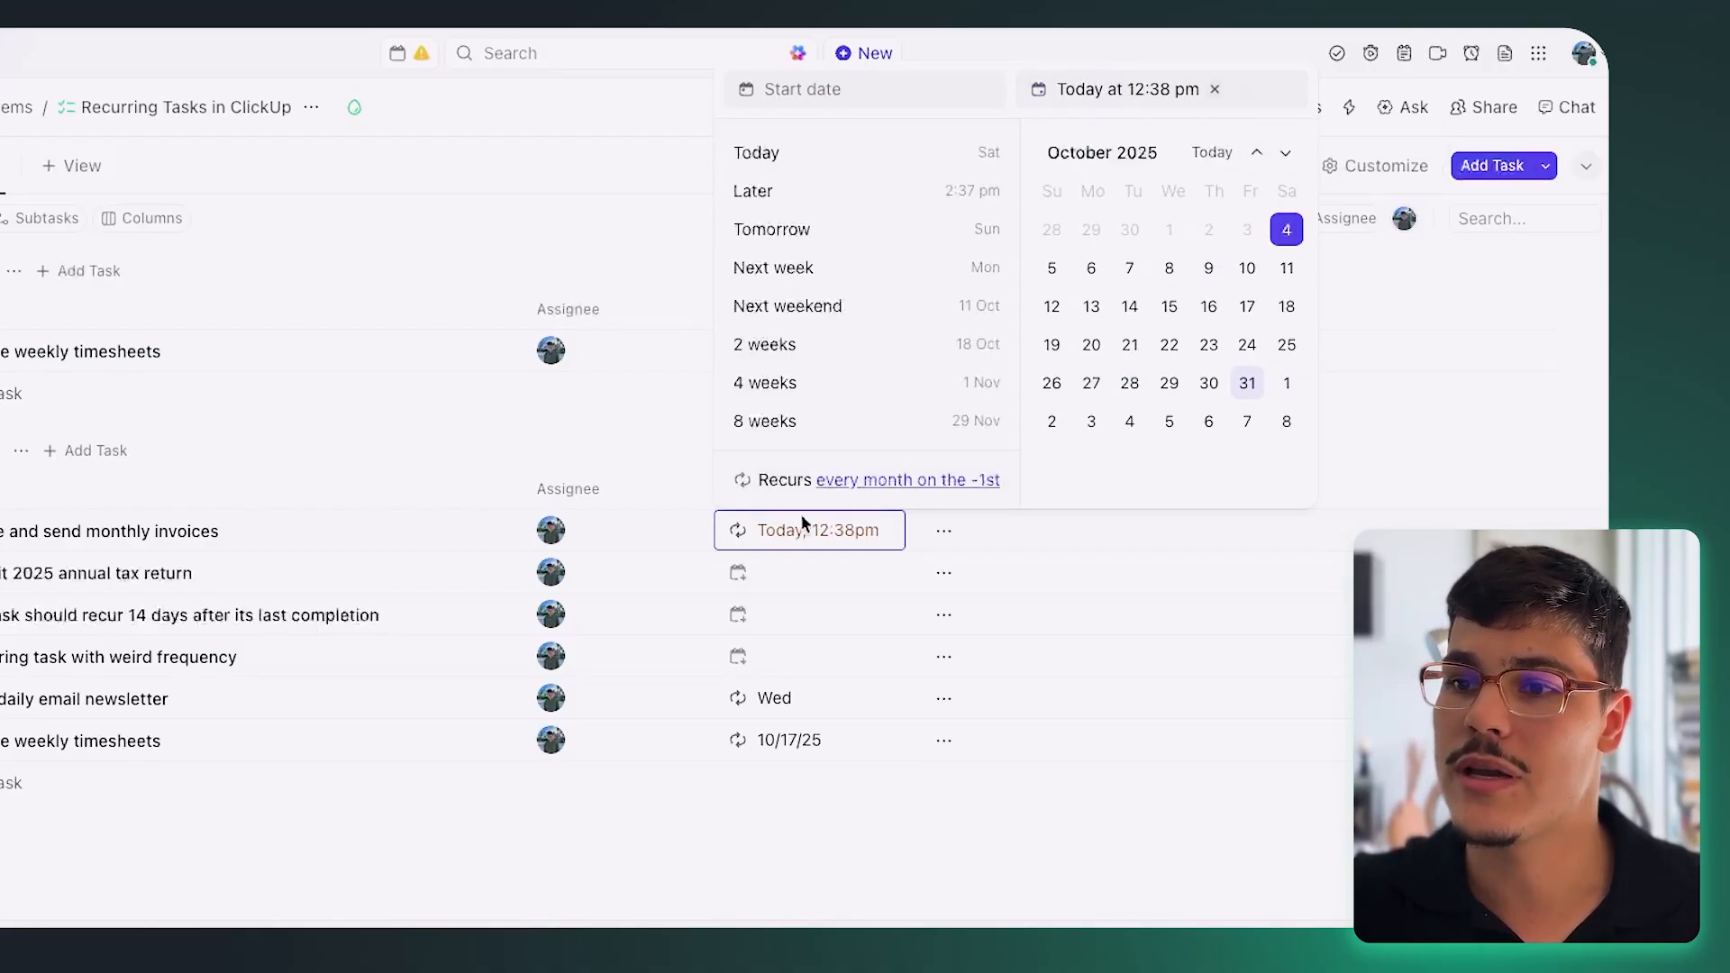
click(613, 432)
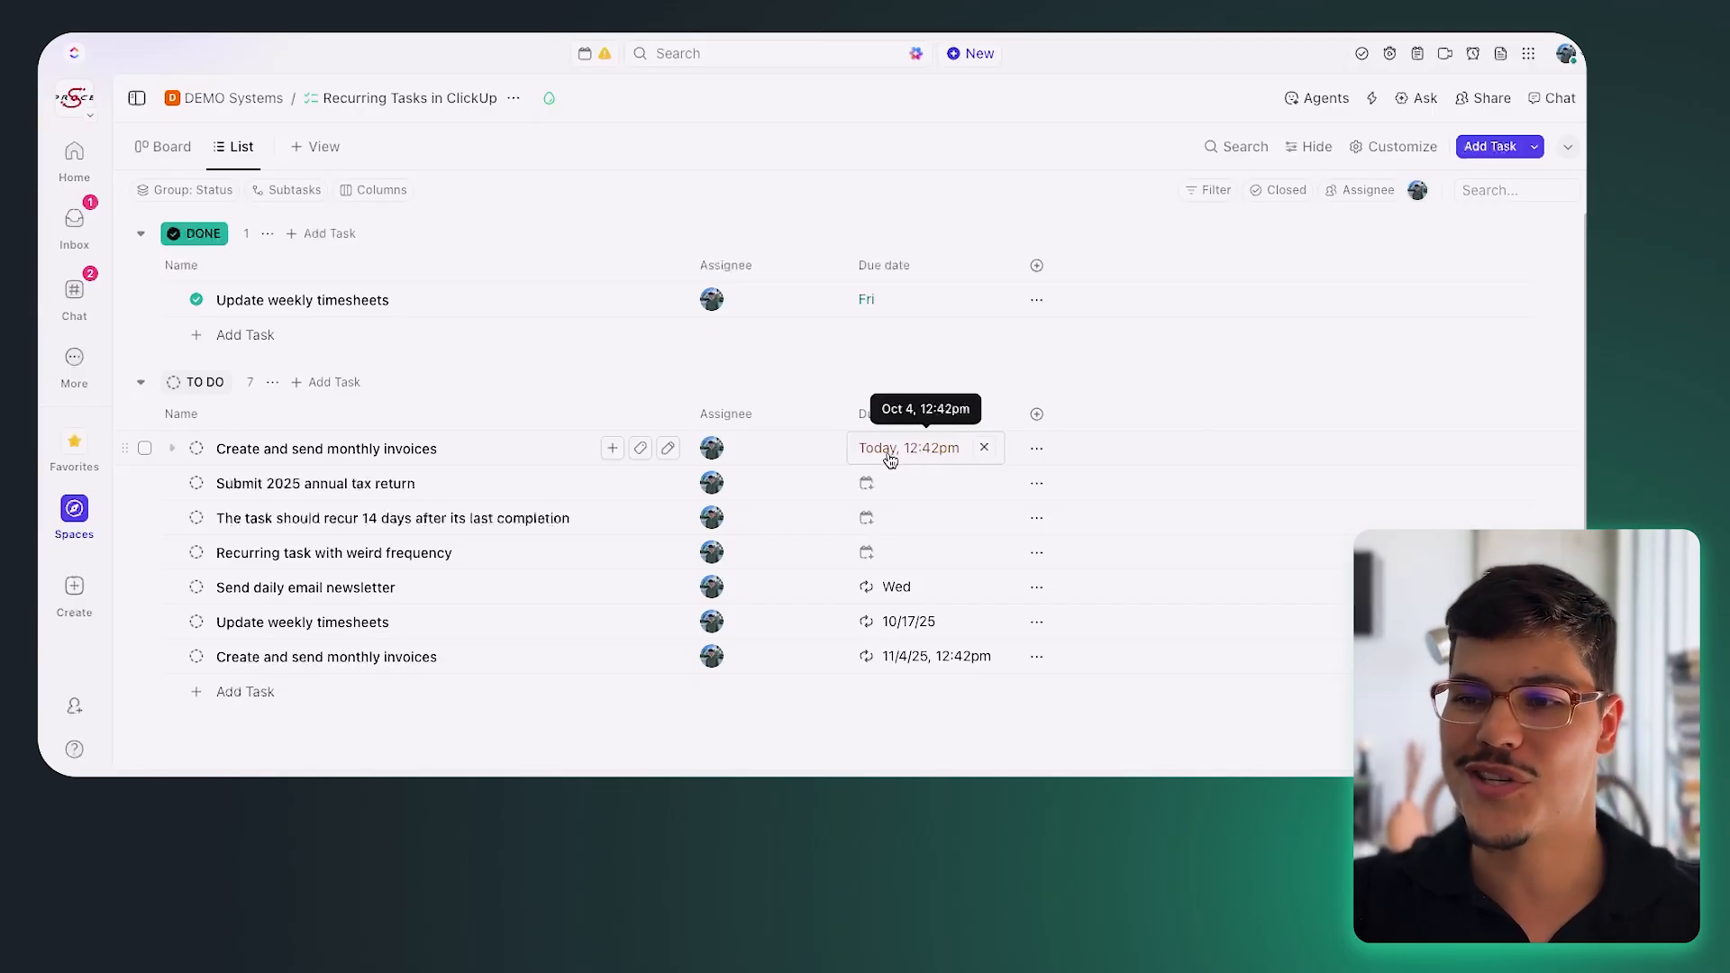
Check the status choices of the original "Create and send monthly invoices" task and the due date and time of its new copy.
click(197, 450)
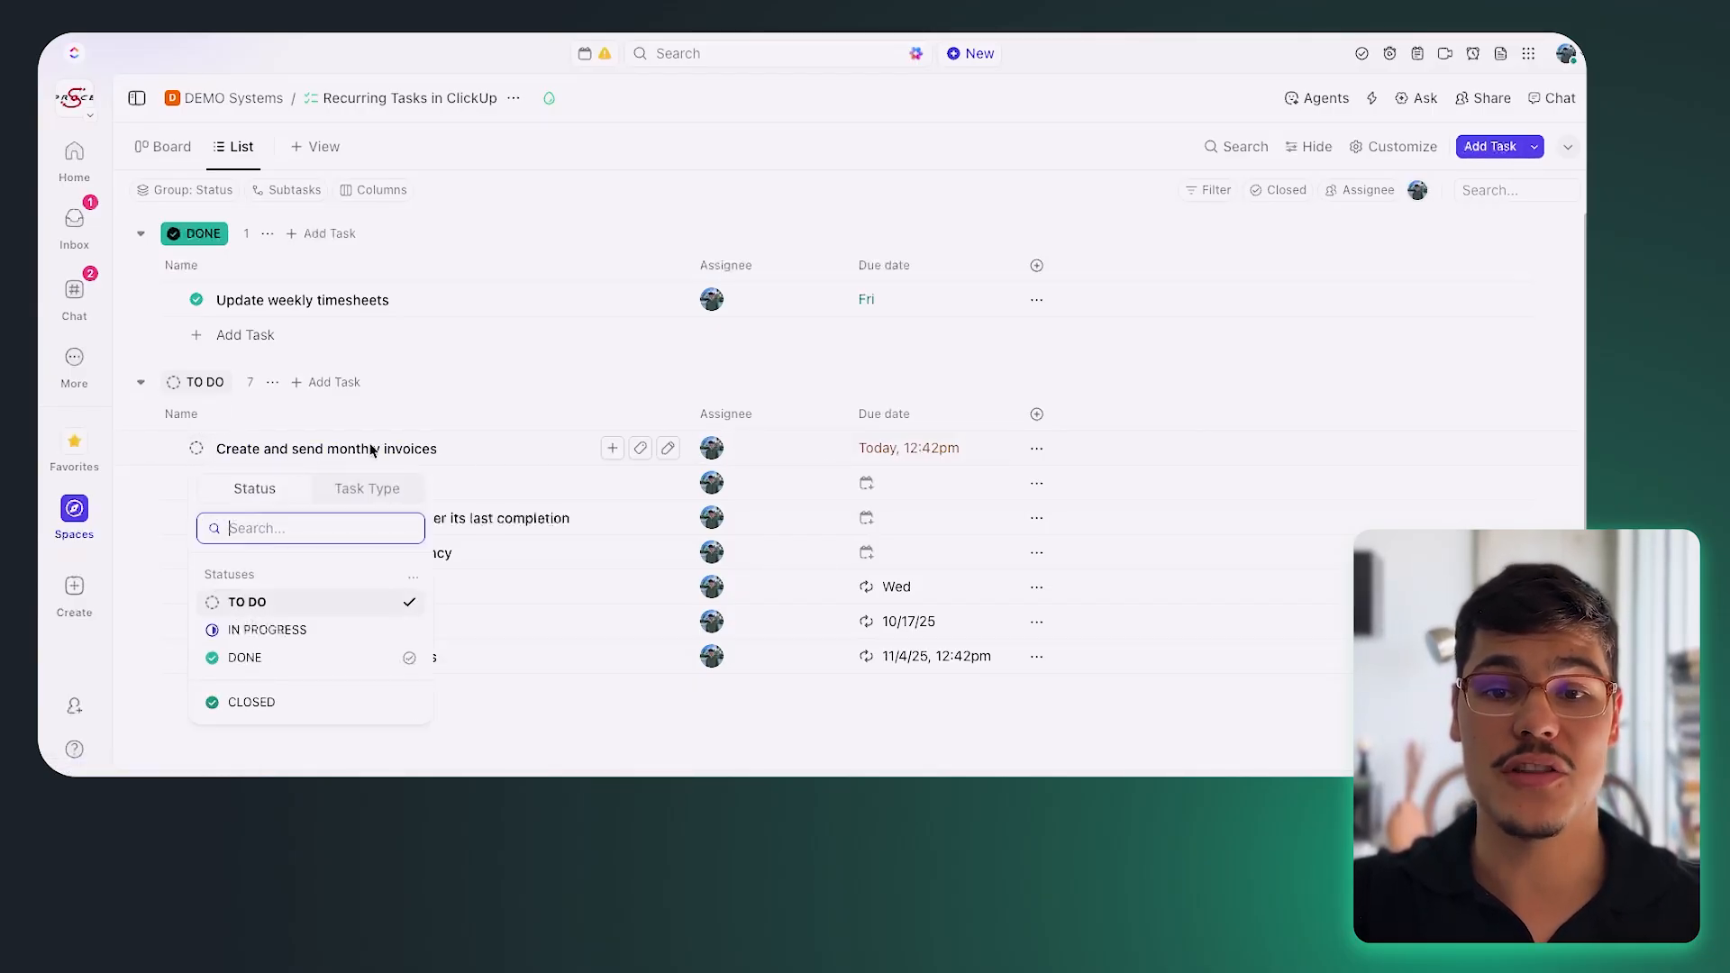
click(406, 410)
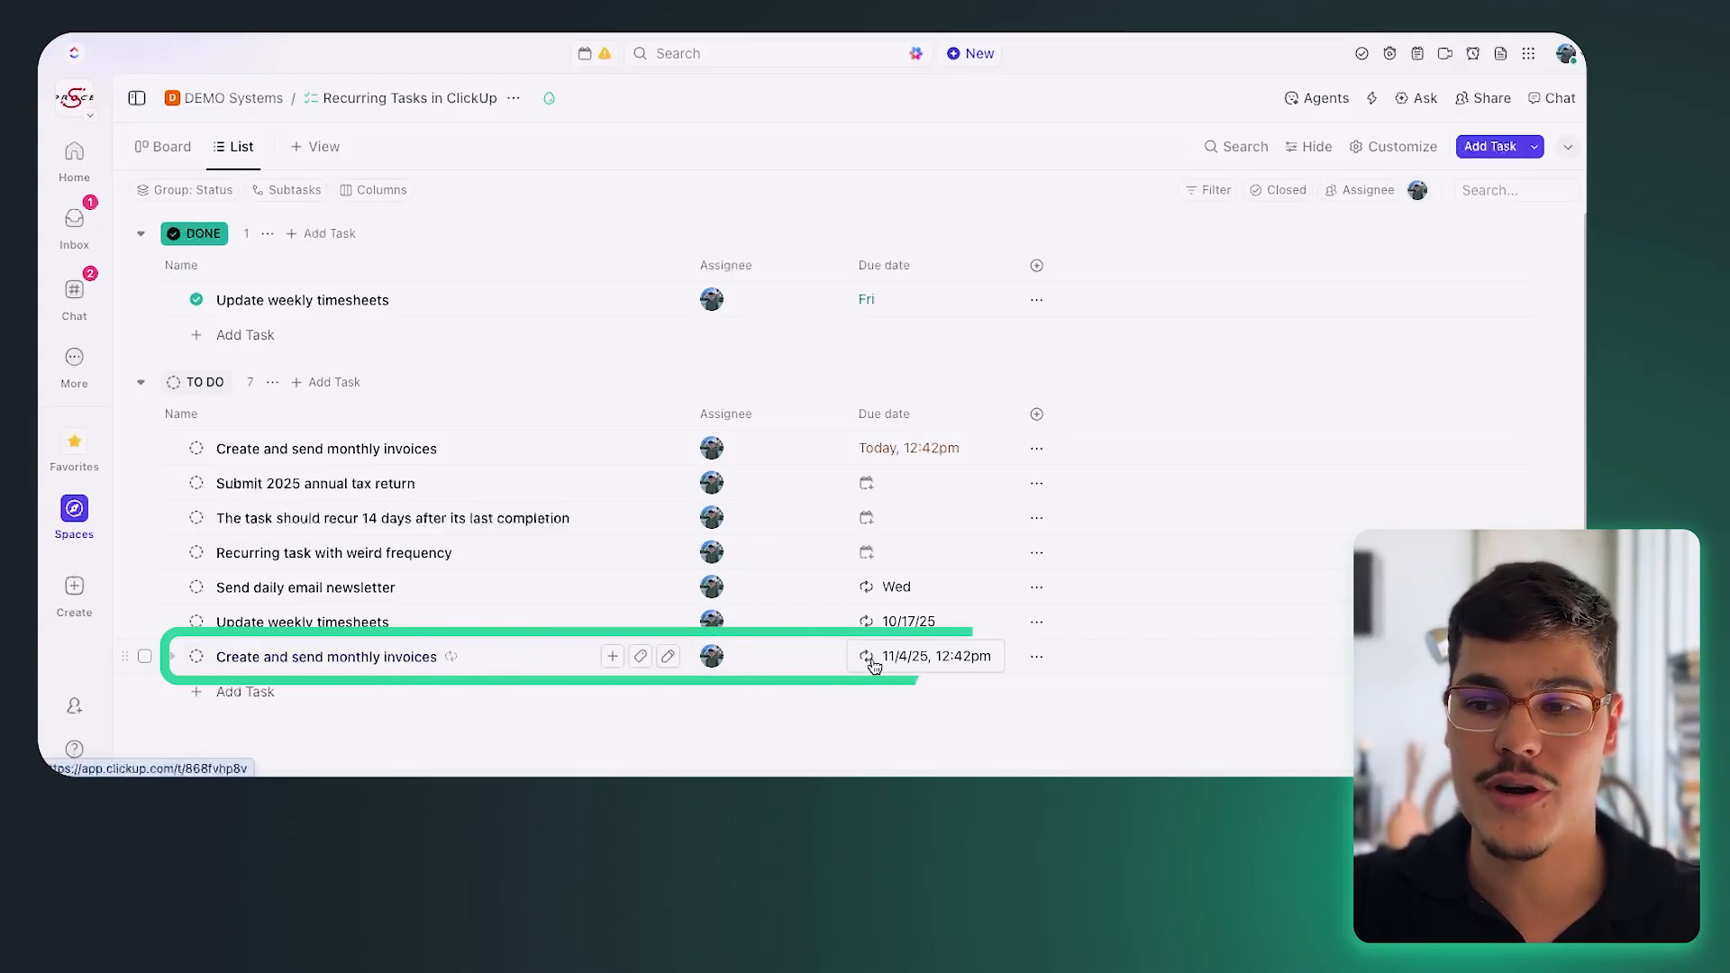
click(906, 656)
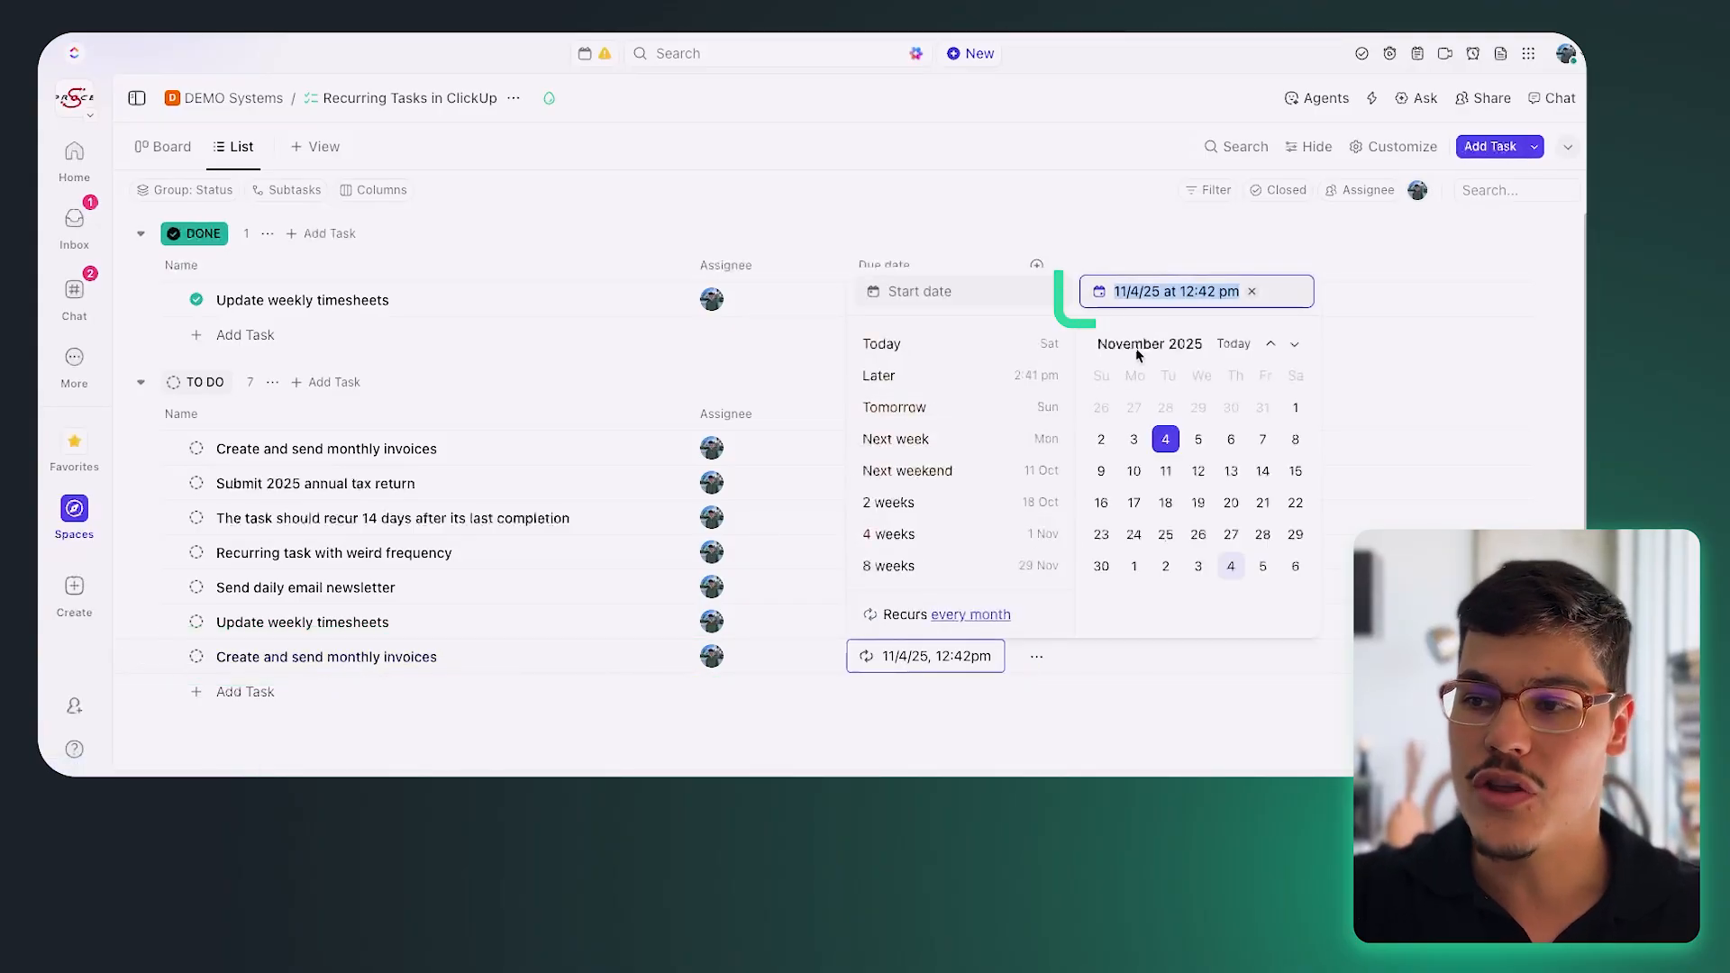
click(1131, 294)
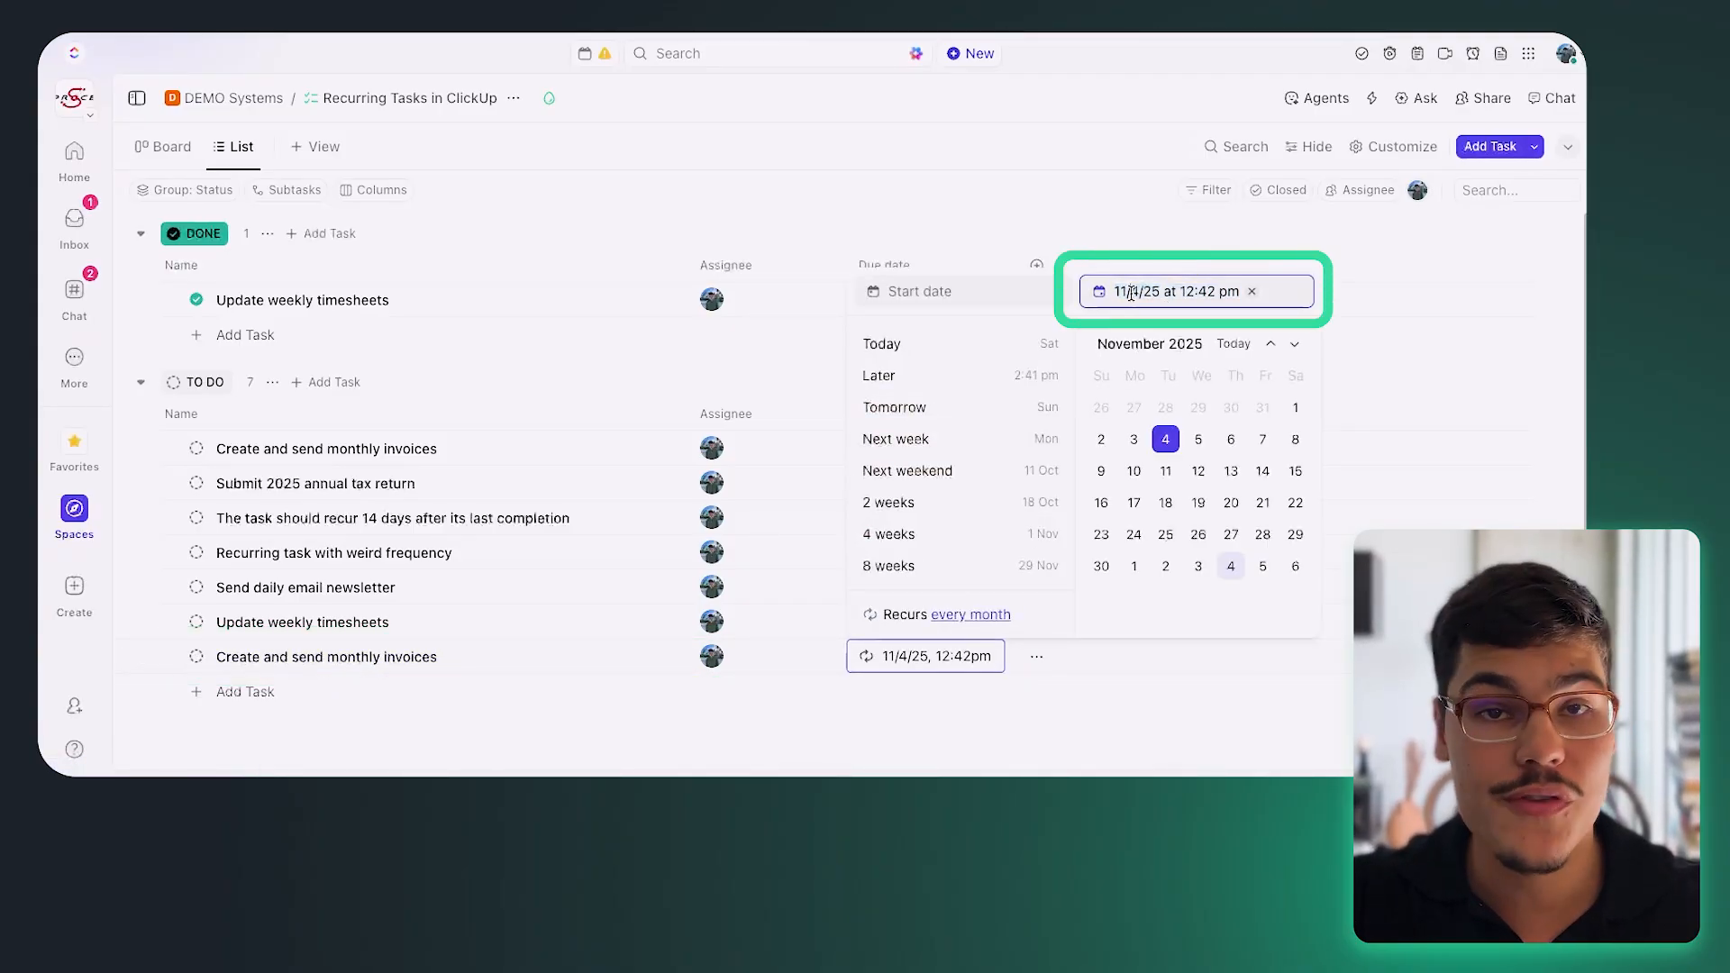
click(1214, 290)
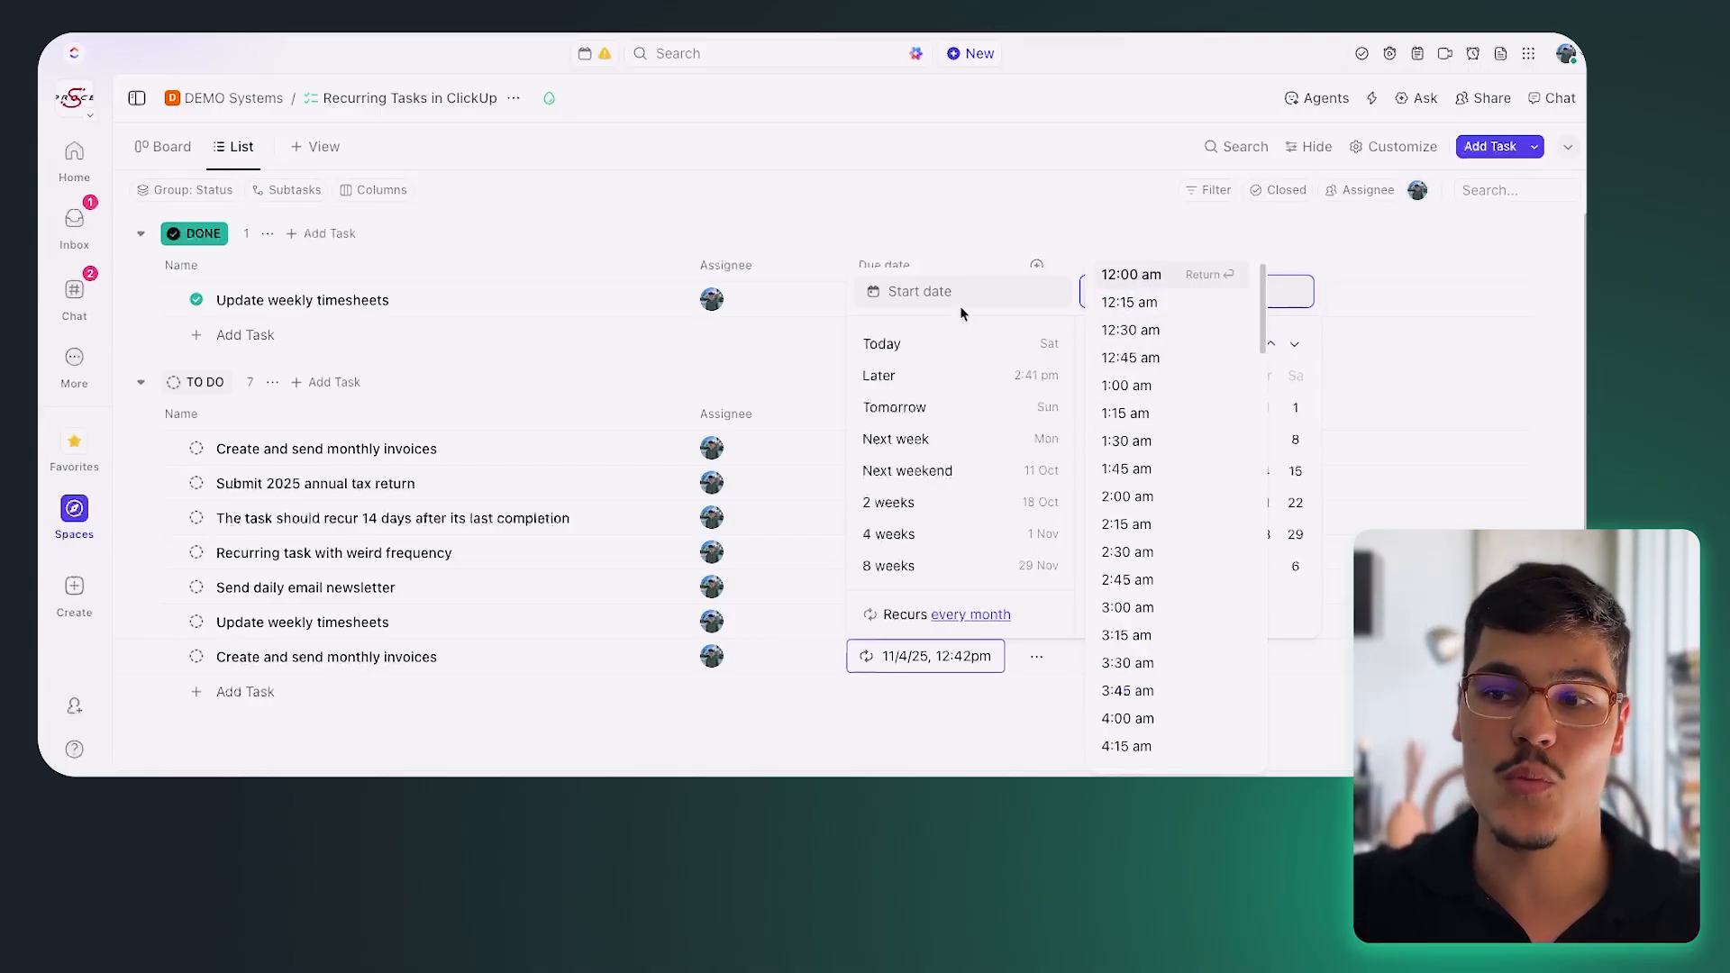
click(694, 365)
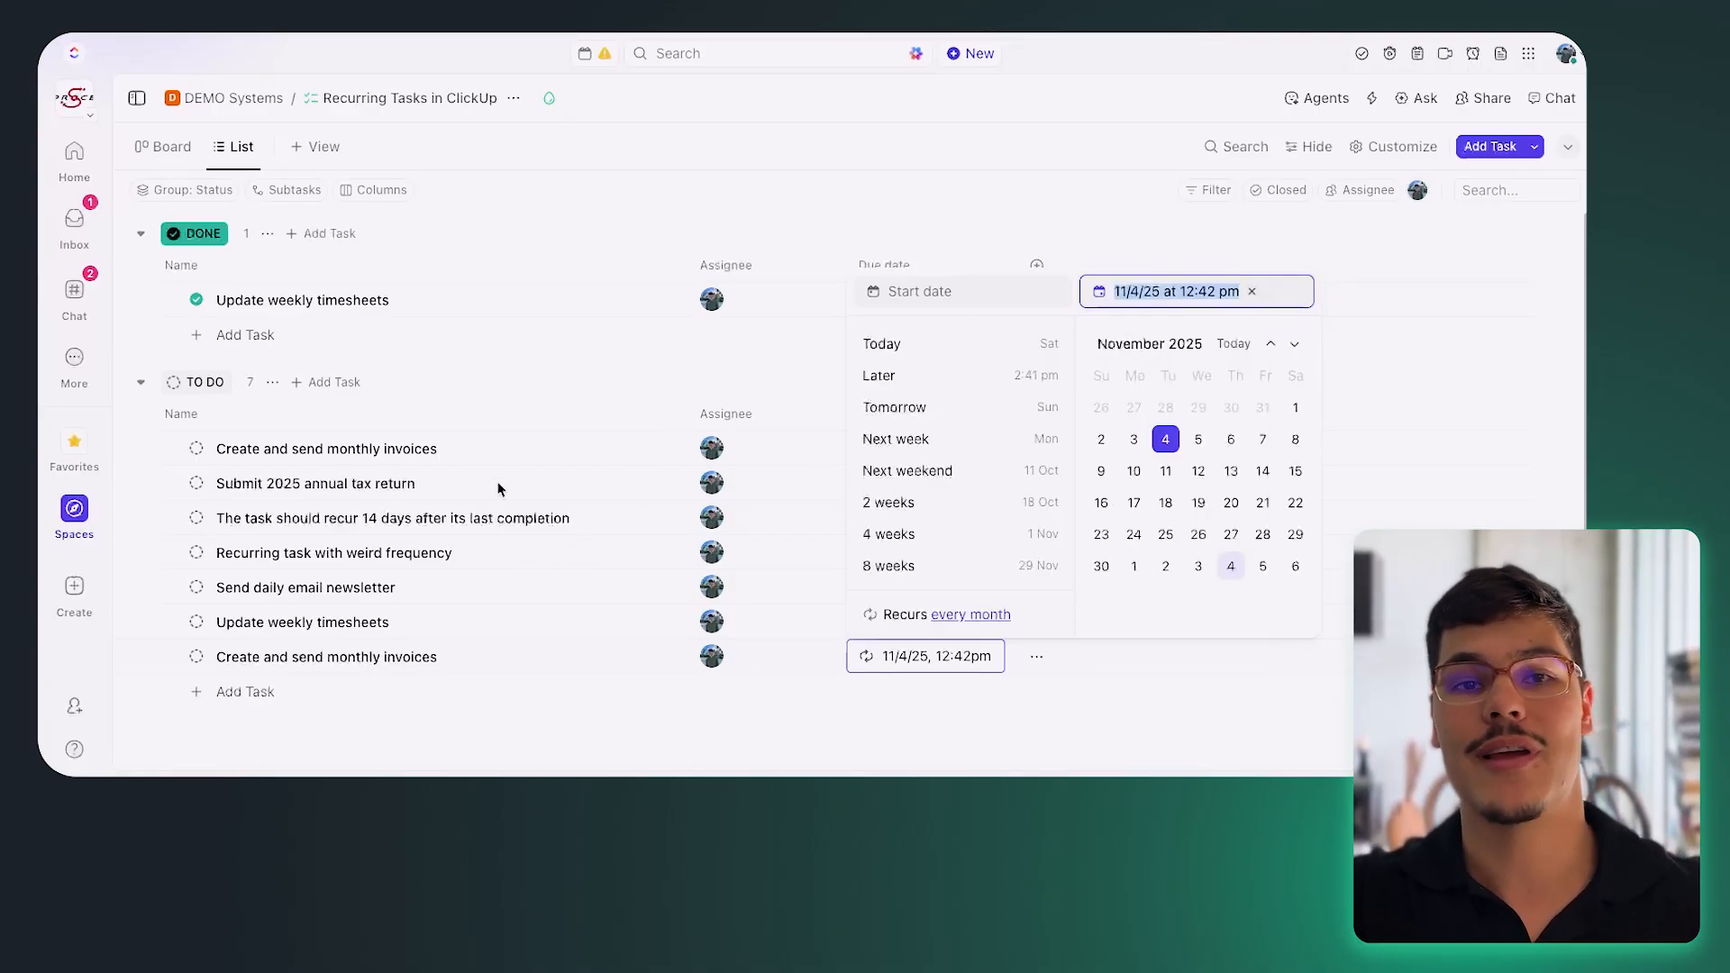
click(480, 436)
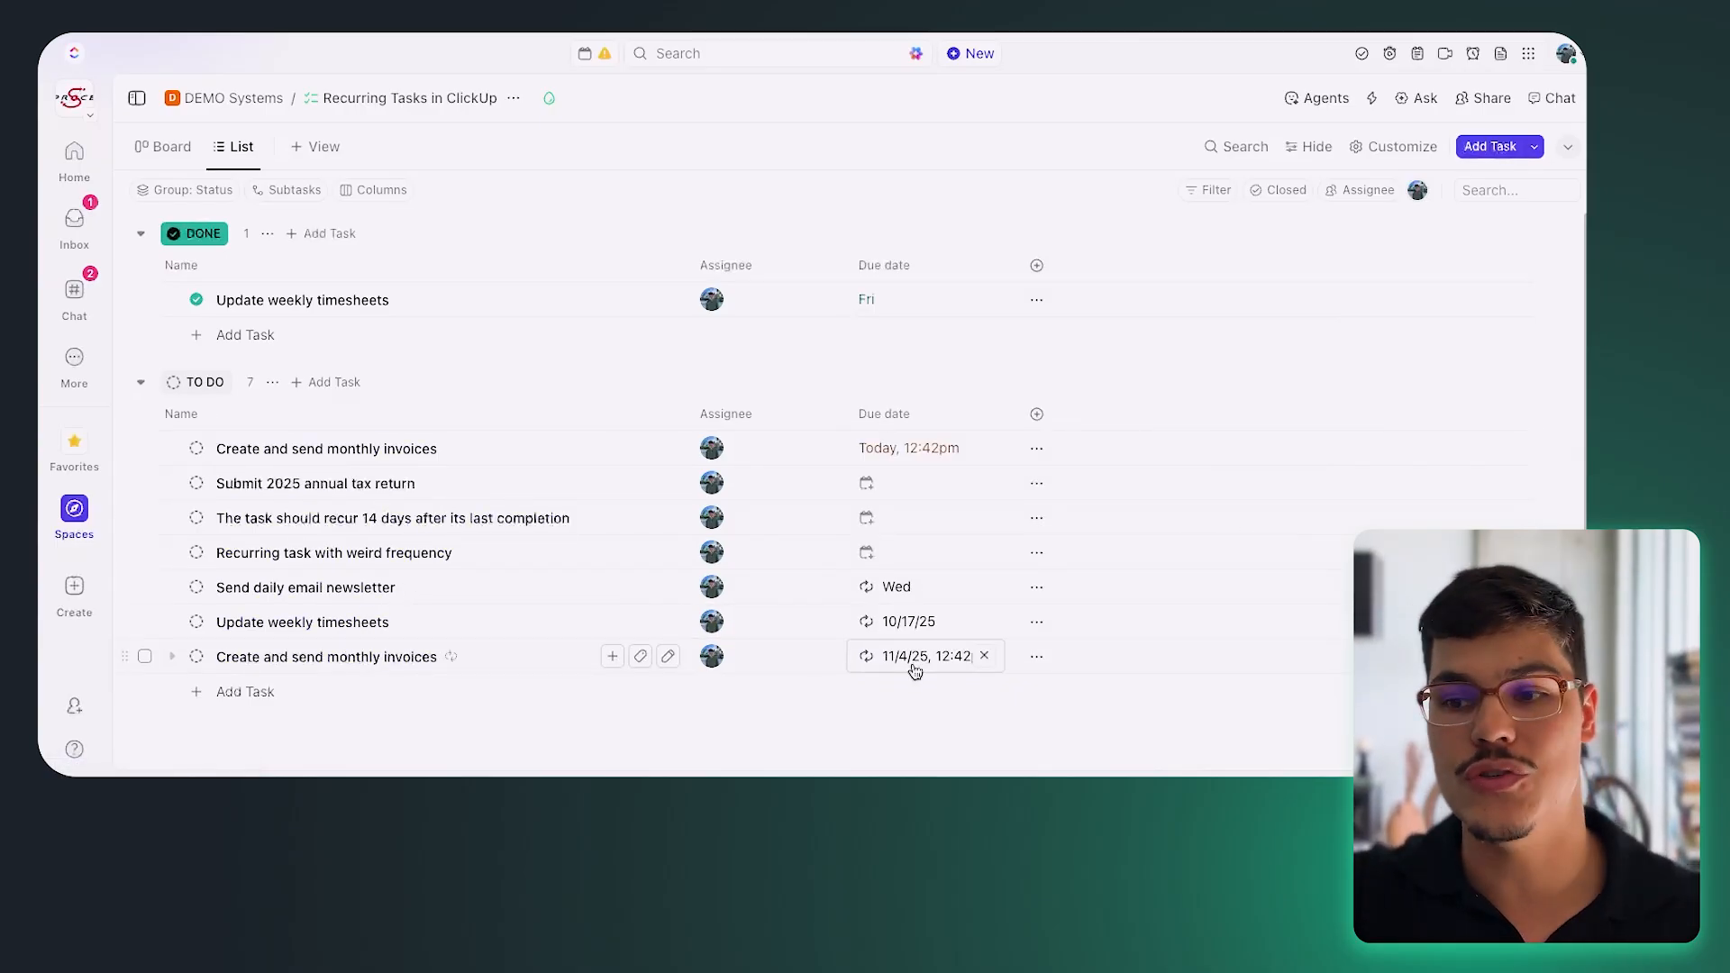
Set the status of the original "Create and send monthly invoices" task to IN PROGRESS.
click(197, 451)
click(255, 626)
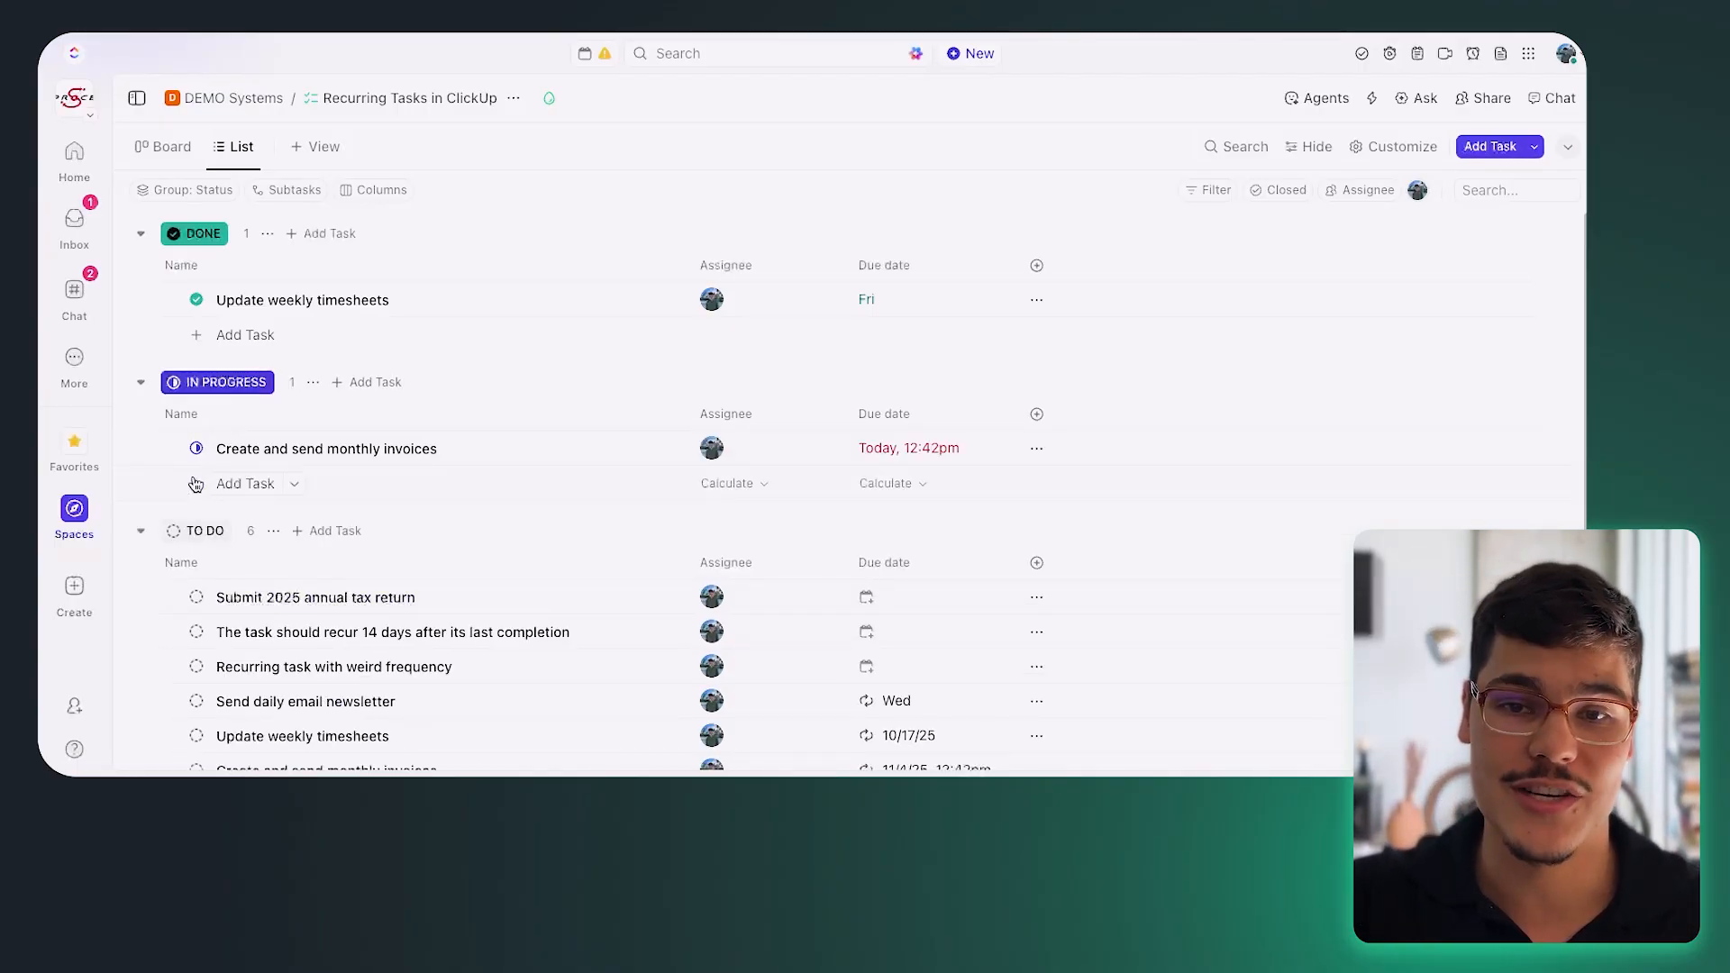
Change the status of the new TO DO copy of "Create and send monthly invoices".
scroll(324, 477, down, 2)
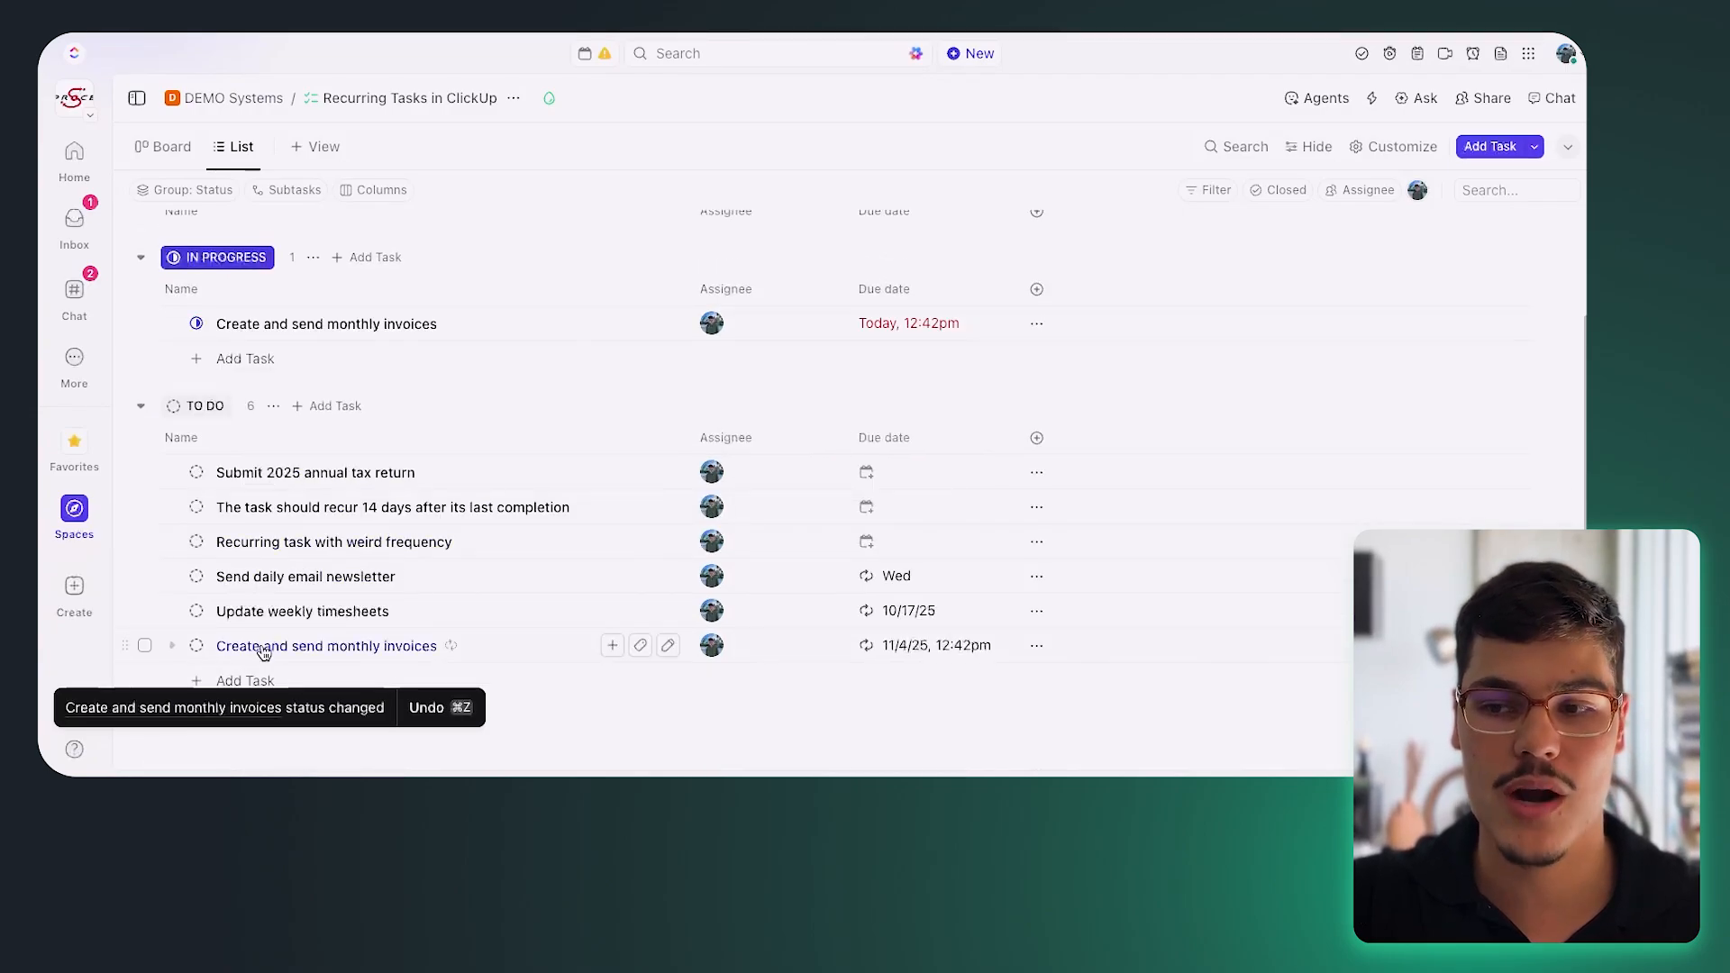
click(197, 646)
click(324, 673)
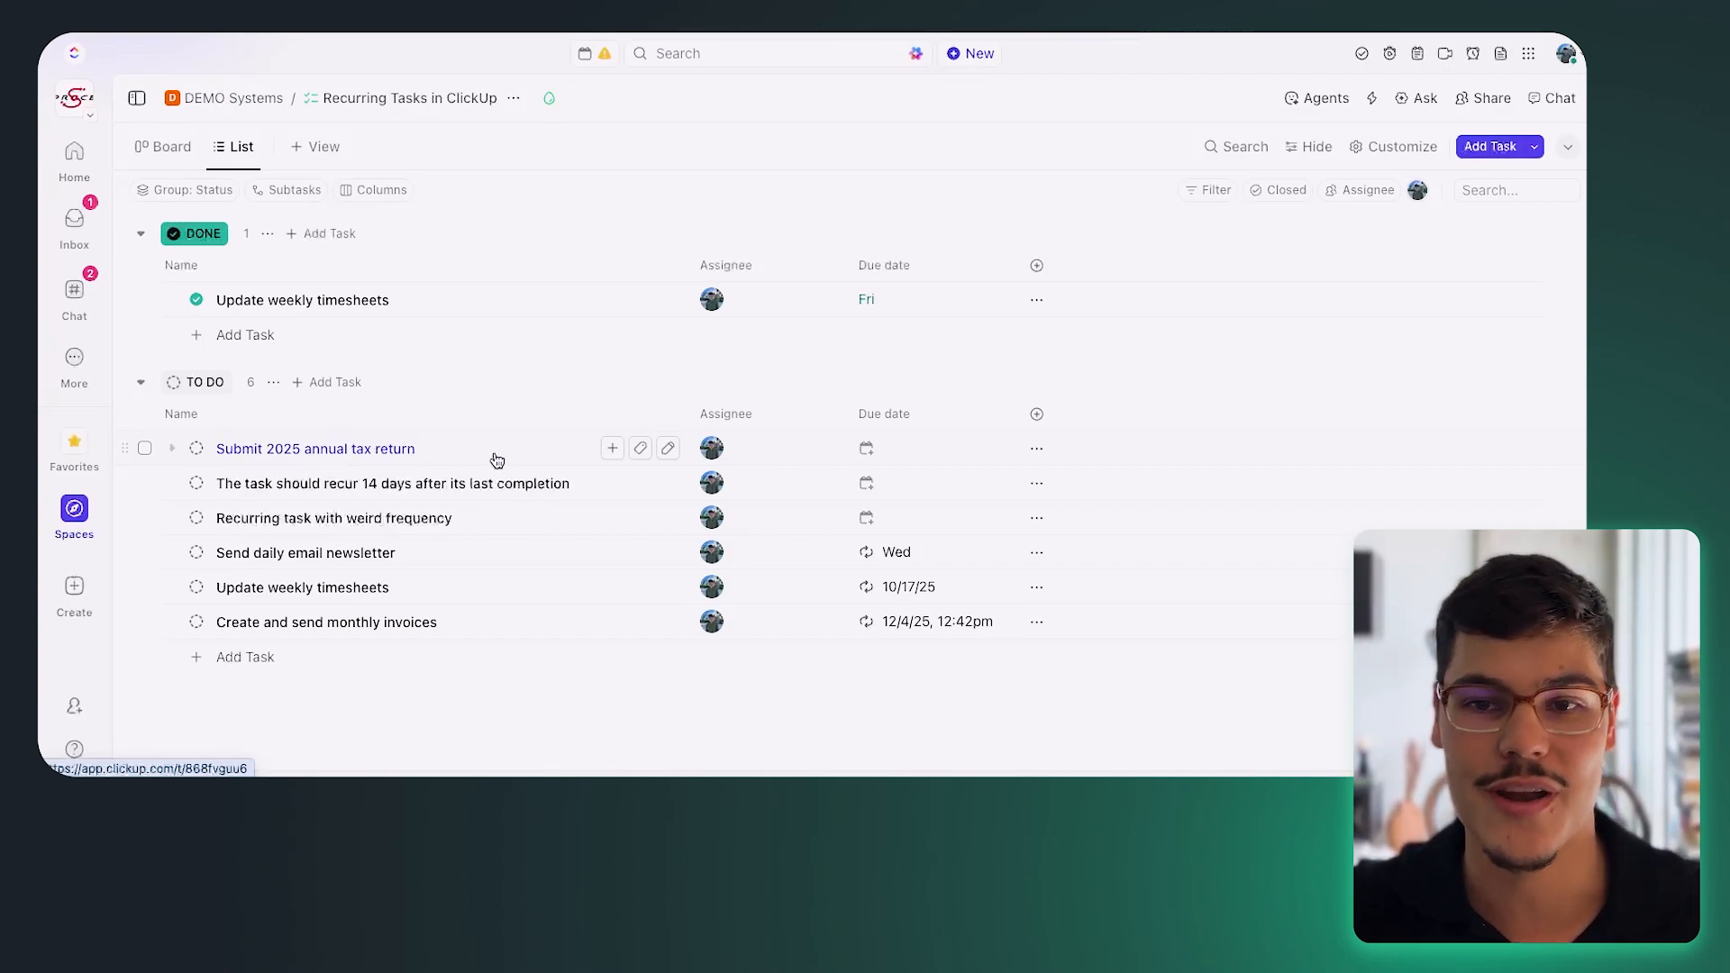
Rename the task "Submit 2025 annual tax return" to "Submit annual tax return".
click(668, 448)
click(304, 447)
key(BackSpace)
key(BackSpace)
key(BackSpace)
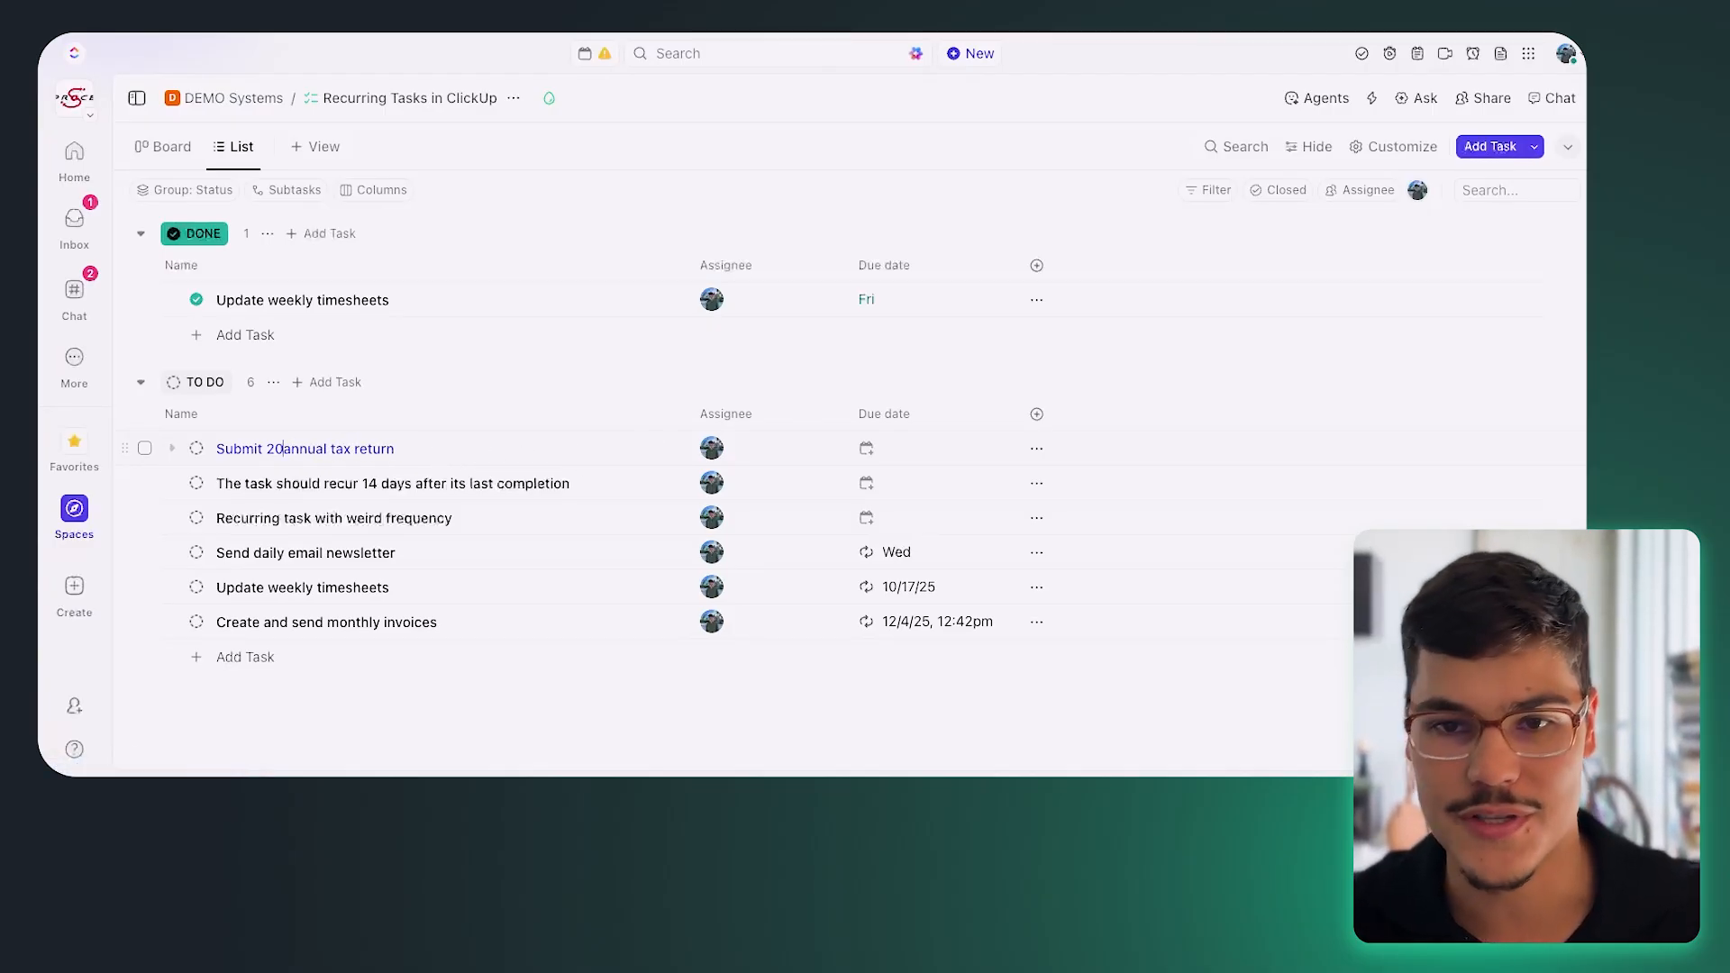
key(BackSpace)
key(BackSpace)
key(Return)
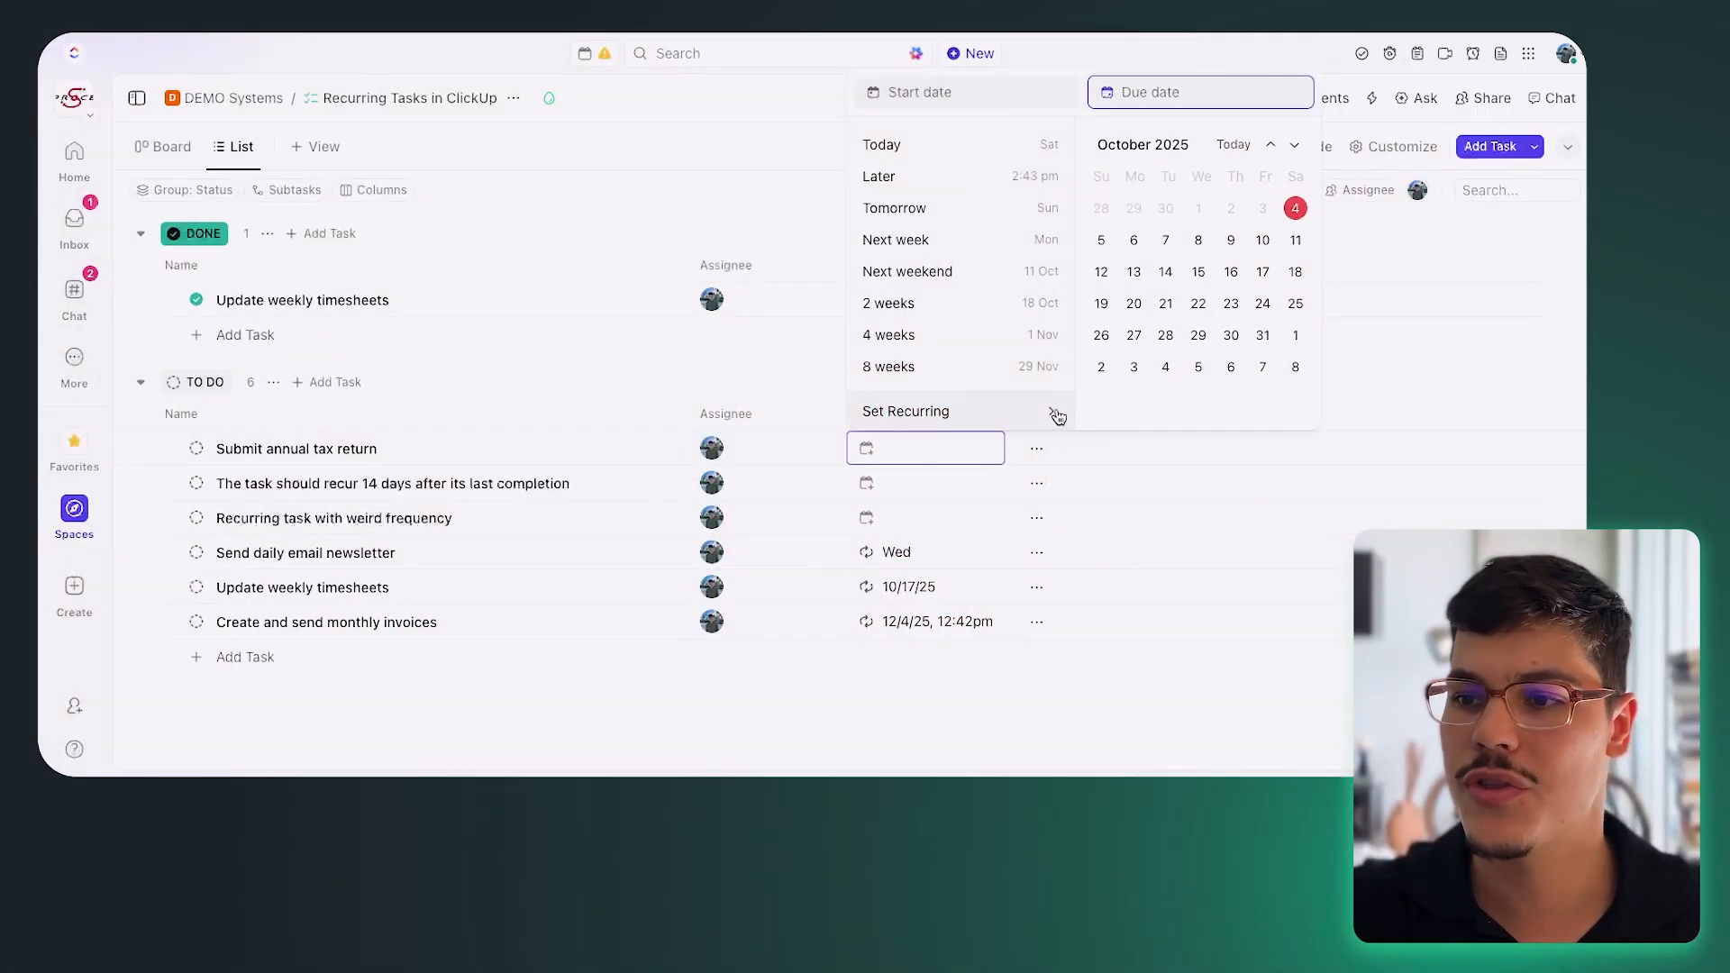
Start a Yearly recurrence for "Submit annual tax return", review the trigger choices, and keep "On status change: Closed".
click(1038, 420)
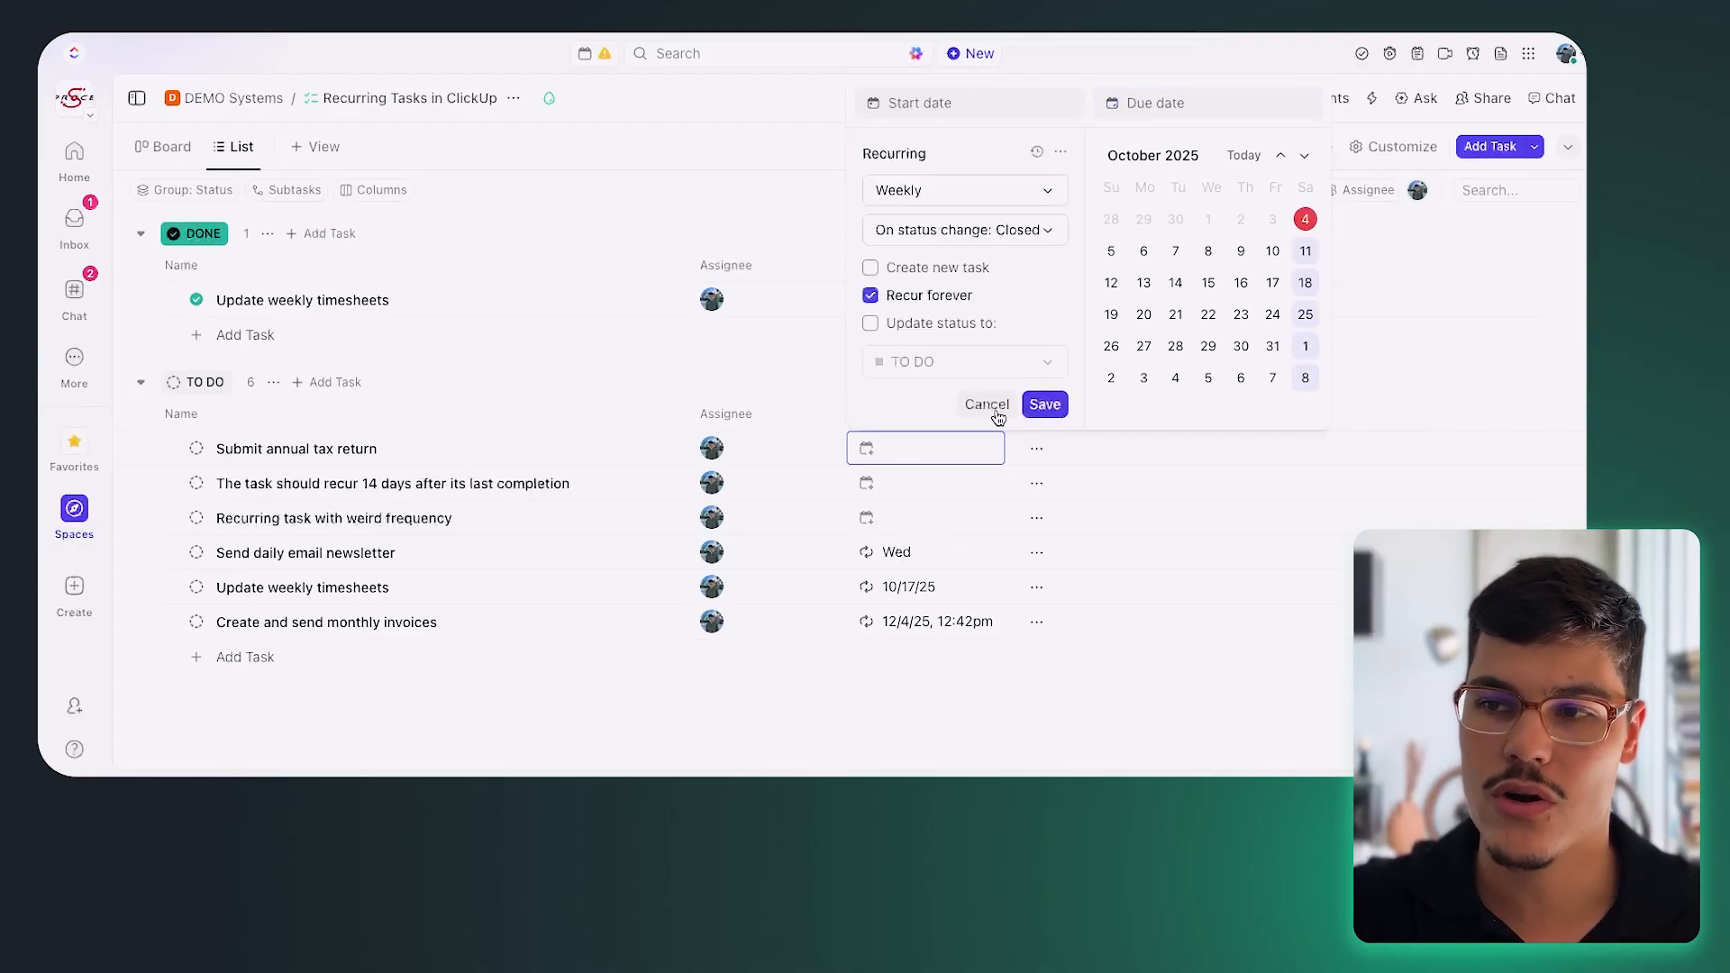
click(937, 190)
click(935, 316)
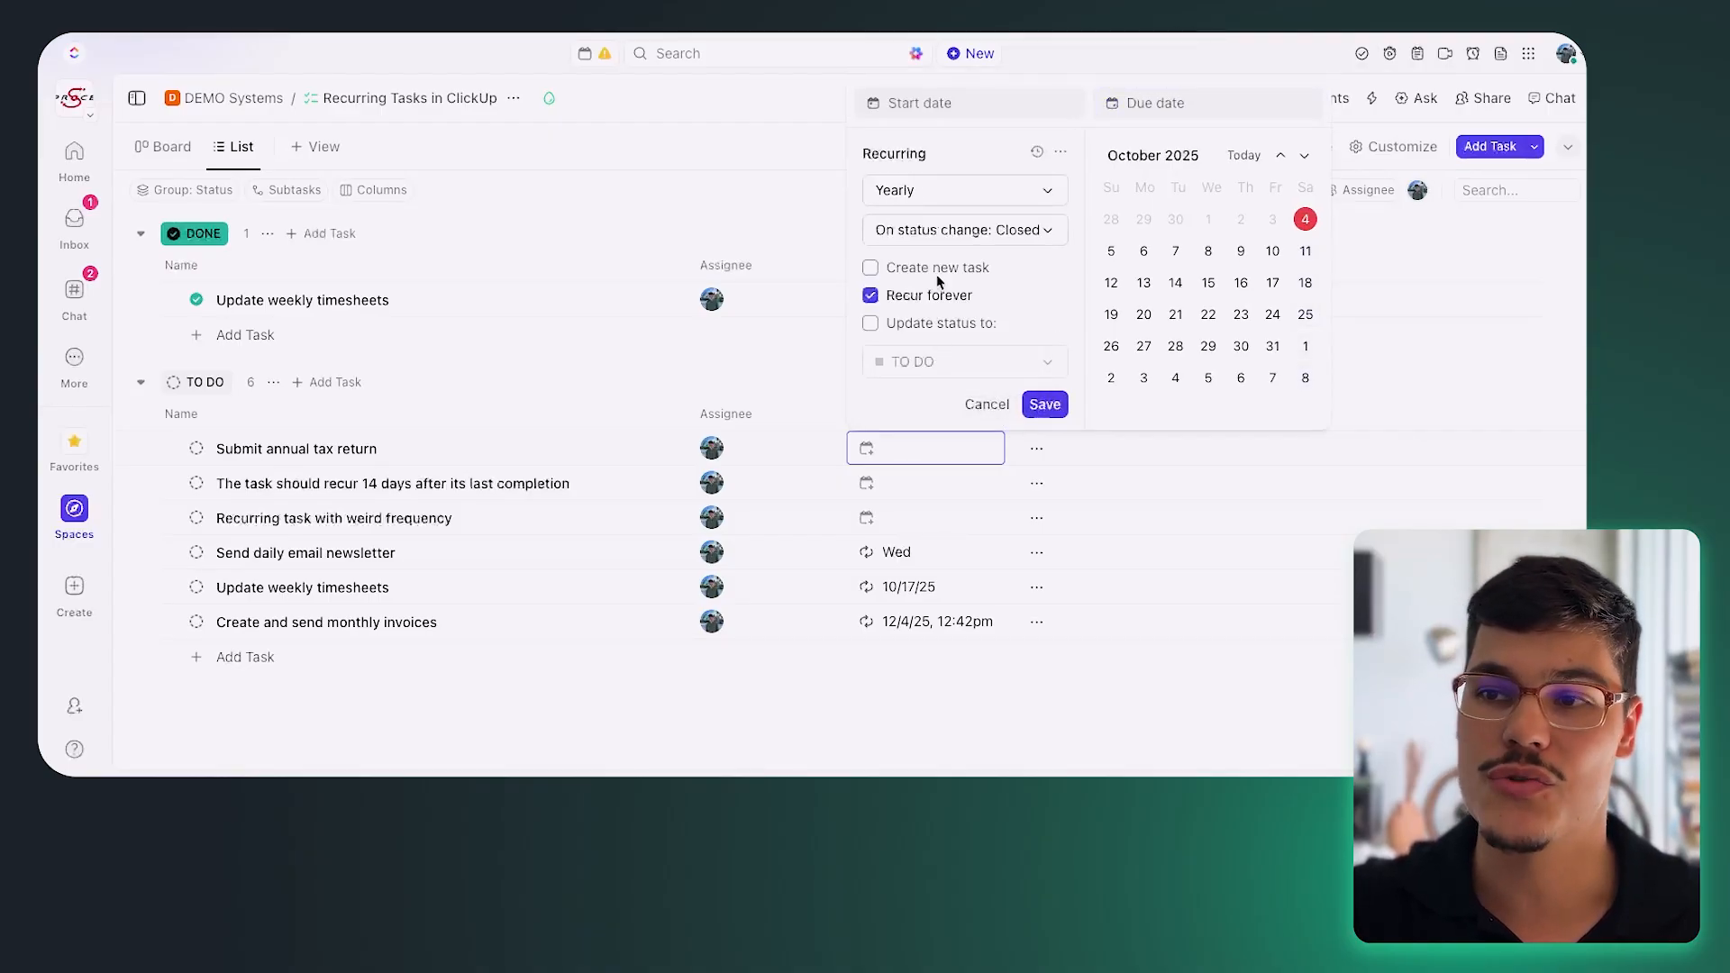
click(937, 233)
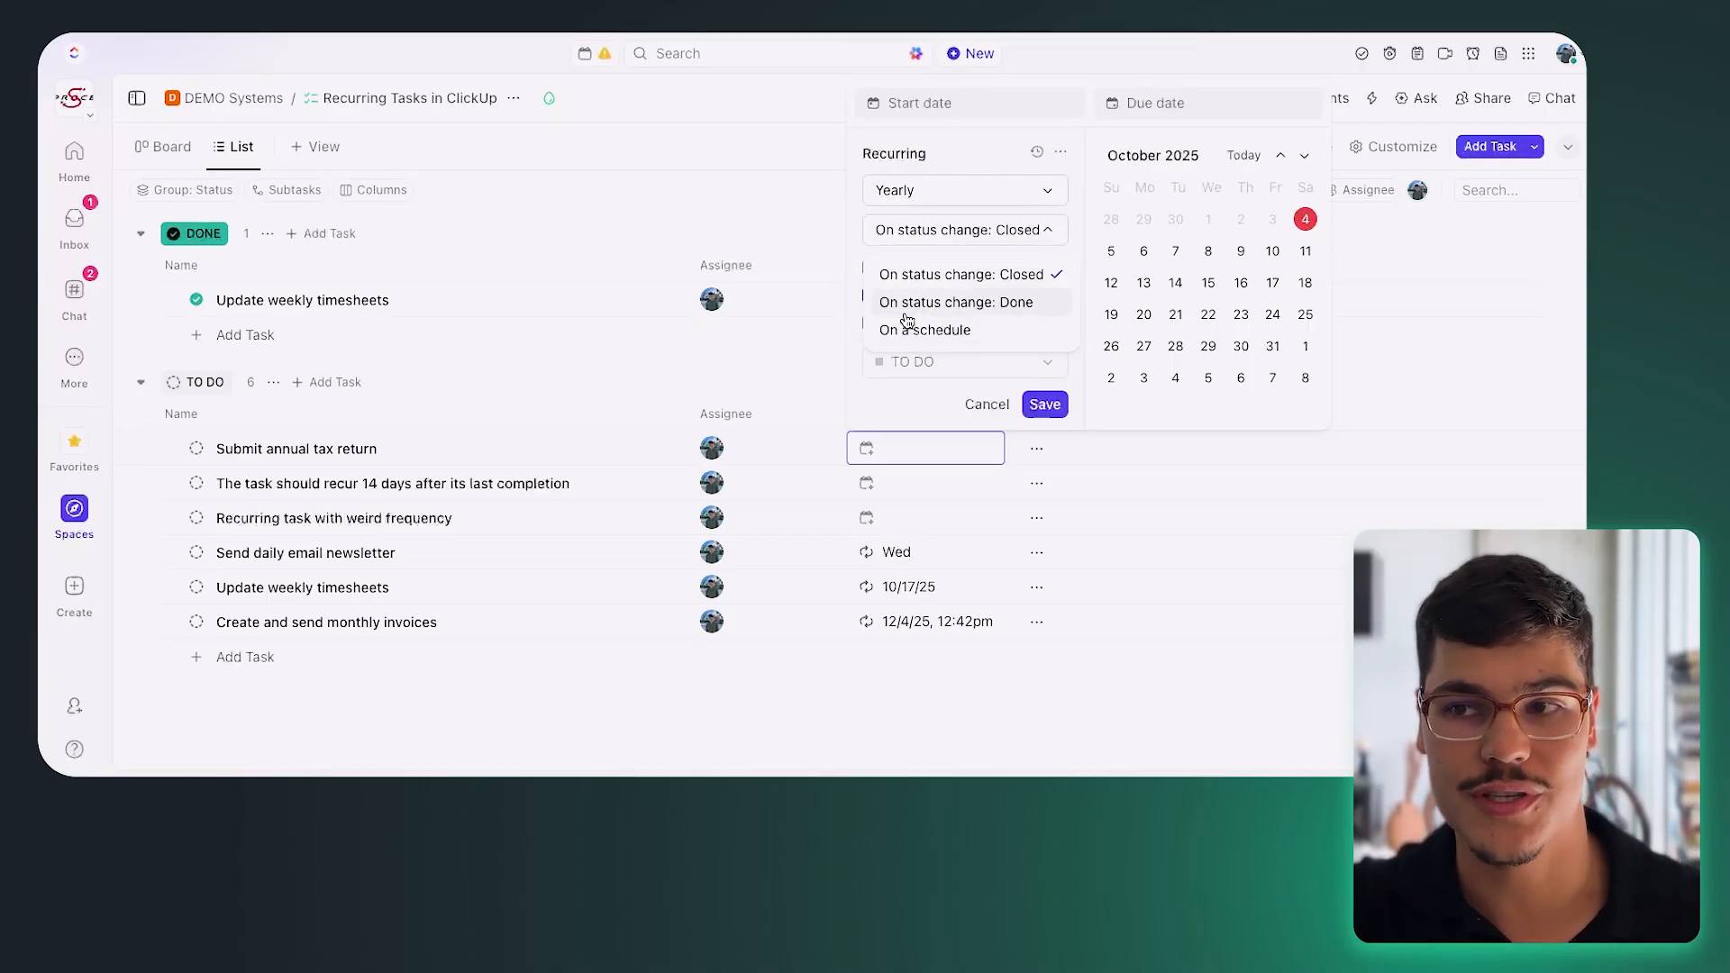
click(901, 286)
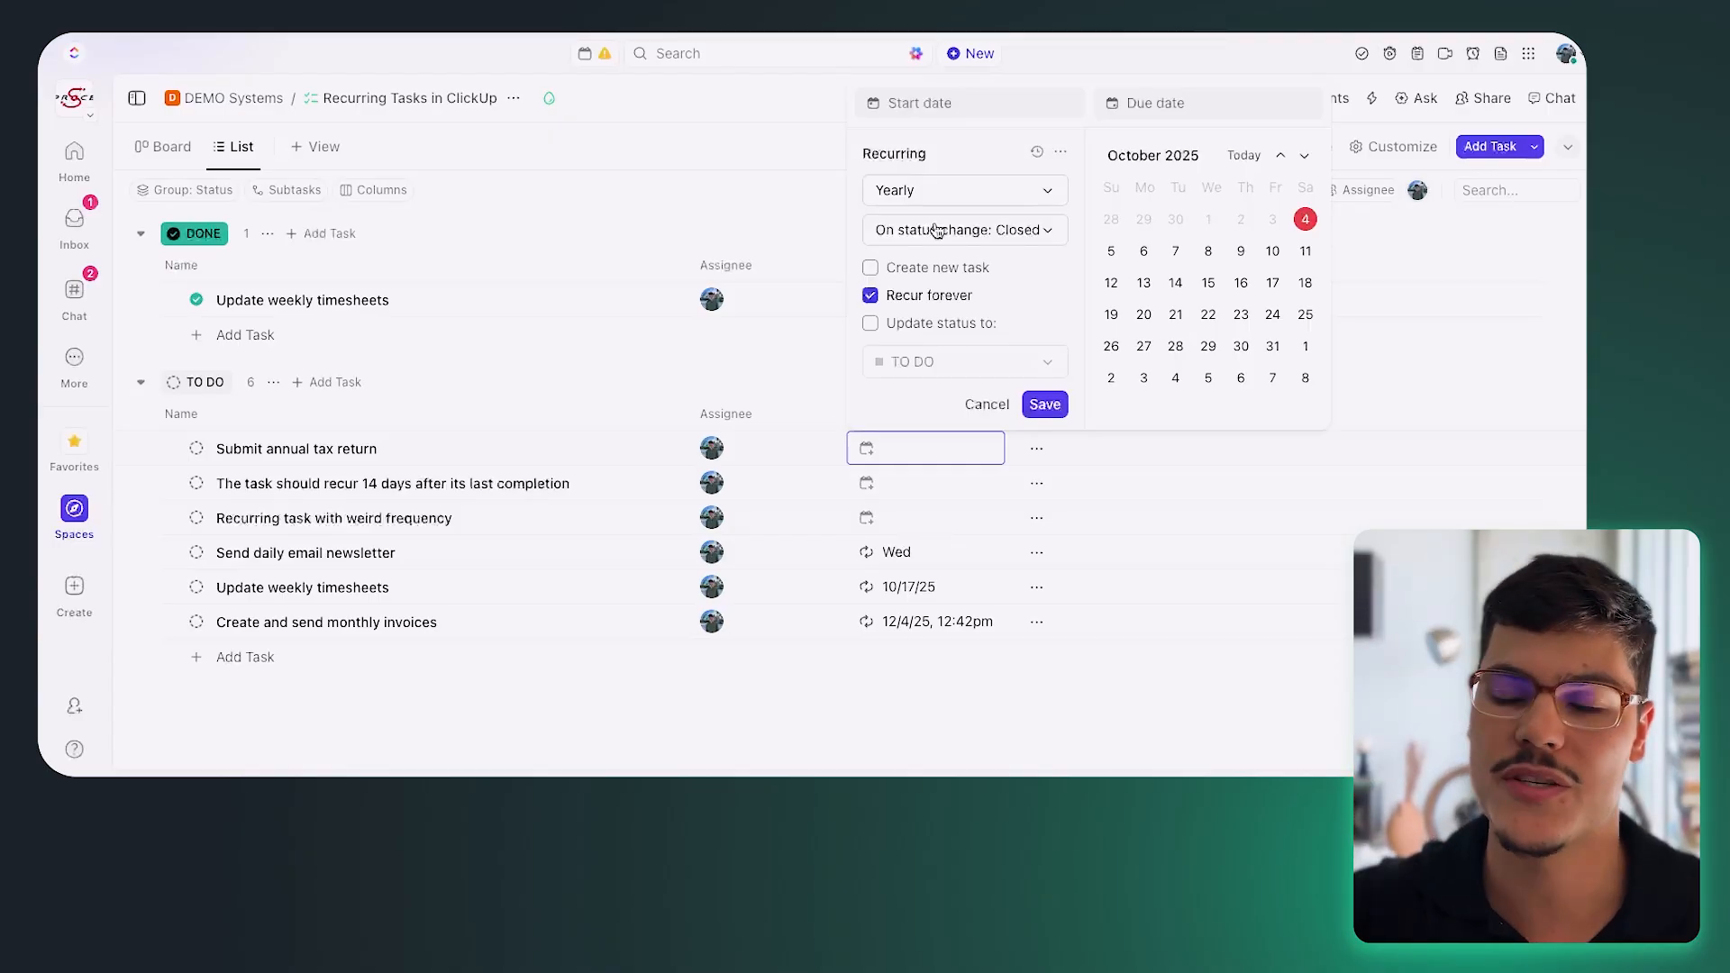
Have the tax return recurrence create a new task and review what is included in it.
click(870, 270)
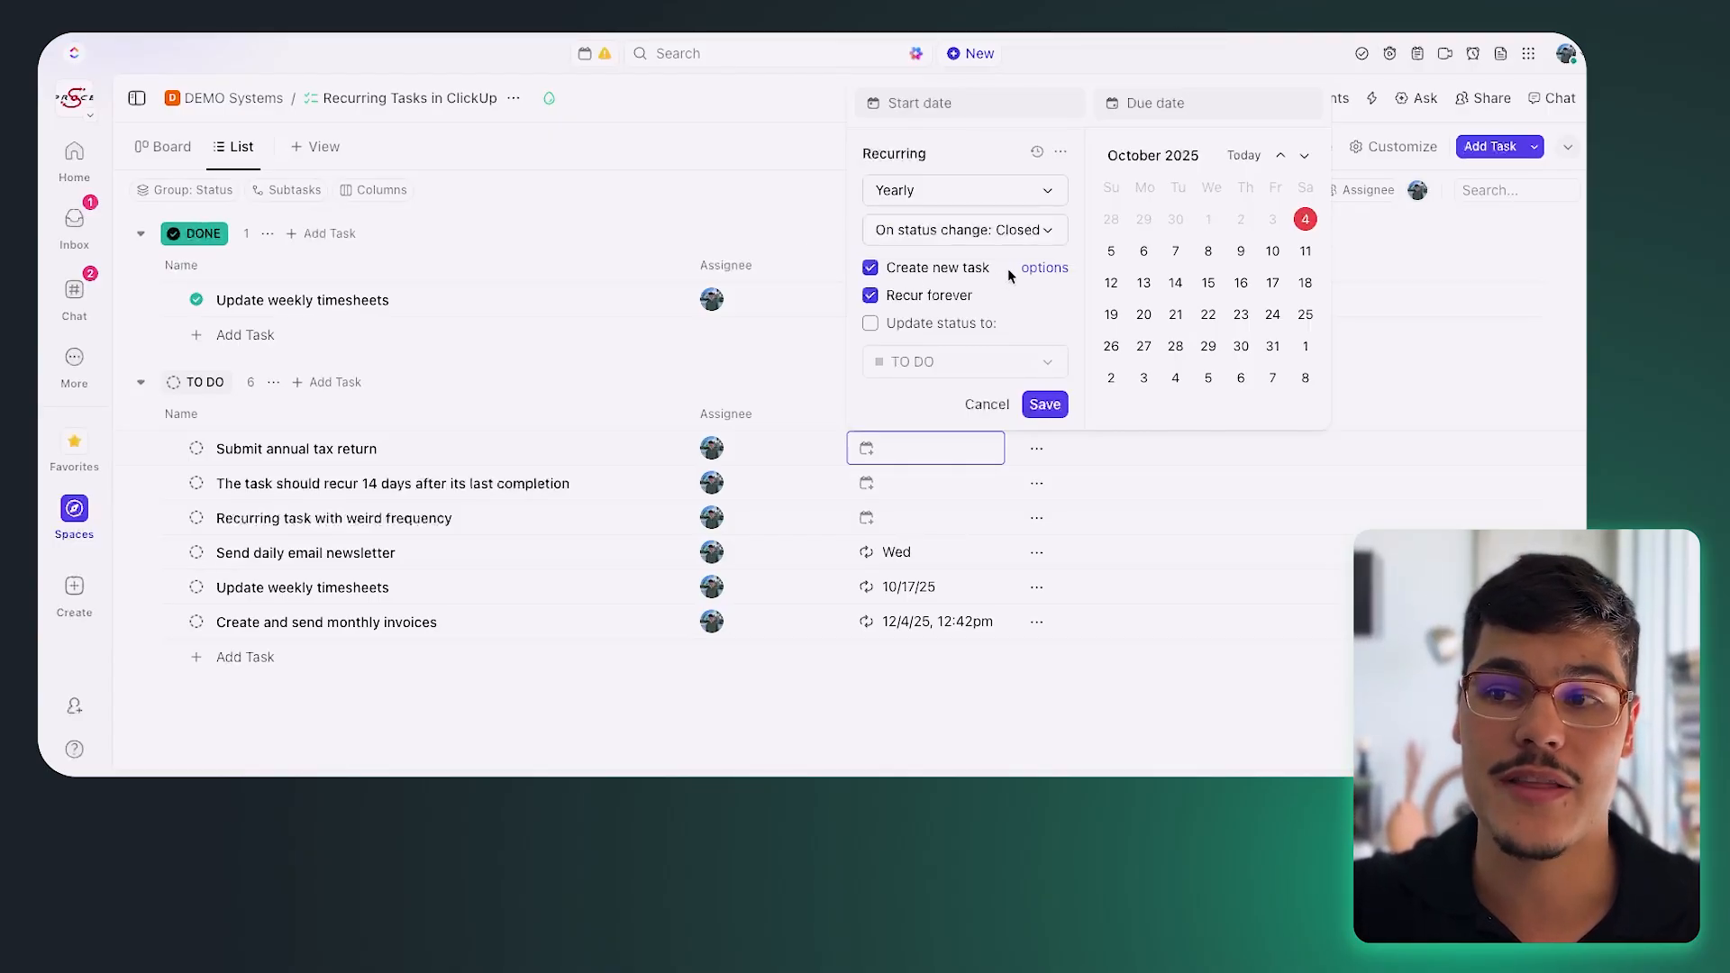
click(1036, 270)
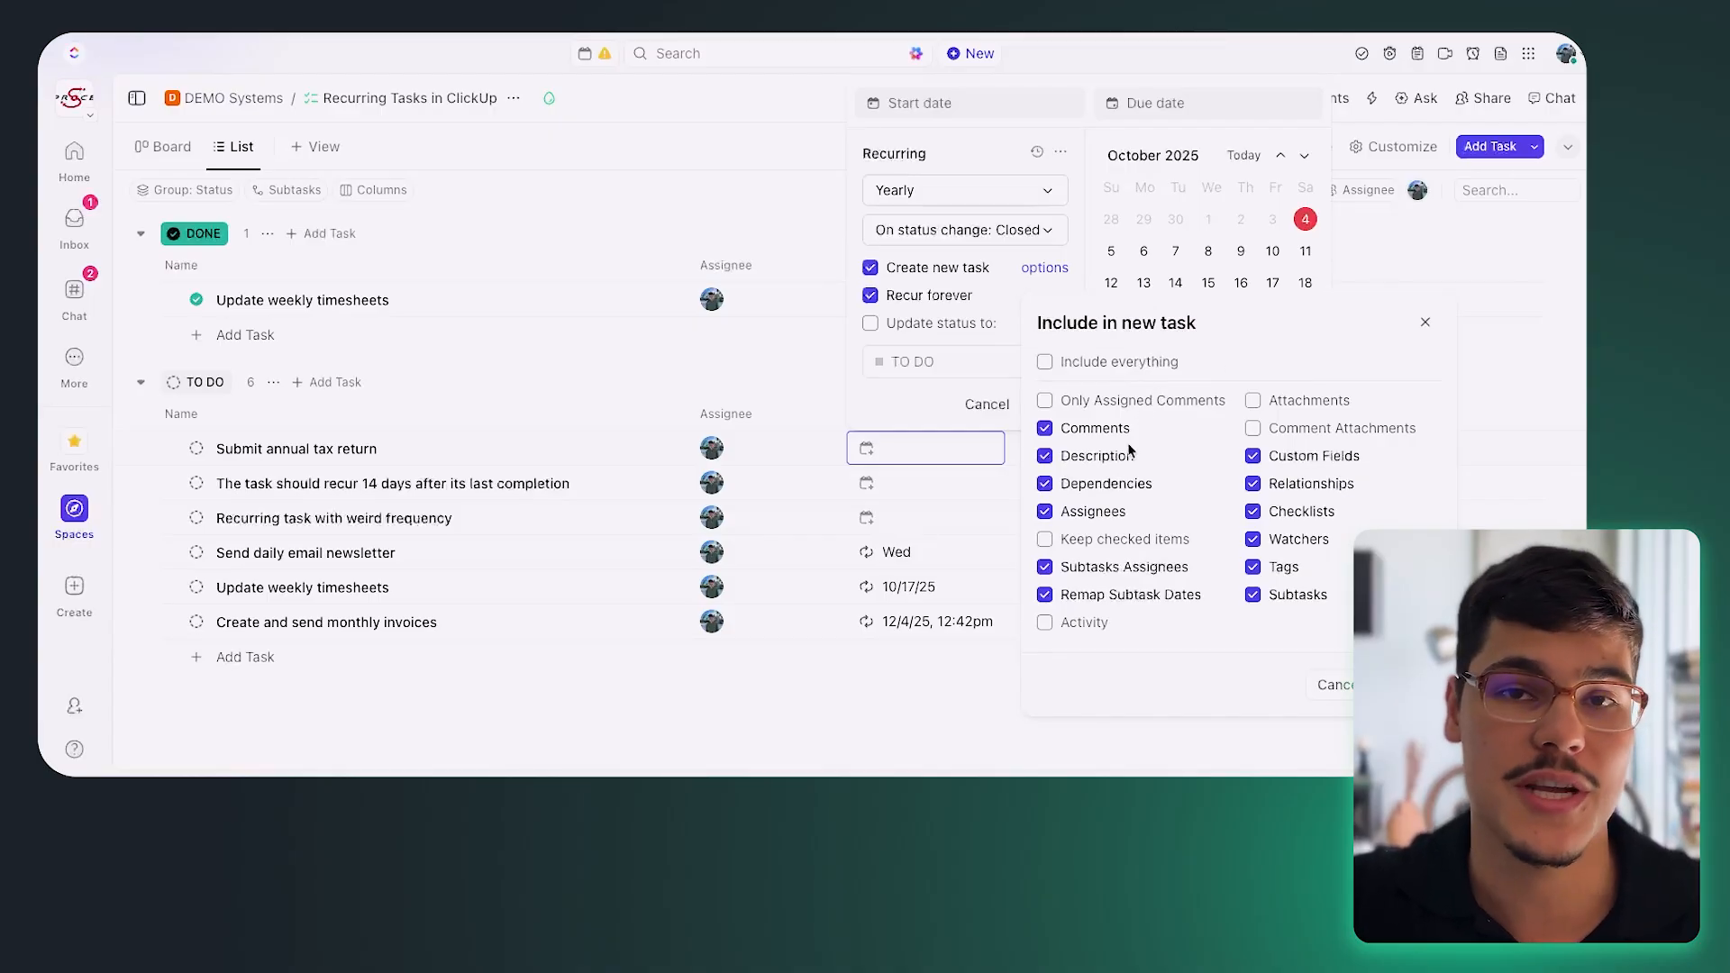
click(1428, 324)
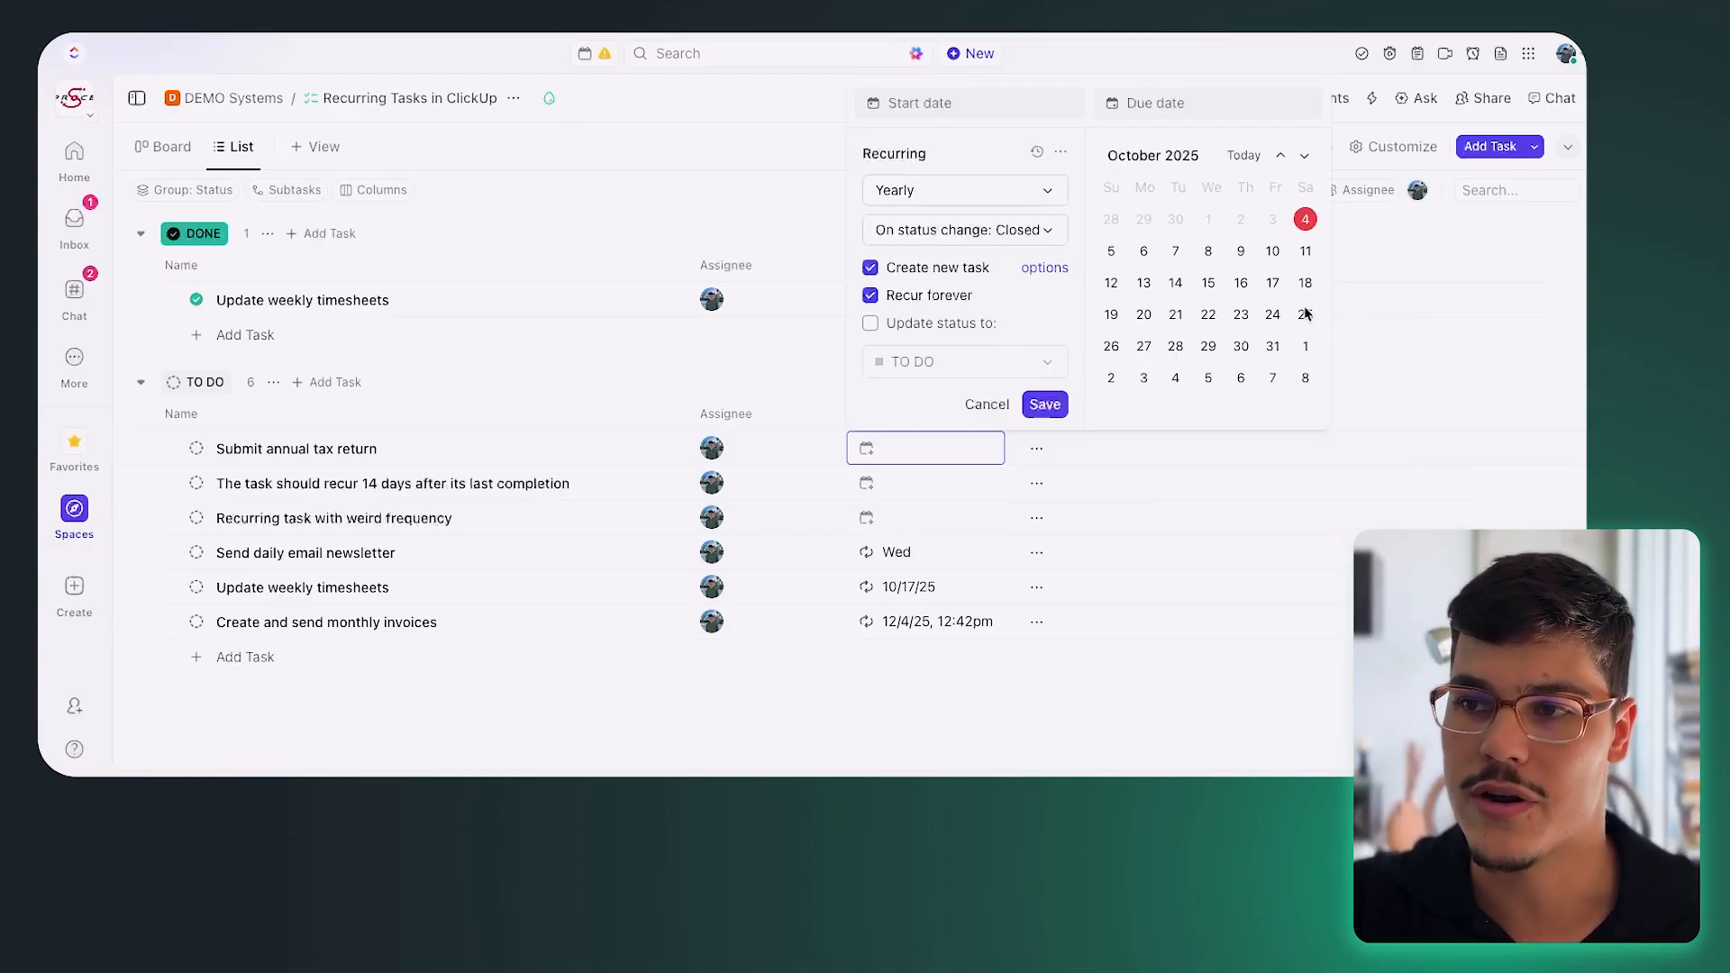
Turn off "Recur forever" for the tax return recurrence and set it to repeat 5 times.
click(870, 295)
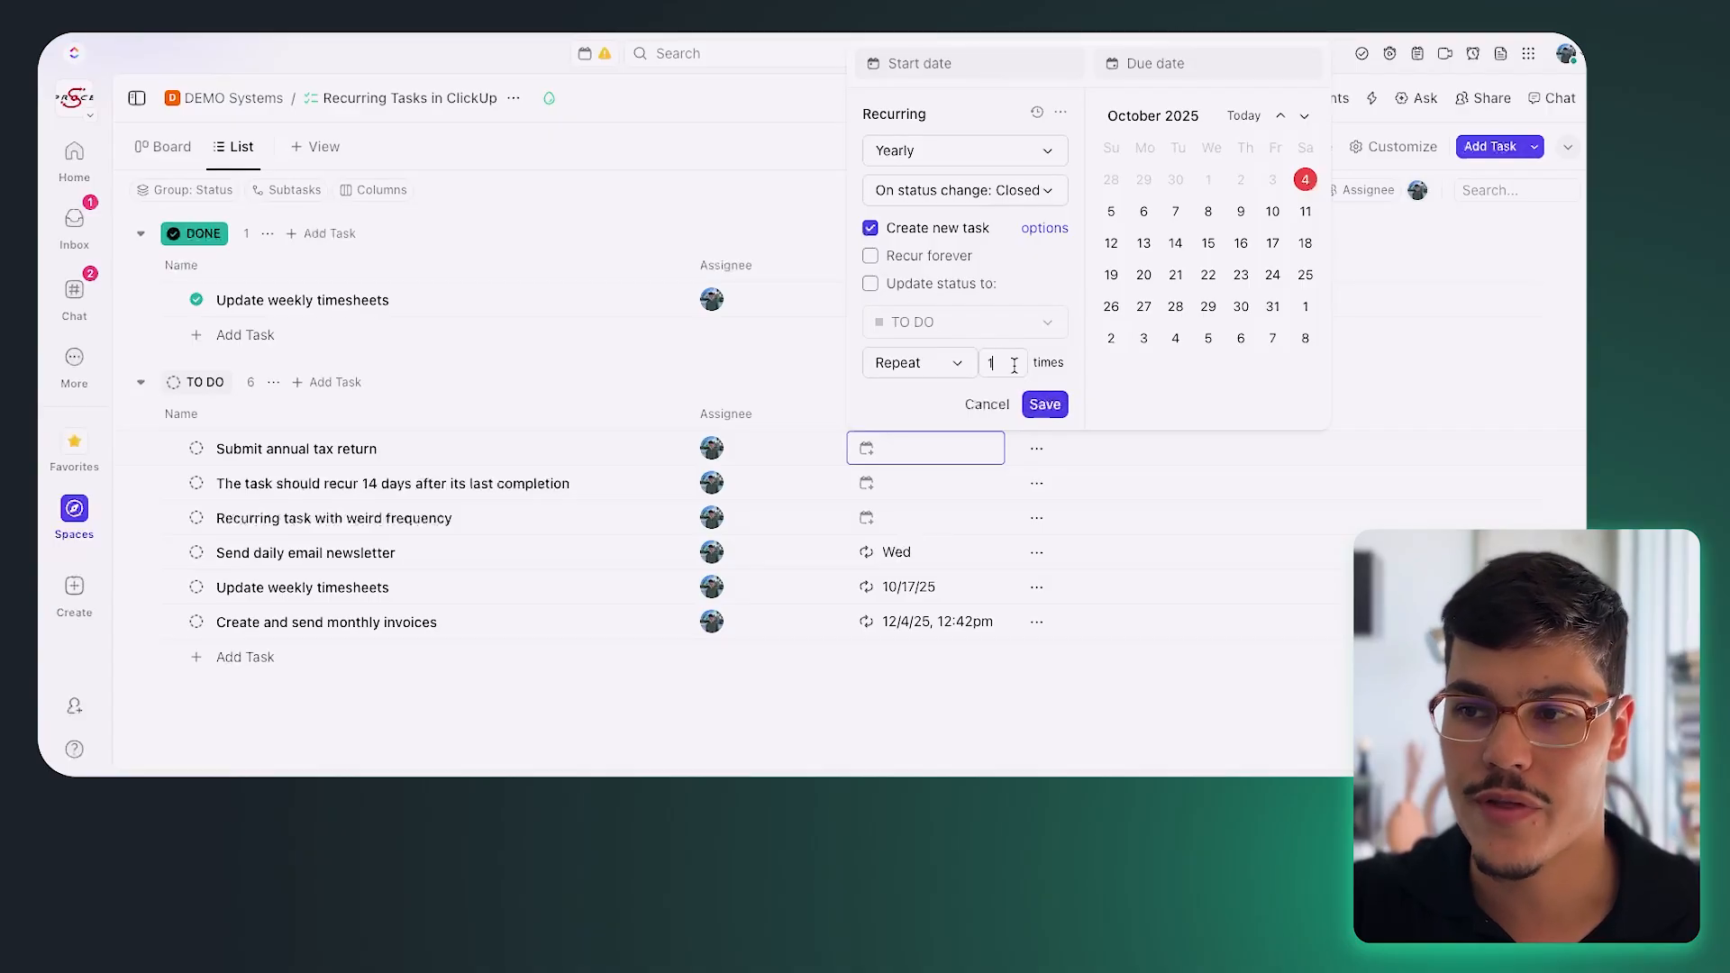
text(5)
click(871, 381)
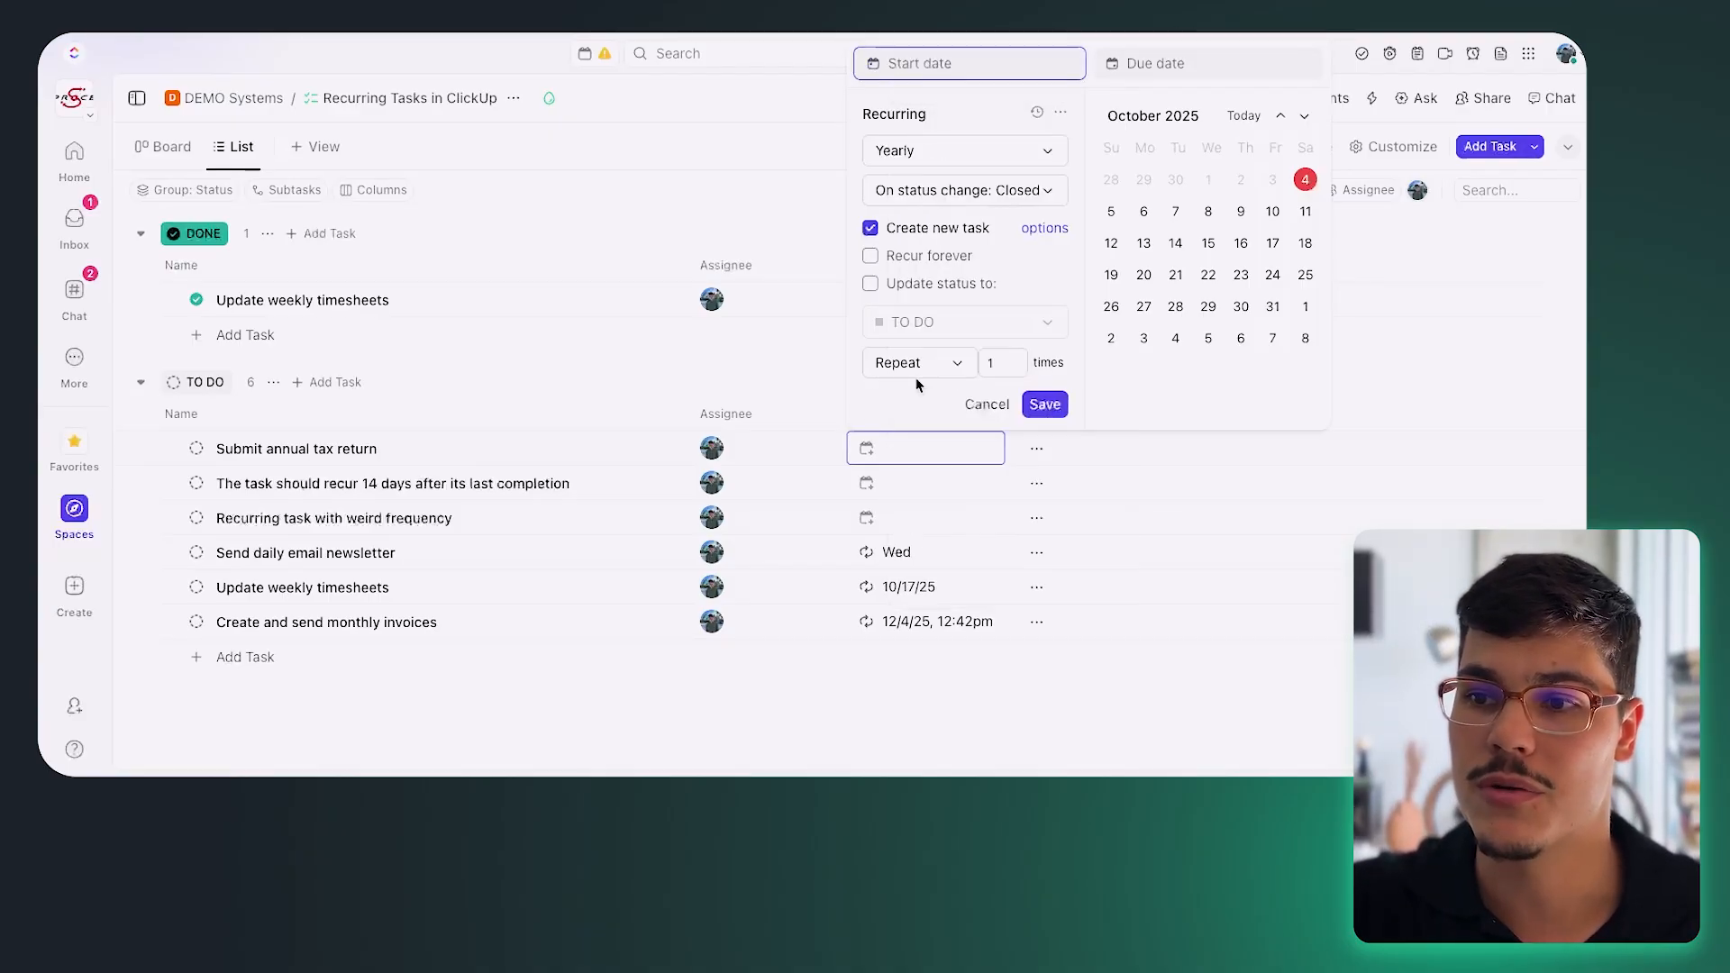
click(995, 362)
key(BackSpace)
text(5)
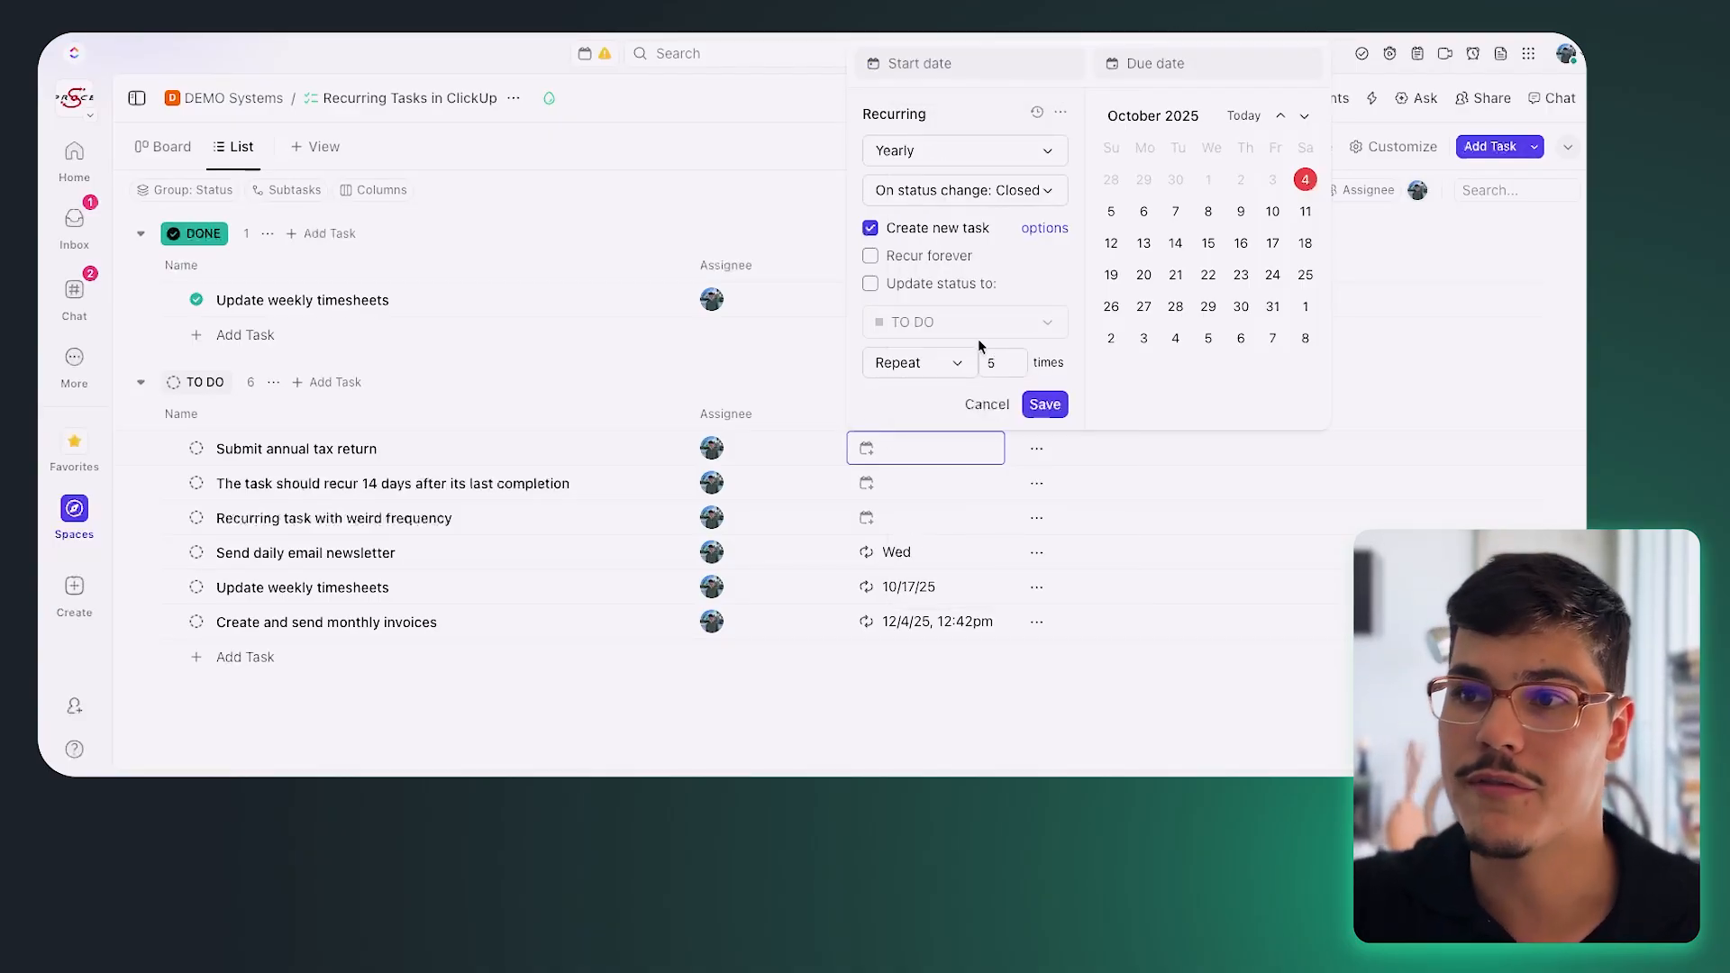
Make the recurrence update the status to TO DO and set both its start date and due date to October 4, 2025.
click(916, 285)
click(916, 325)
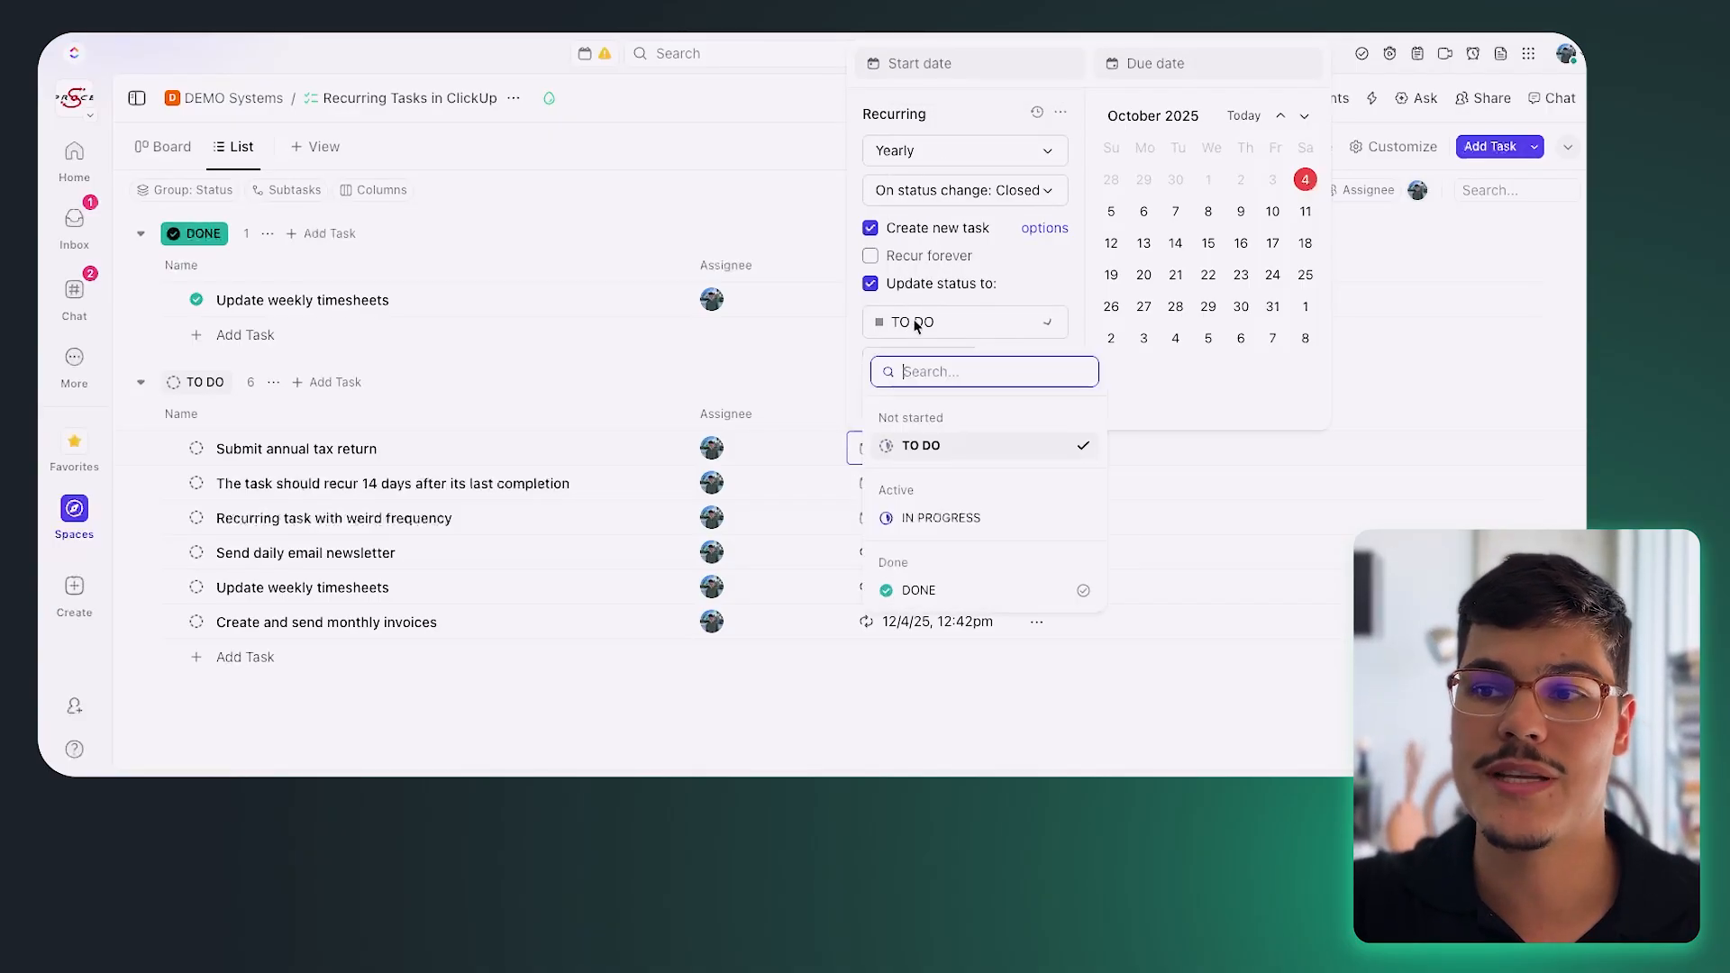
click(930, 446)
click(1305, 180)
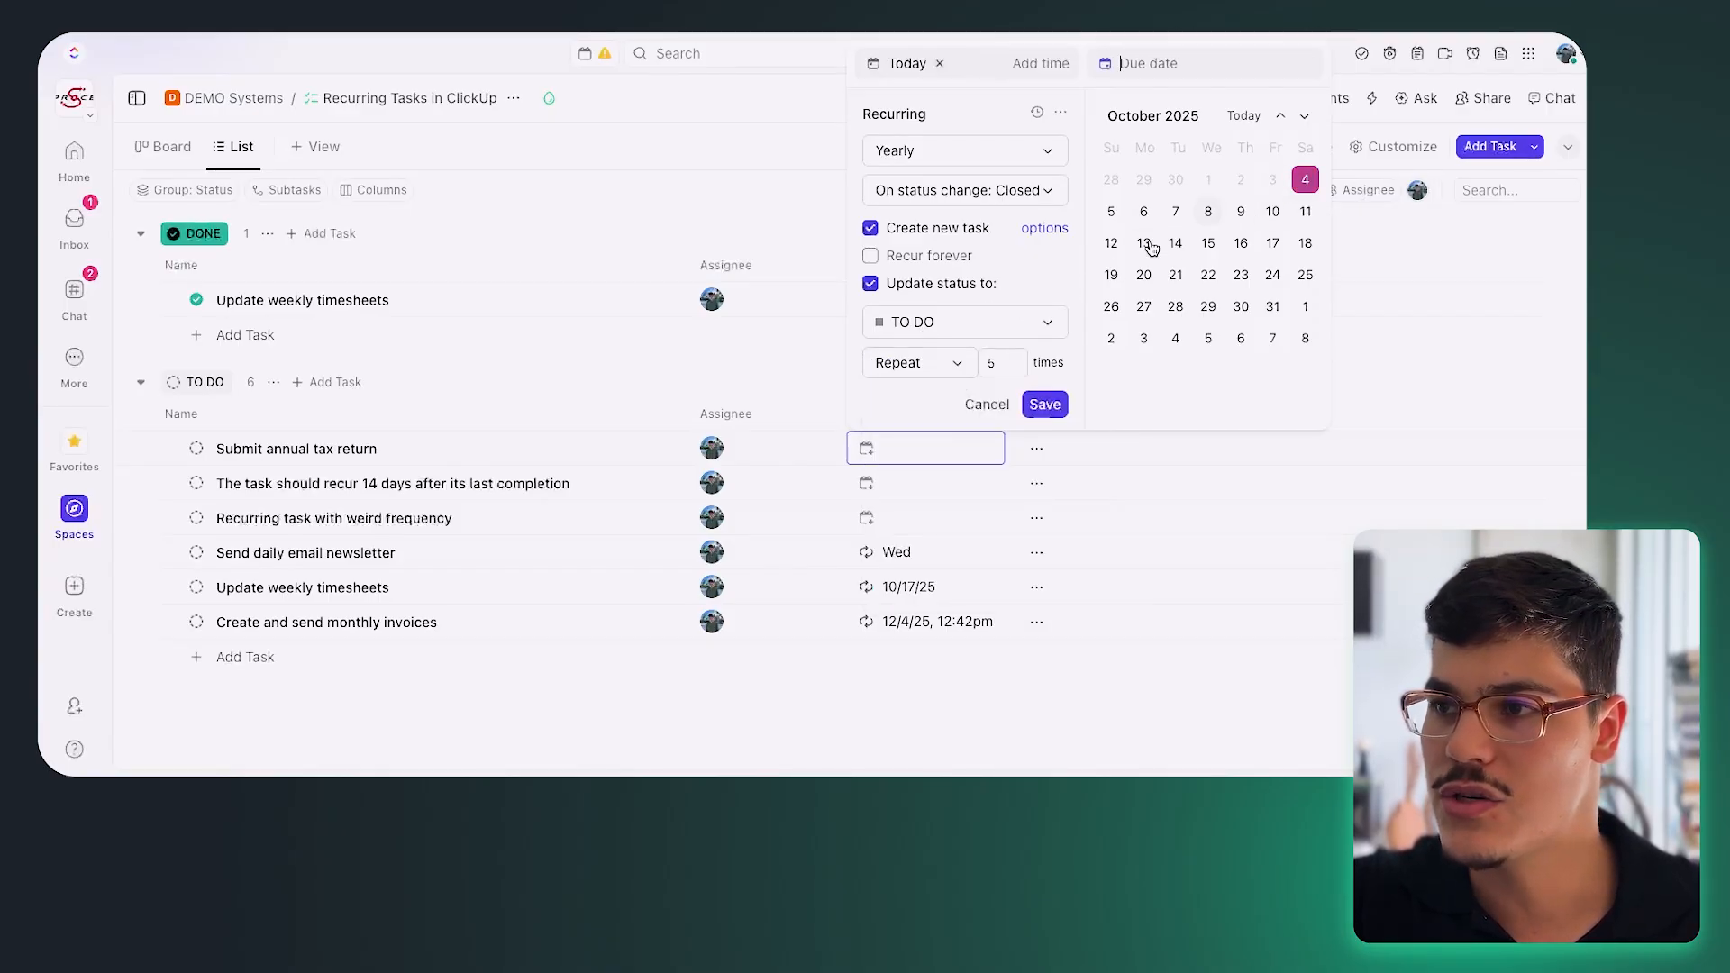
click(1304, 180)
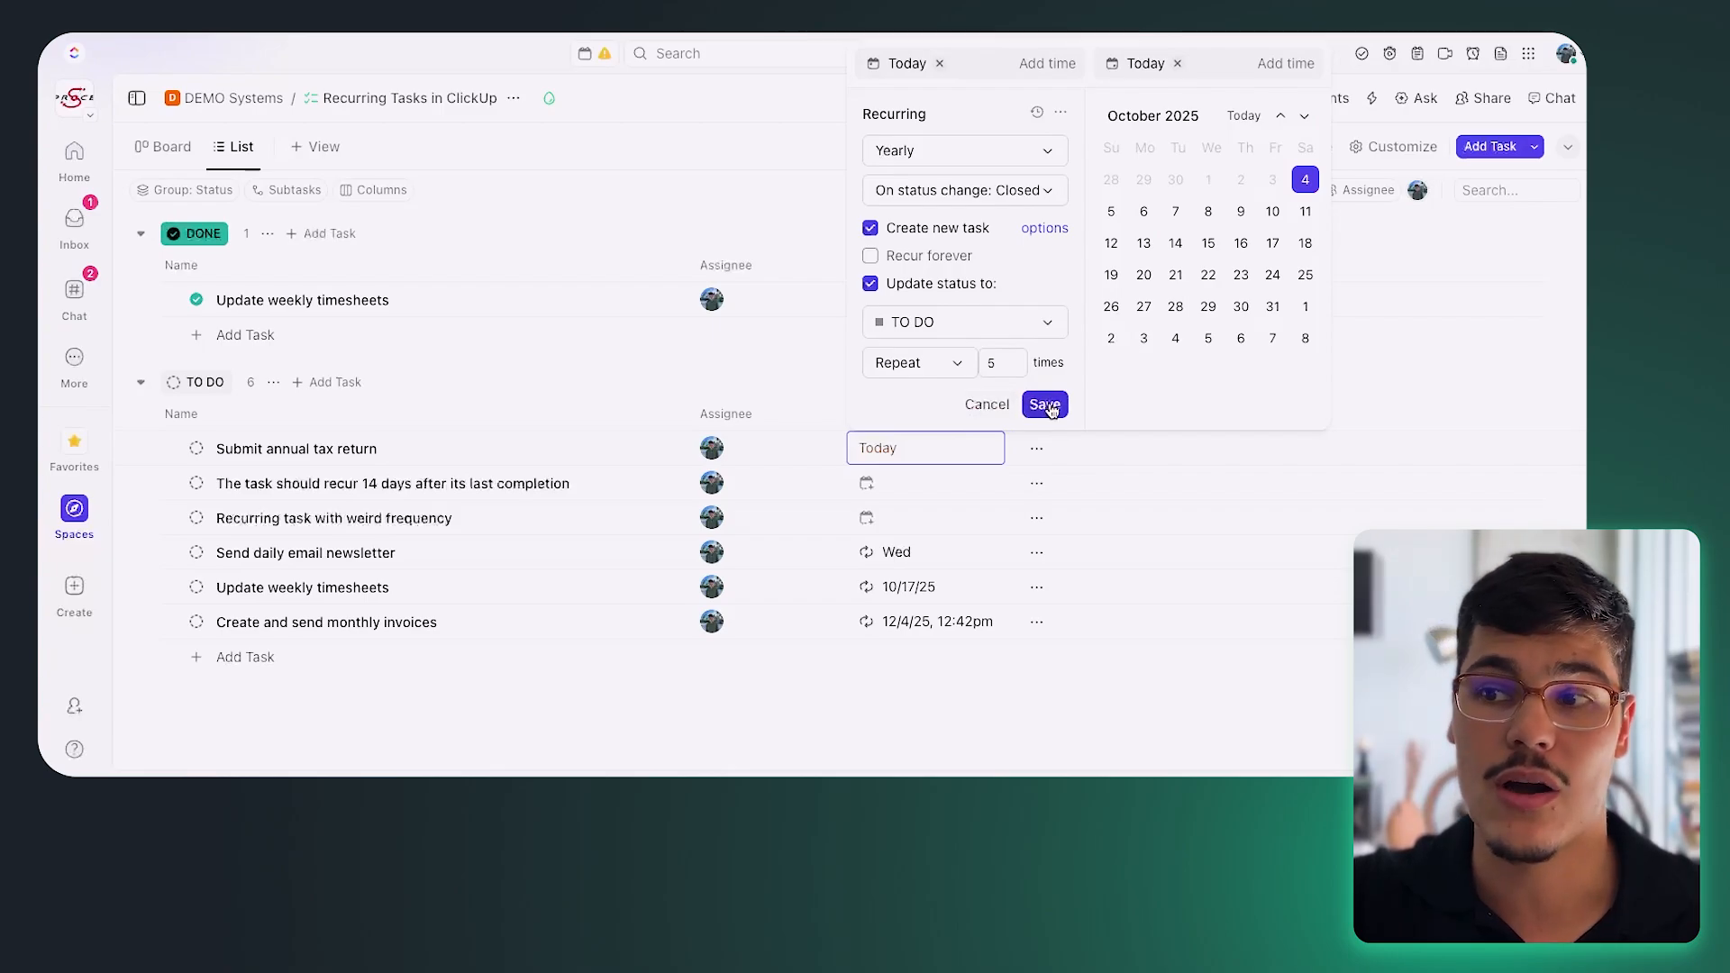
Examine the calendar month by month through September 2031 for the scheduled yearly dates of the tax return task.
scroll(1277, 252, down, 18)
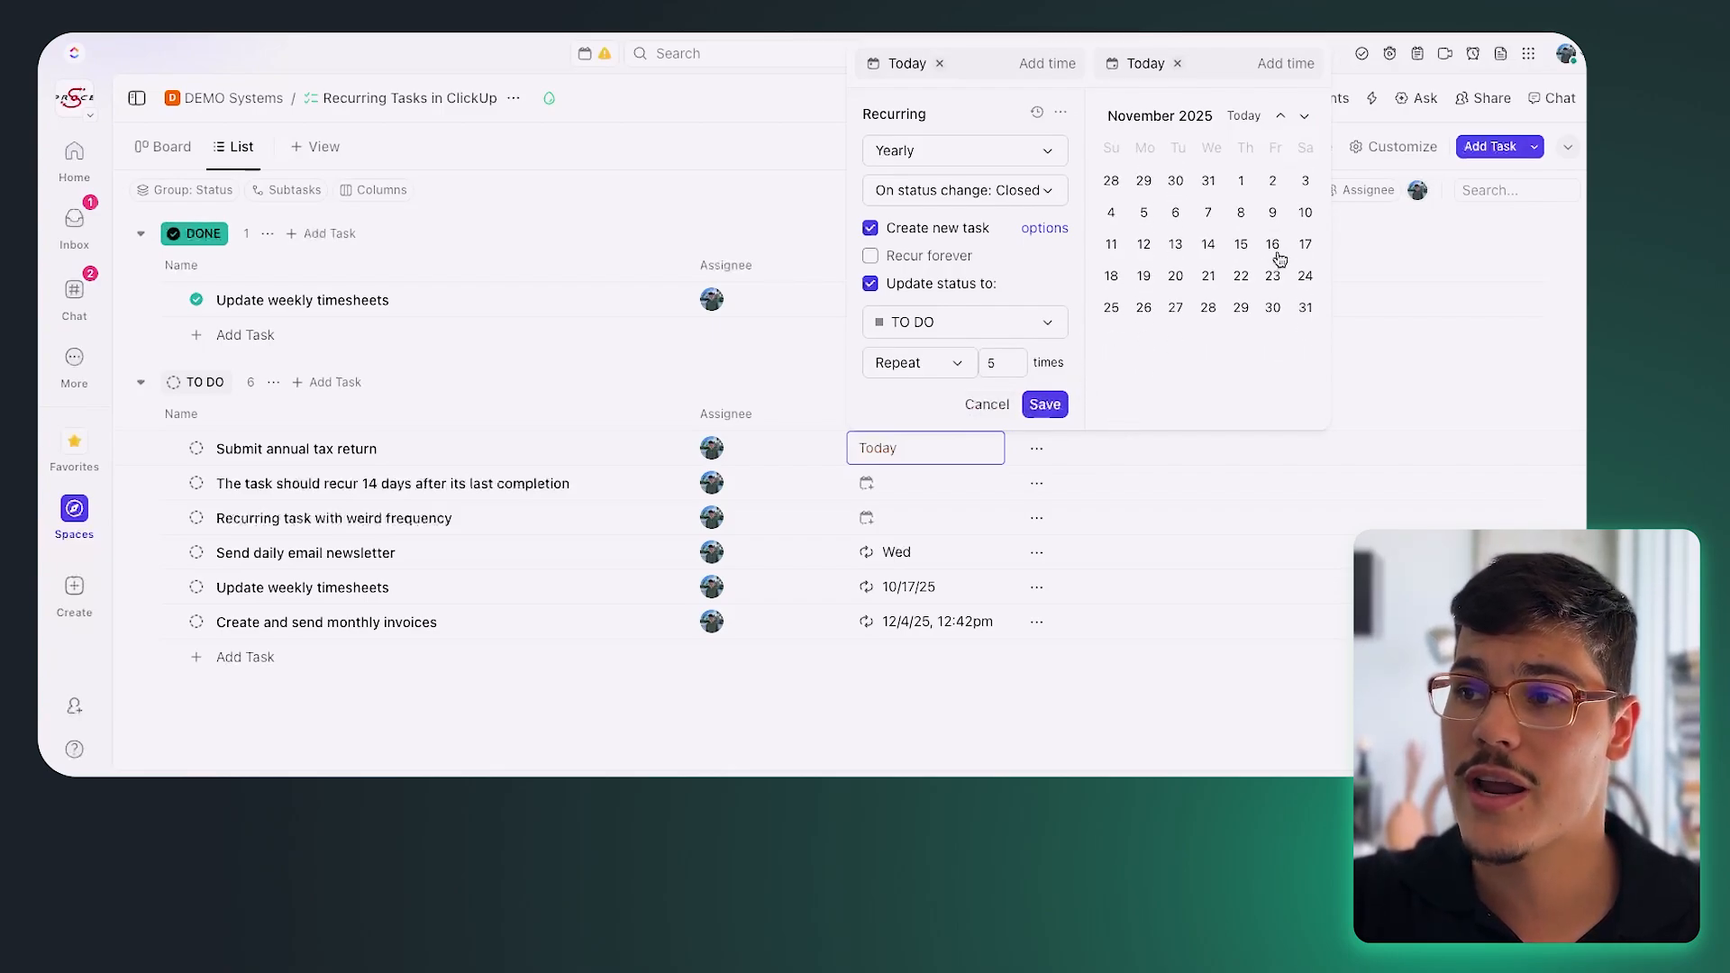
scroll(1279, 260, down, 20)
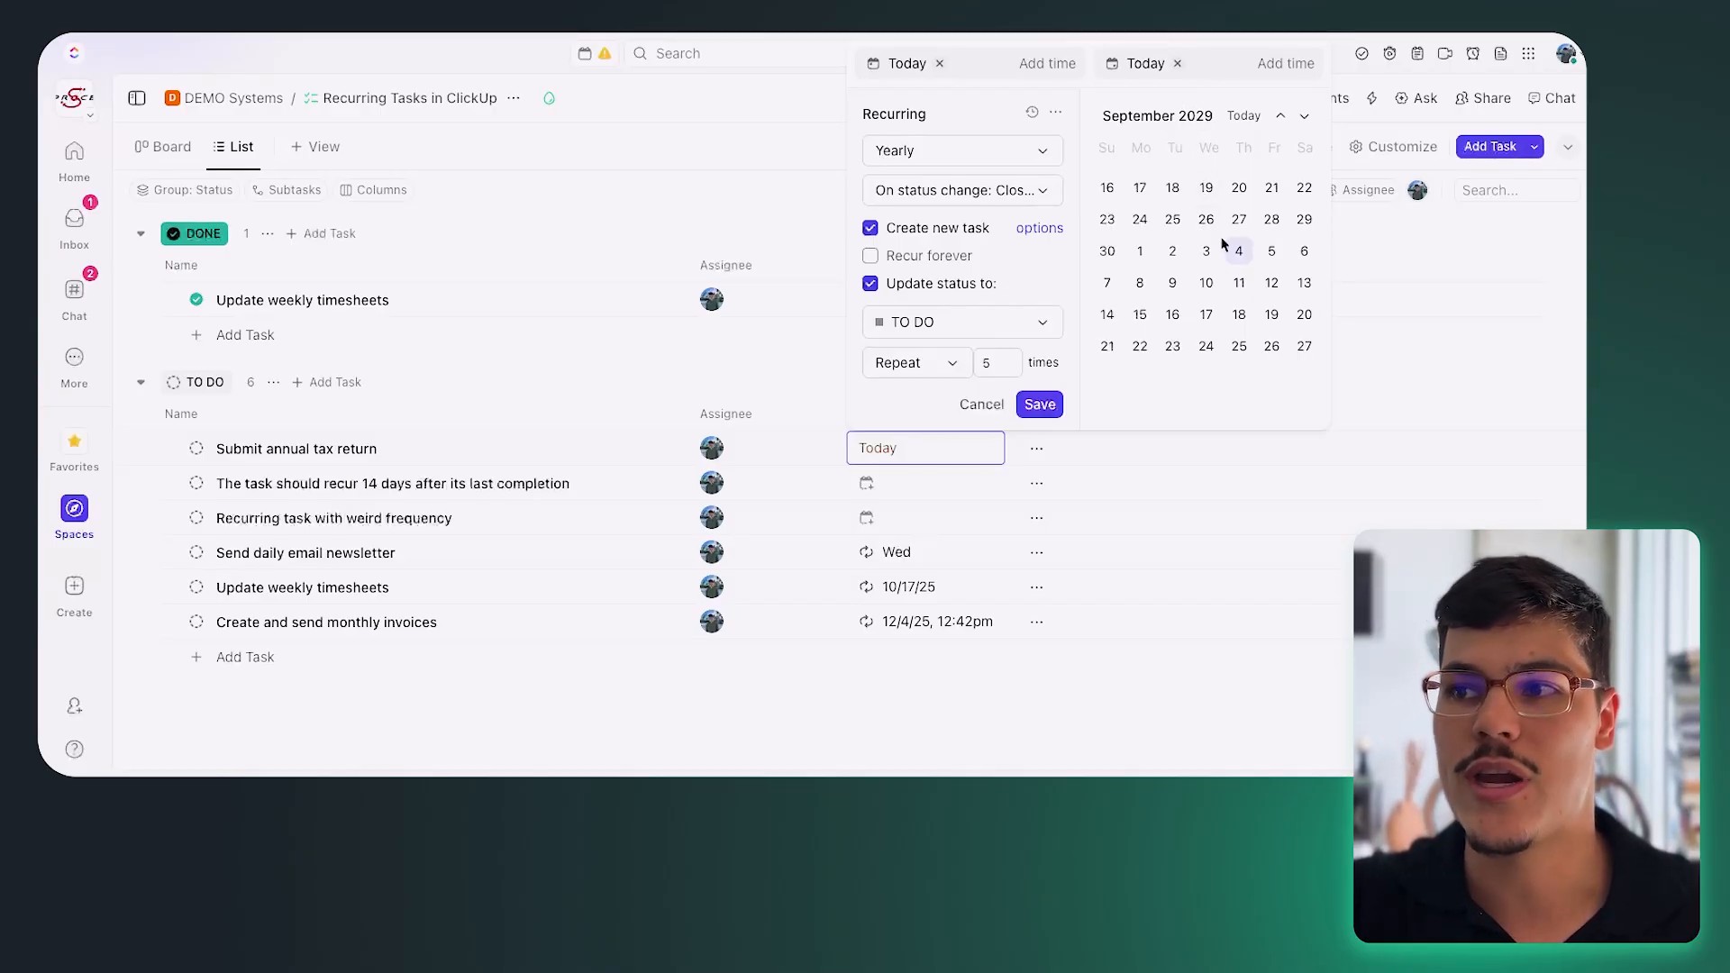
scroll(1224, 243, down, 10)
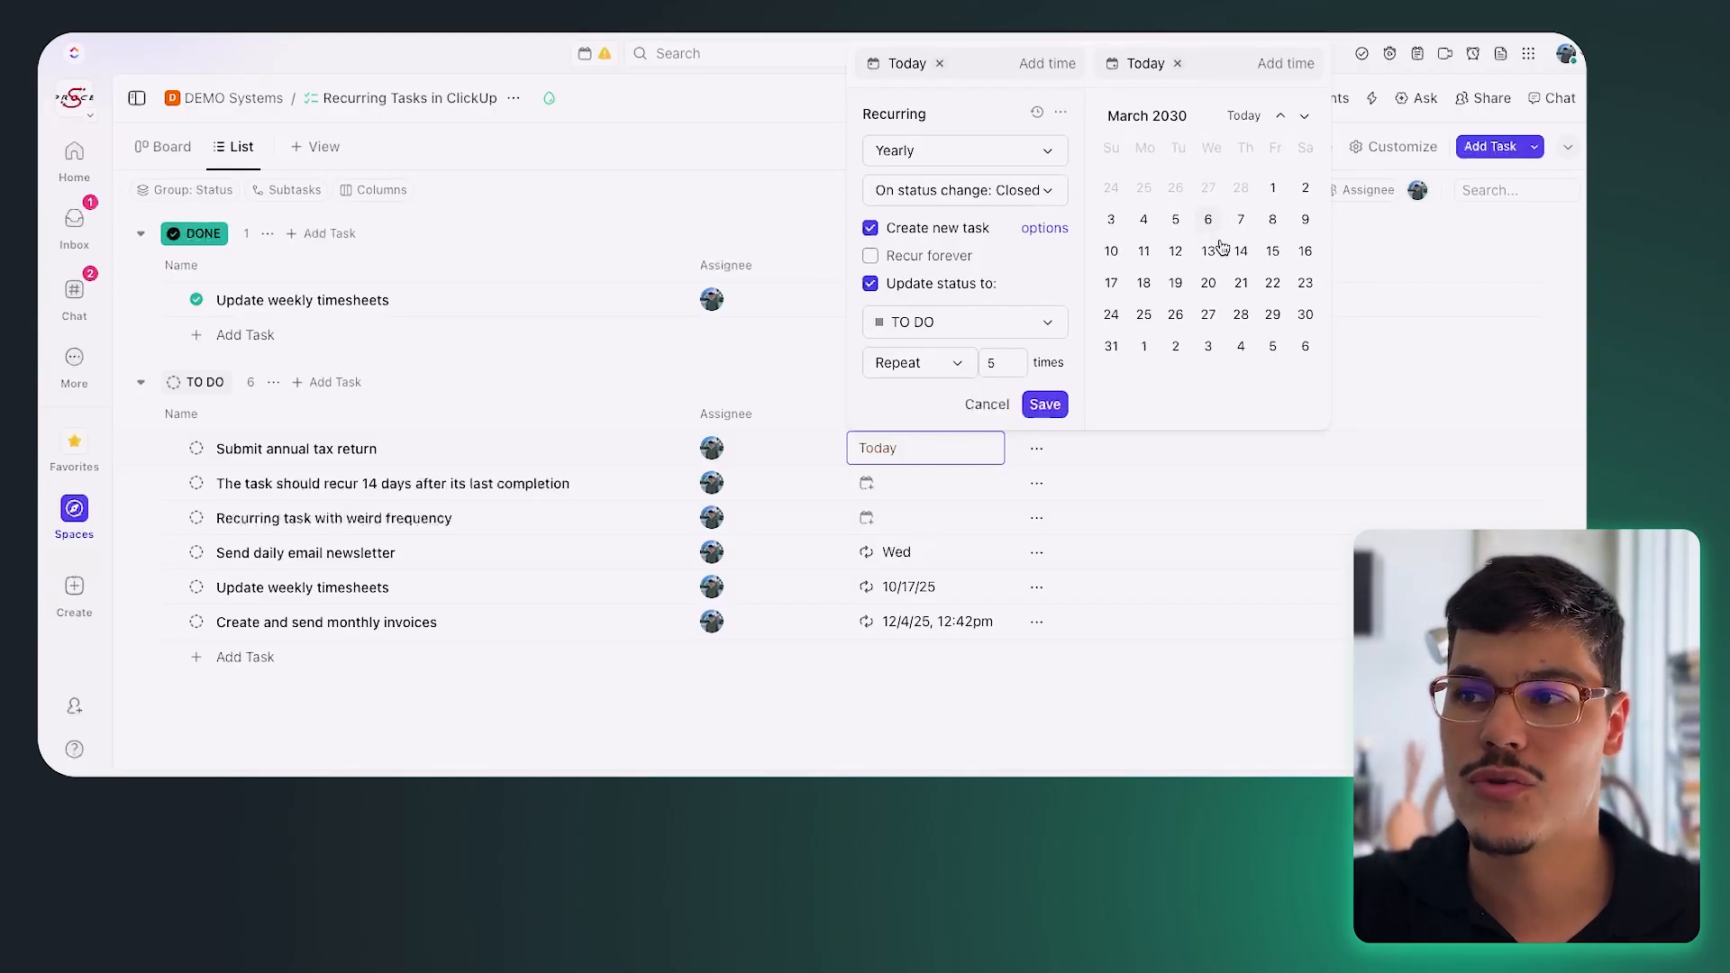
scroll(1221, 246, down, 5)
scroll(1222, 247, down, 5)
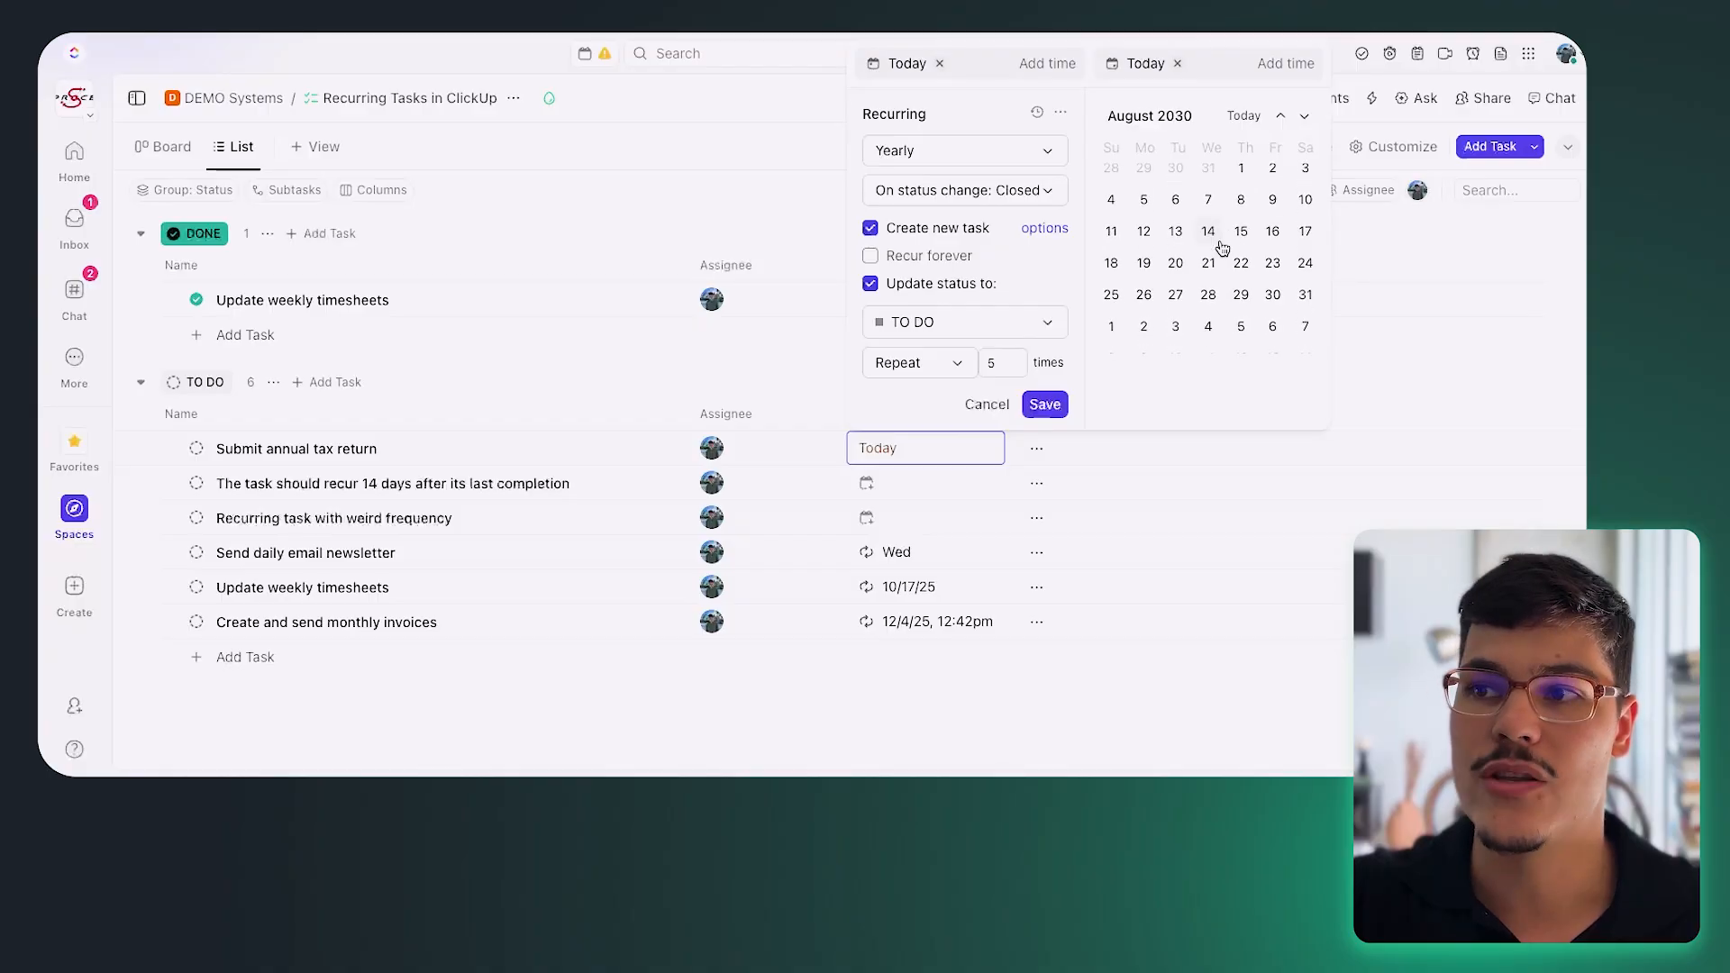
scroll(1207, 257, down, 8)
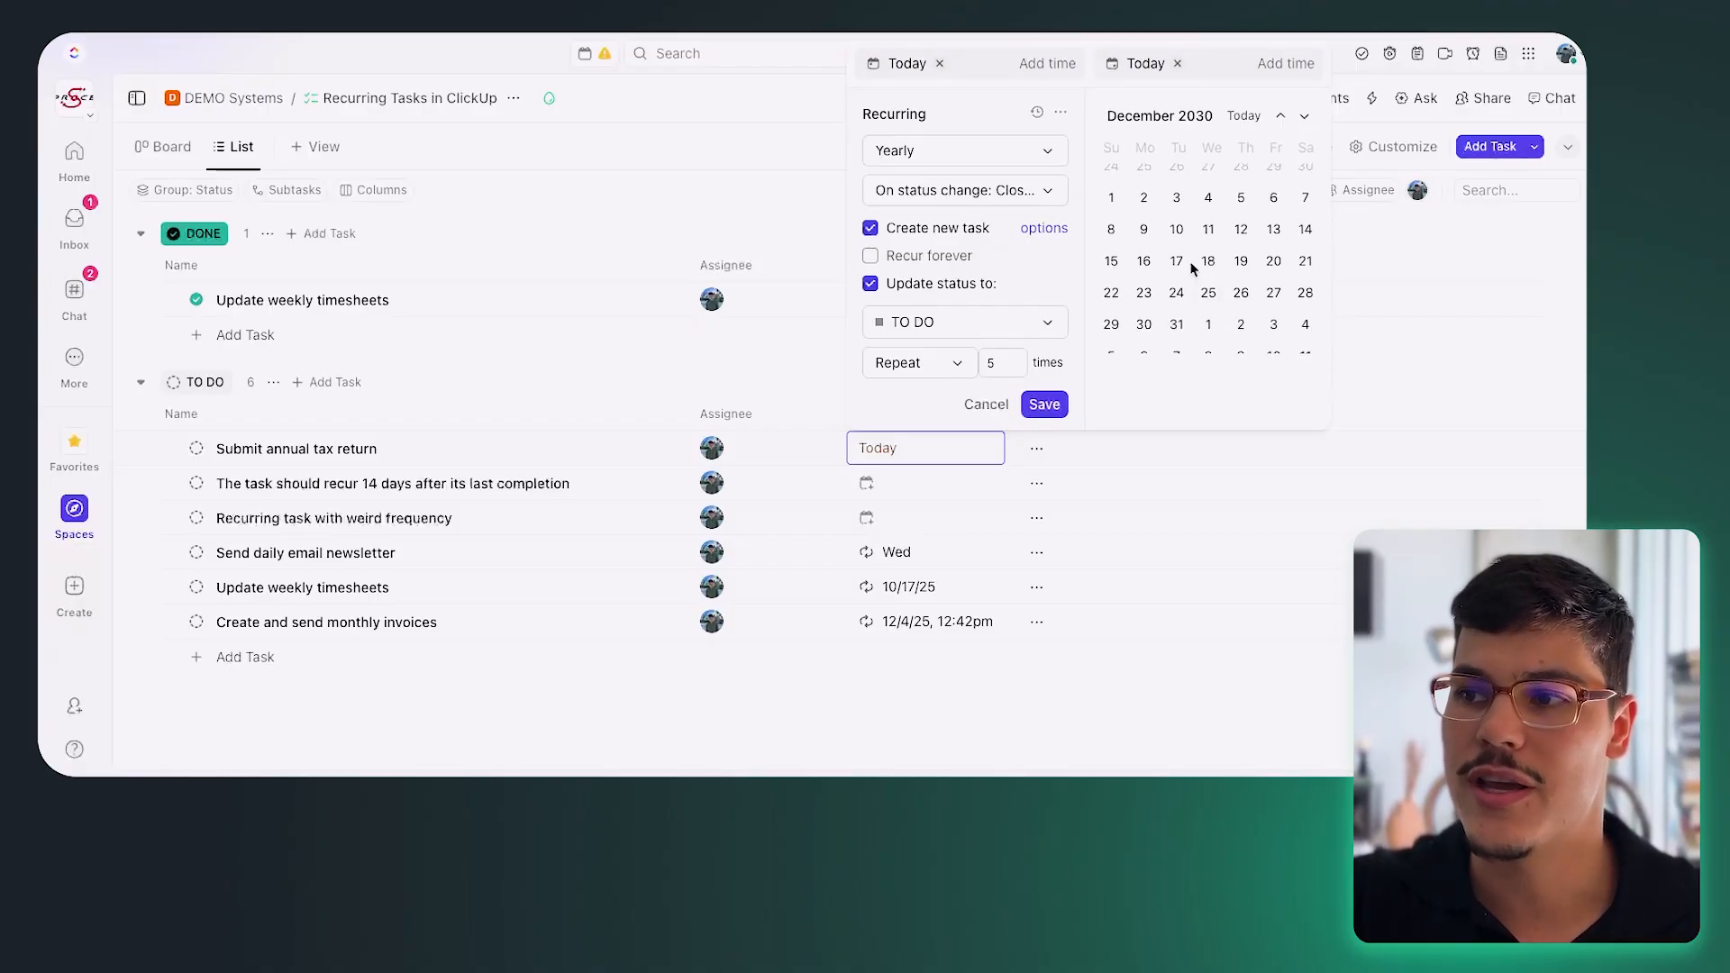
scroll(1190, 268, down, 6)
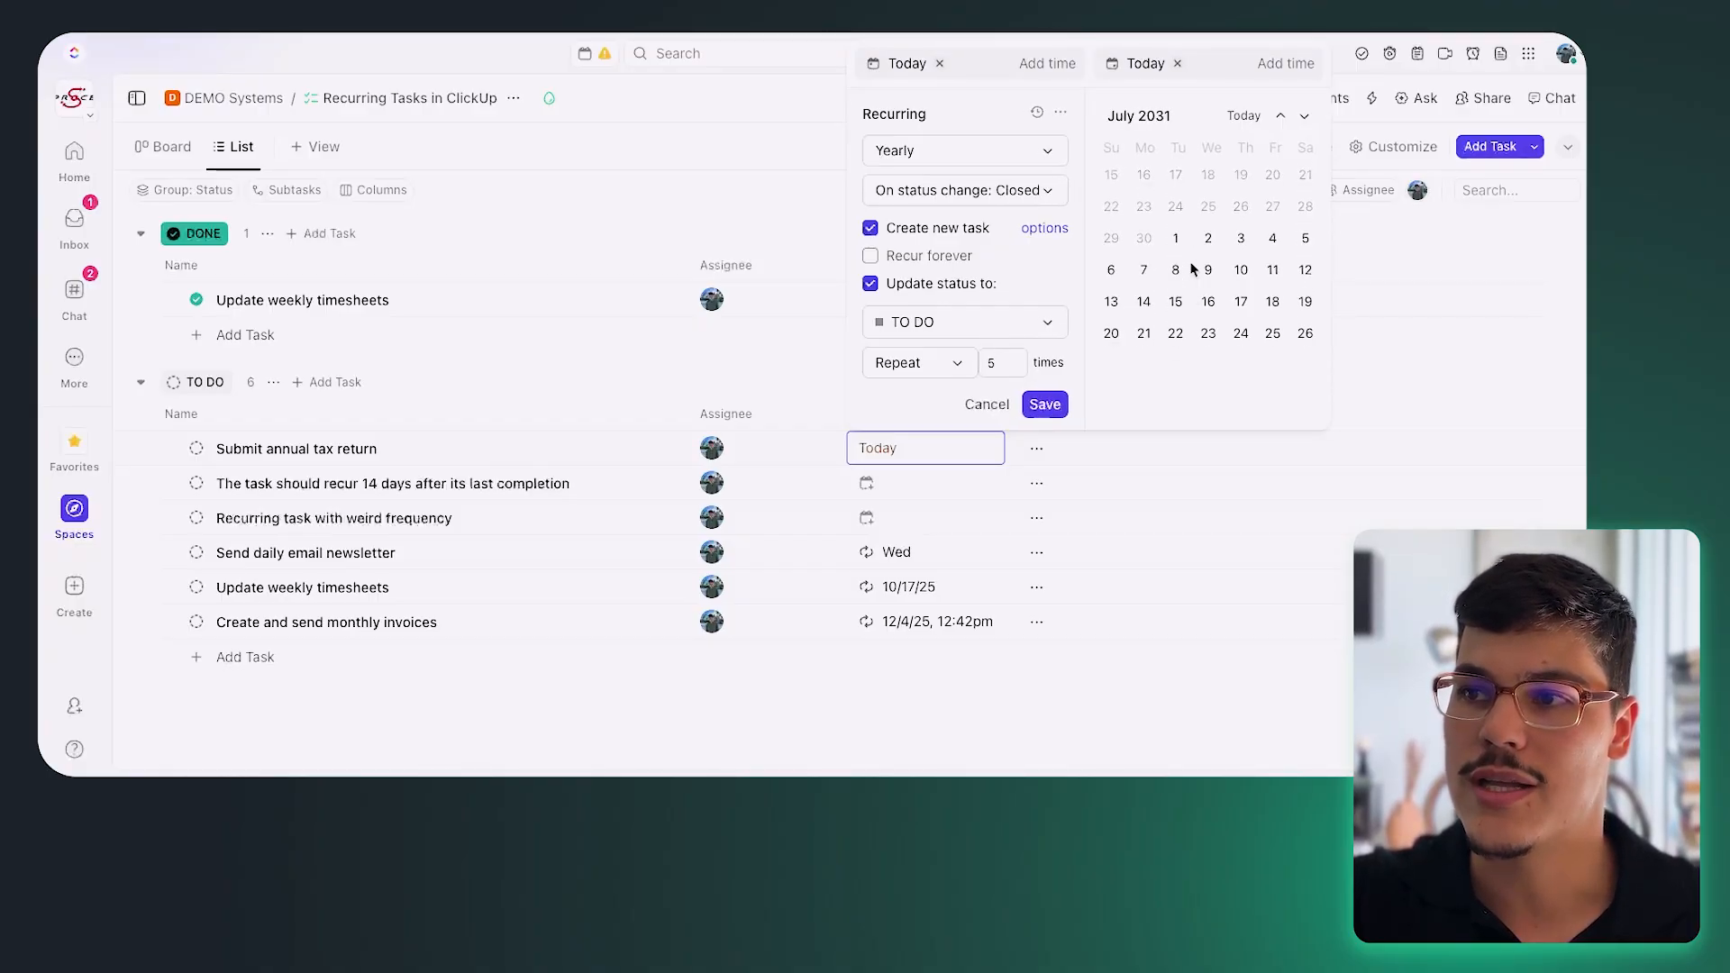
scroll(1191, 267, down, 2)
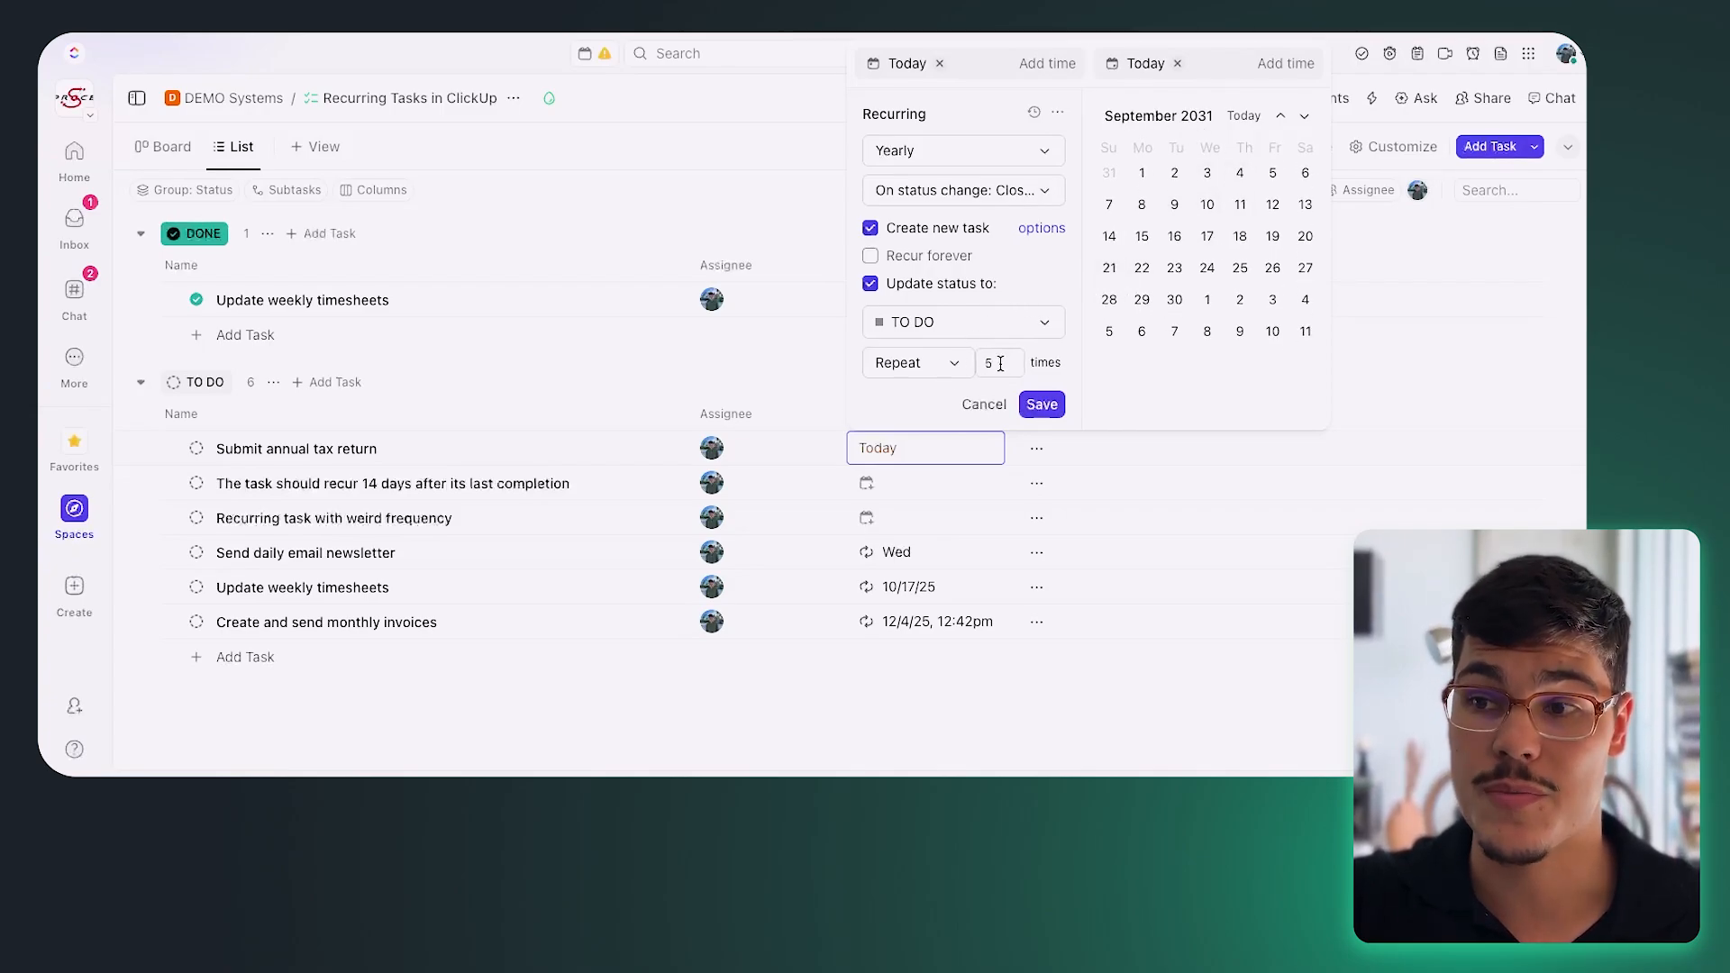
Set the tax return recurrence to repeat 6 times and save it.
text(6)
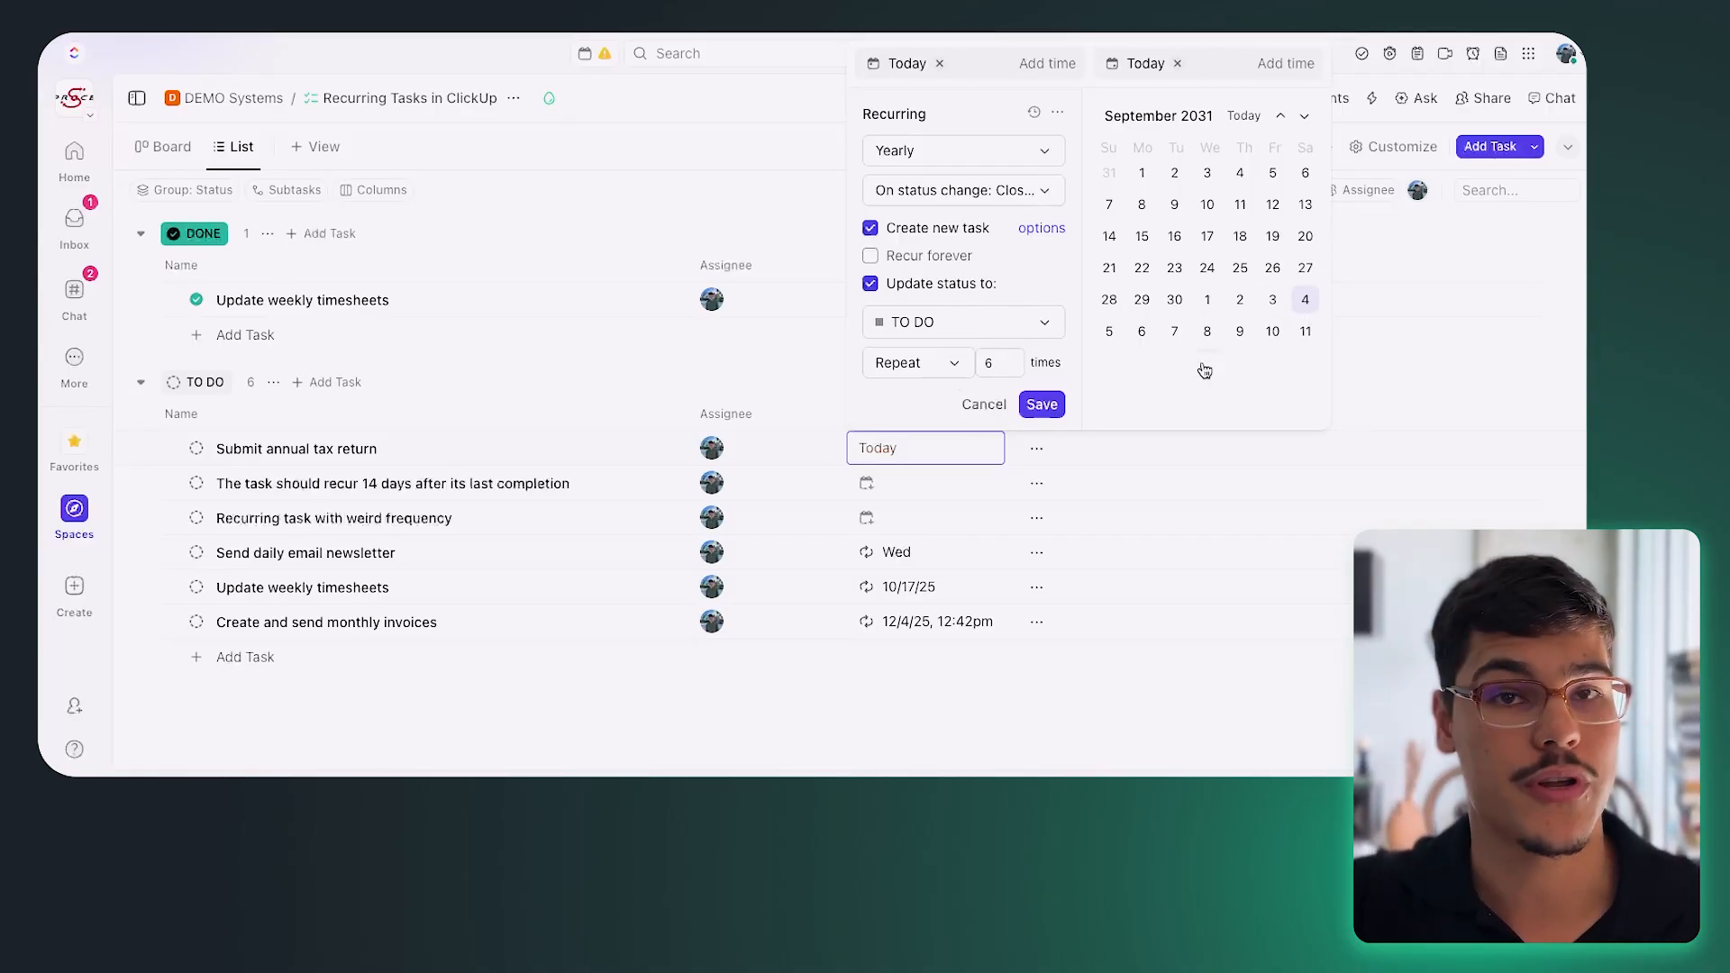
click(1042, 405)
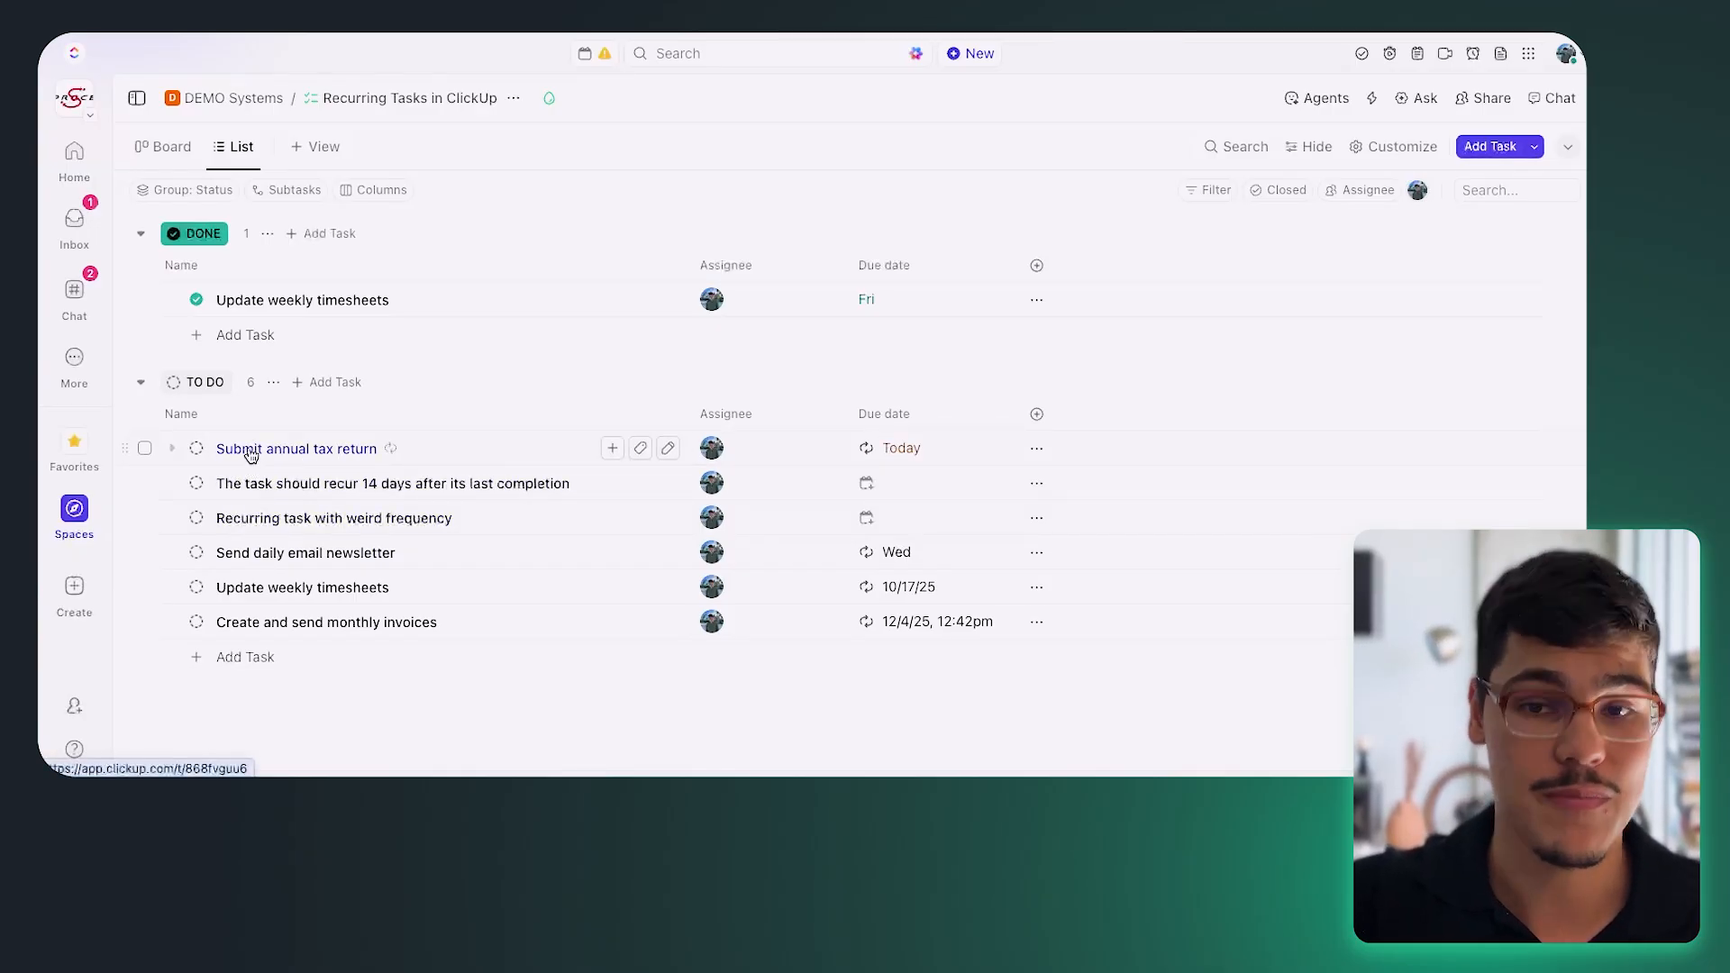
Set the status of "Submit annual tax return" to CLOSED and check the due date and recurrence of its new copy.
click(197, 449)
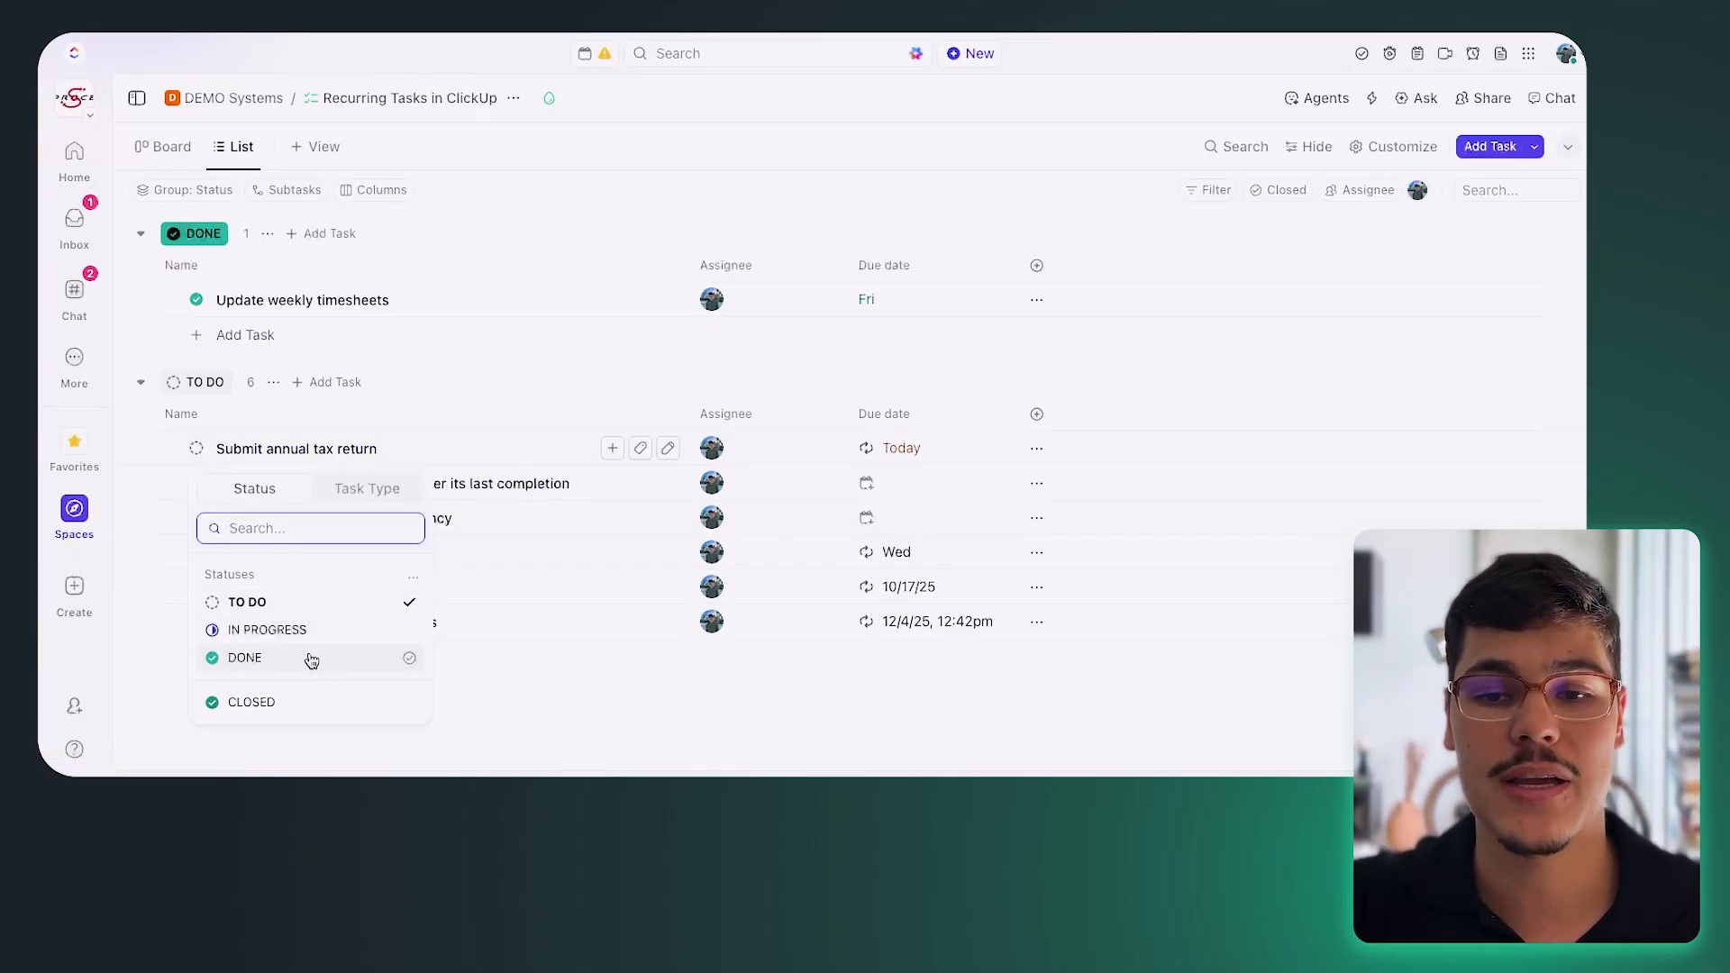
click(247, 703)
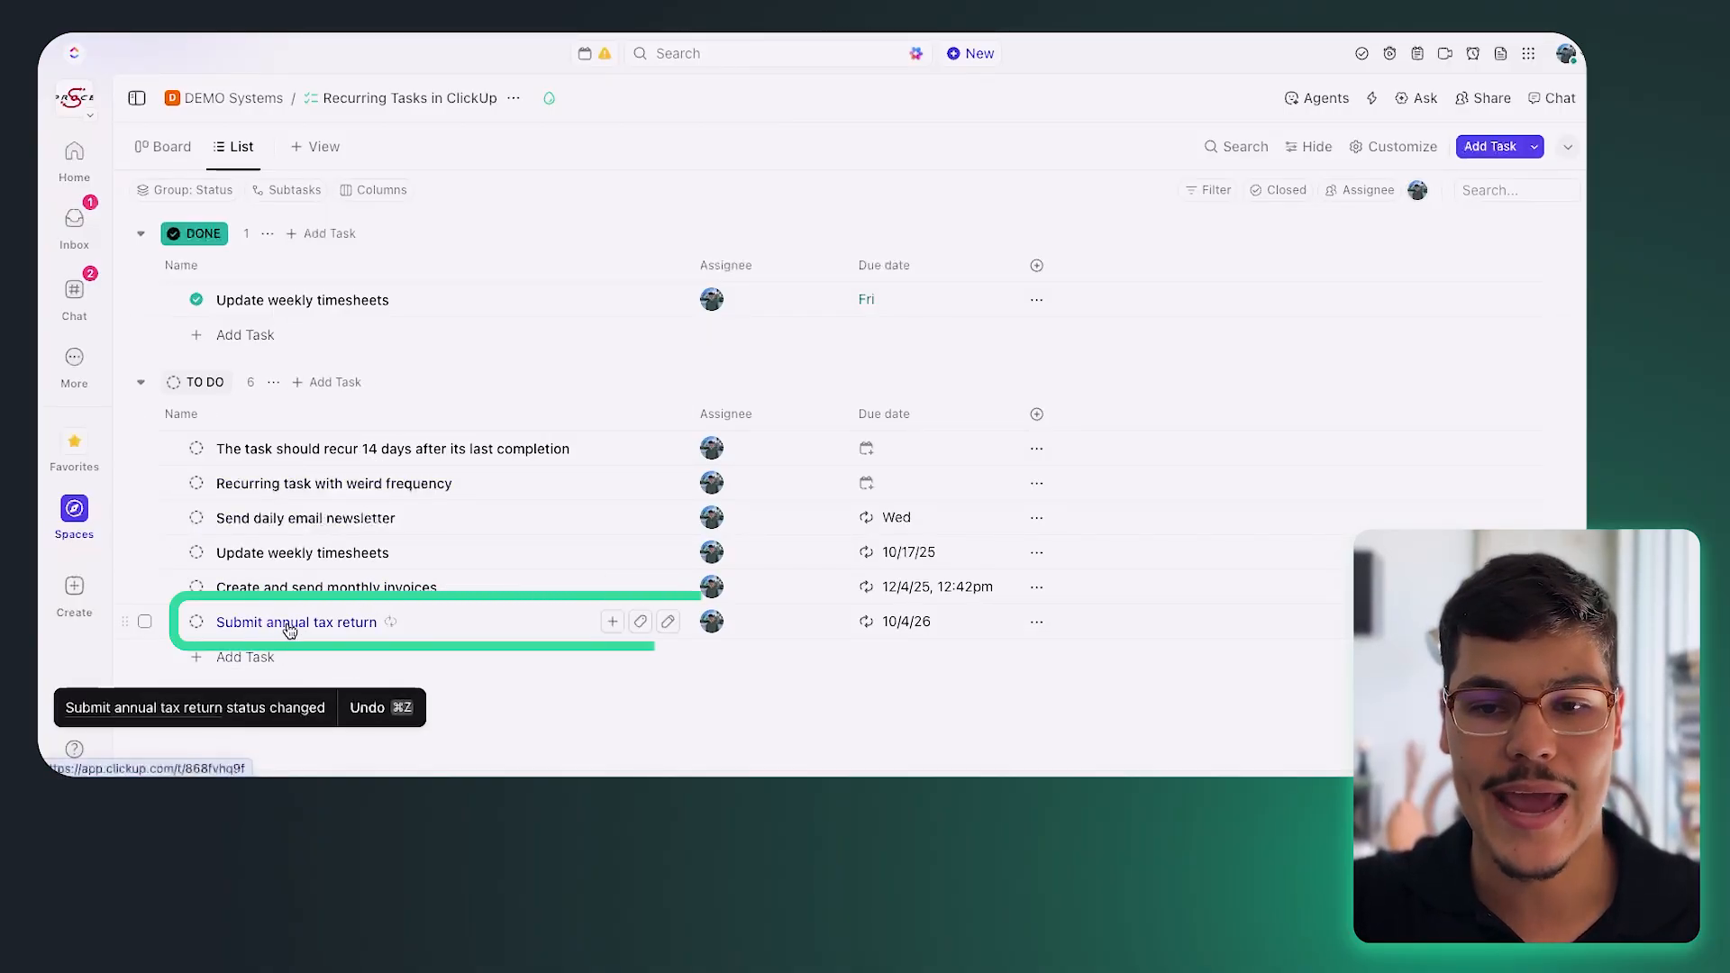
click(906, 626)
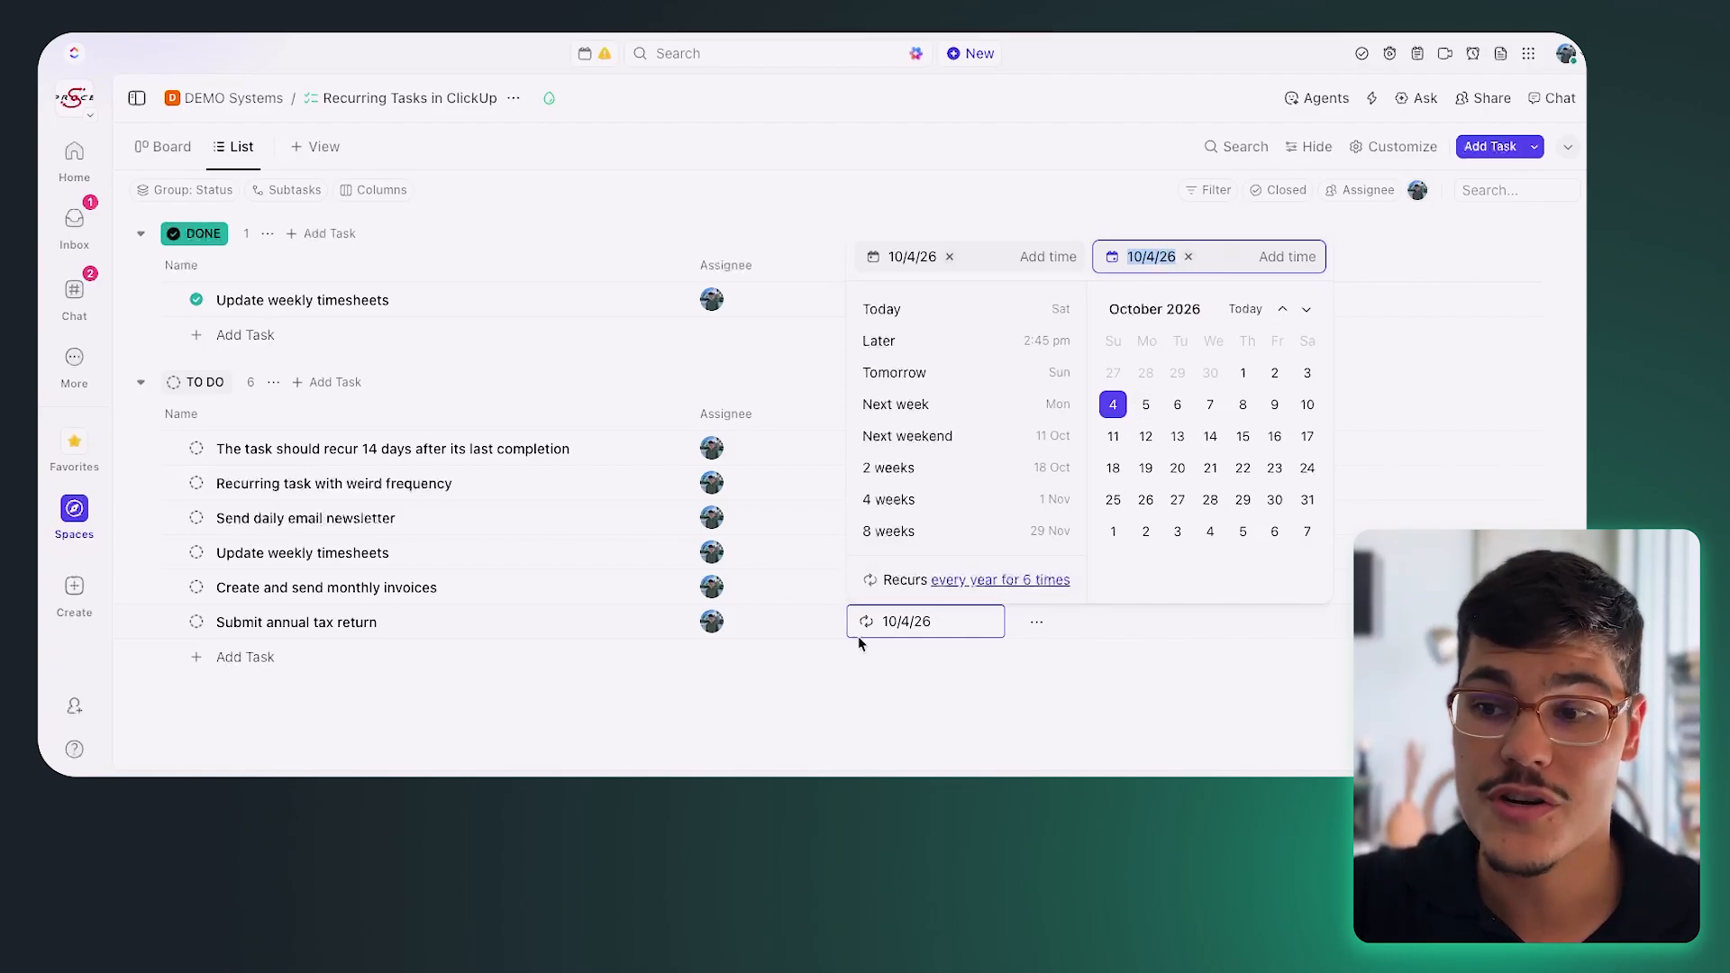
click(902, 628)
click(901, 628)
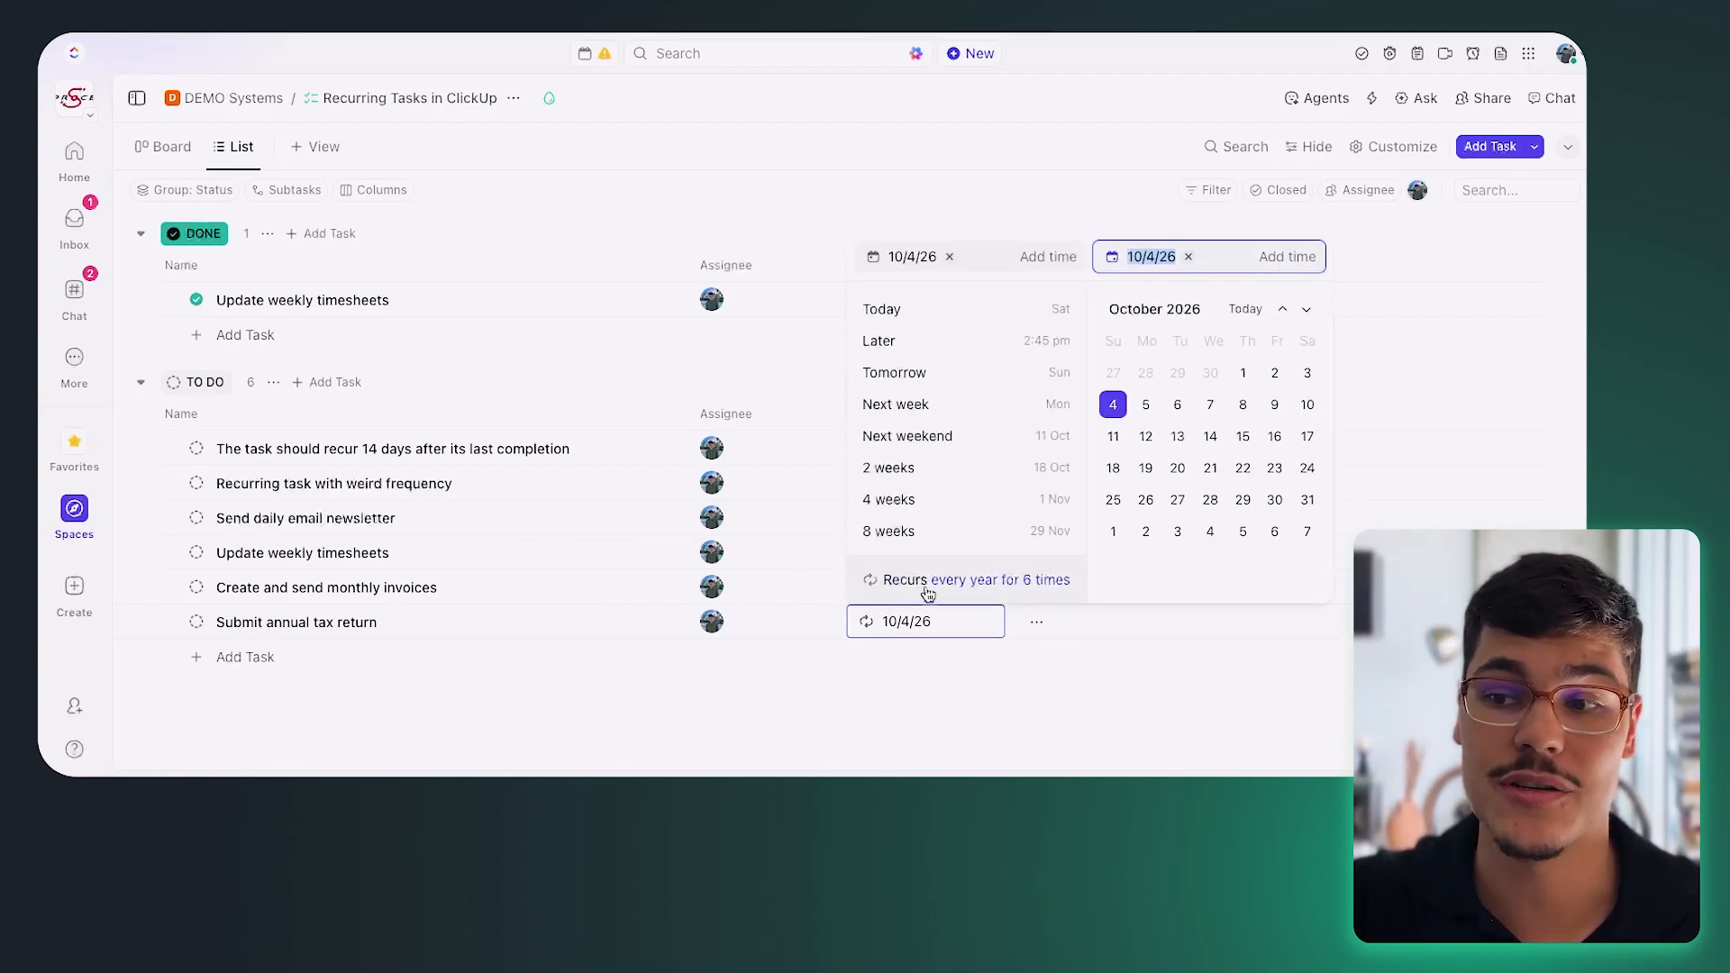
click(672, 680)
Close the successive copies of "Submit annual tax return", ending with the one due 10/4/31.
click(197, 622)
click(286, 754)
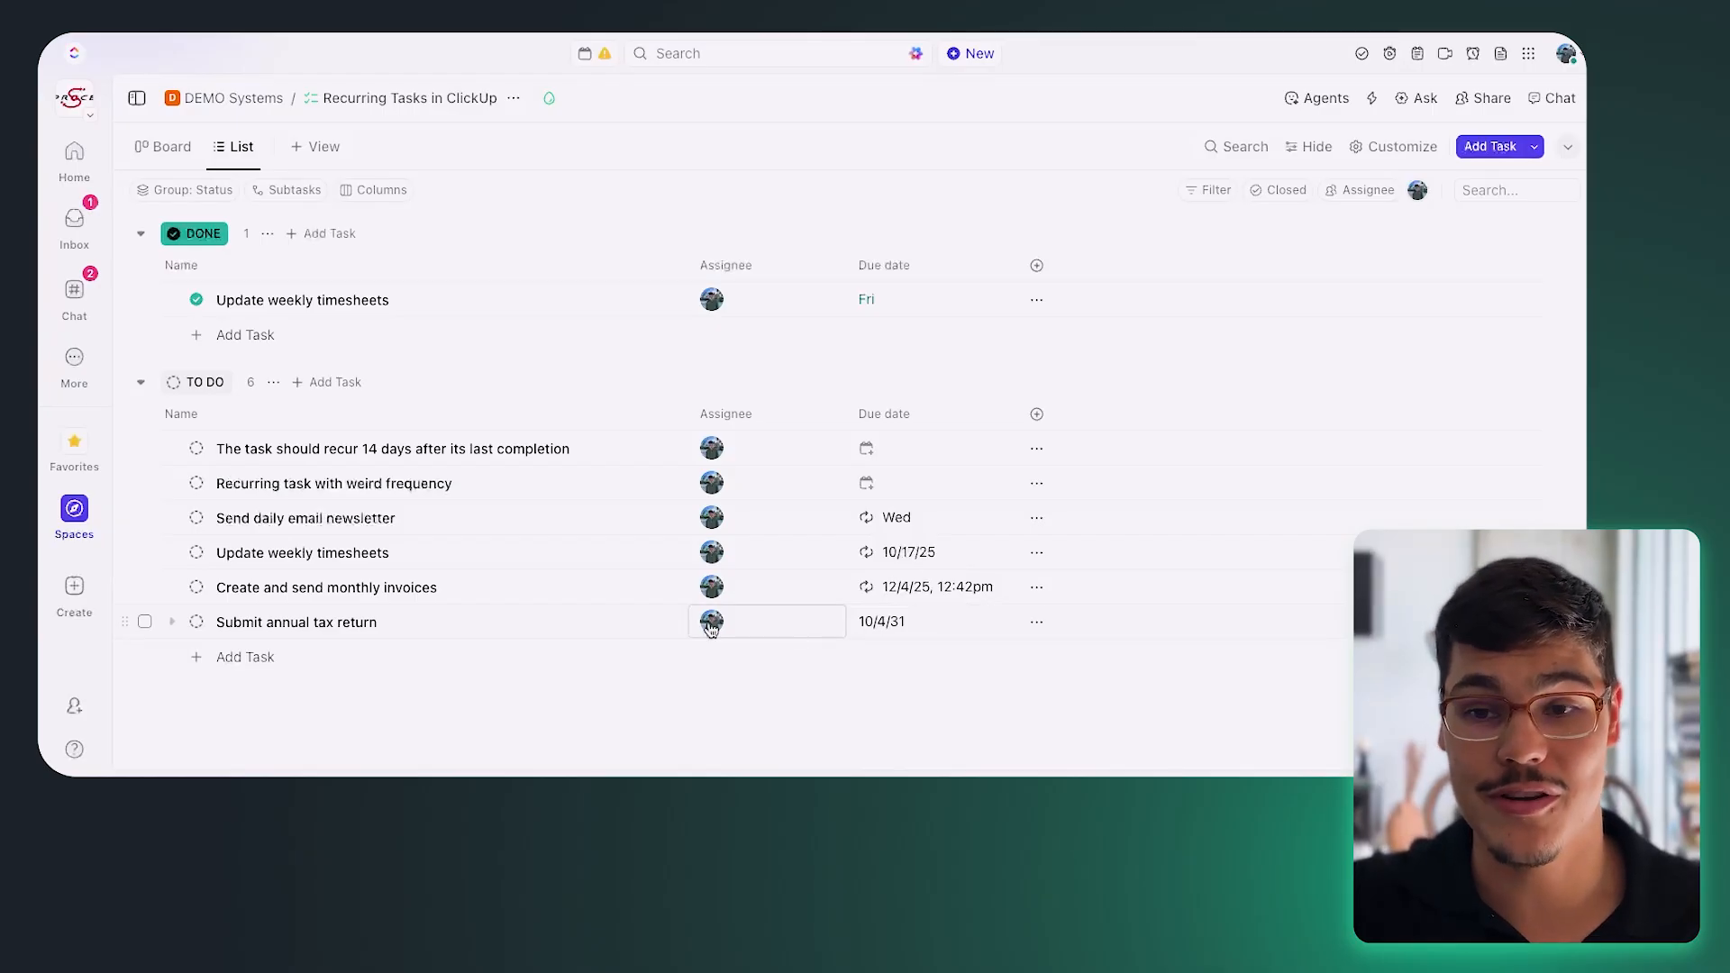
click(196, 623)
click(515, 656)
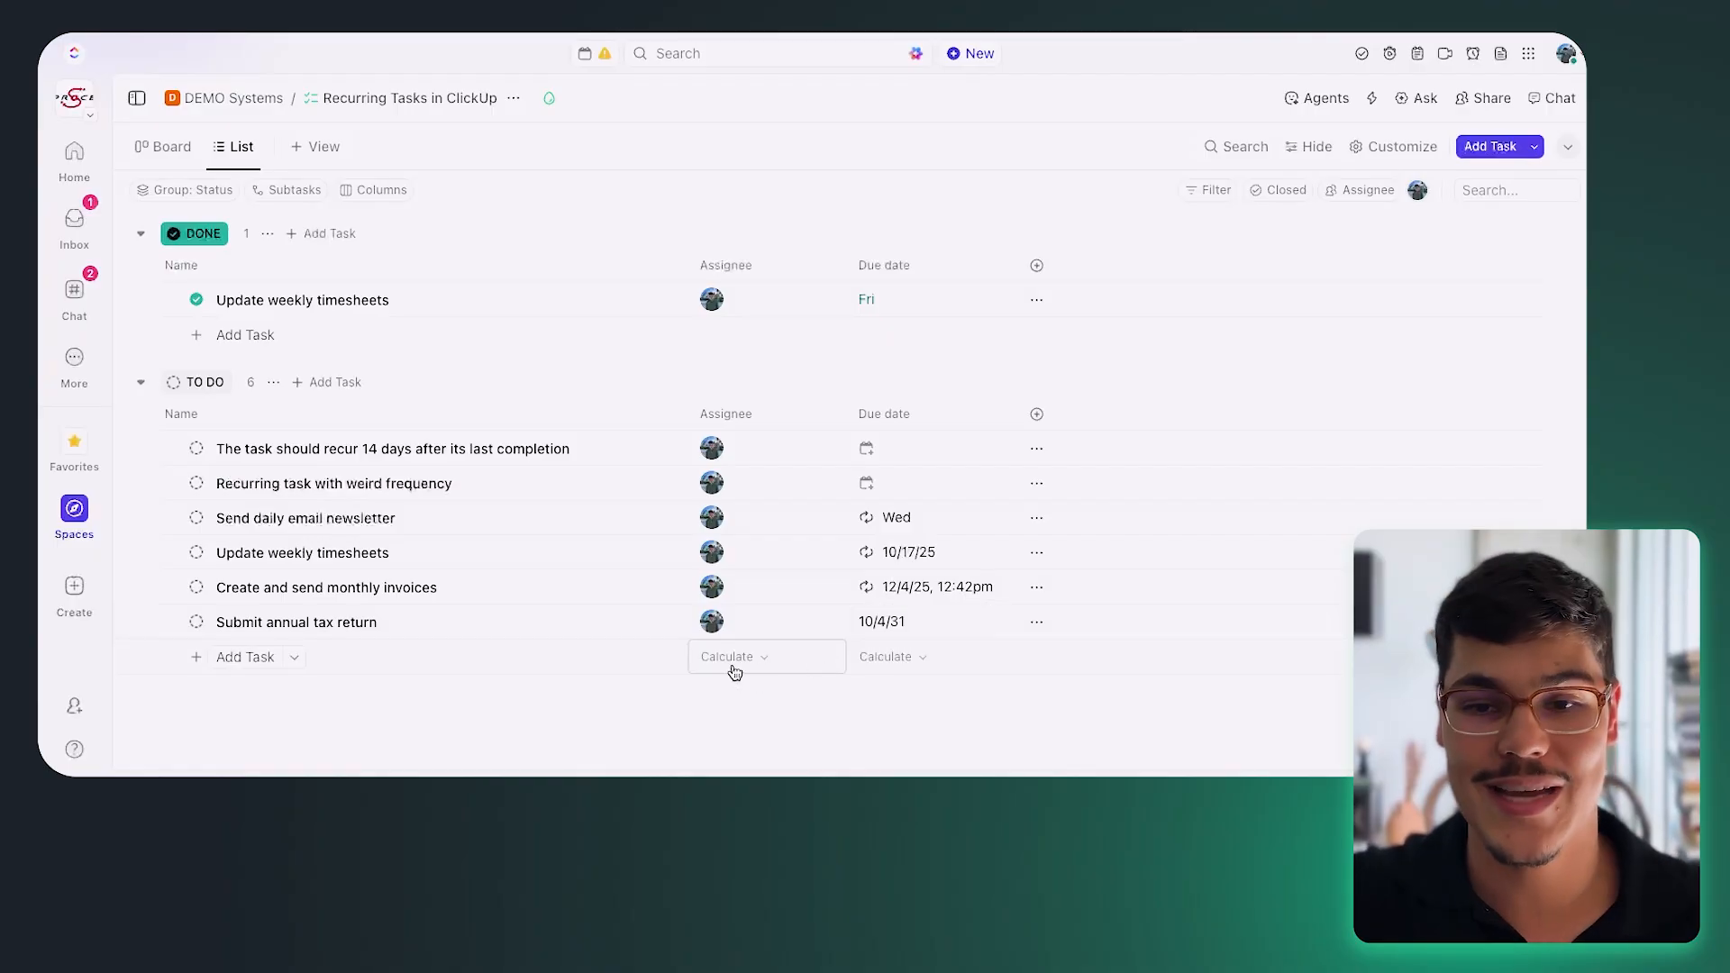
click(197, 622)
click(319, 746)
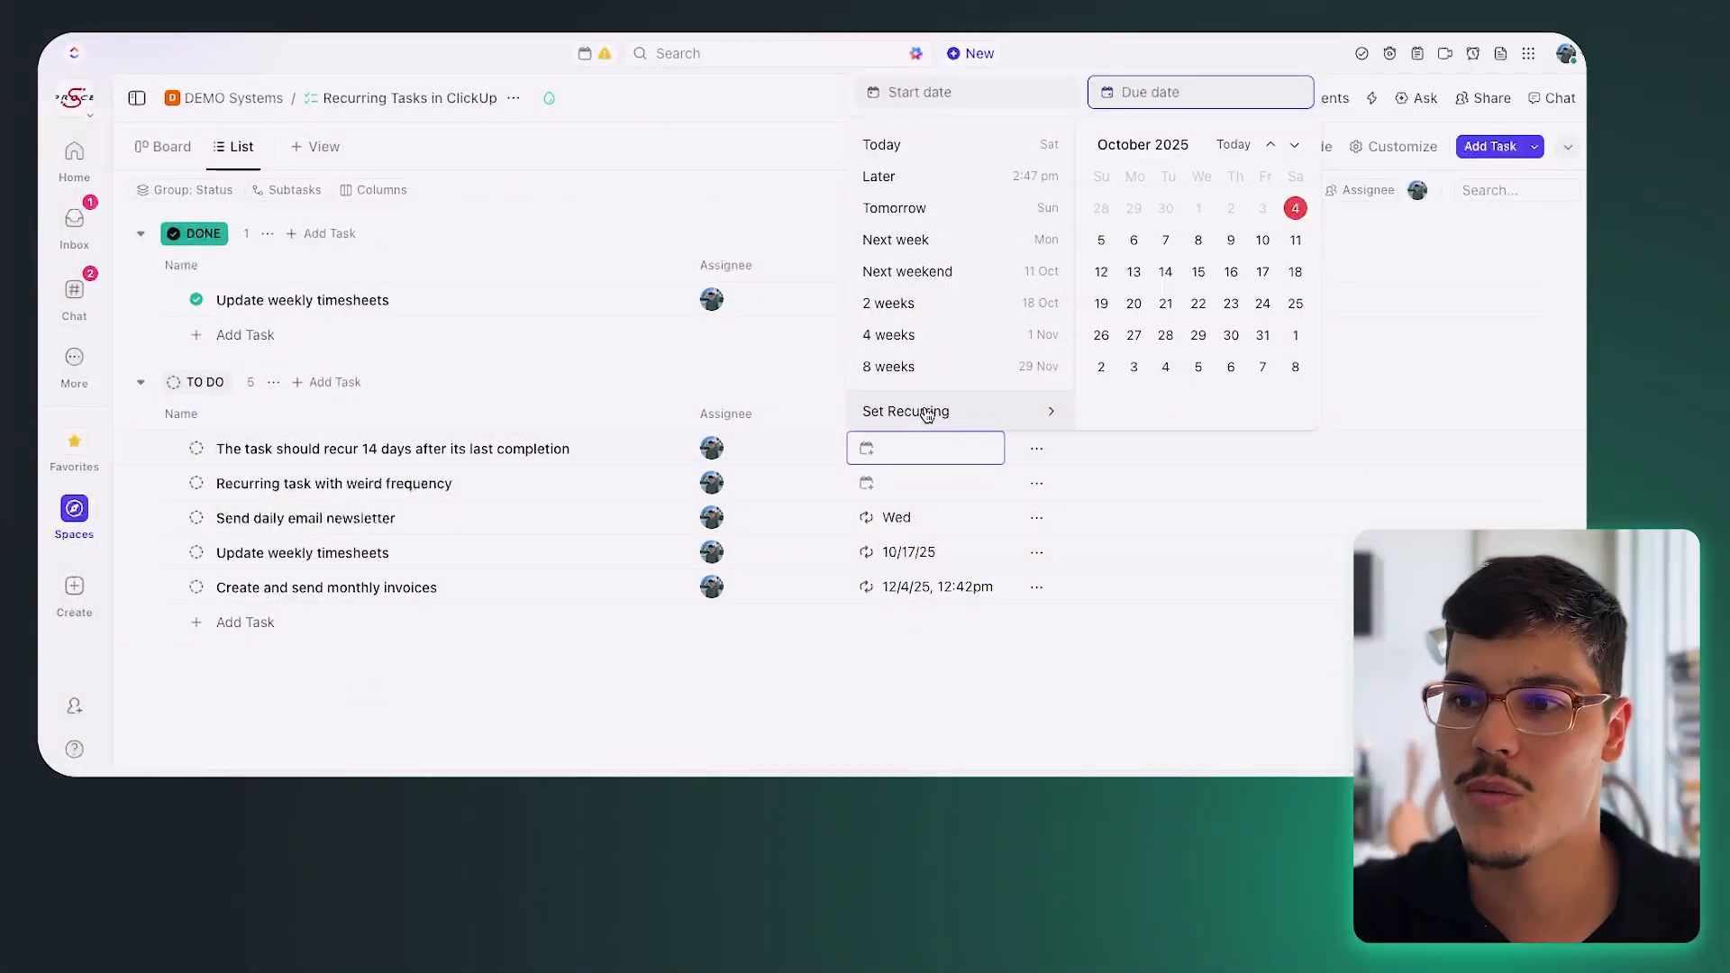
Make "The task should recur 14 days after its last completion" due today and set its recurrence to 3 days after completion.
click(921, 412)
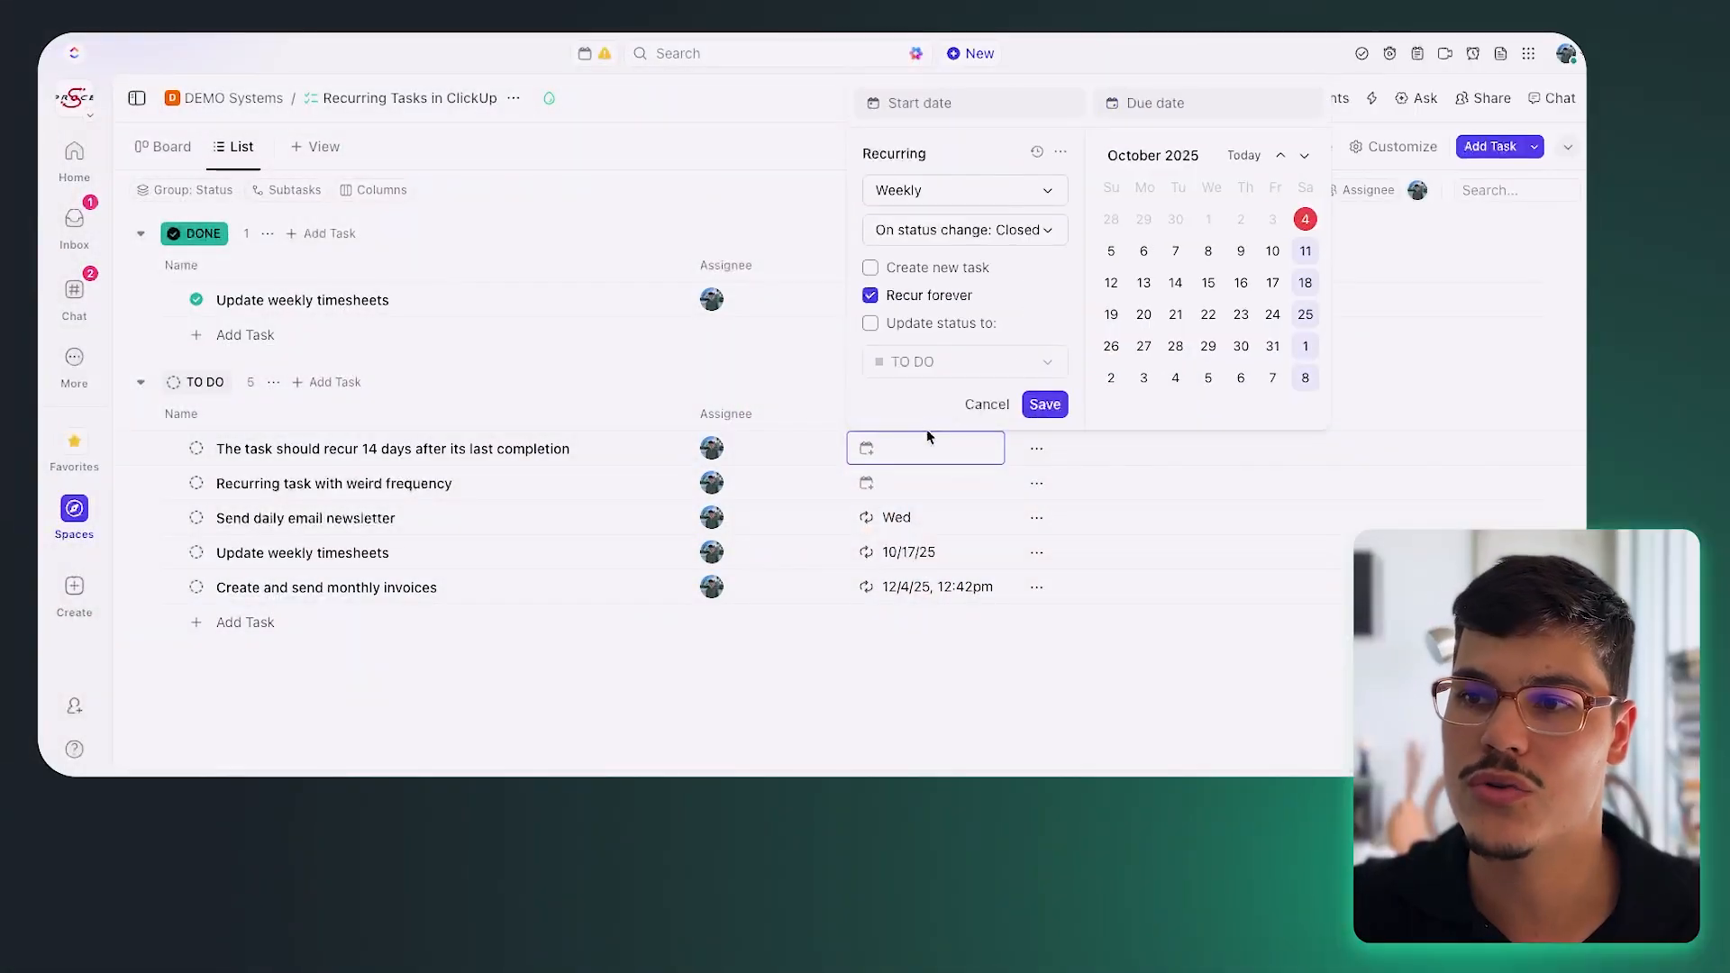
click(1302, 221)
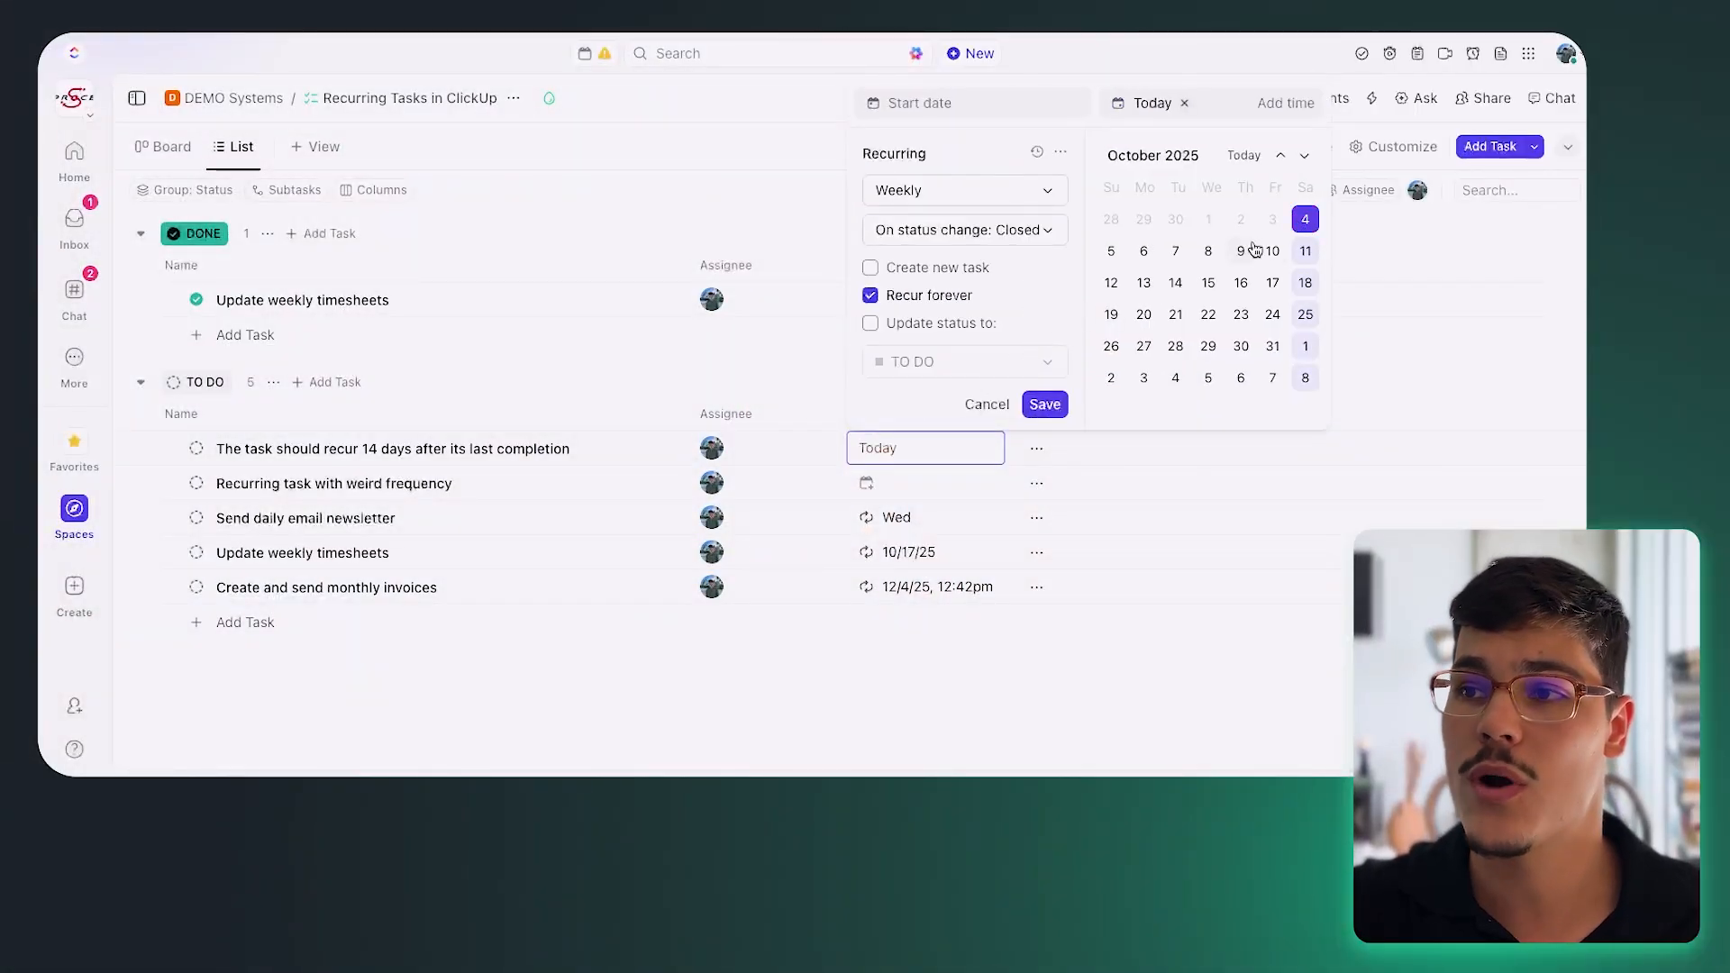
click(912, 192)
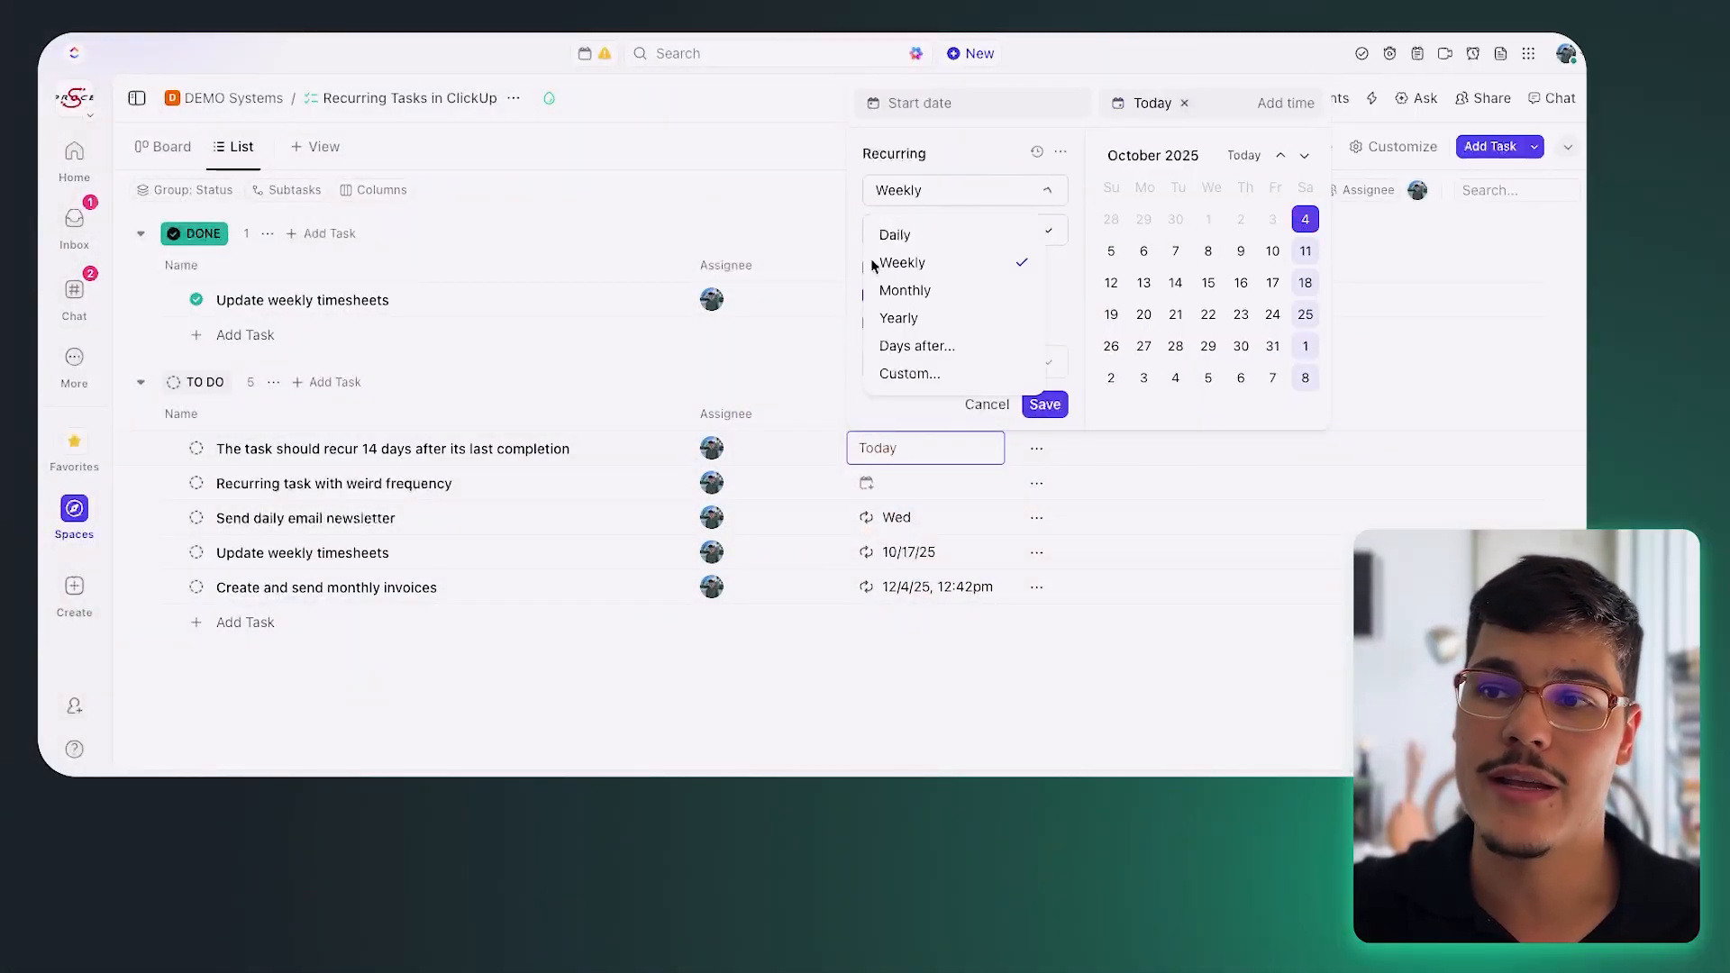
click(901, 353)
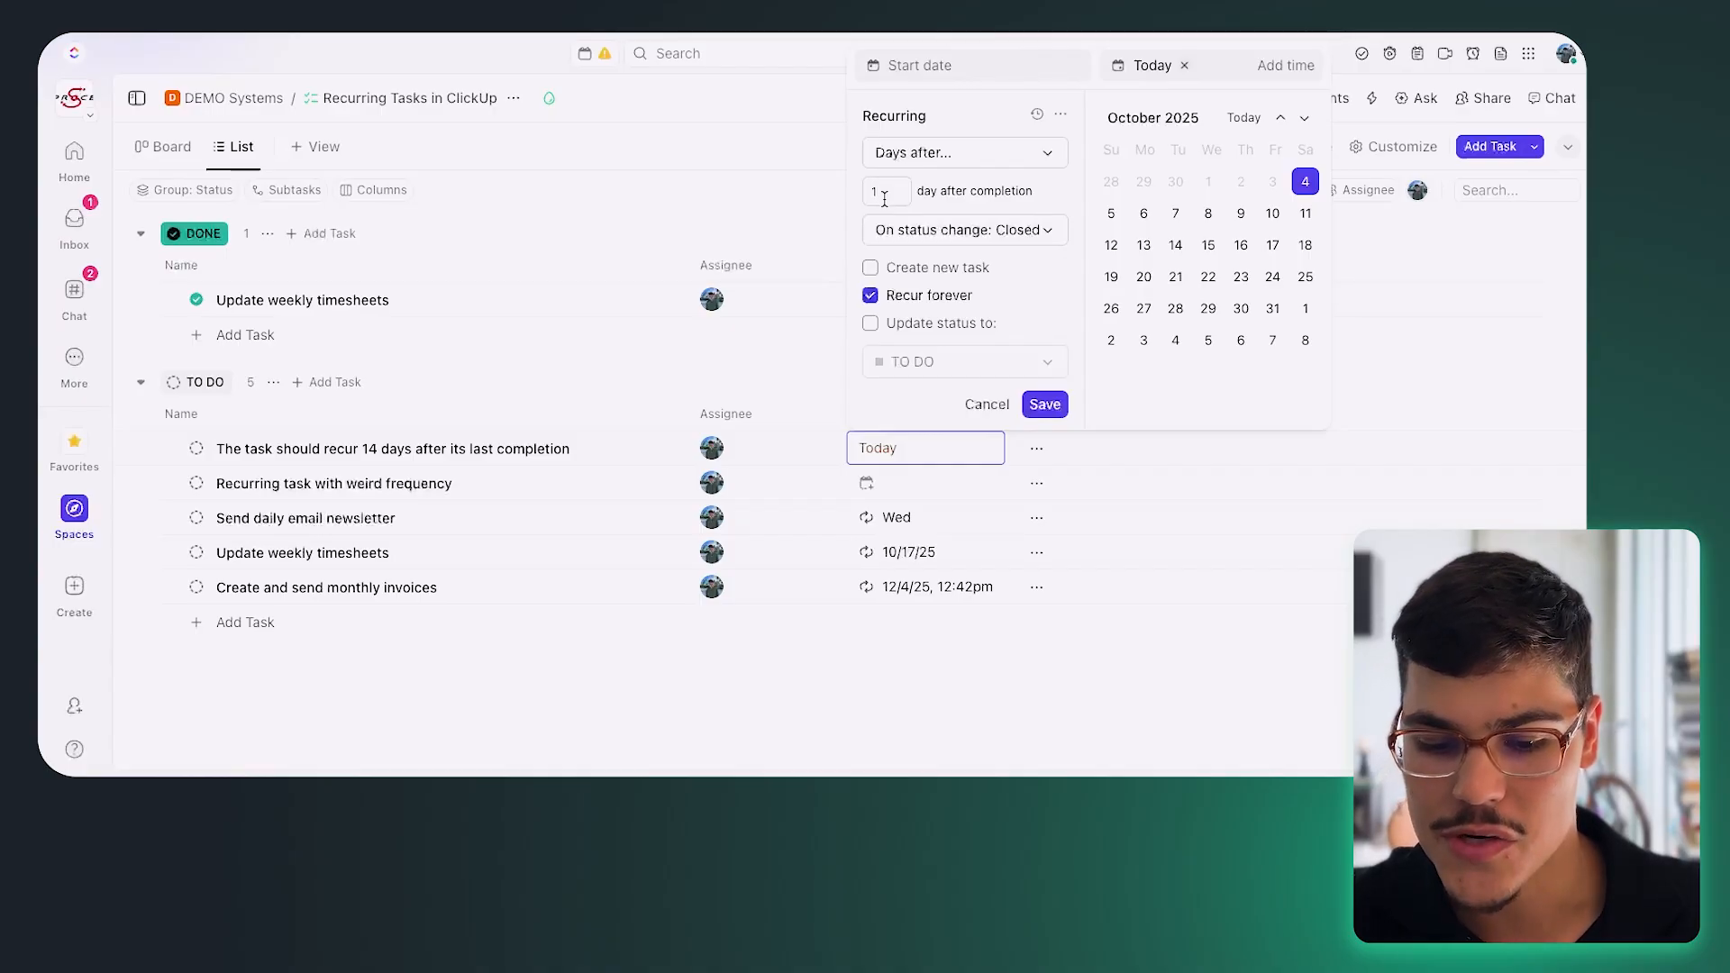
click(892, 65)
text(3)
key(BackSpace)
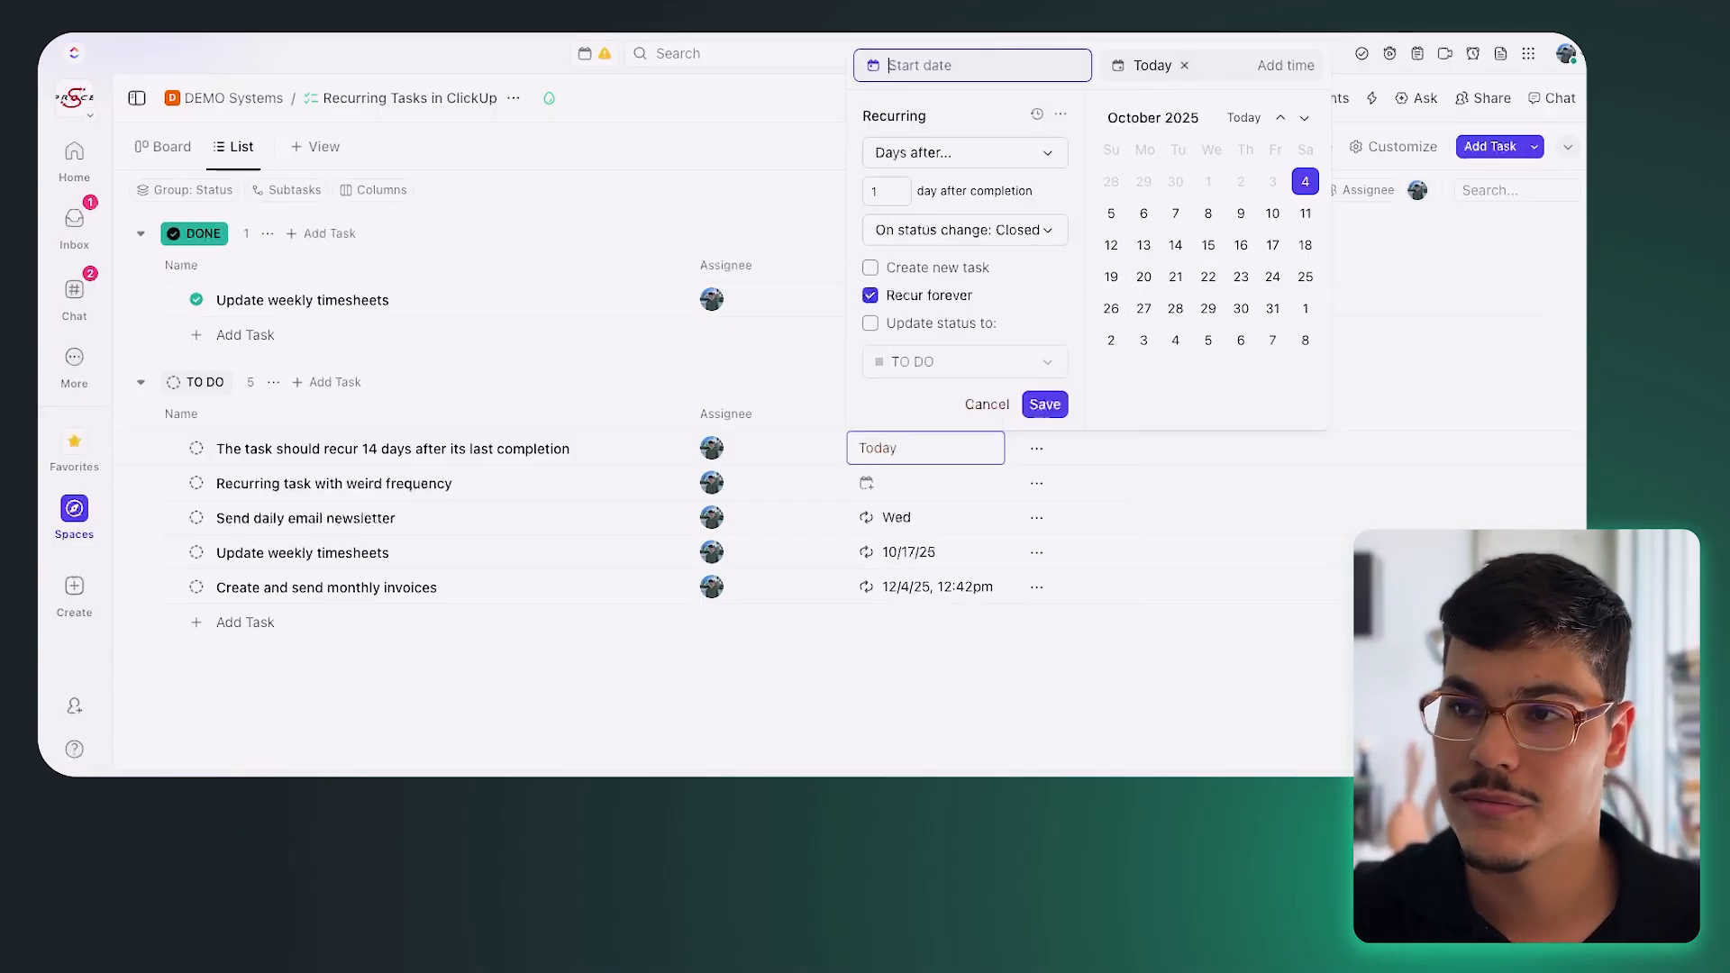
click(901, 195)
key(BackSpace)
text(3)
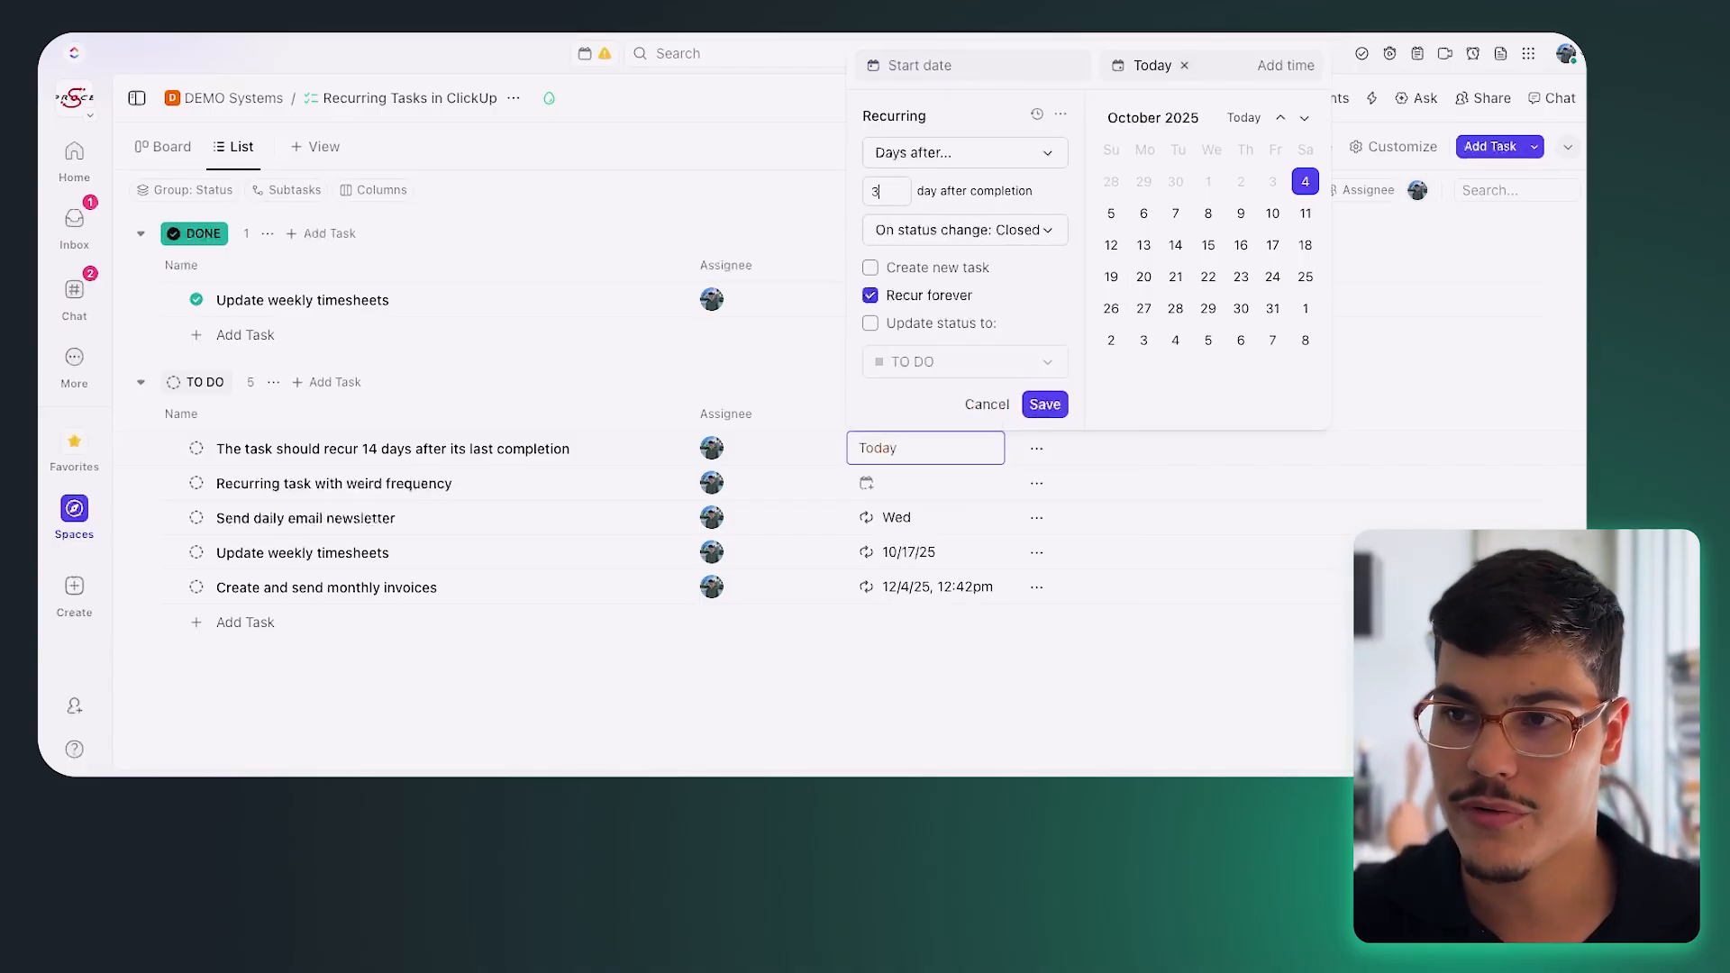
click(962, 233)
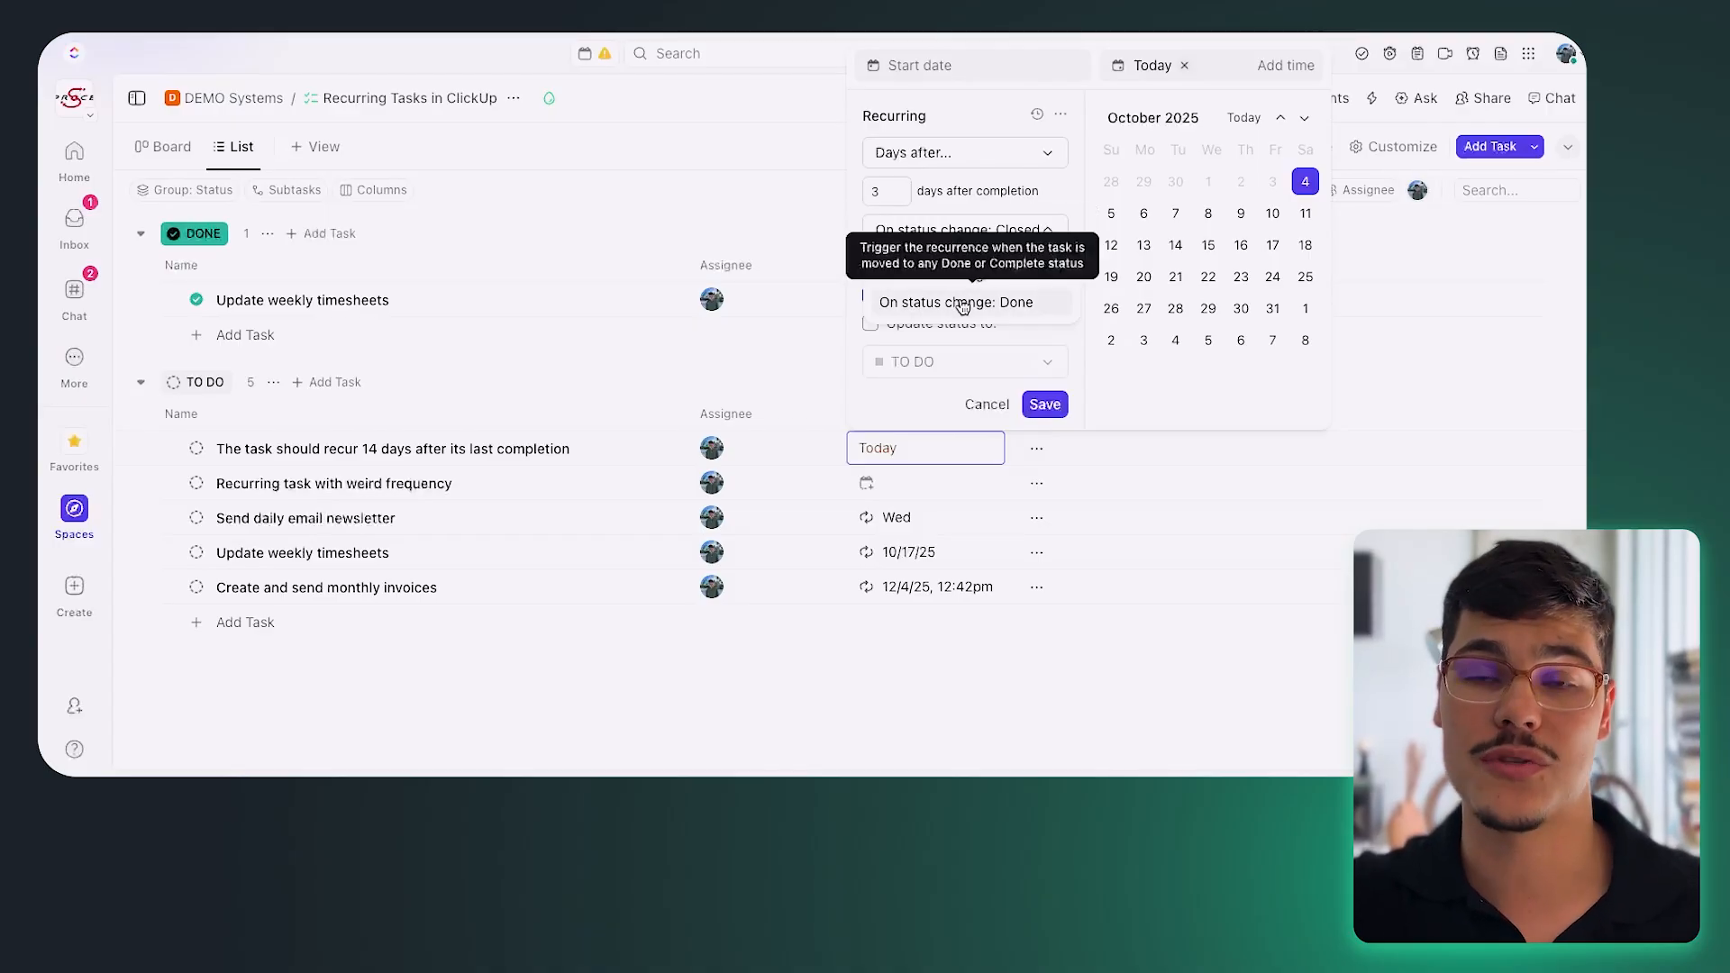
click(958, 303)
click(988, 232)
click(977, 273)
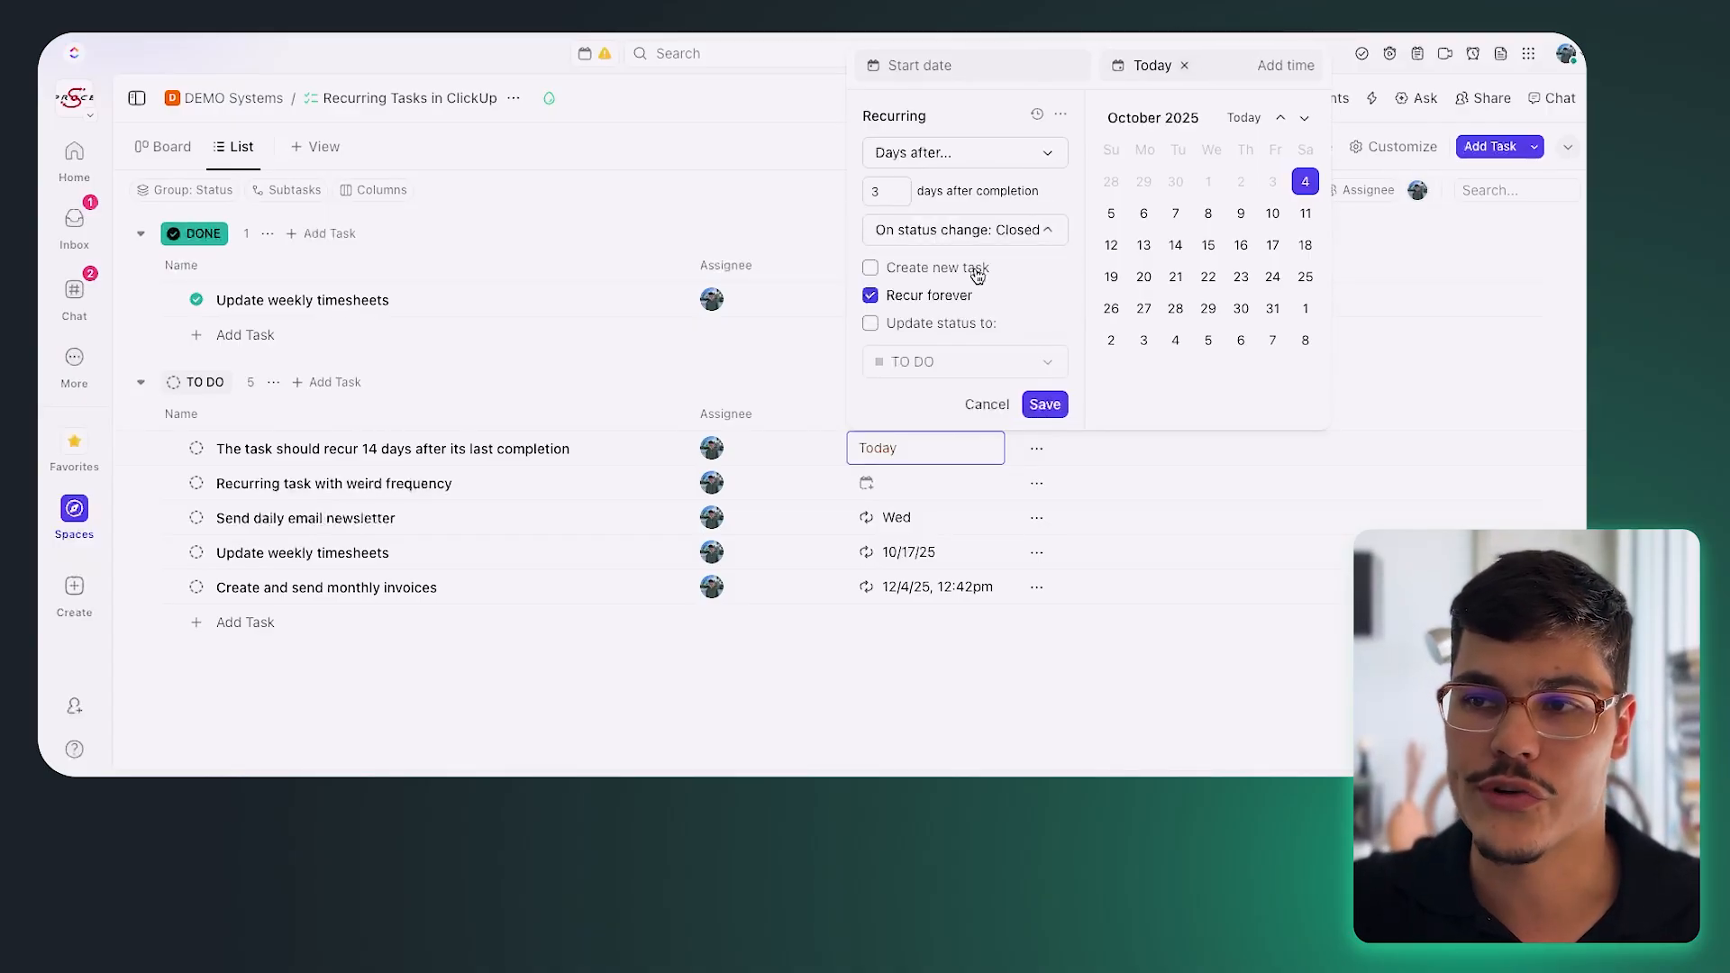
Have the days-after-completion recurrence update the task's status to TO DO and save it.
mouse_move(870, 272)
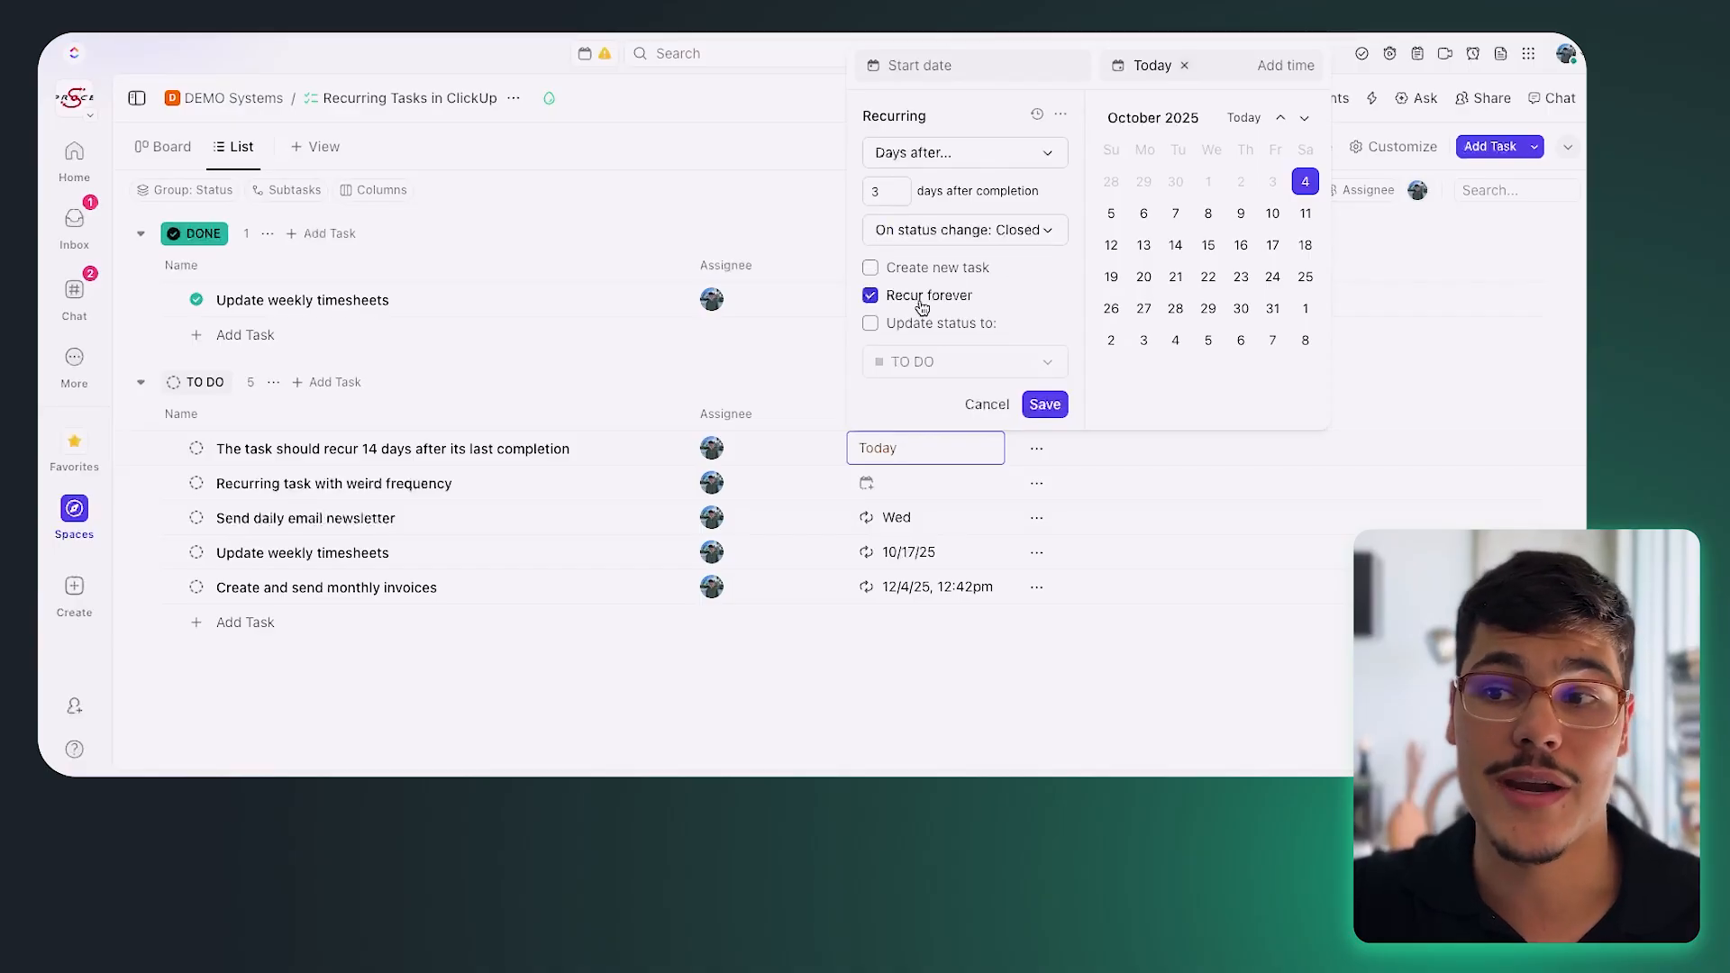
click(869, 324)
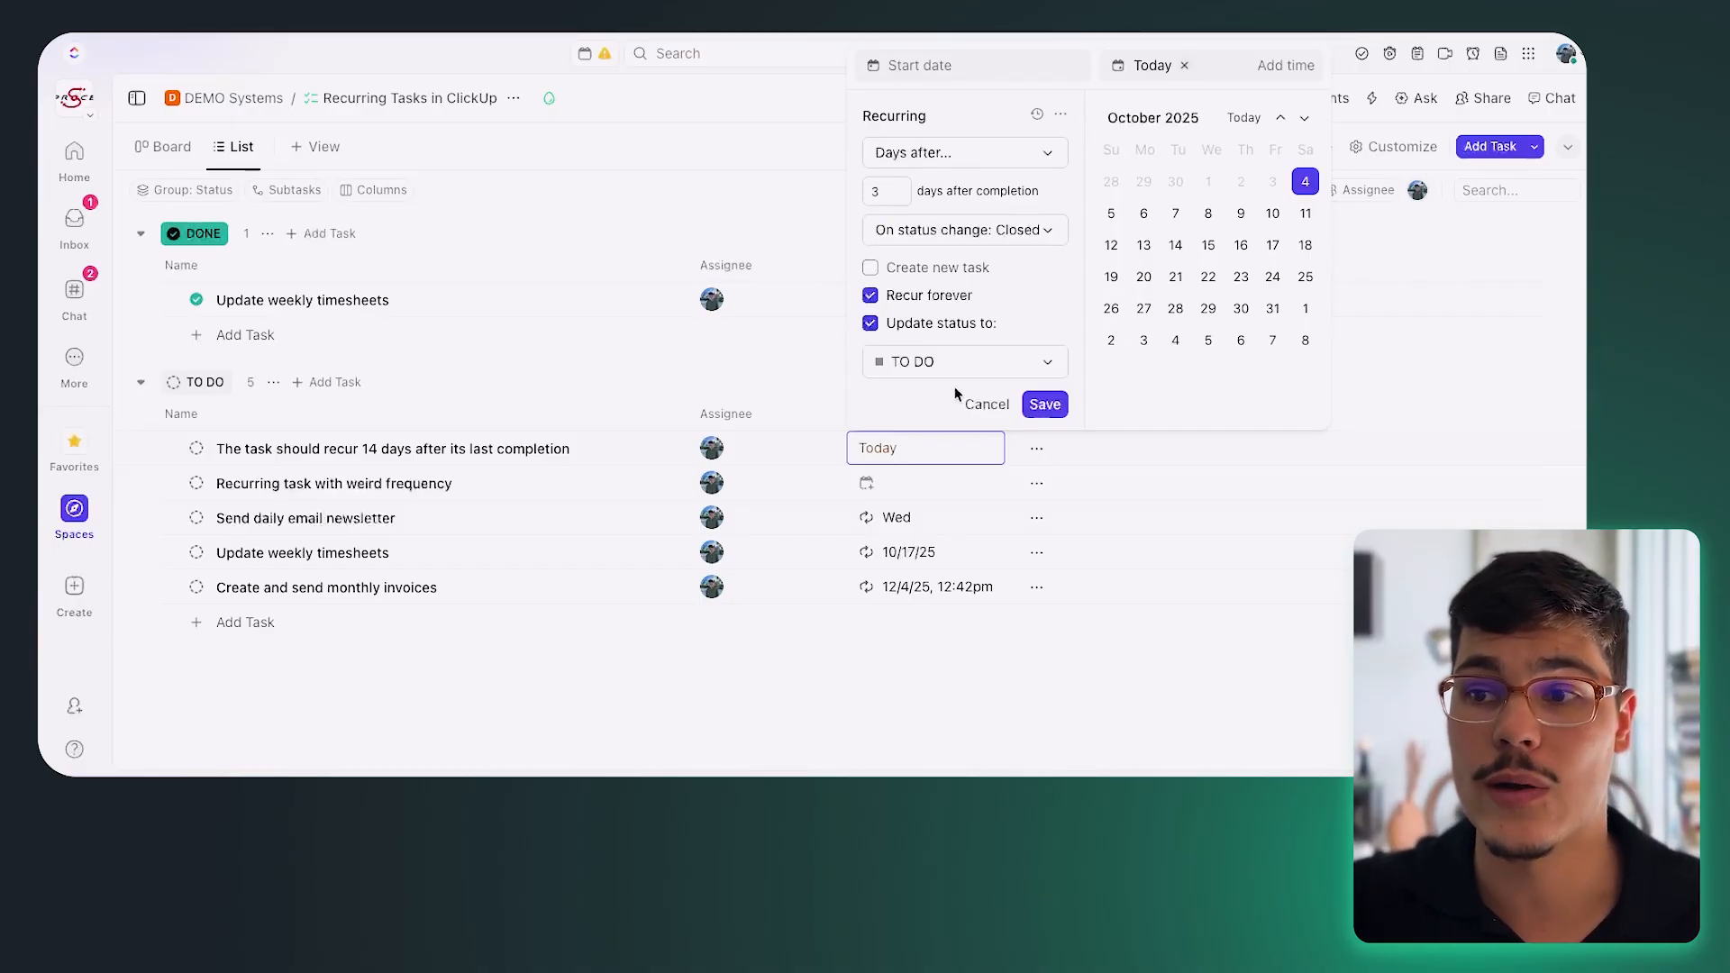
click(952, 362)
click(928, 483)
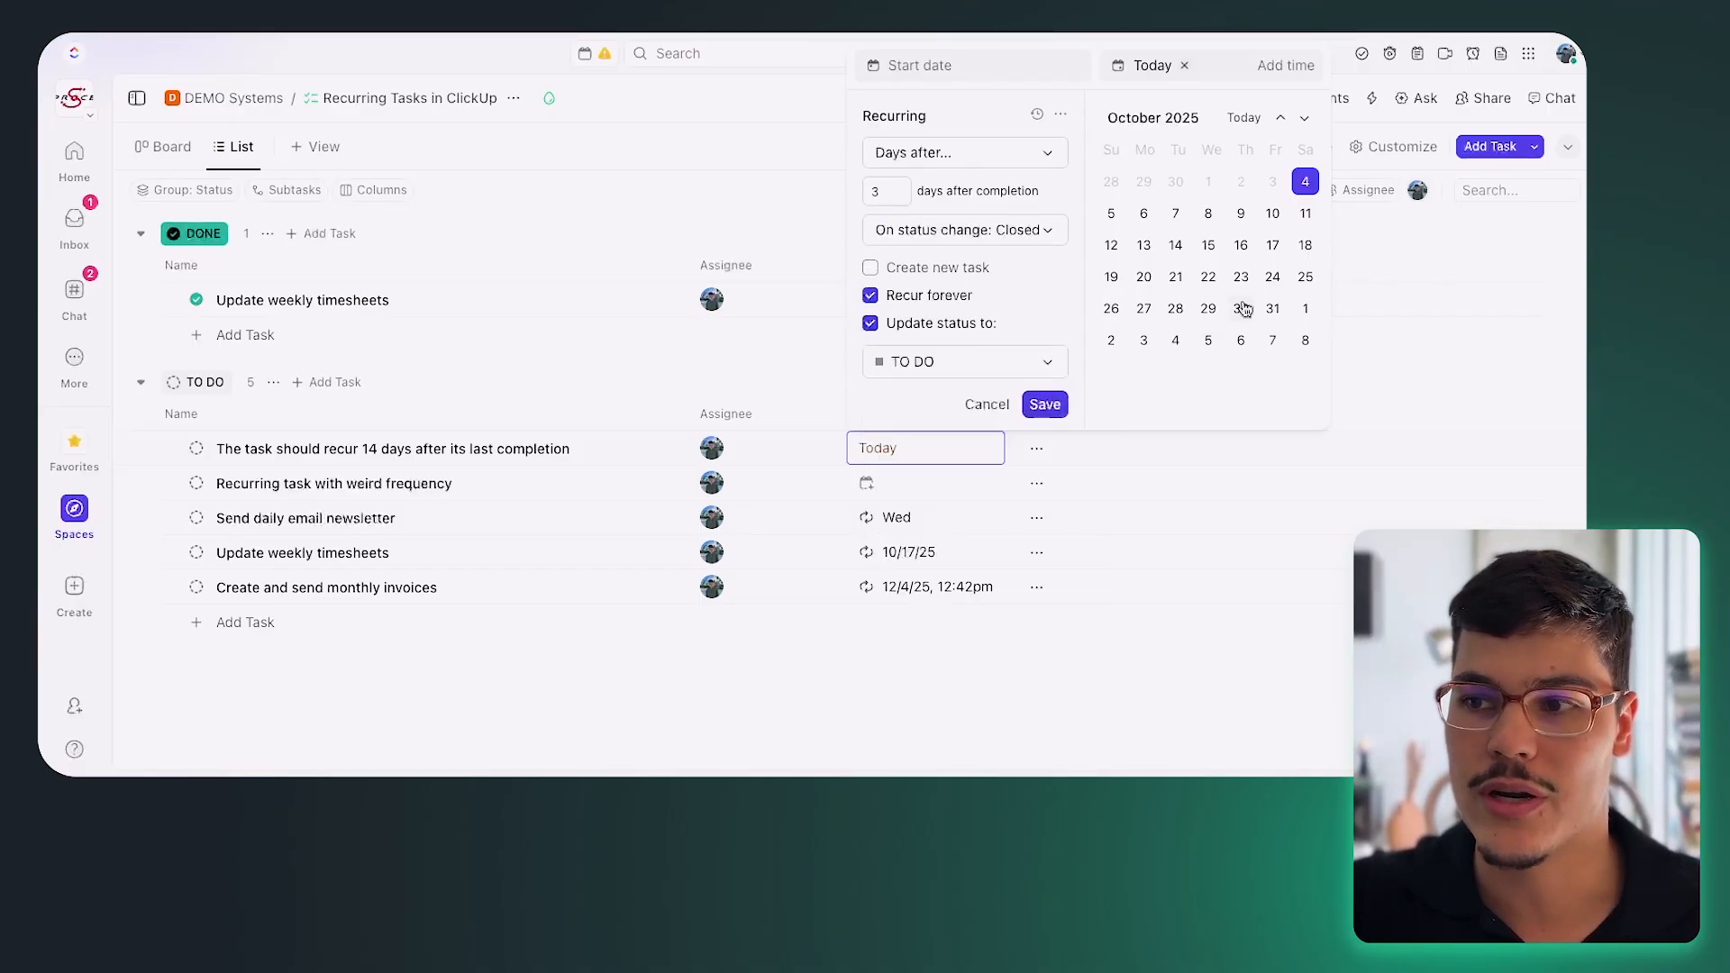
scroll(1278, 297, up, 1)
scroll(1276, 287, up, 3)
scroll(1274, 274, down, 3)
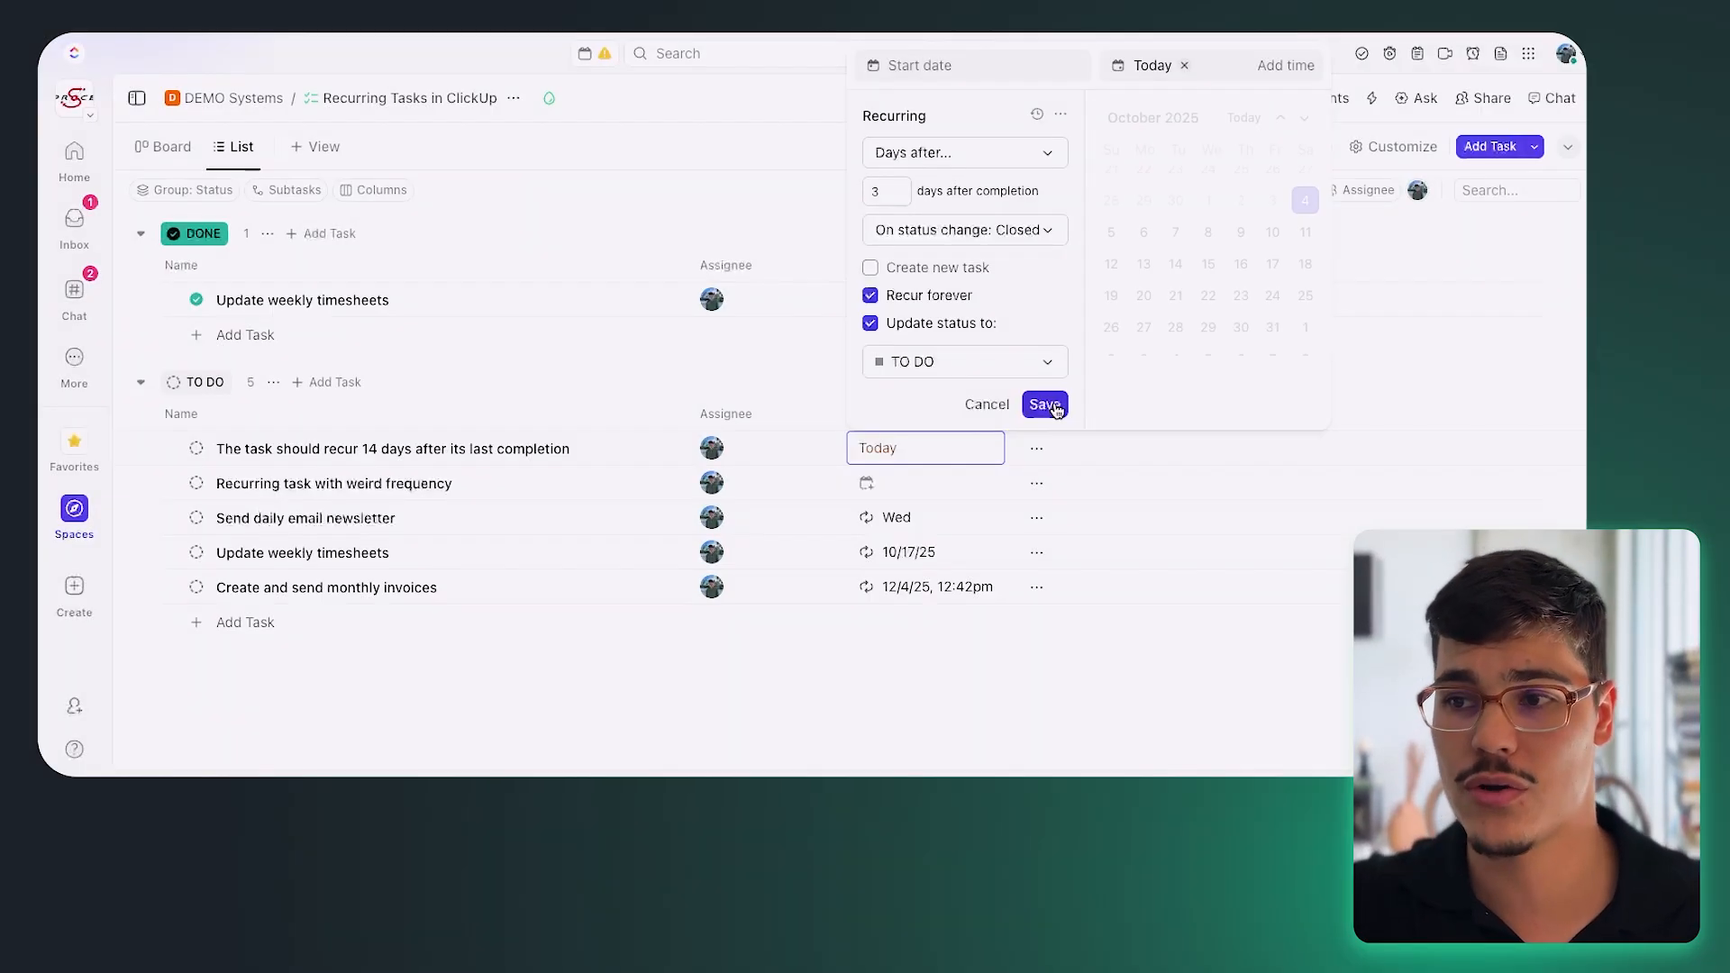
click(1054, 408)
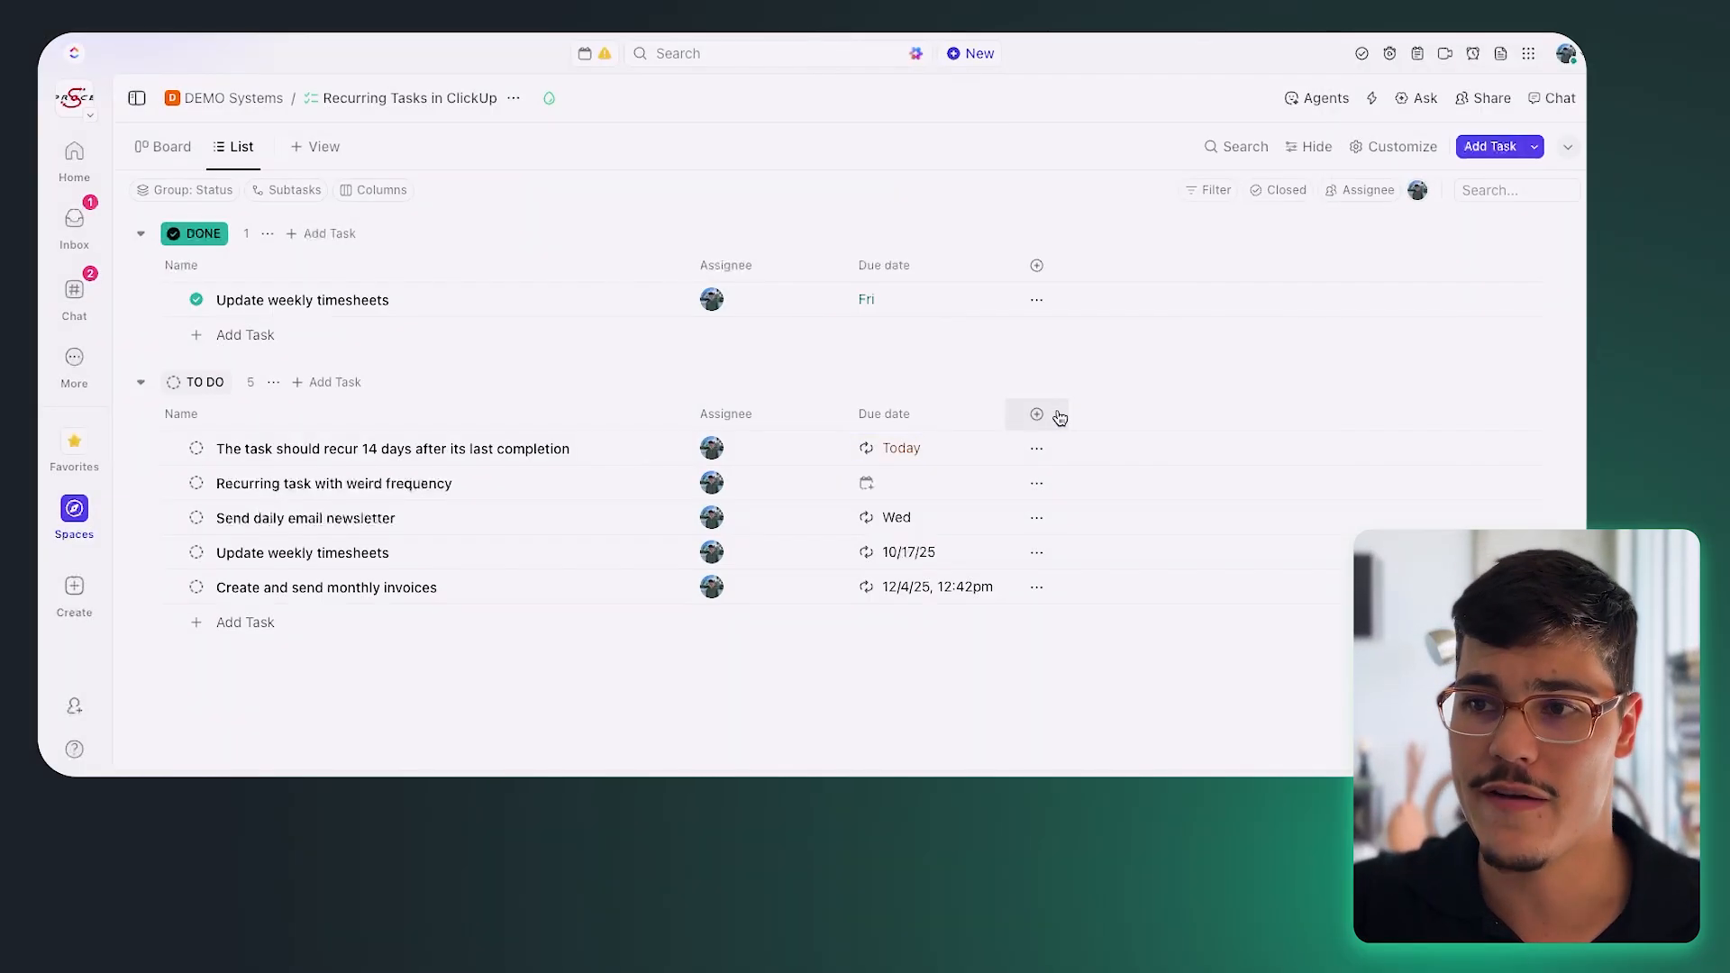
Set the status of "The task should recur 14 days after its last completion" to CLOSED and check its next due date.
click(196, 450)
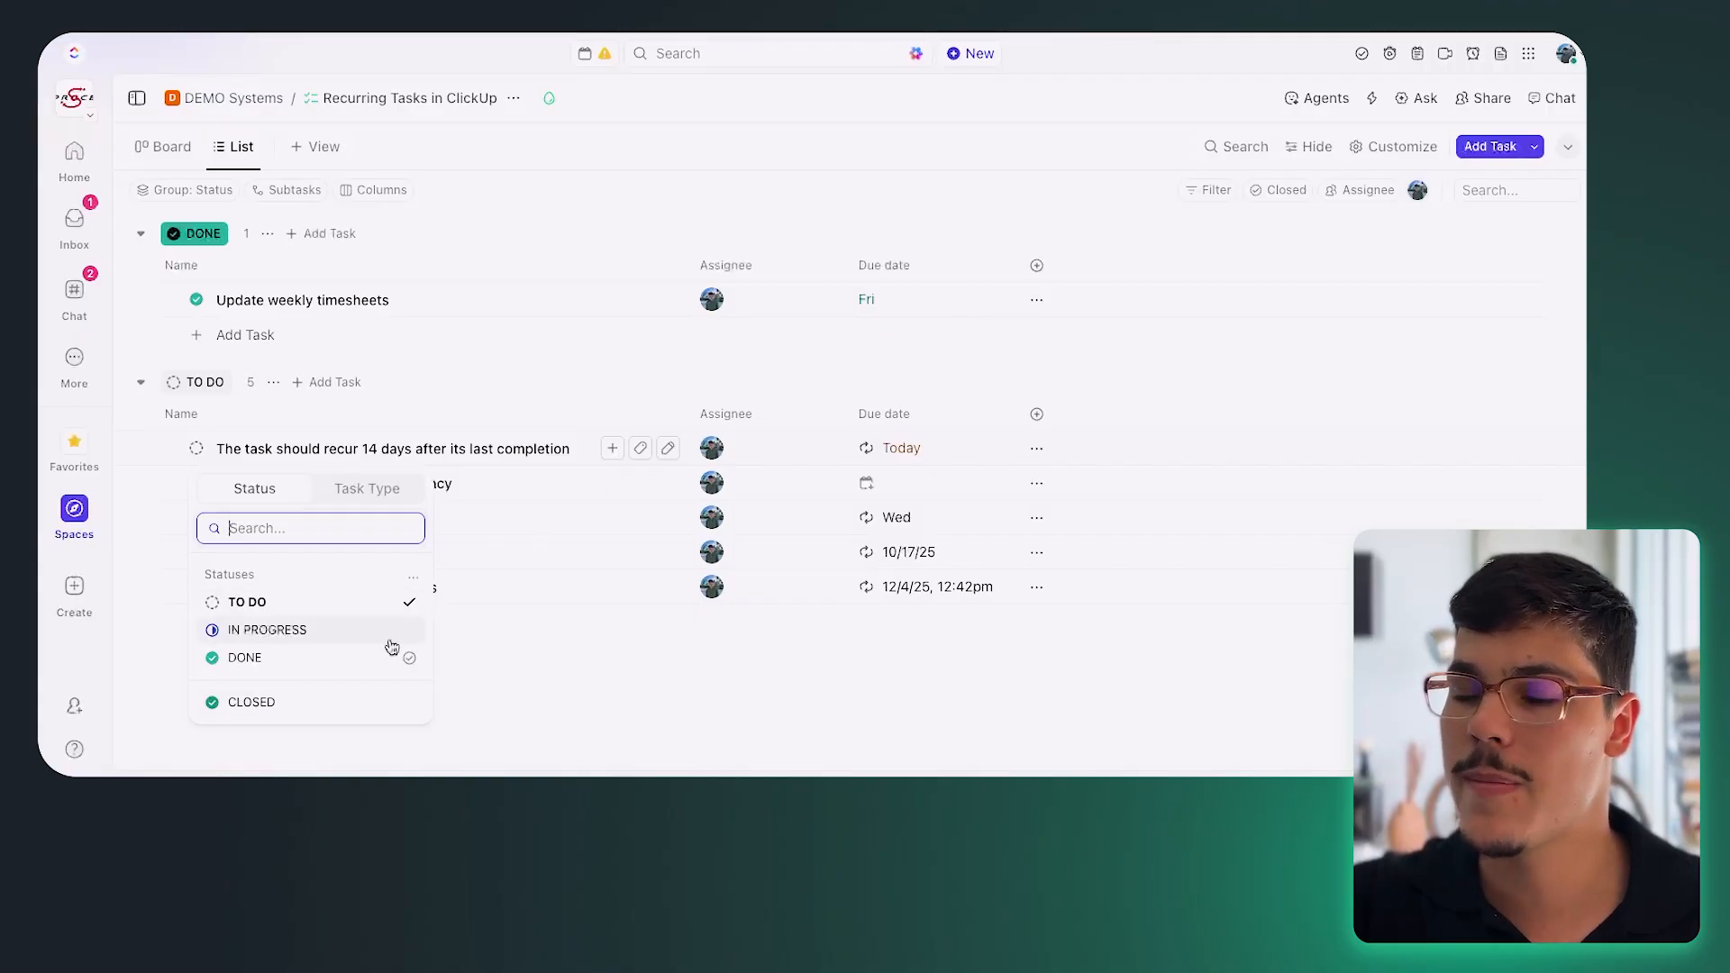
click(275, 708)
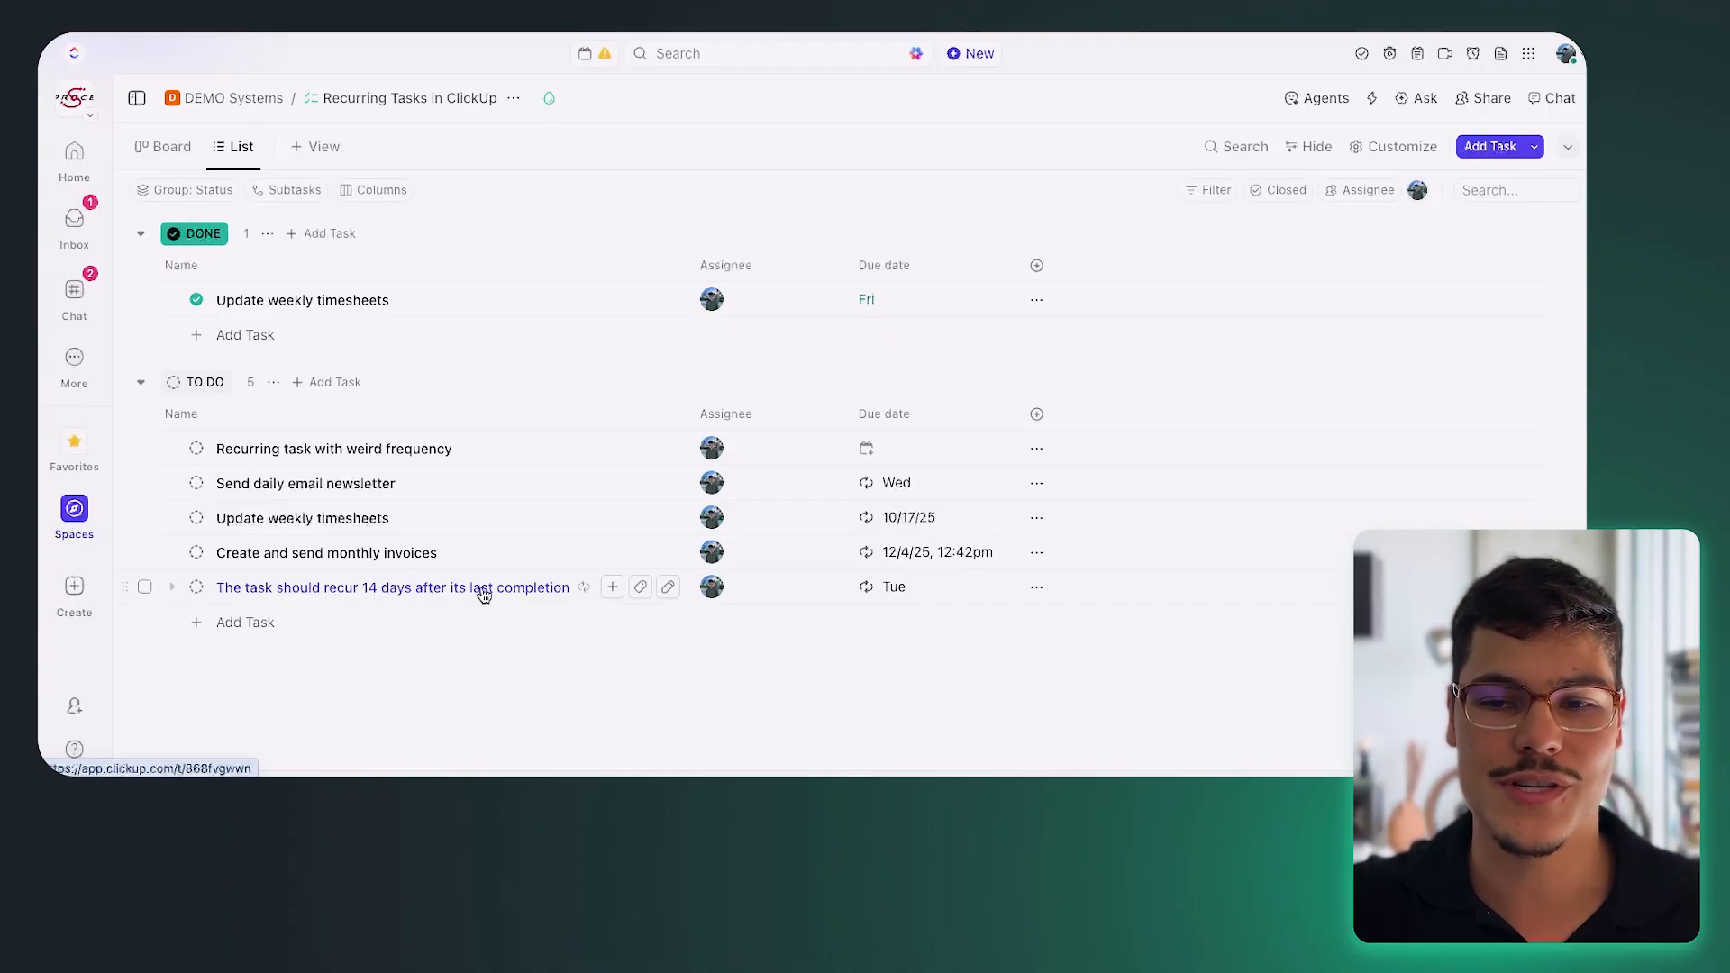
click(905, 596)
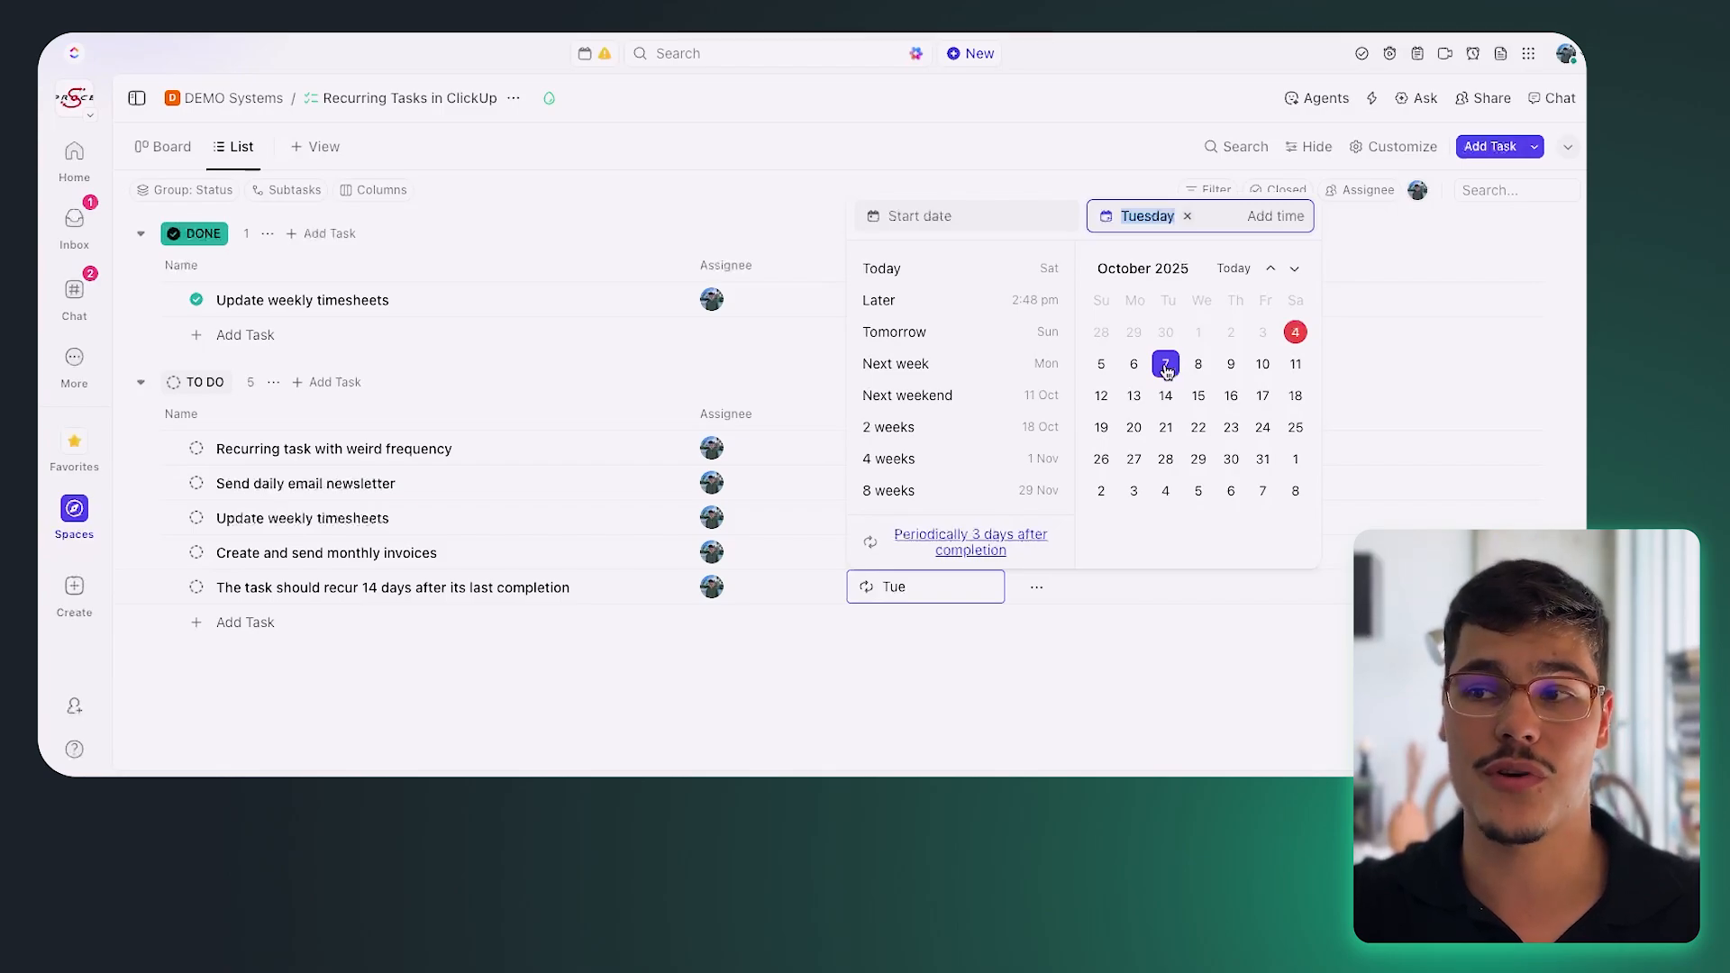
Change the task's recurrence to 14 days after completion and save it.
click(903, 559)
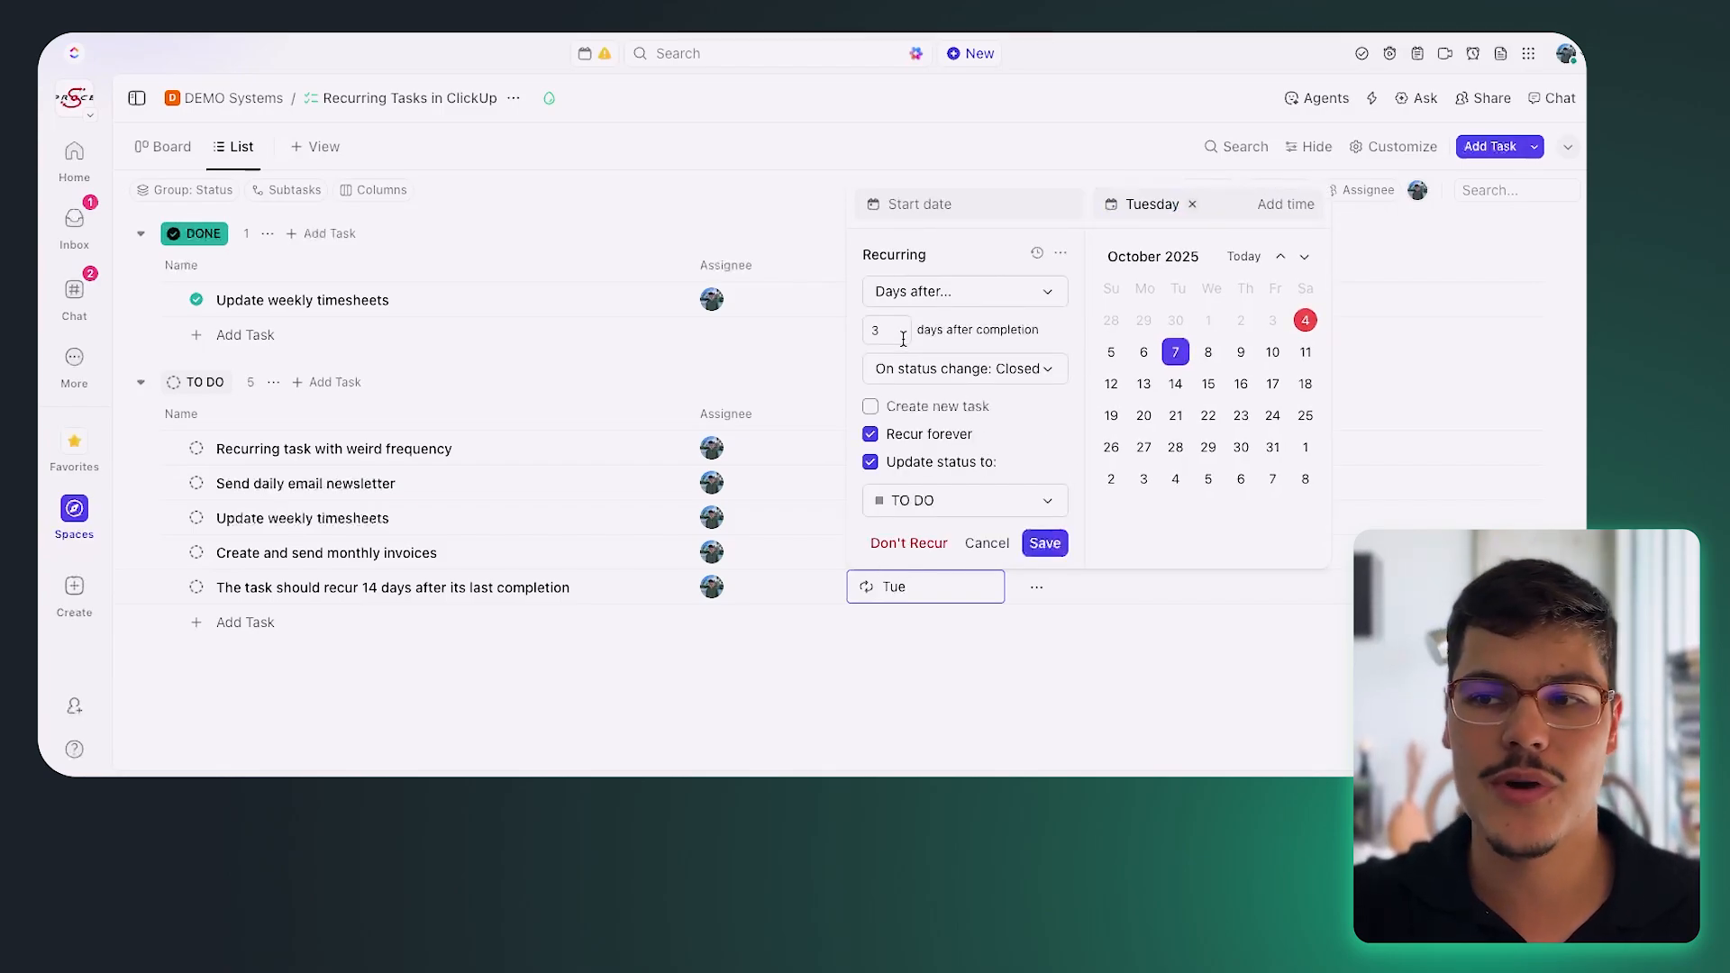
text(14)
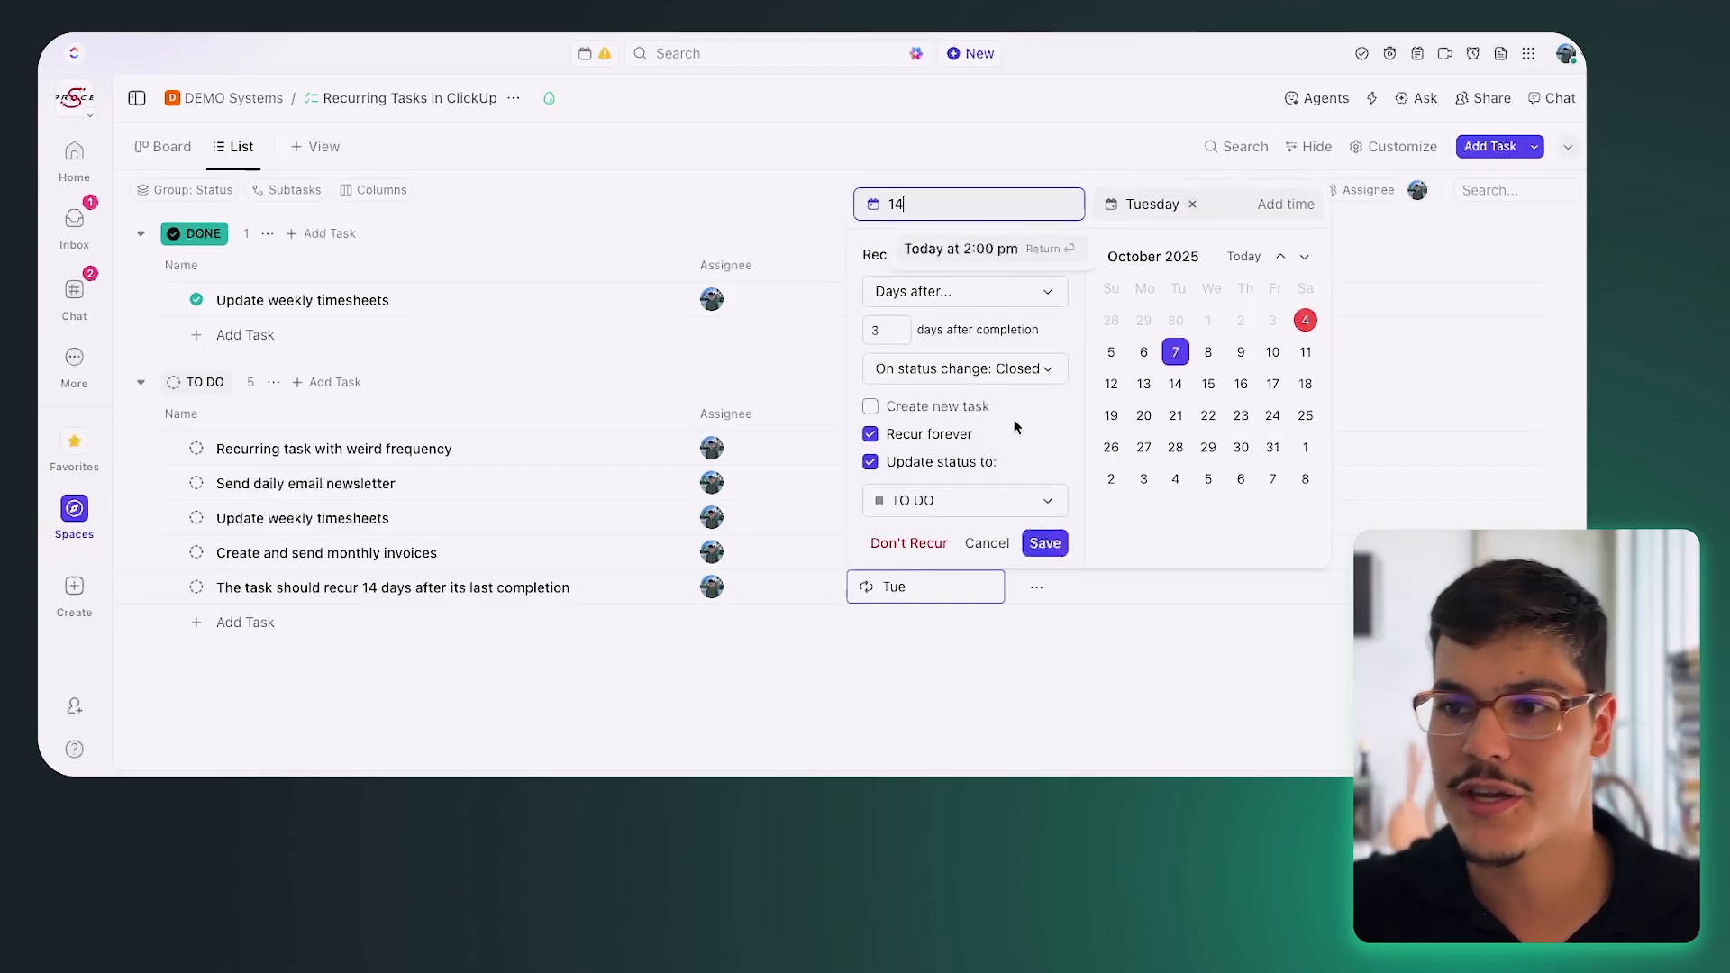
click(898, 330)
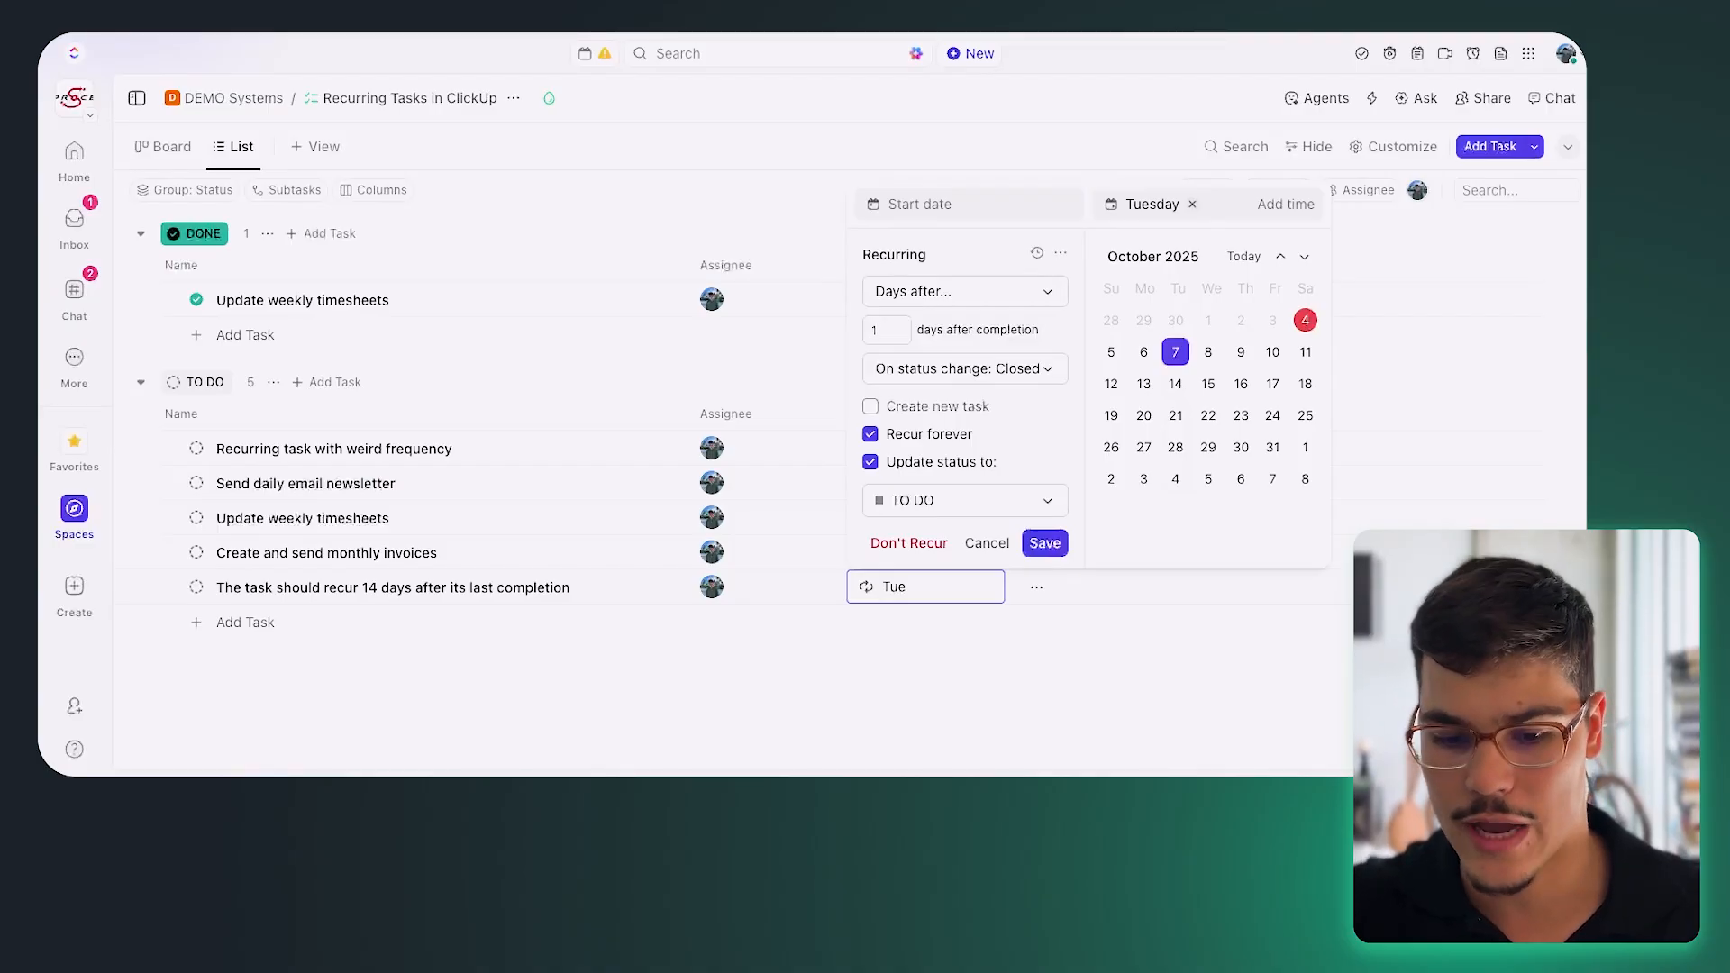
click(1045, 543)
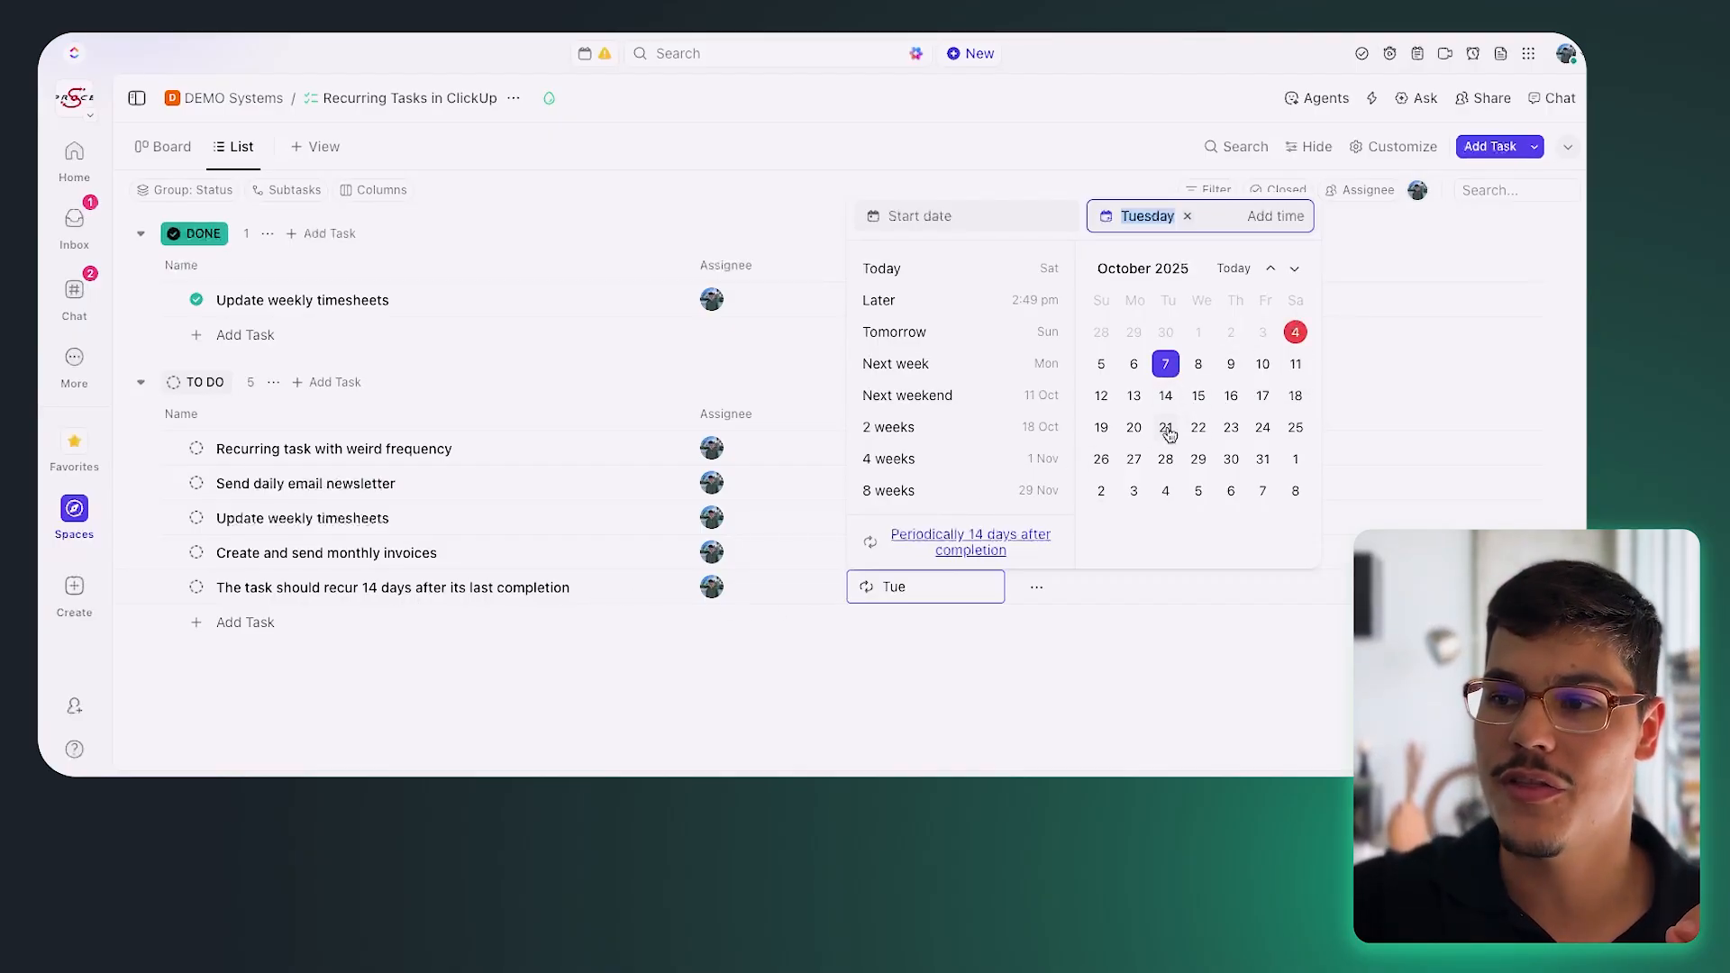
click(378, 618)
Close the task with the 14-day recurrence again and check its new due date on the calendar.
click(197, 589)
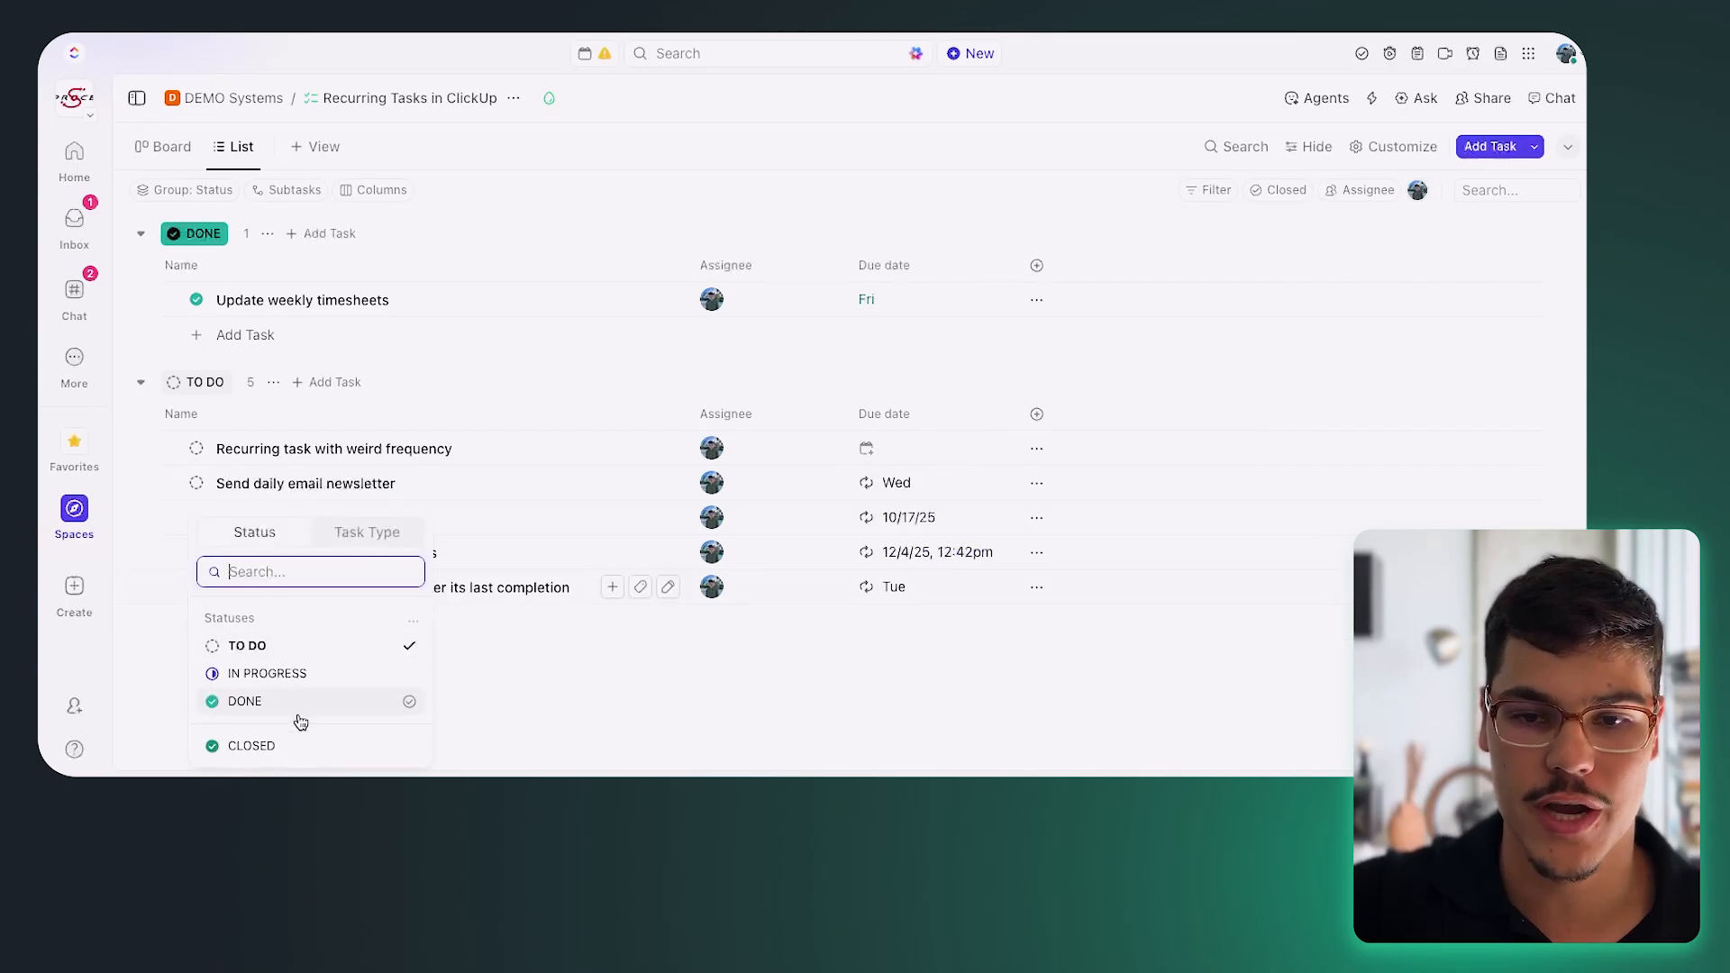
click(251, 746)
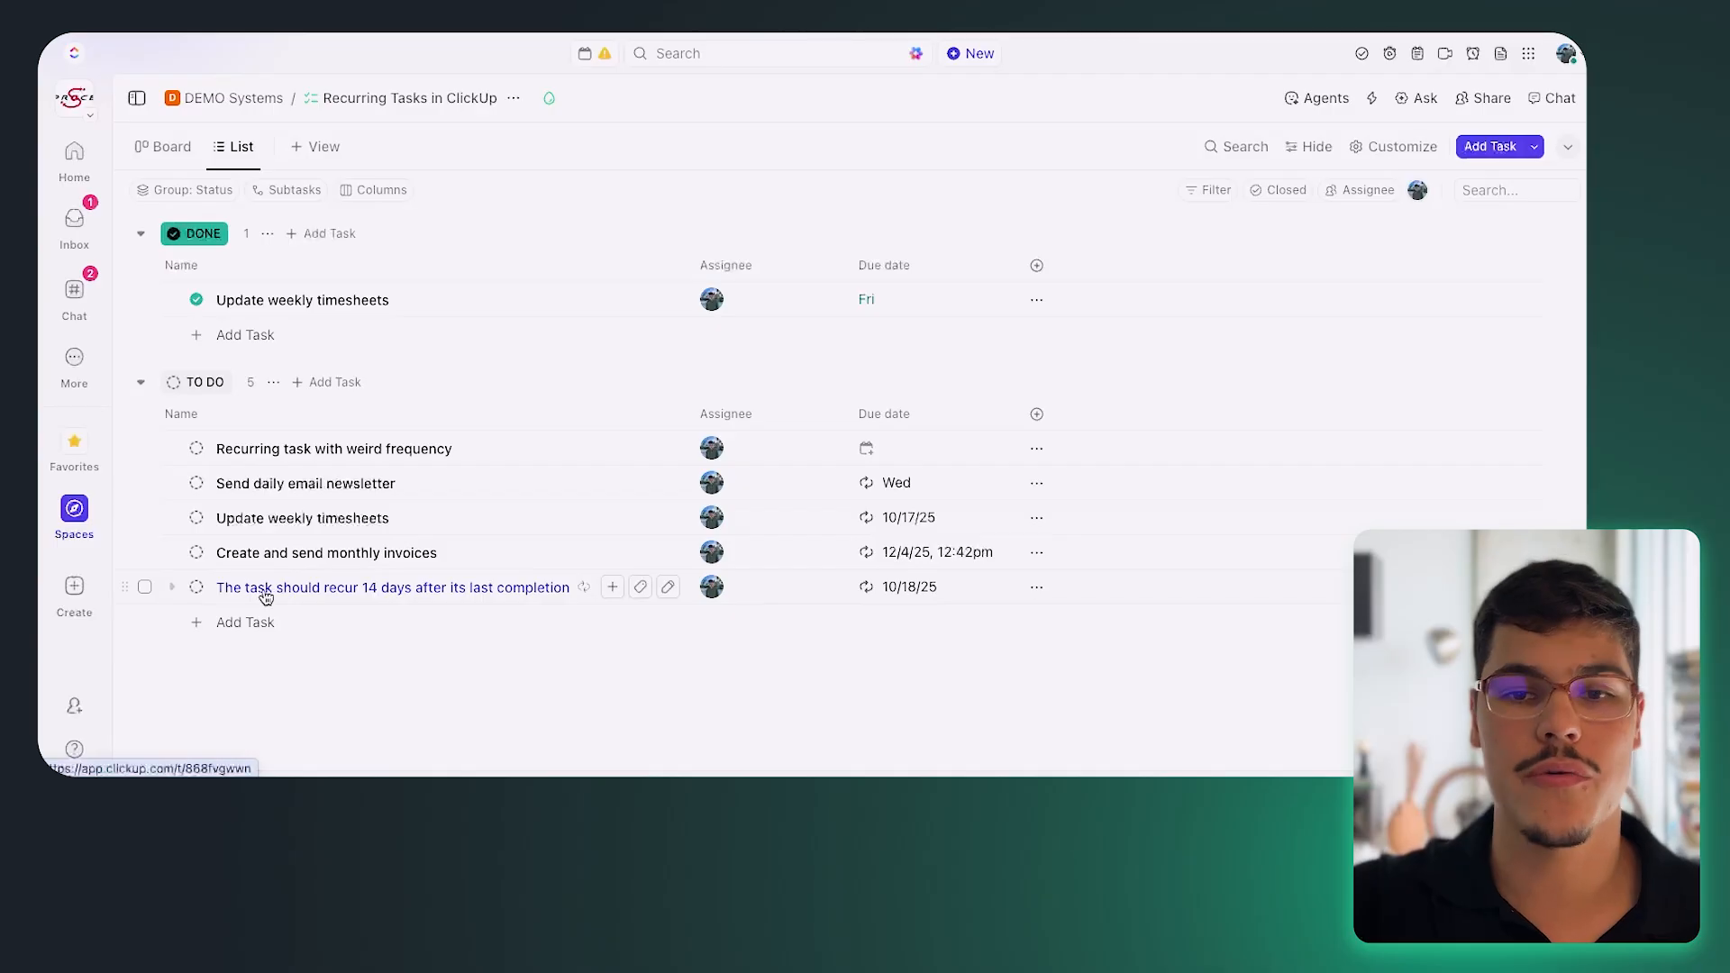
click(870, 582)
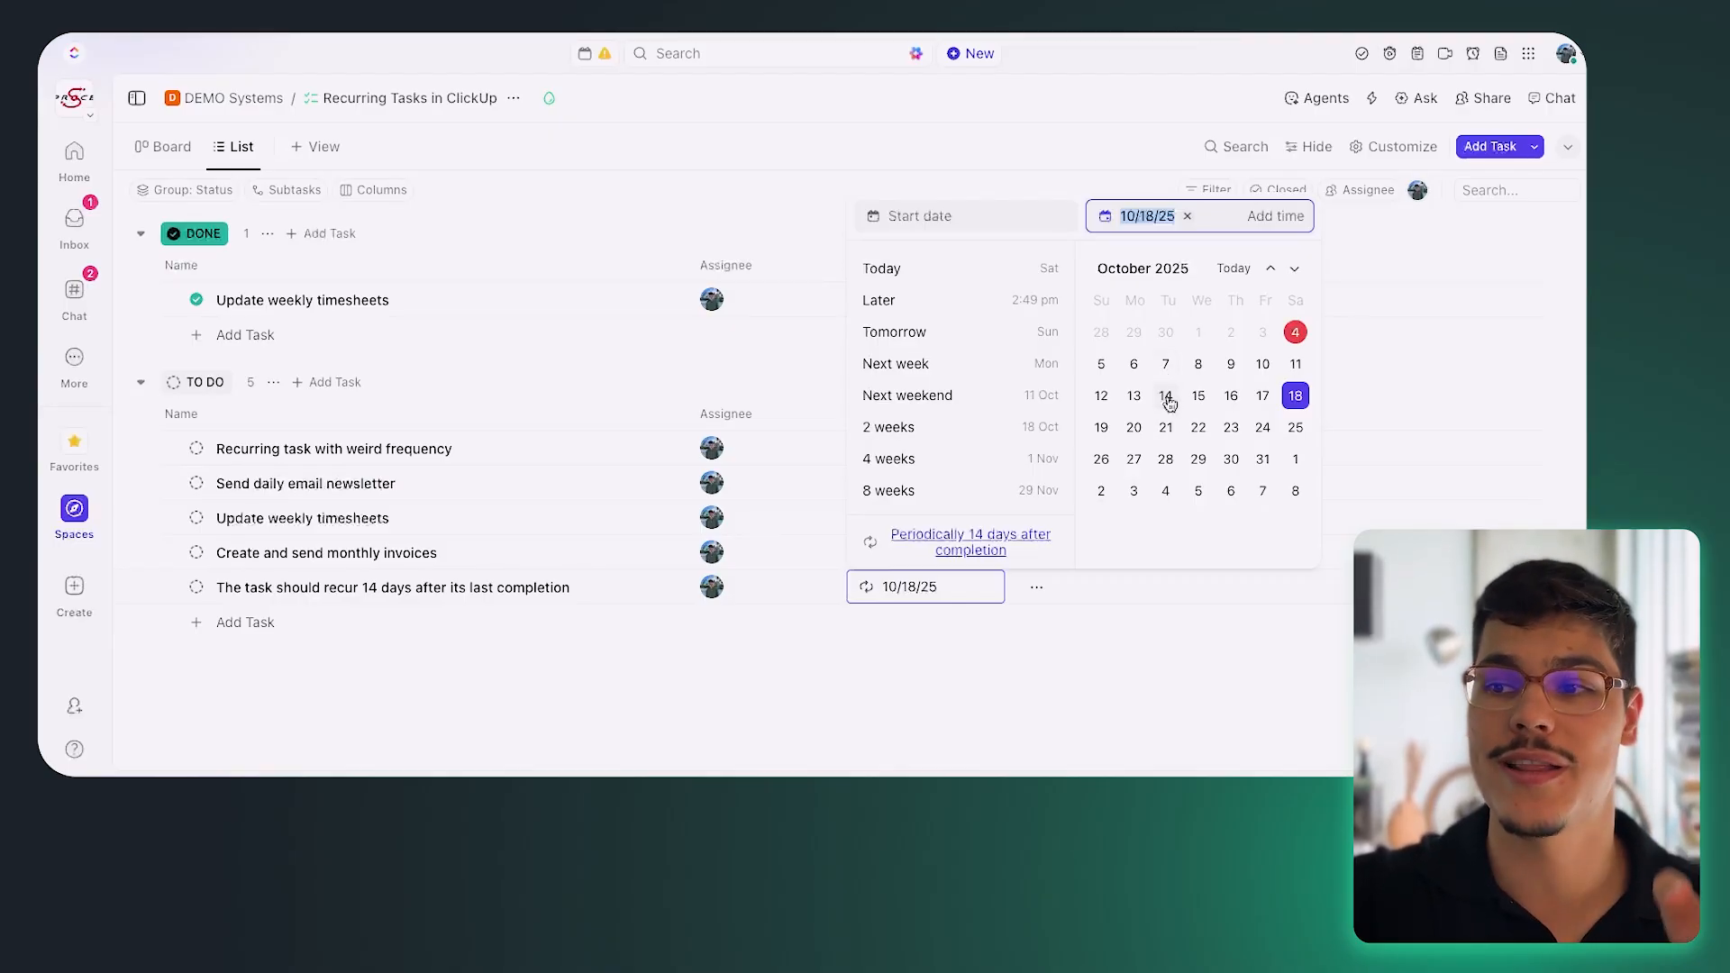
click(845, 662)
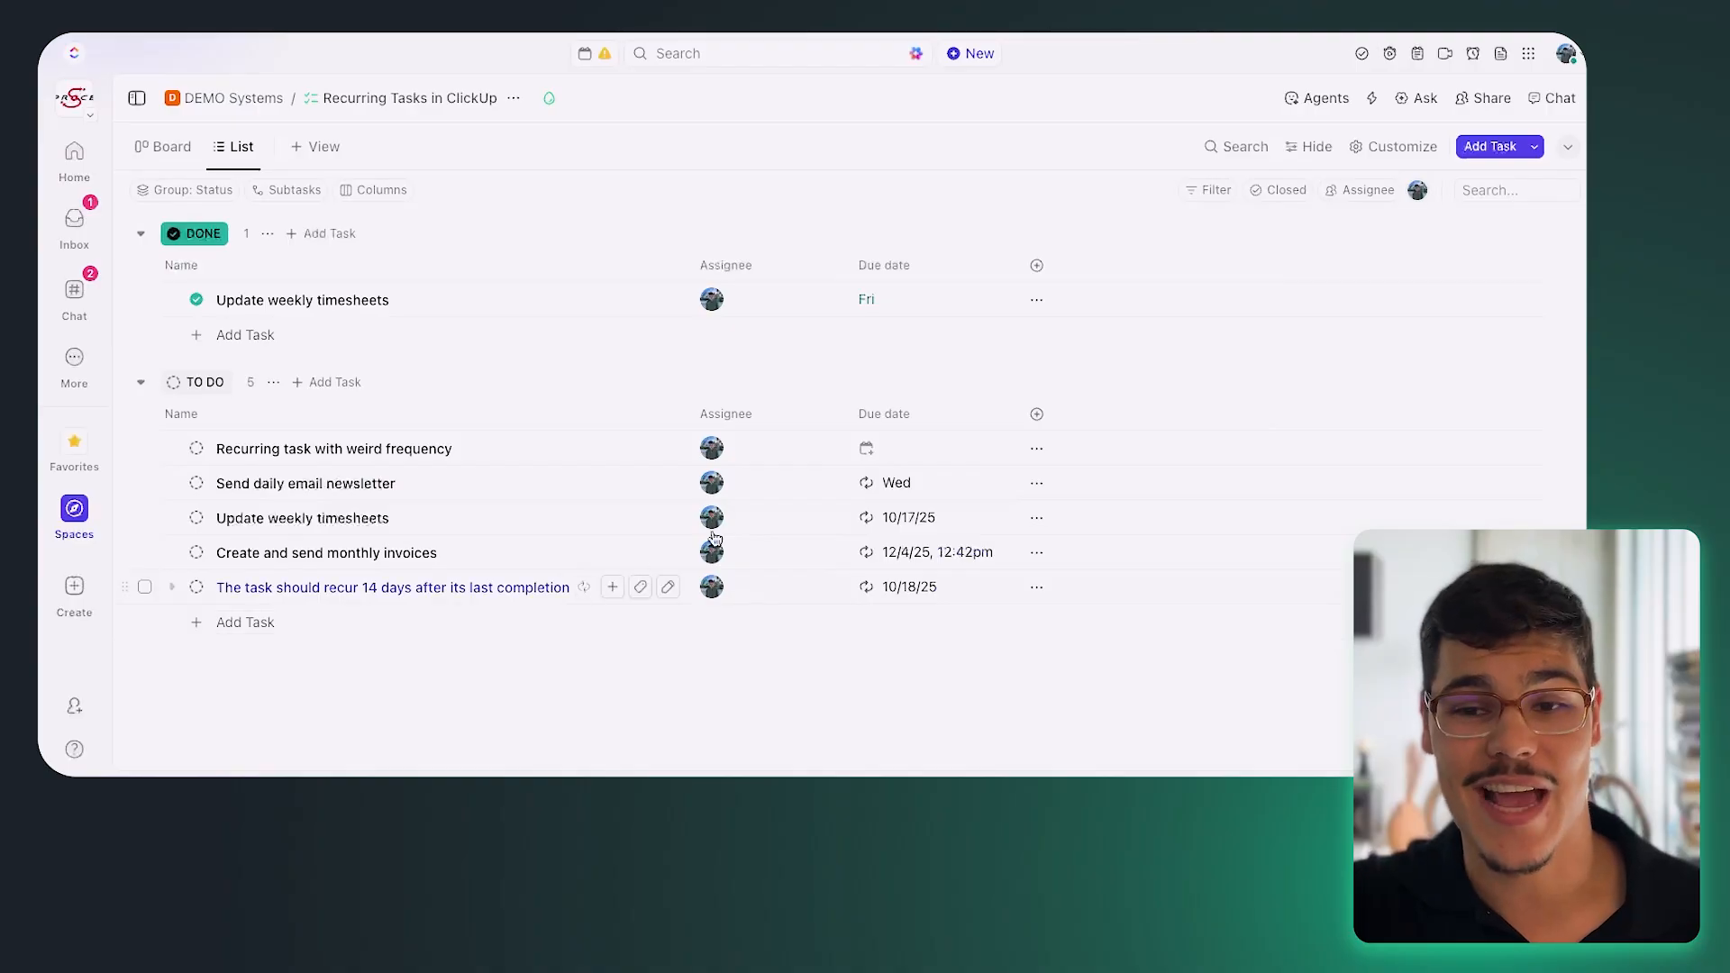
Start a recurrence for "Recurring task with weird frequency" and choose the Custom frequency.
click(950, 450)
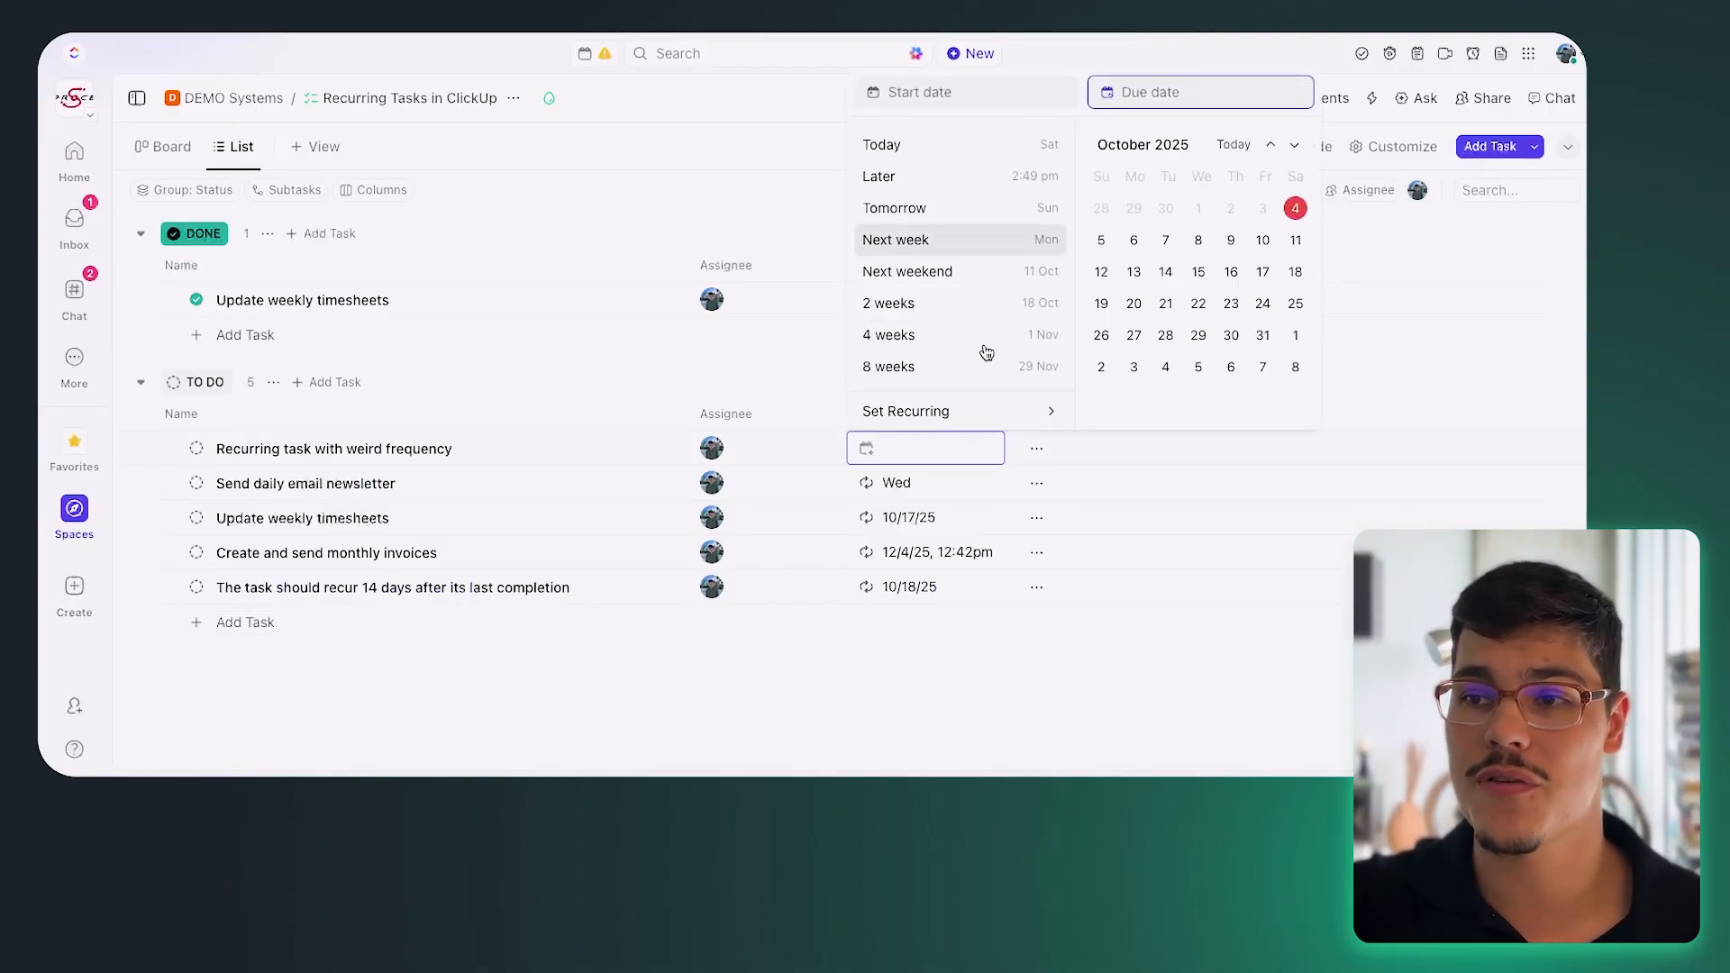
click(965, 412)
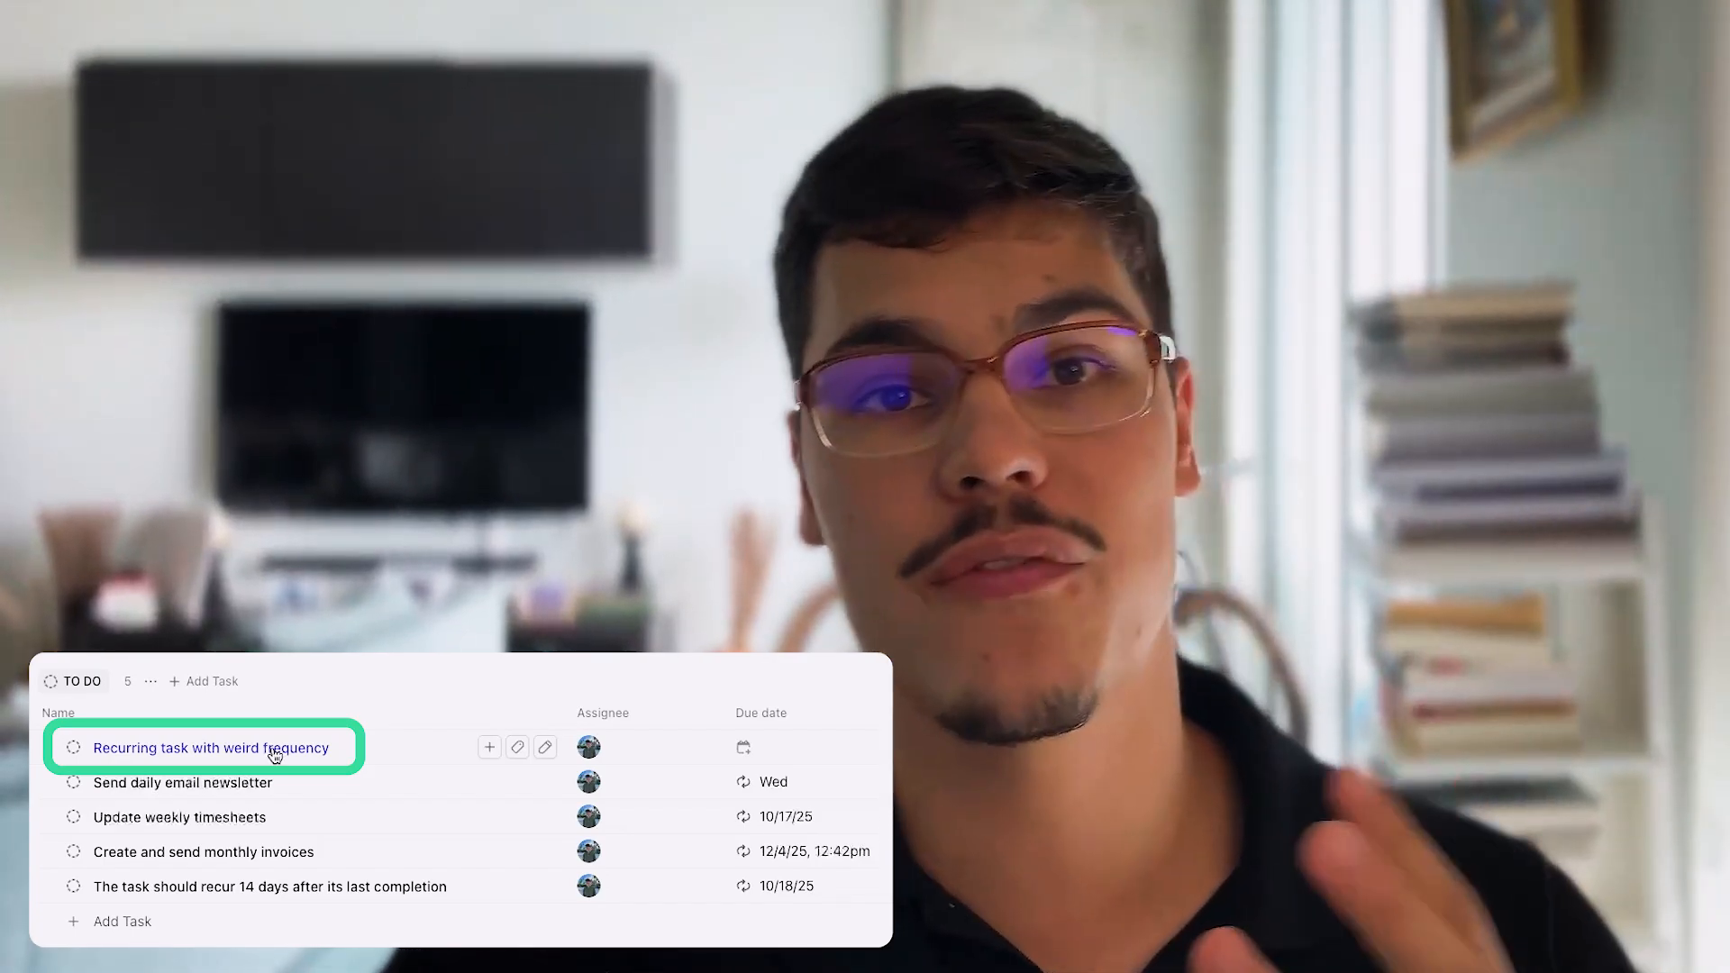
click(901, 447)
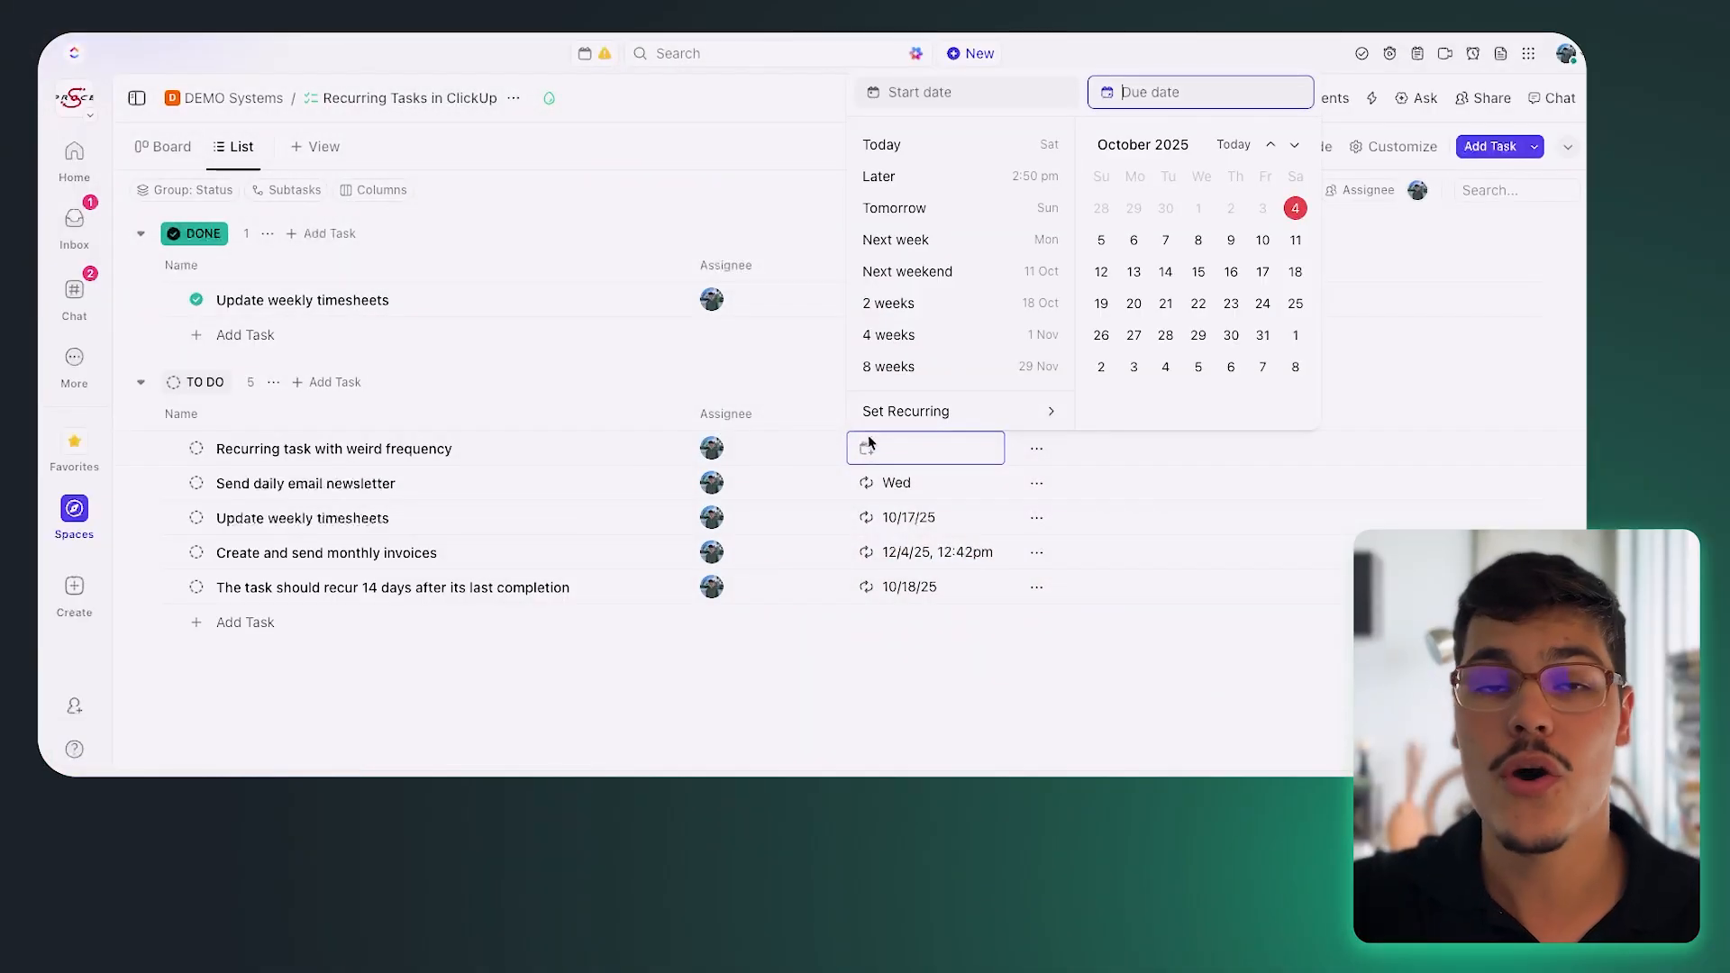
click(928, 407)
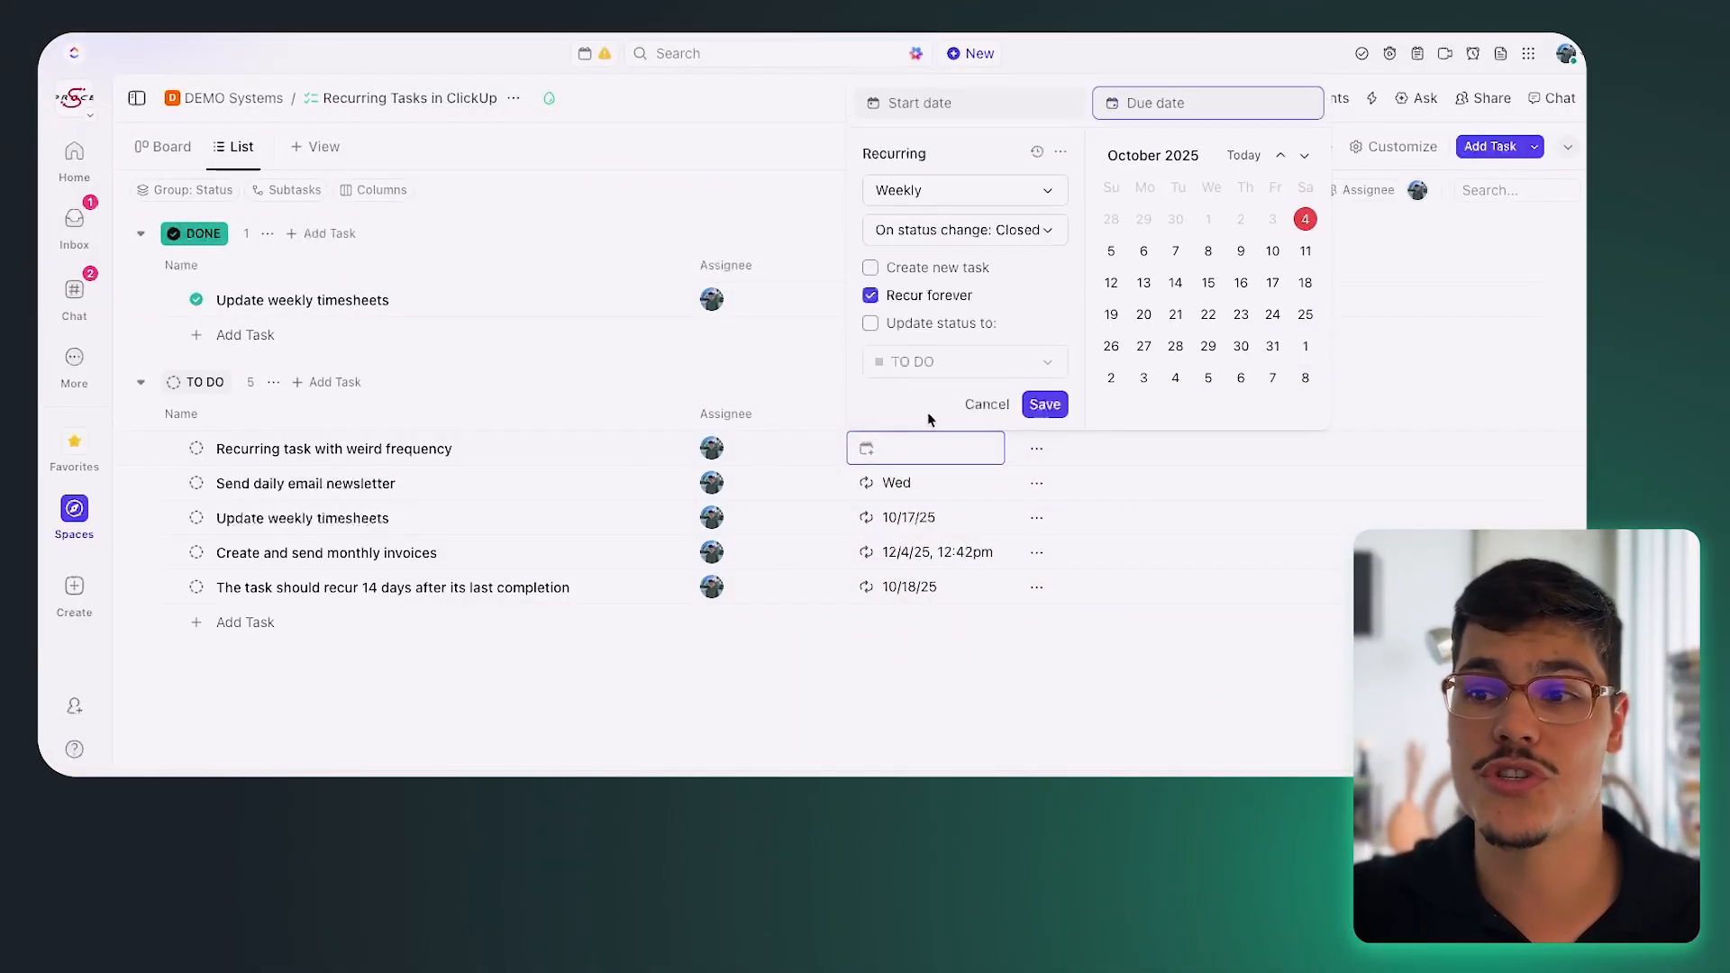
click(945, 200)
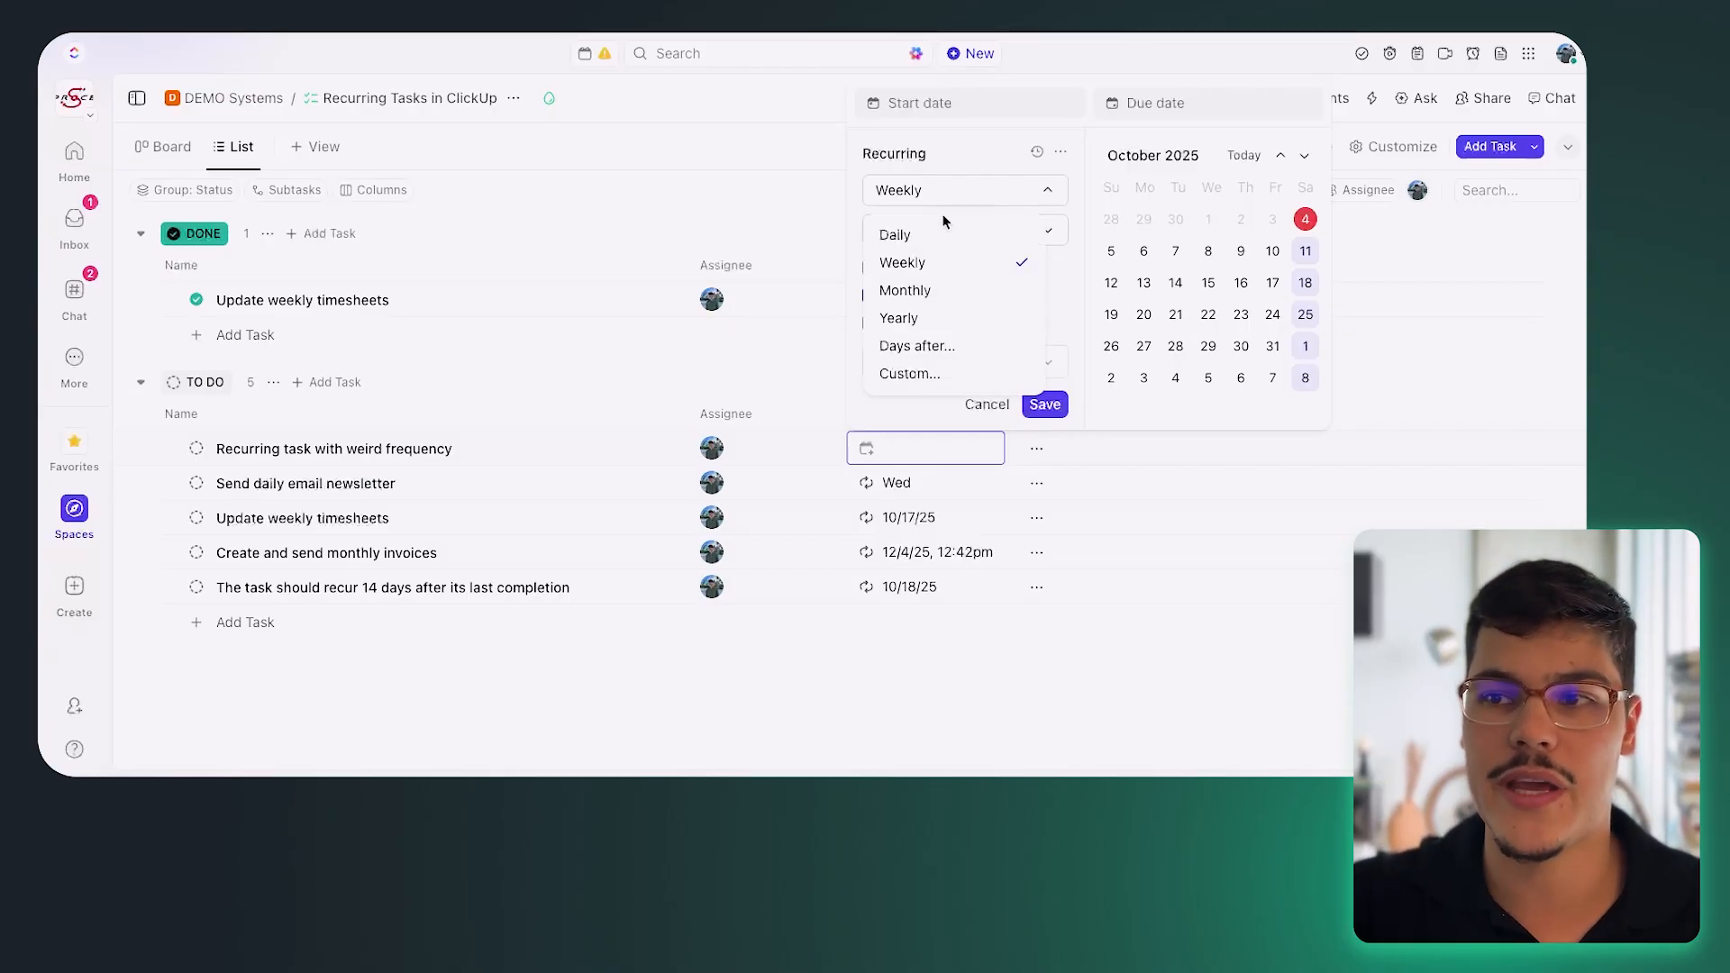
click(910, 373)
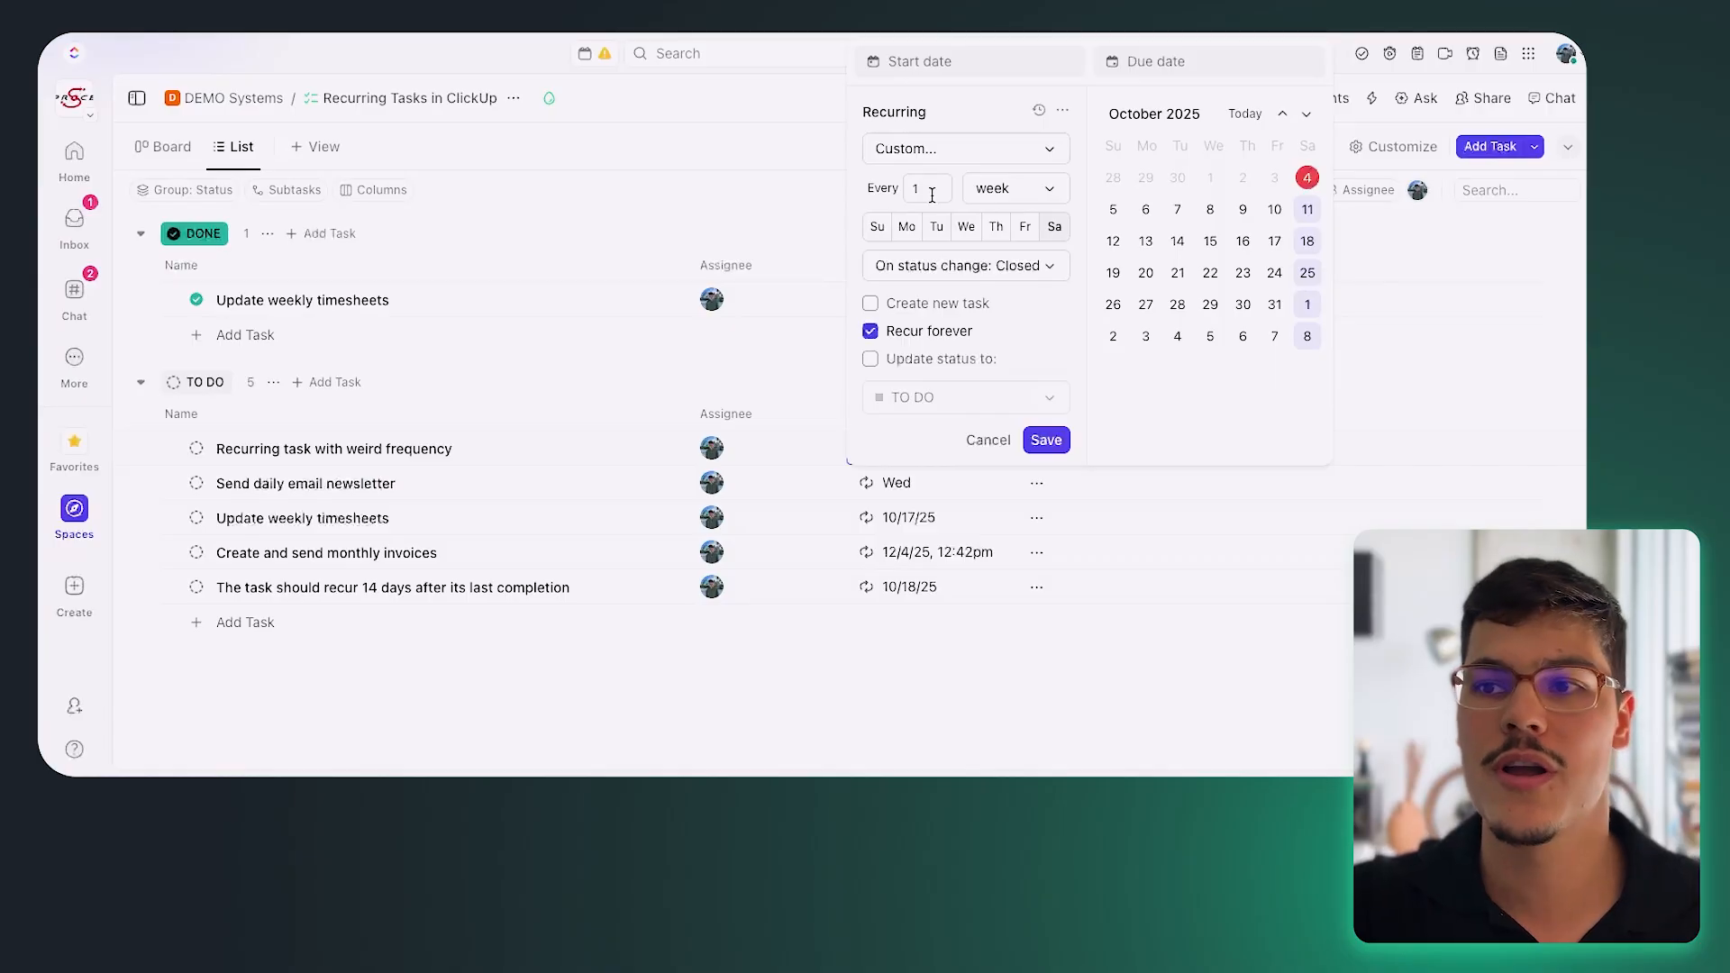
Review the interval units of the custom recurrence and set the unit to day.
click(1018, 196)
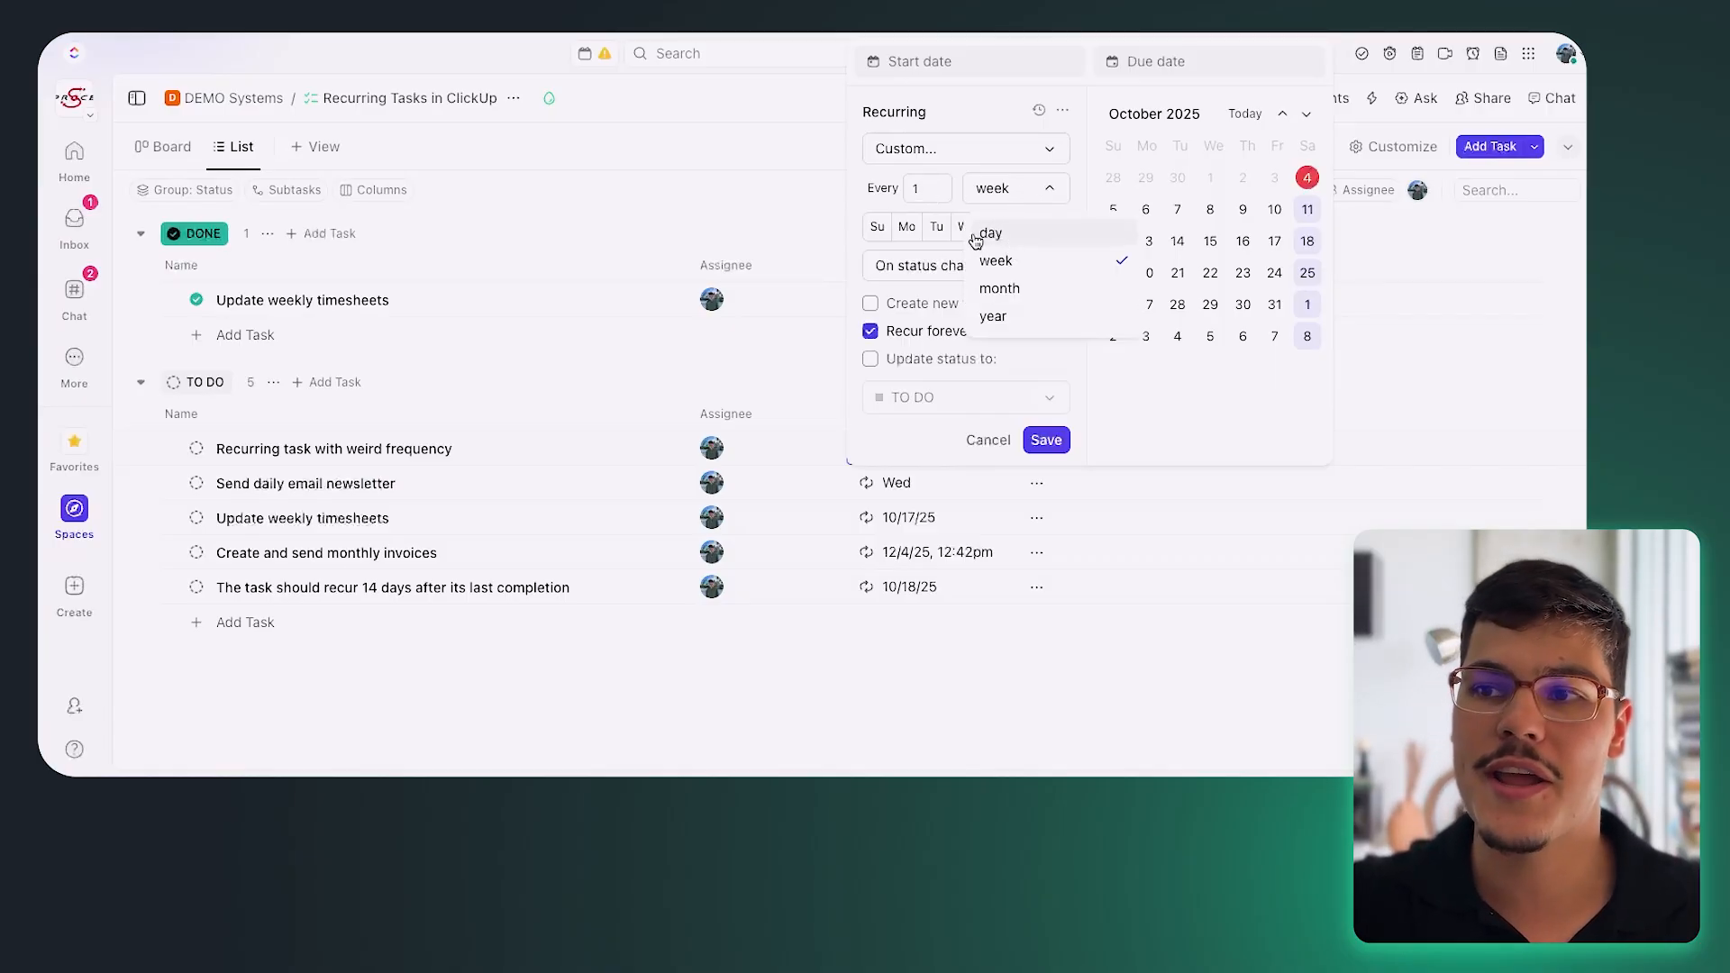
click(933, 184)
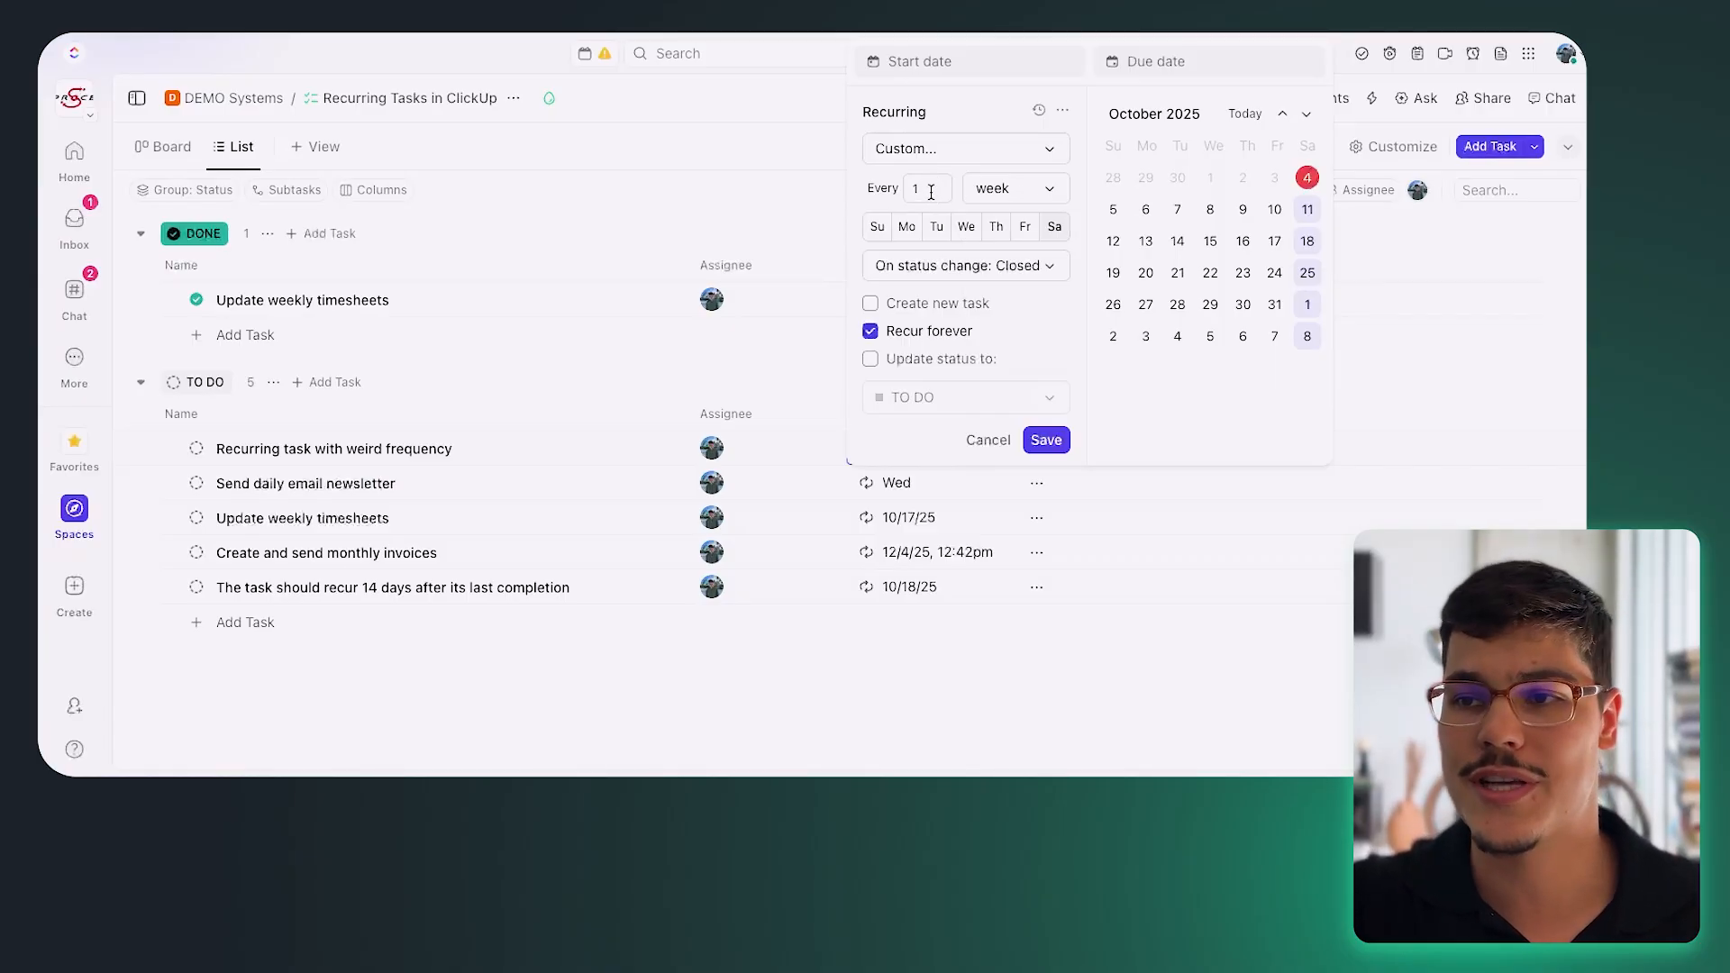
click(998, 197)
click(992, 191)
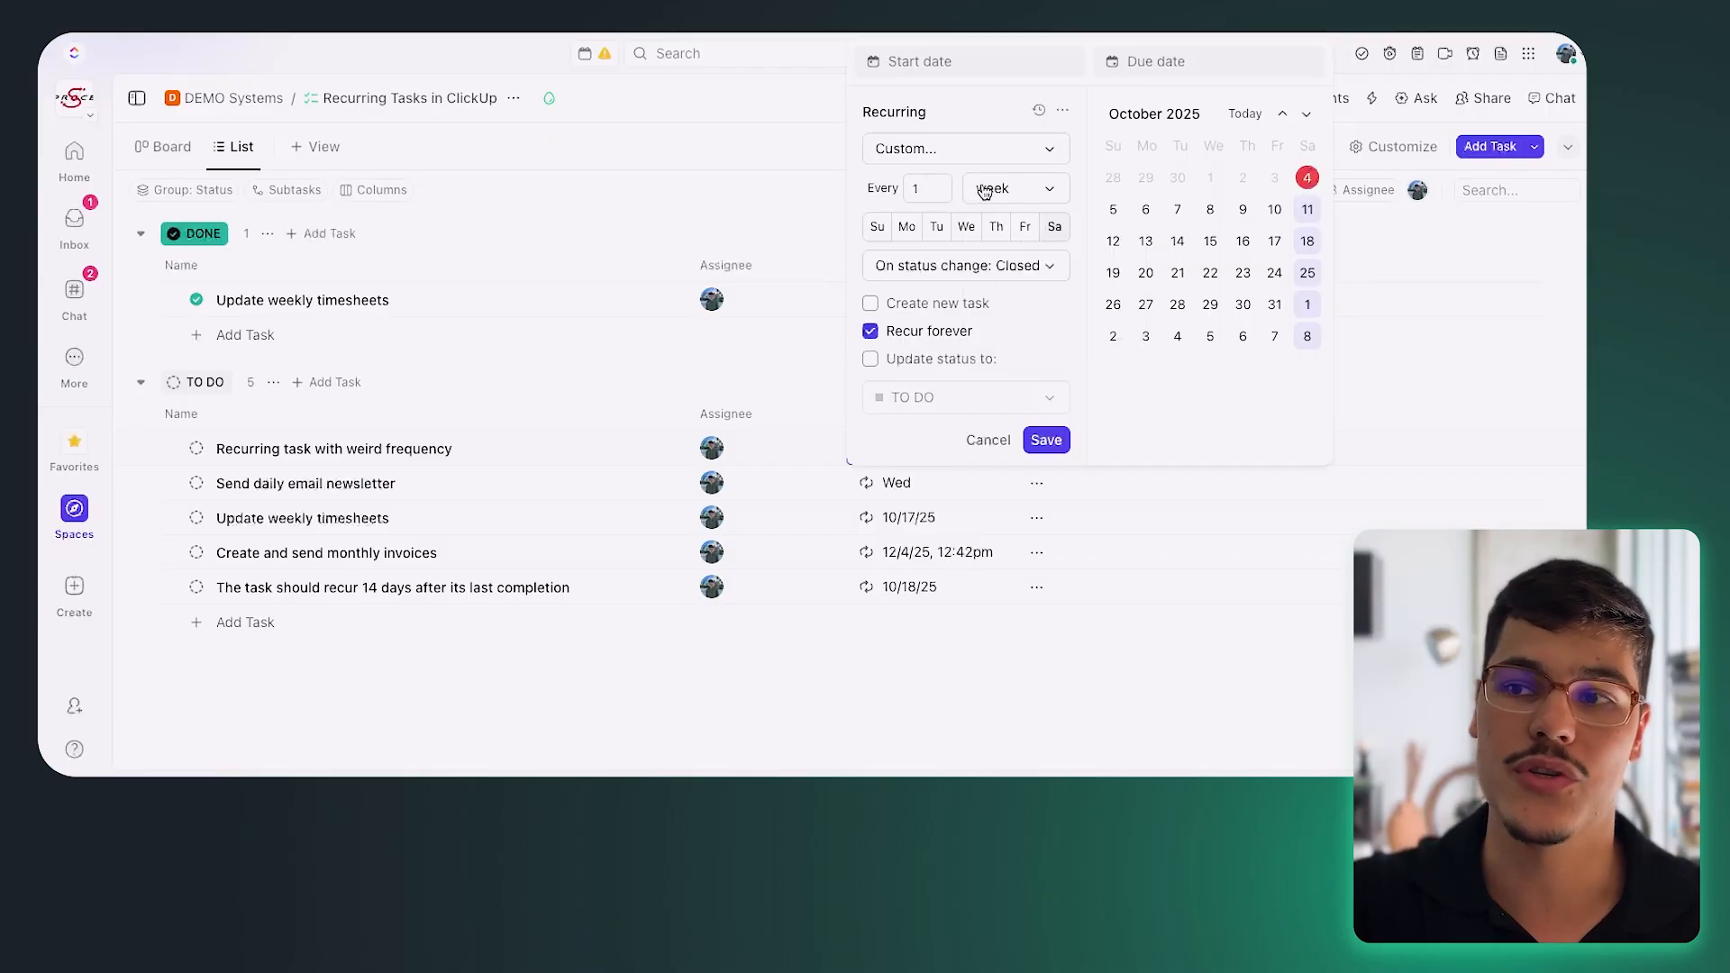
click(986, 188)
click(993, 236)
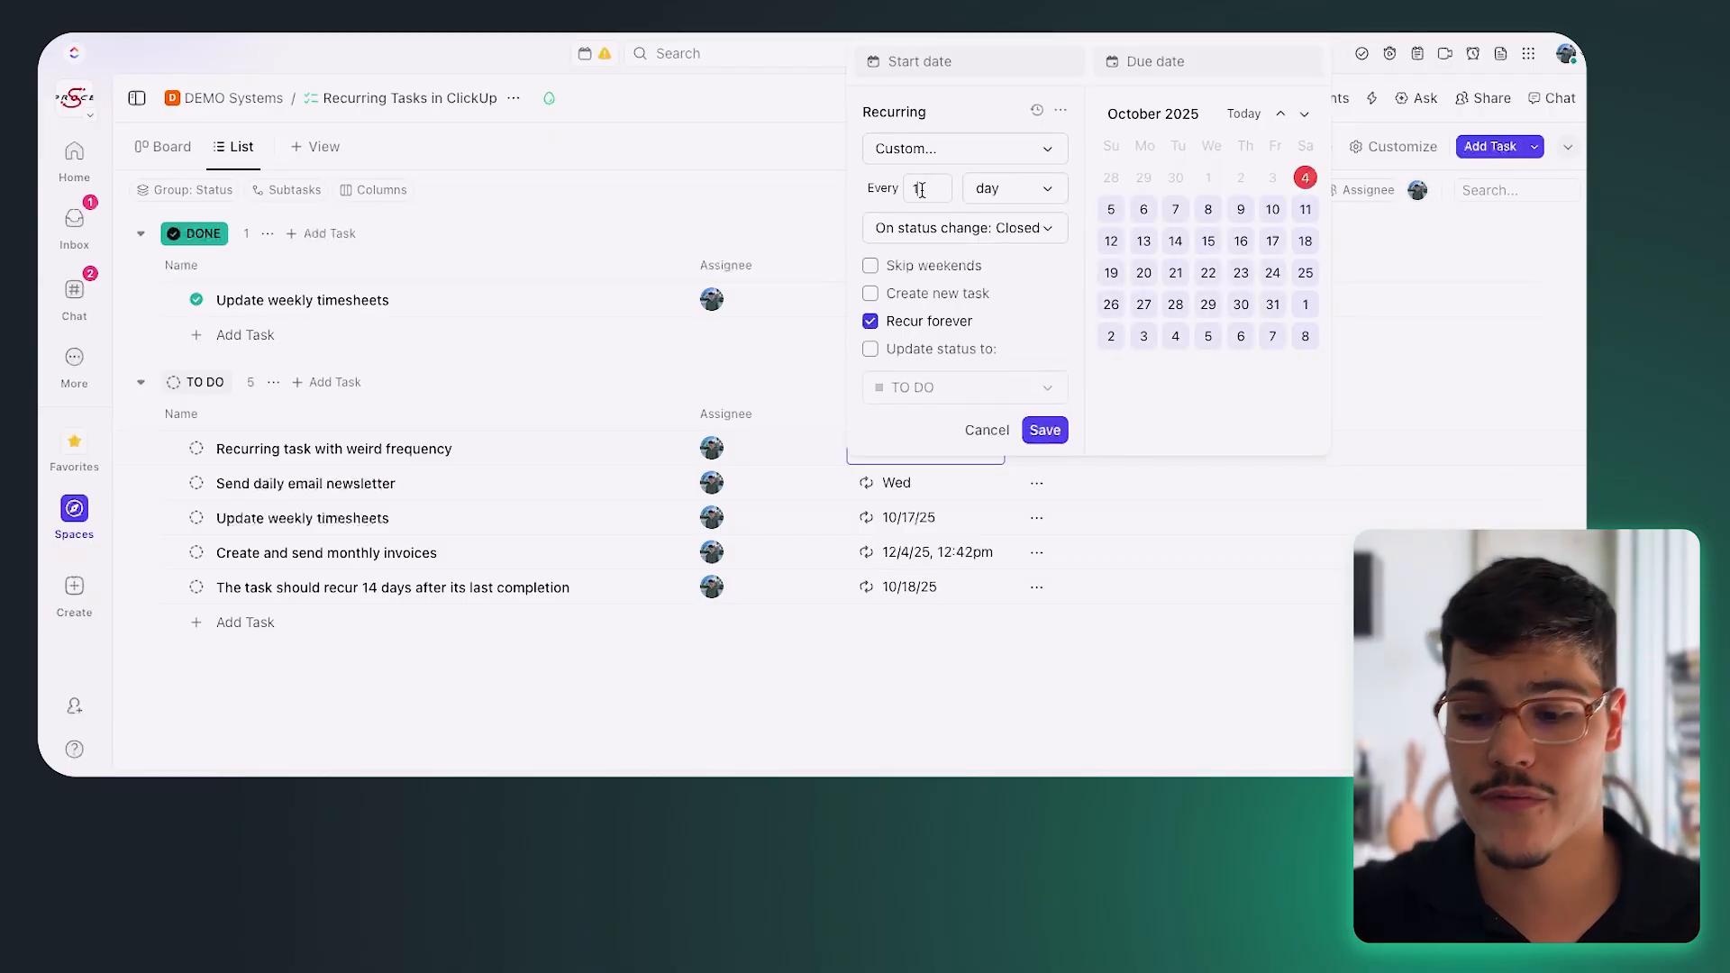
Set the custom recurrence to every 3 days and review which events can trigger it.
text(3)
key(BackSpace)
click(930, 192)
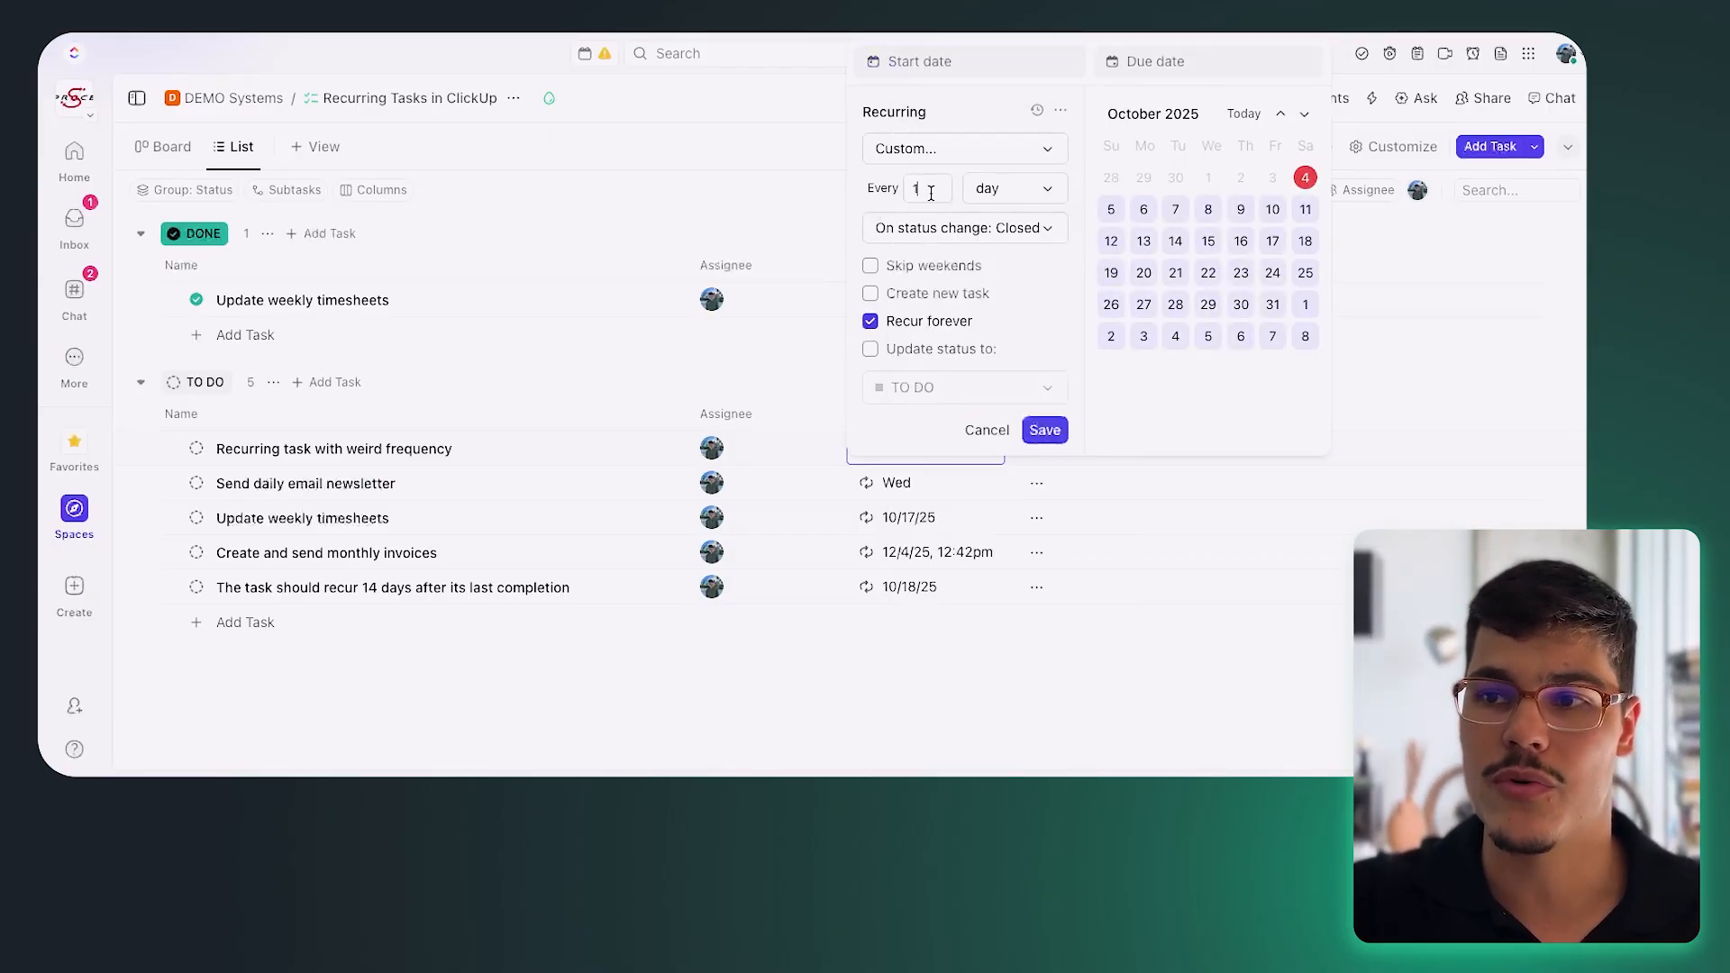
click(982, 233)
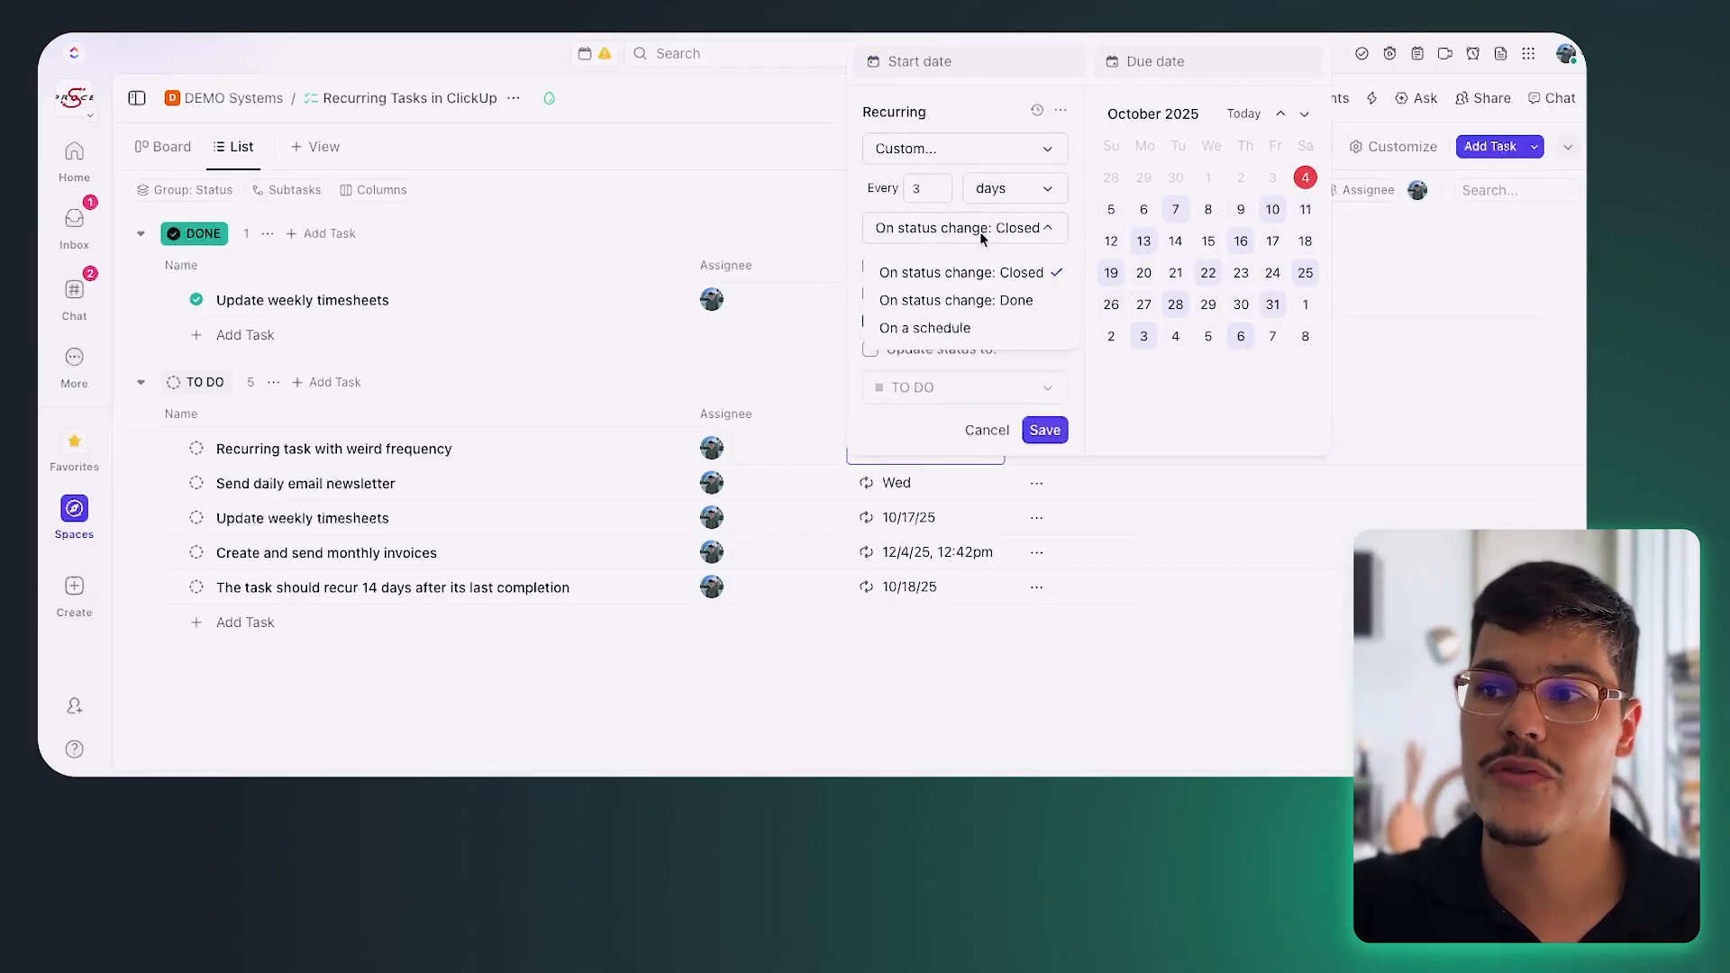
click(1117, 206)
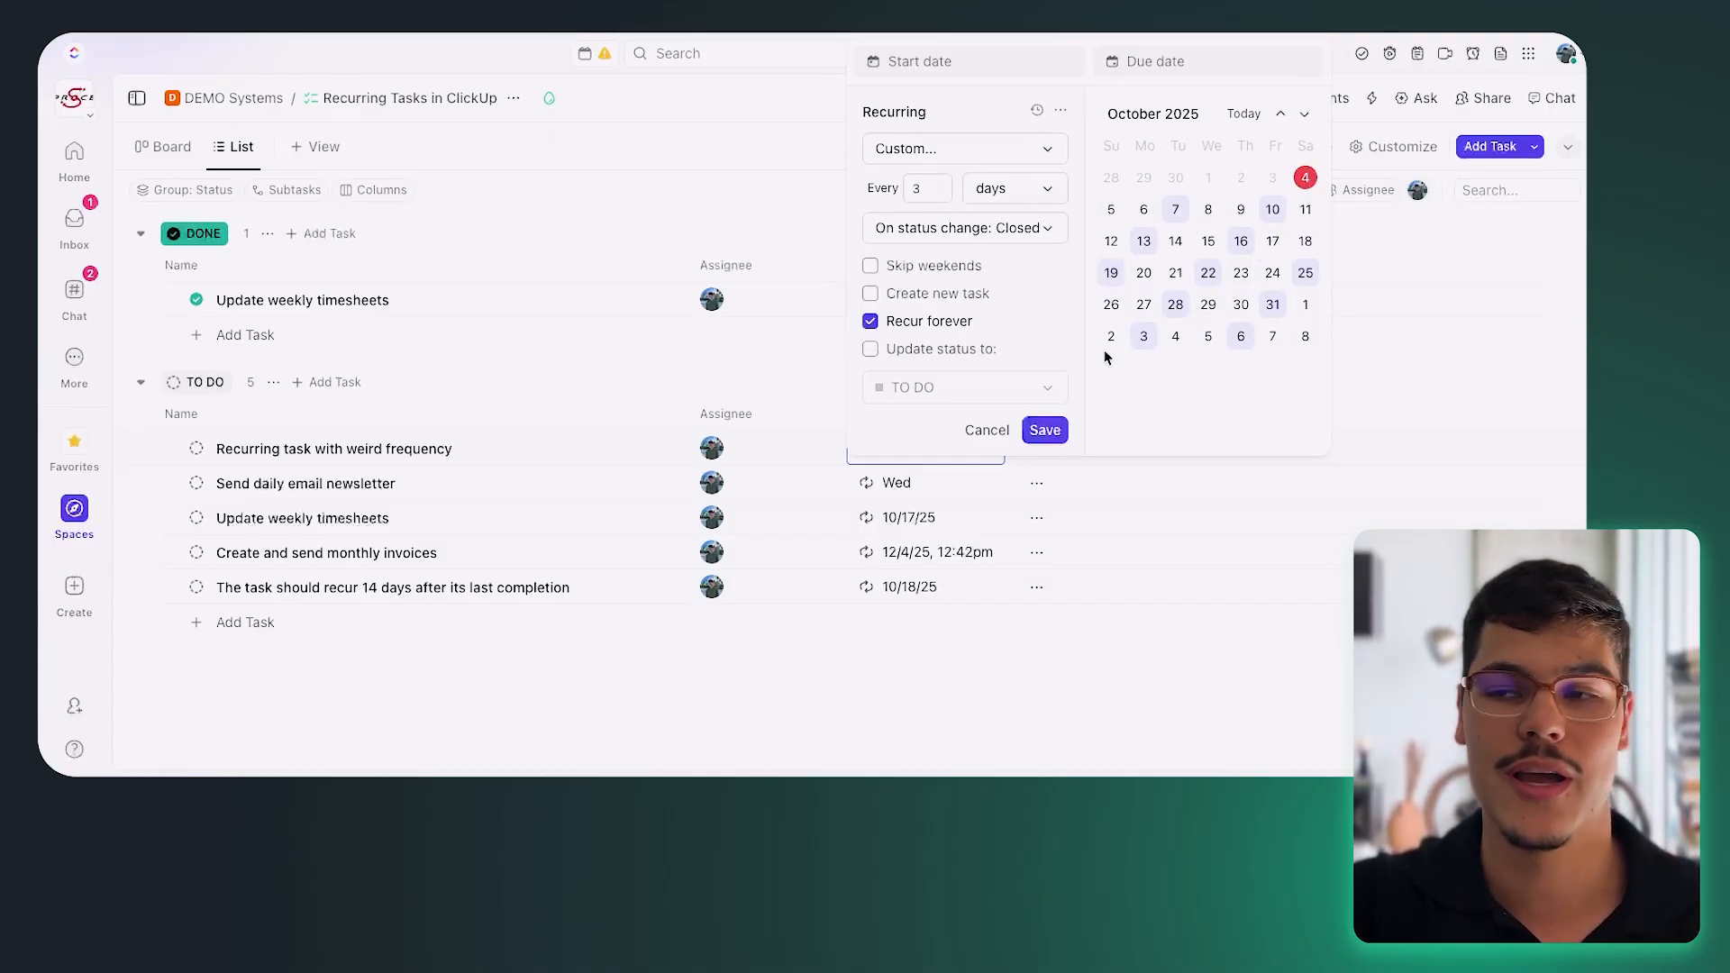
click(995, 230)
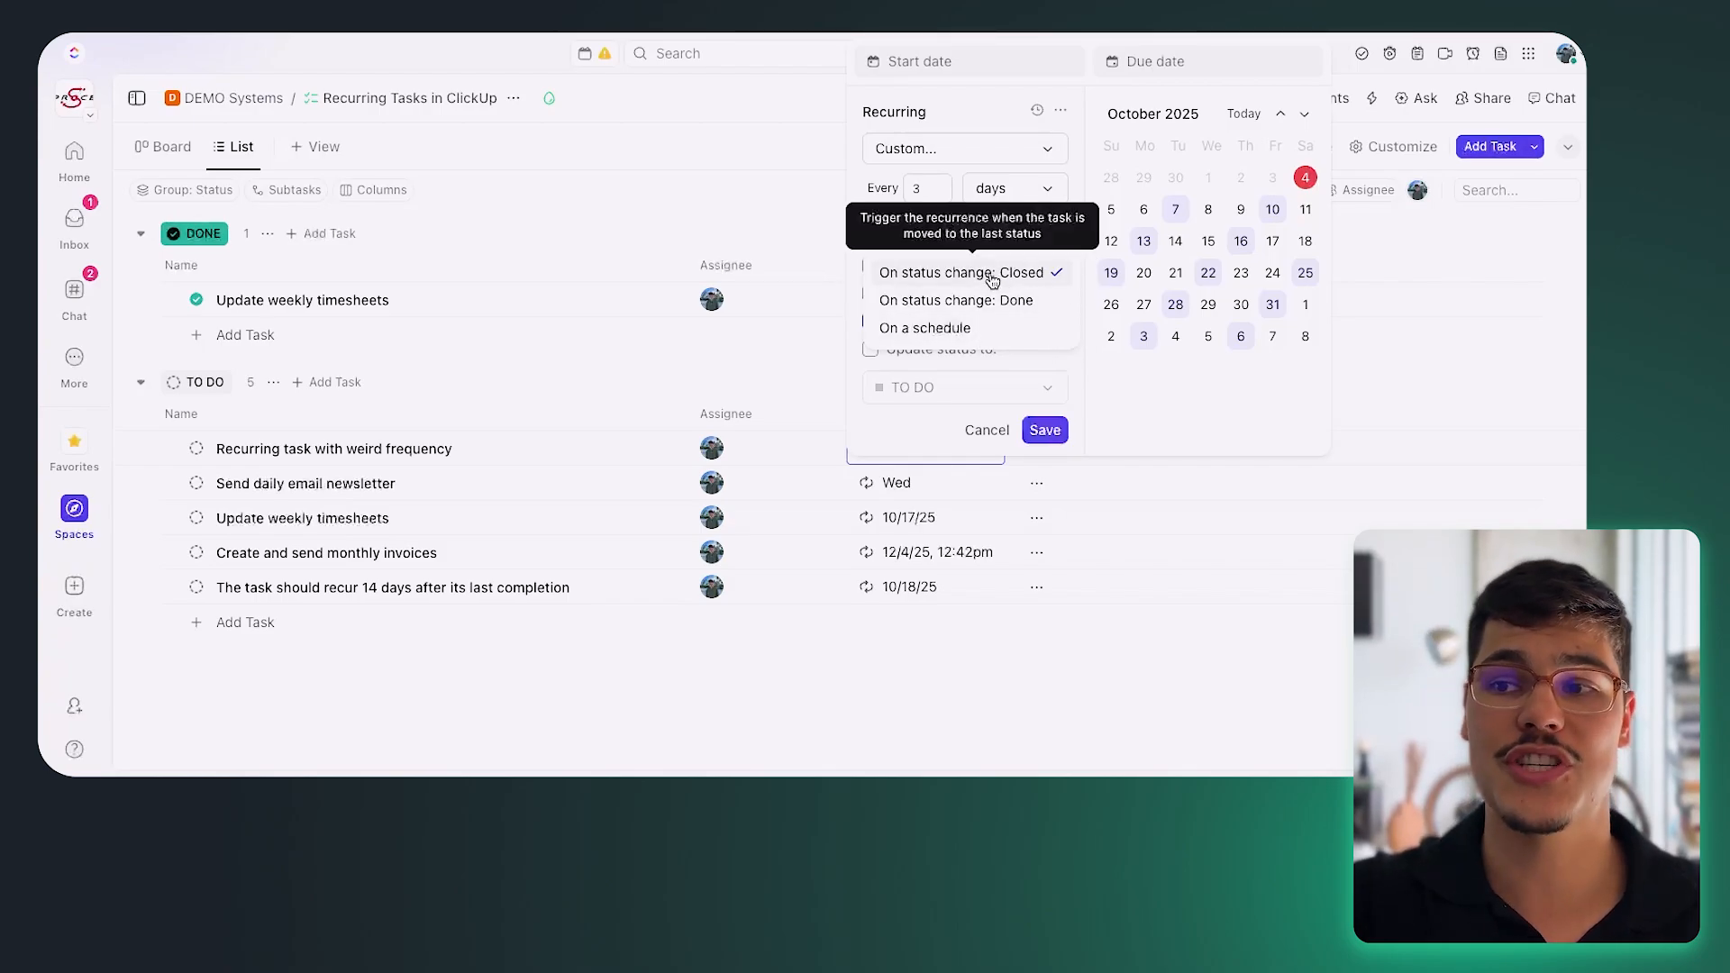
click(1056, 365)
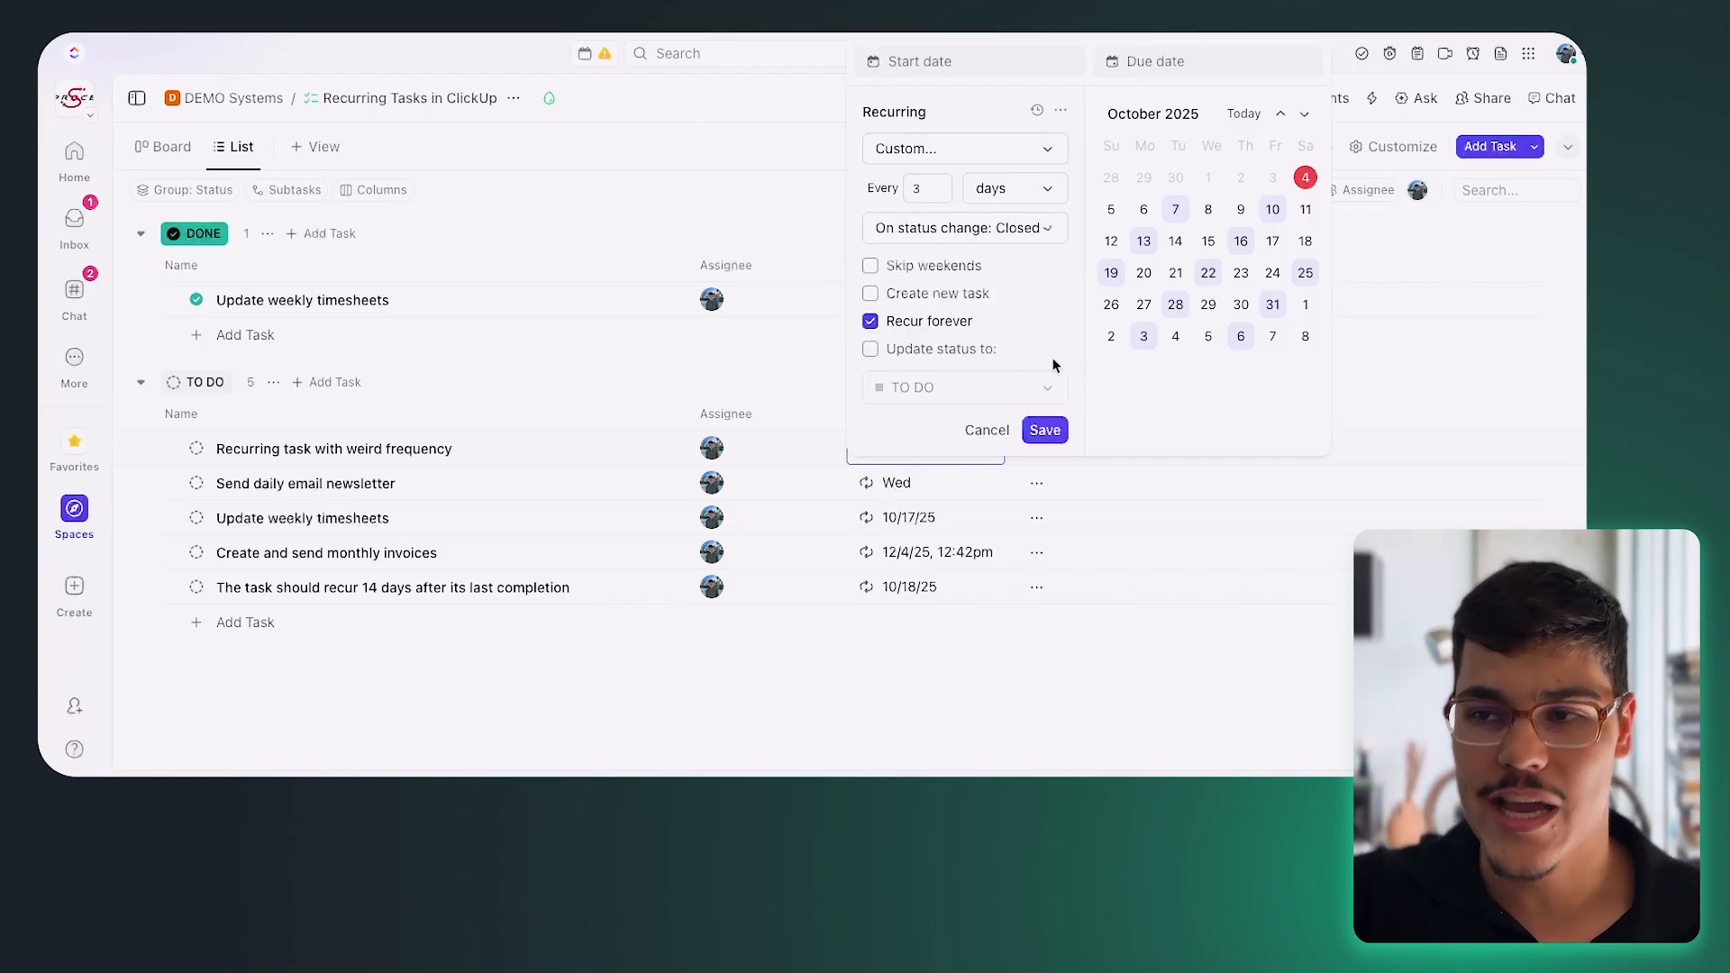
Make the 3-day recurrence skip weekends and try the status update option on and off.
click(868, 266)
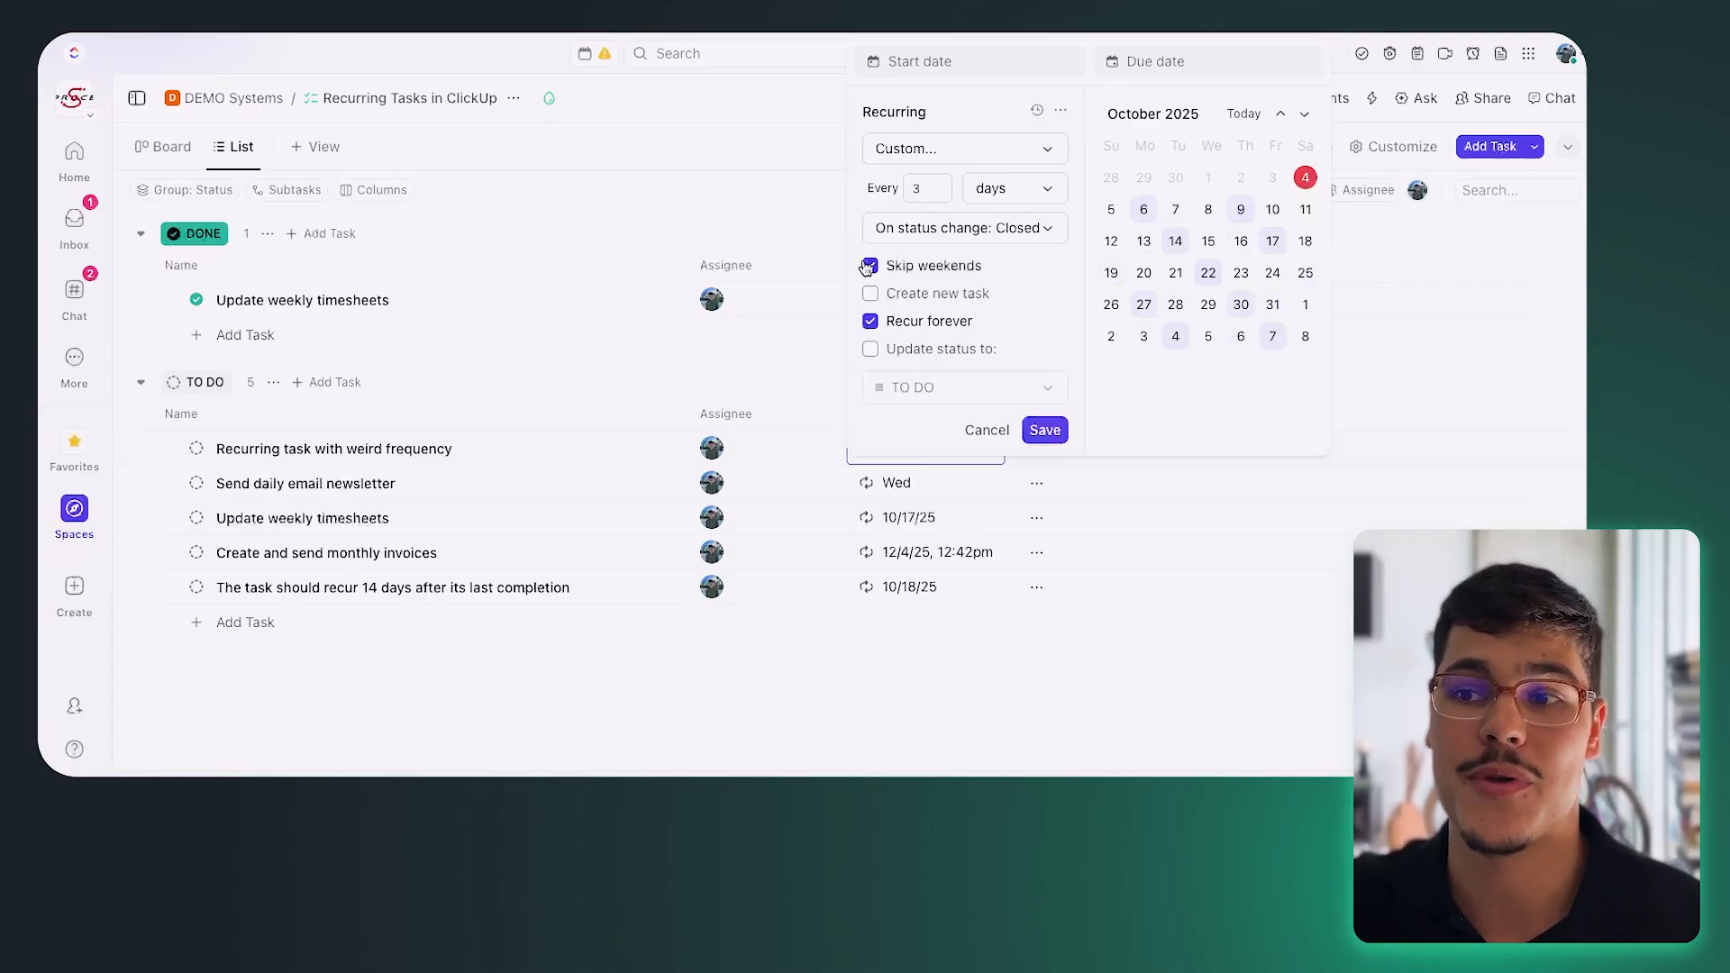
click(870, 350)
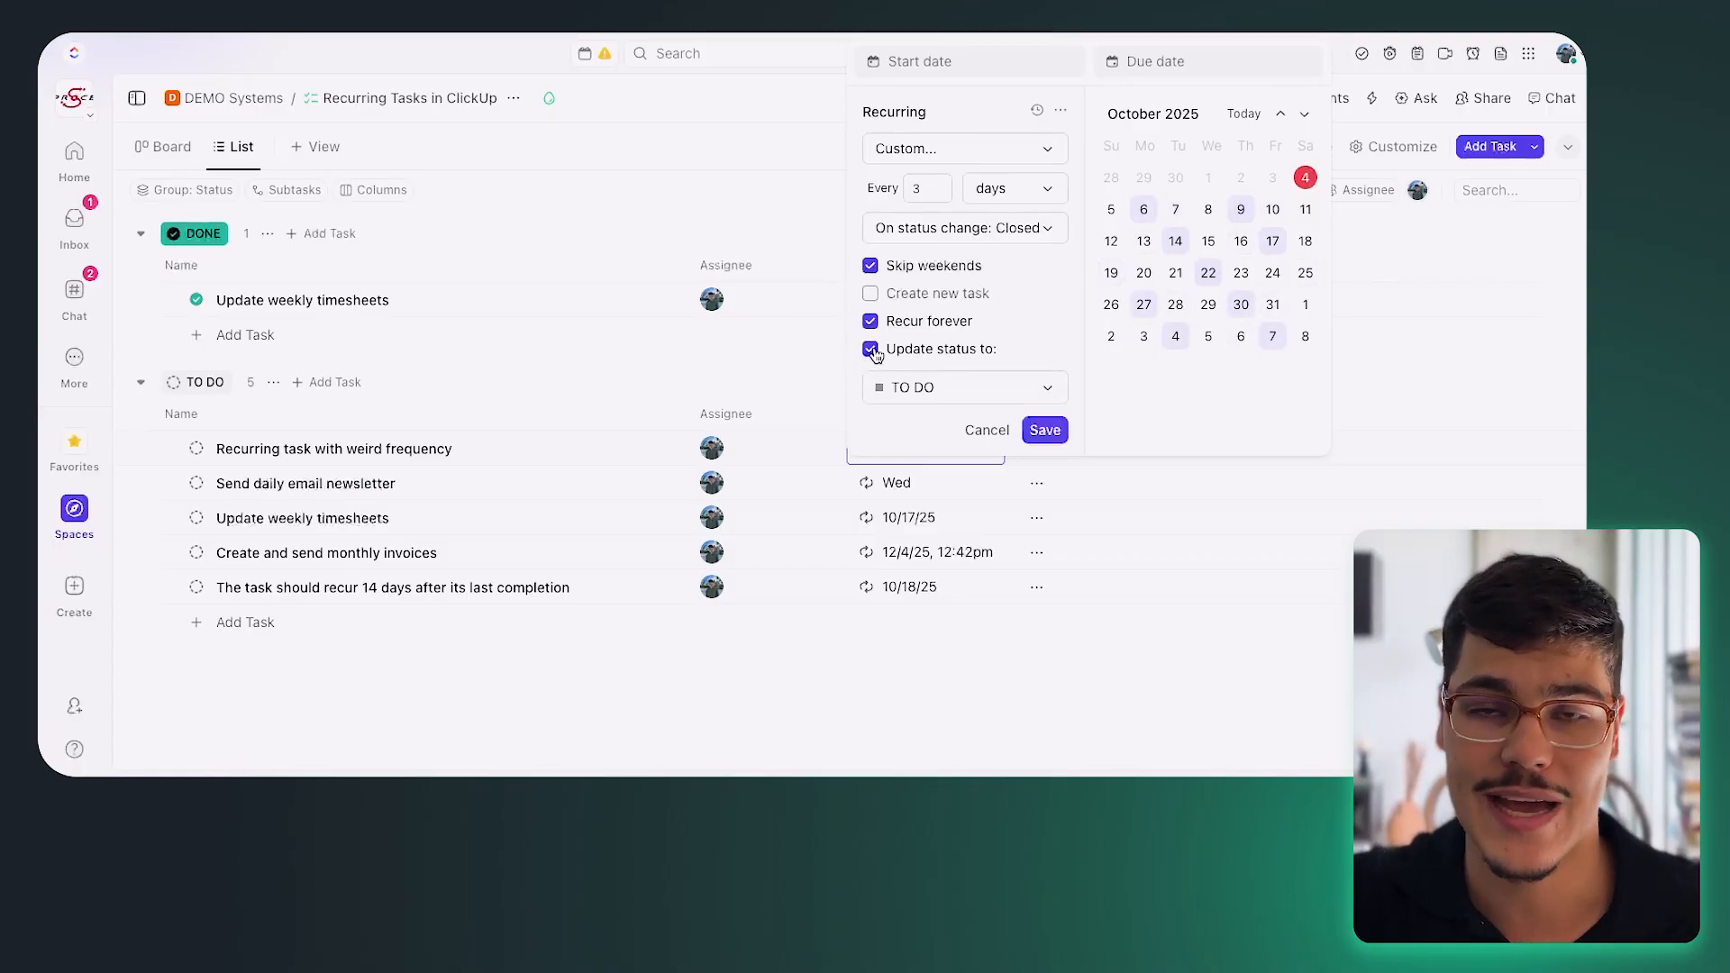
click(870, 349)
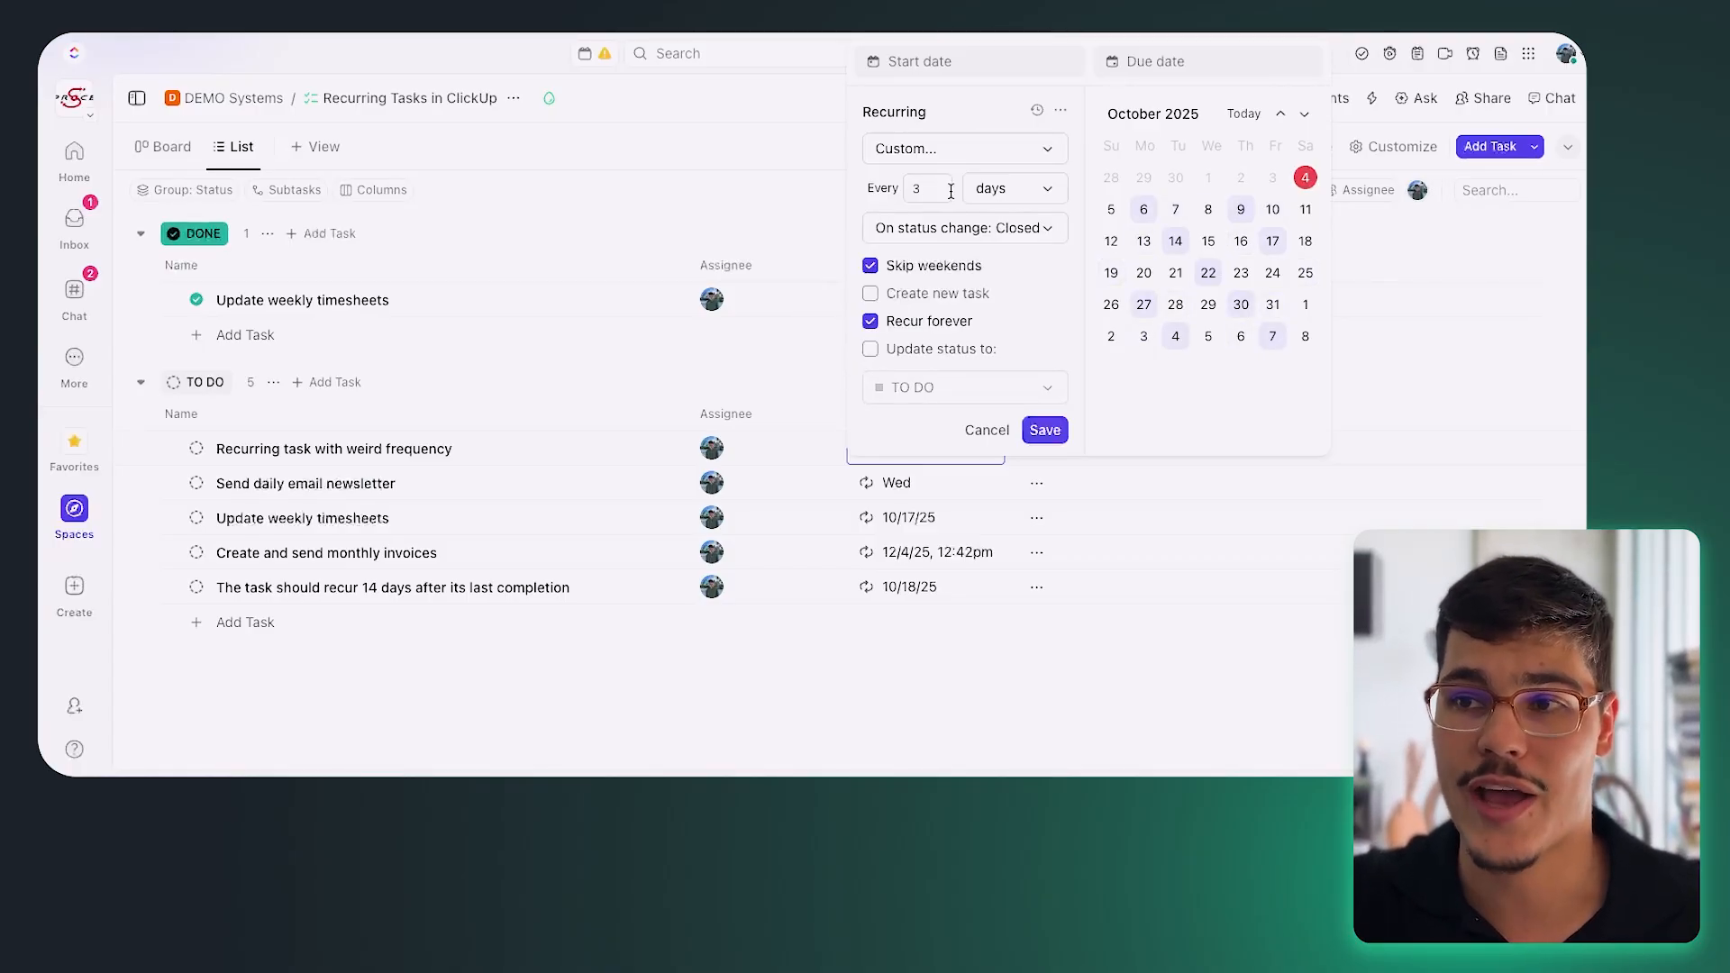
Change the custom recurrence to every 1 week on Monday and Friday only.
click(1022, 189)
click(1016, 260)
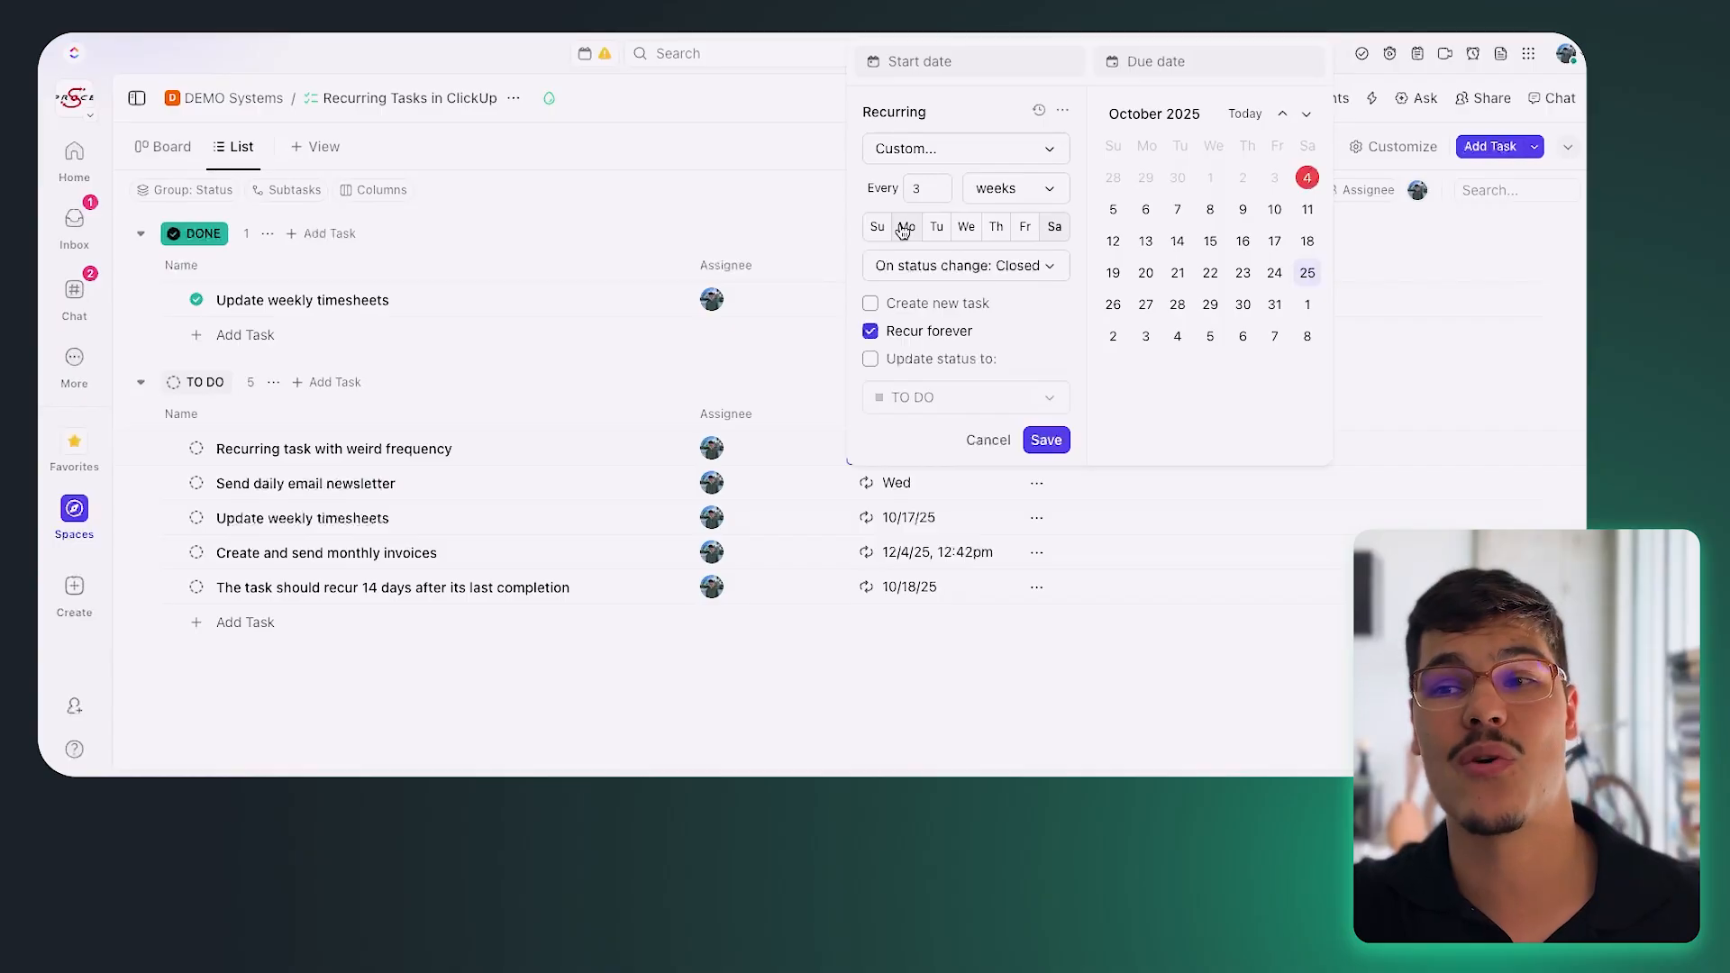
click(942, 180)
key(BackSpace)
text(1)
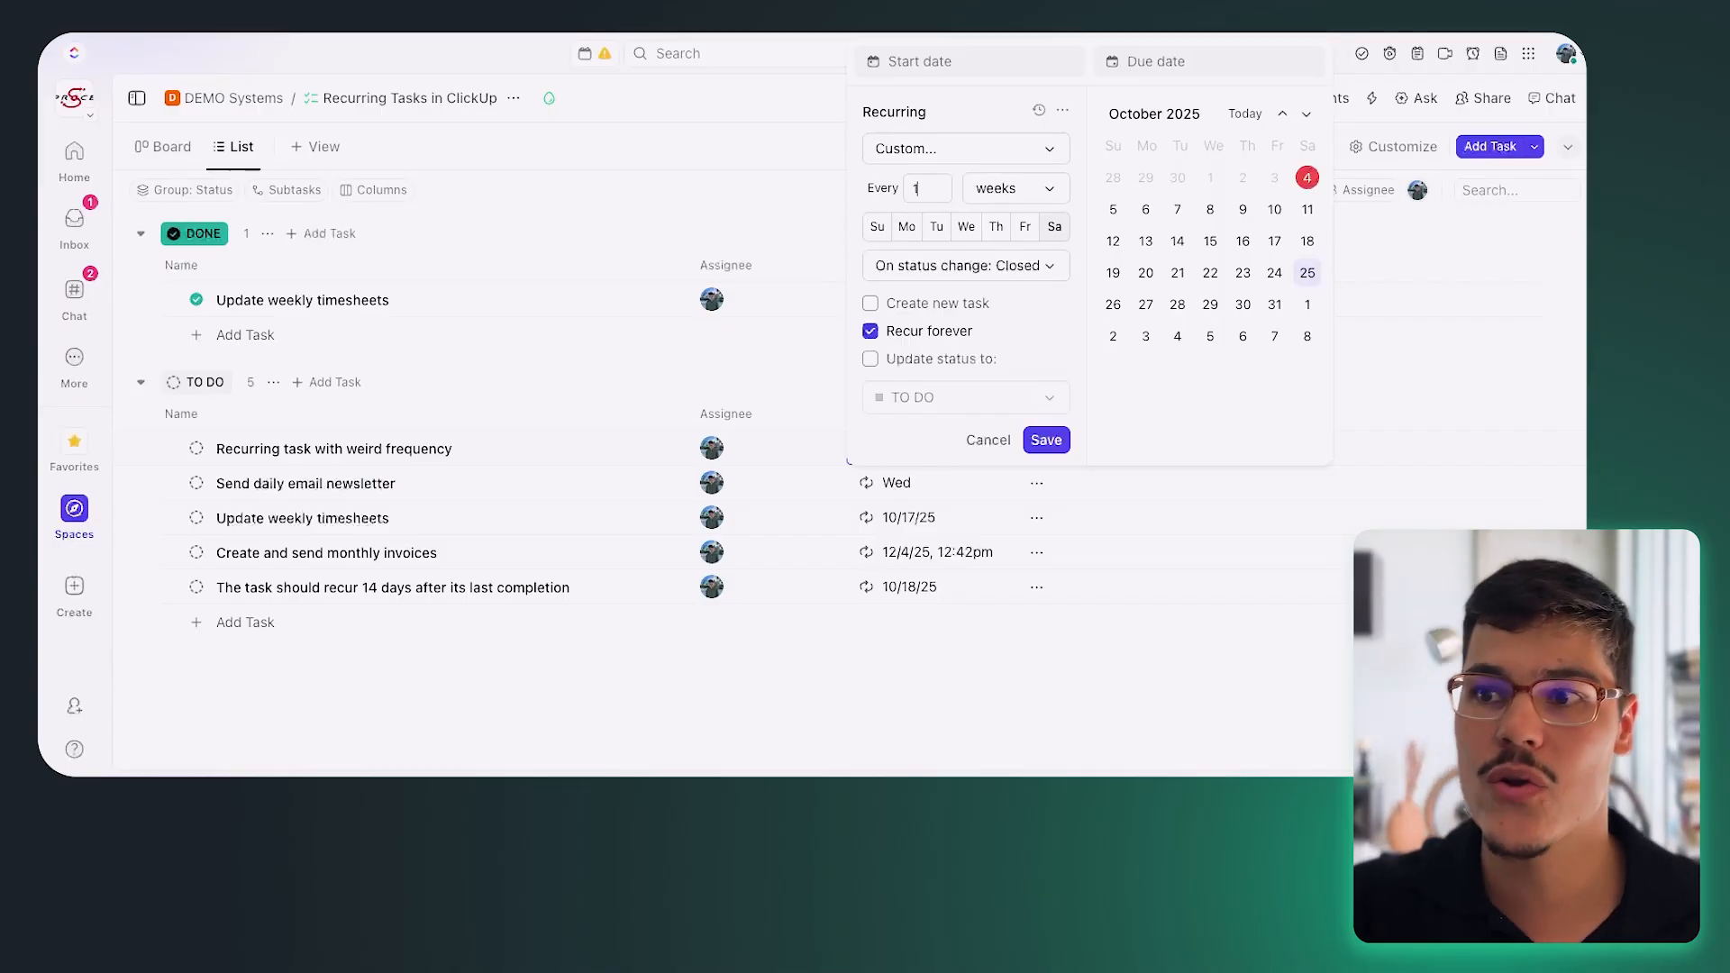
click(906, 229)
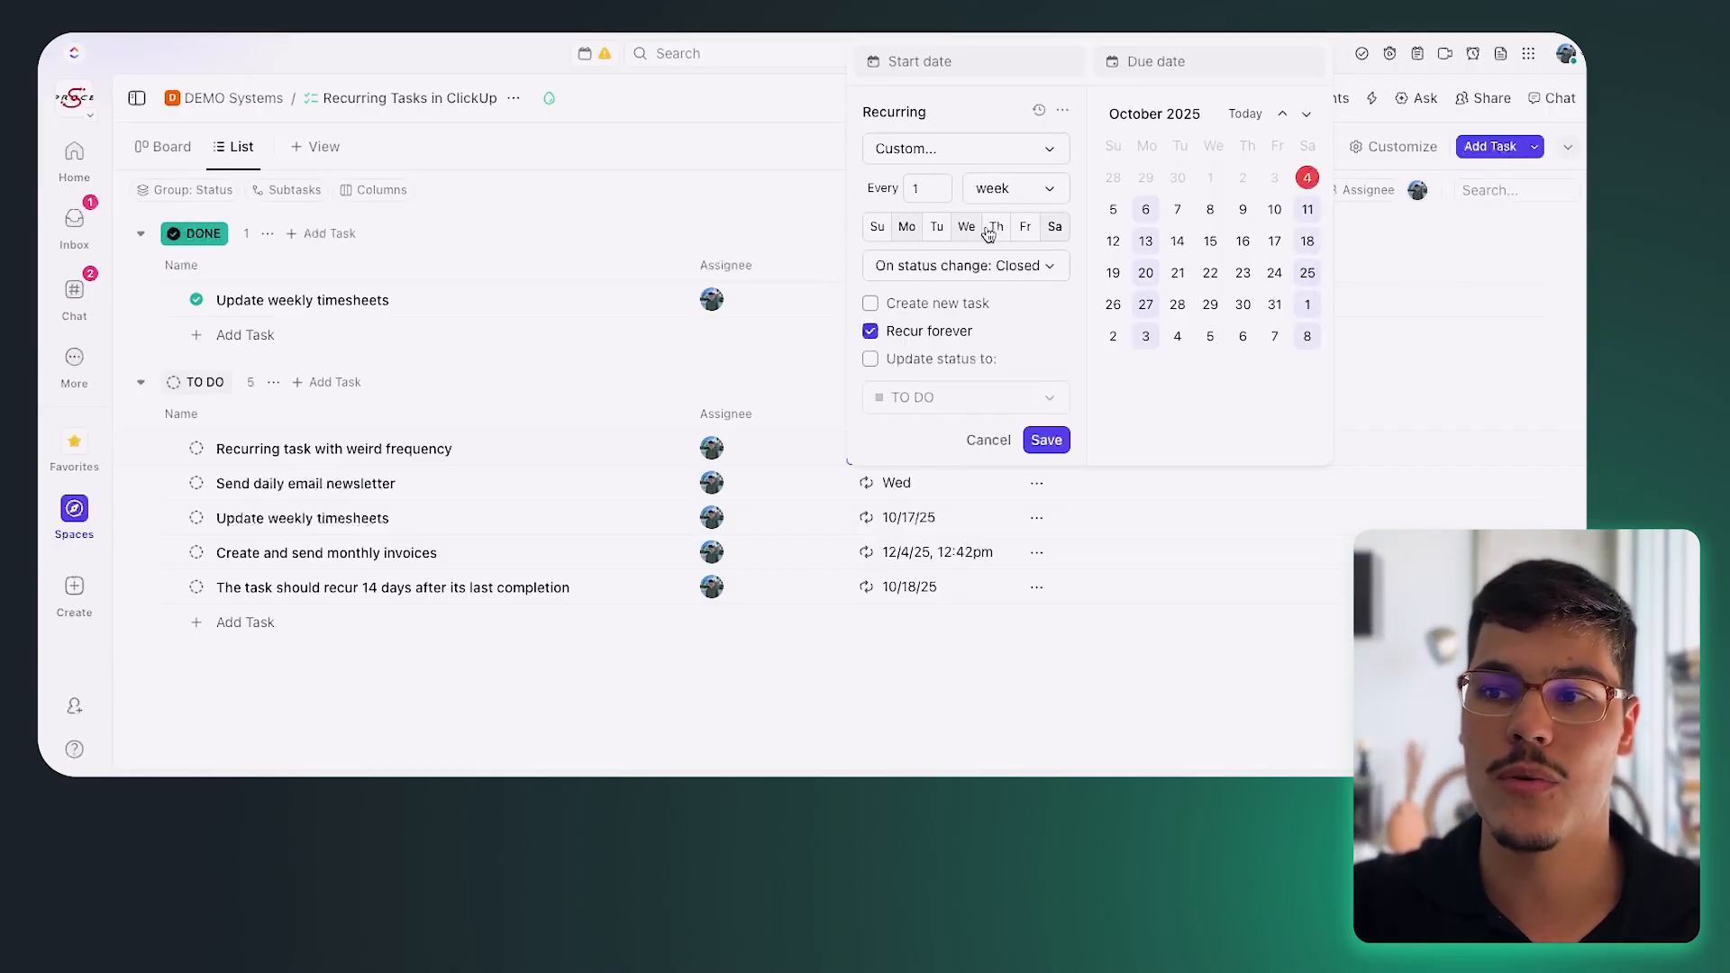
click(1025, 230)
click(1055, 232)
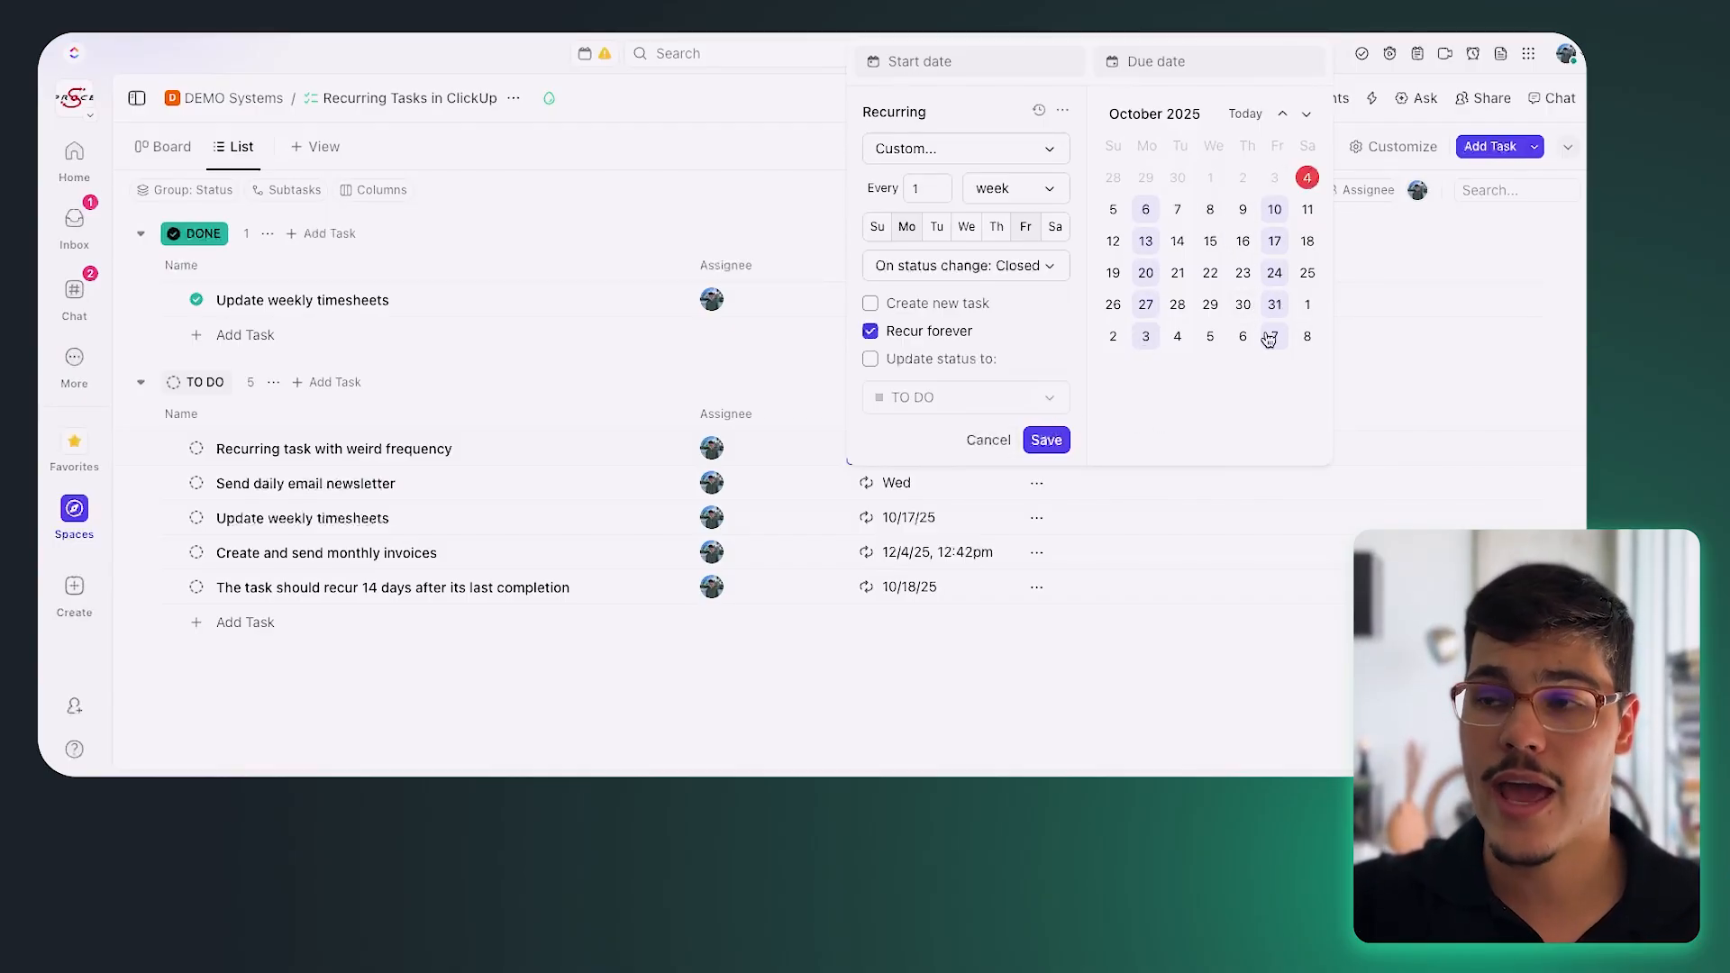
Change the custom recurrence to every 1 month on the 8th.
click(977, 189)
click(1002, 289)
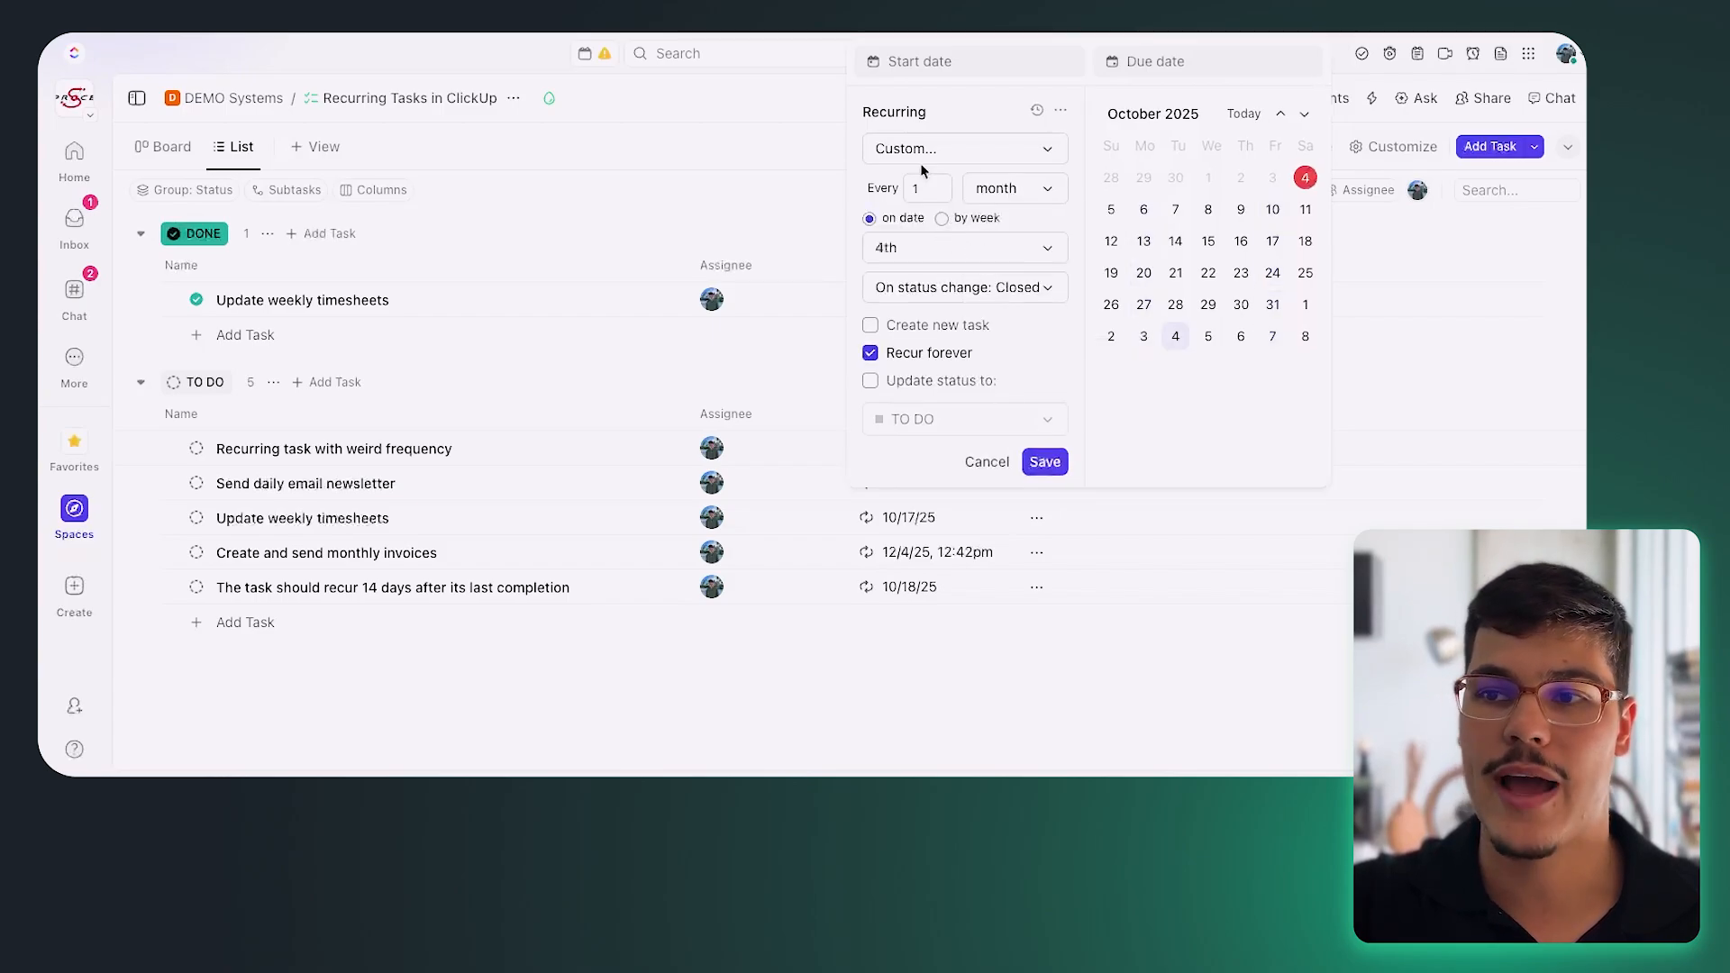
click(919, 250)
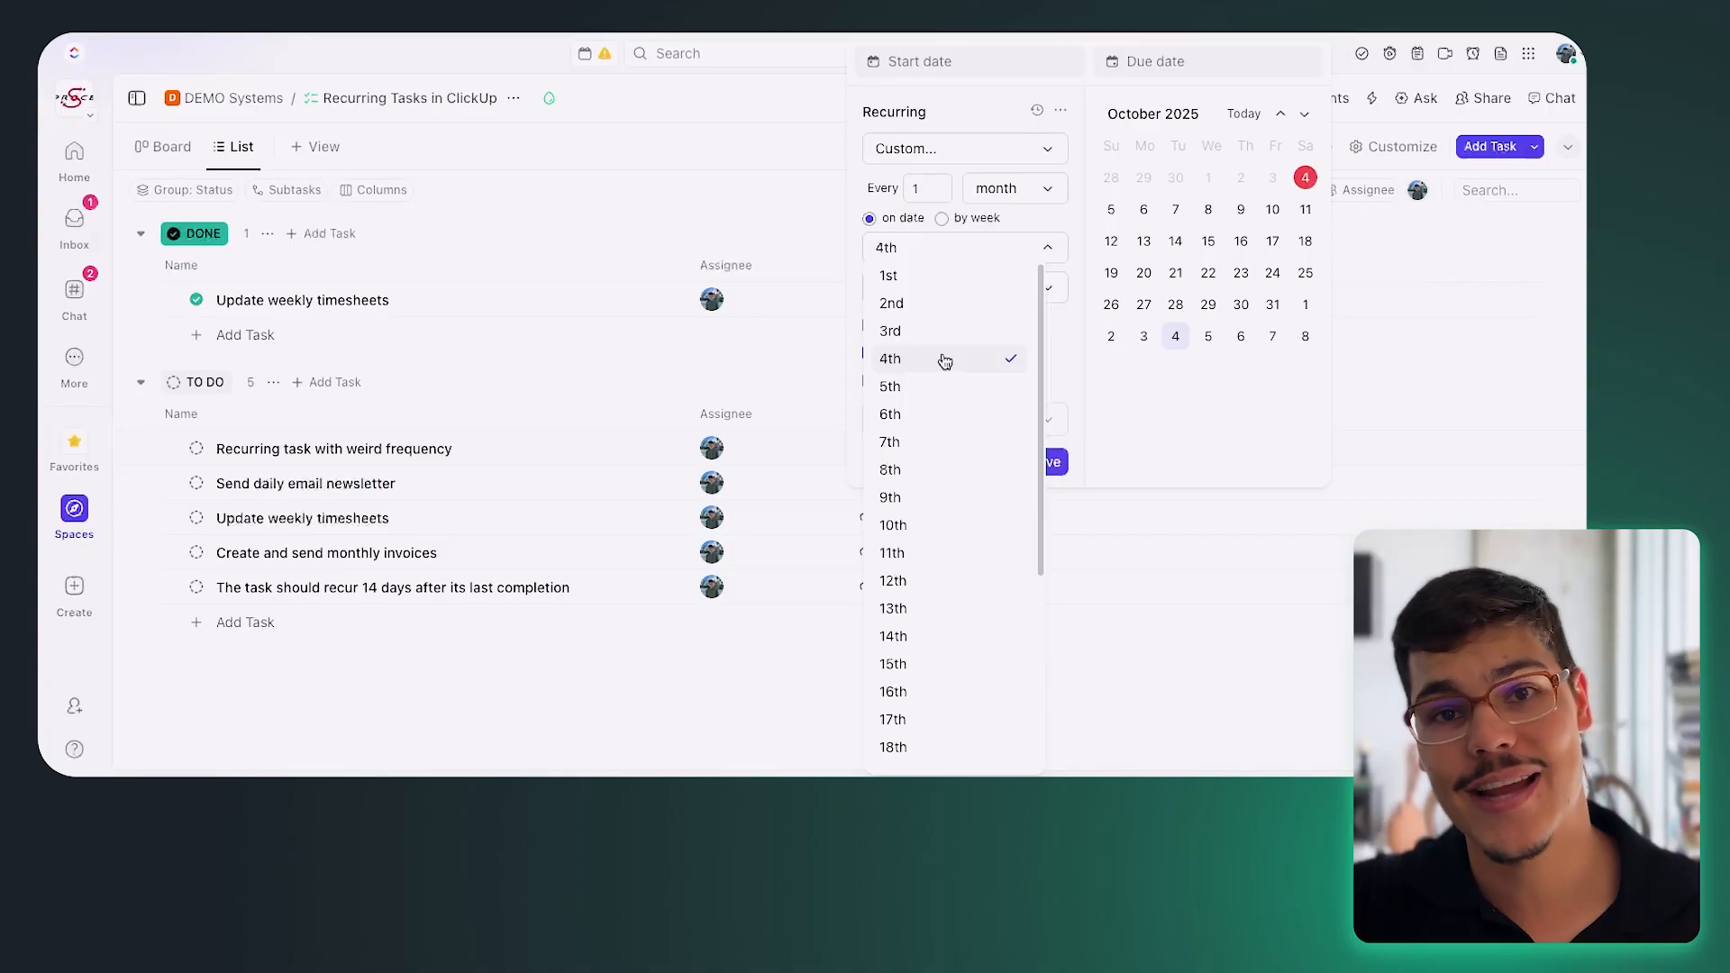
click(990, 469)
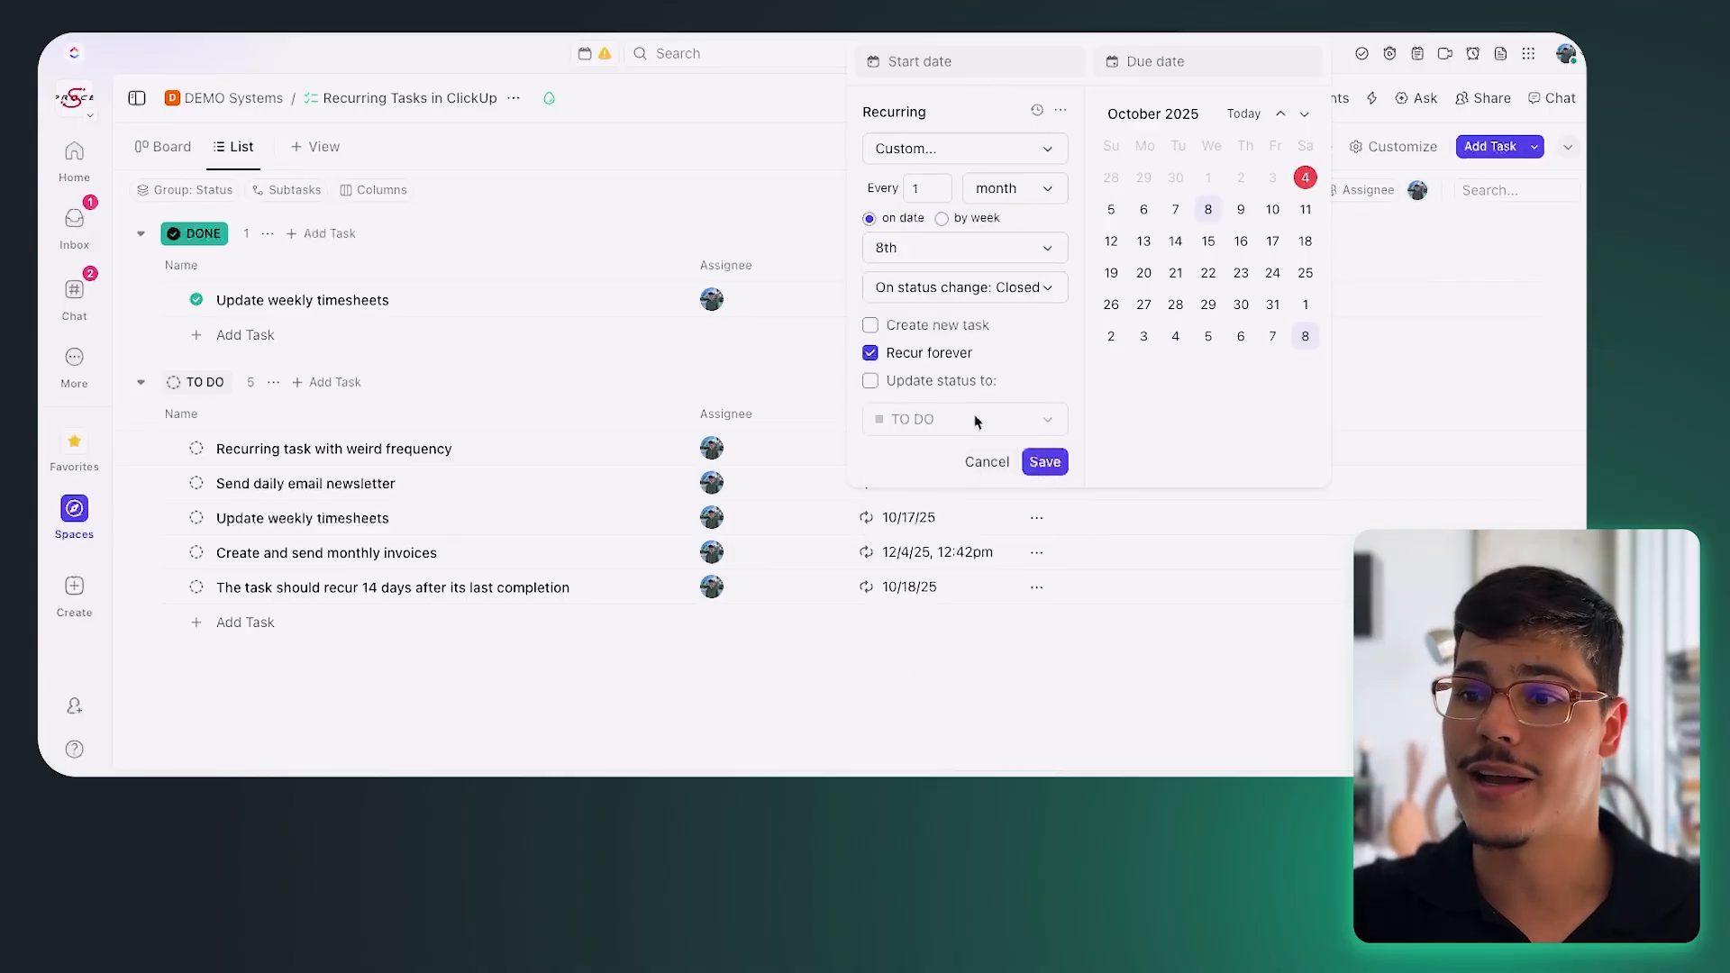
Review the recurrence's trigger options, then enable creating a new task and updating the status to TO DO.
click(967, 288)
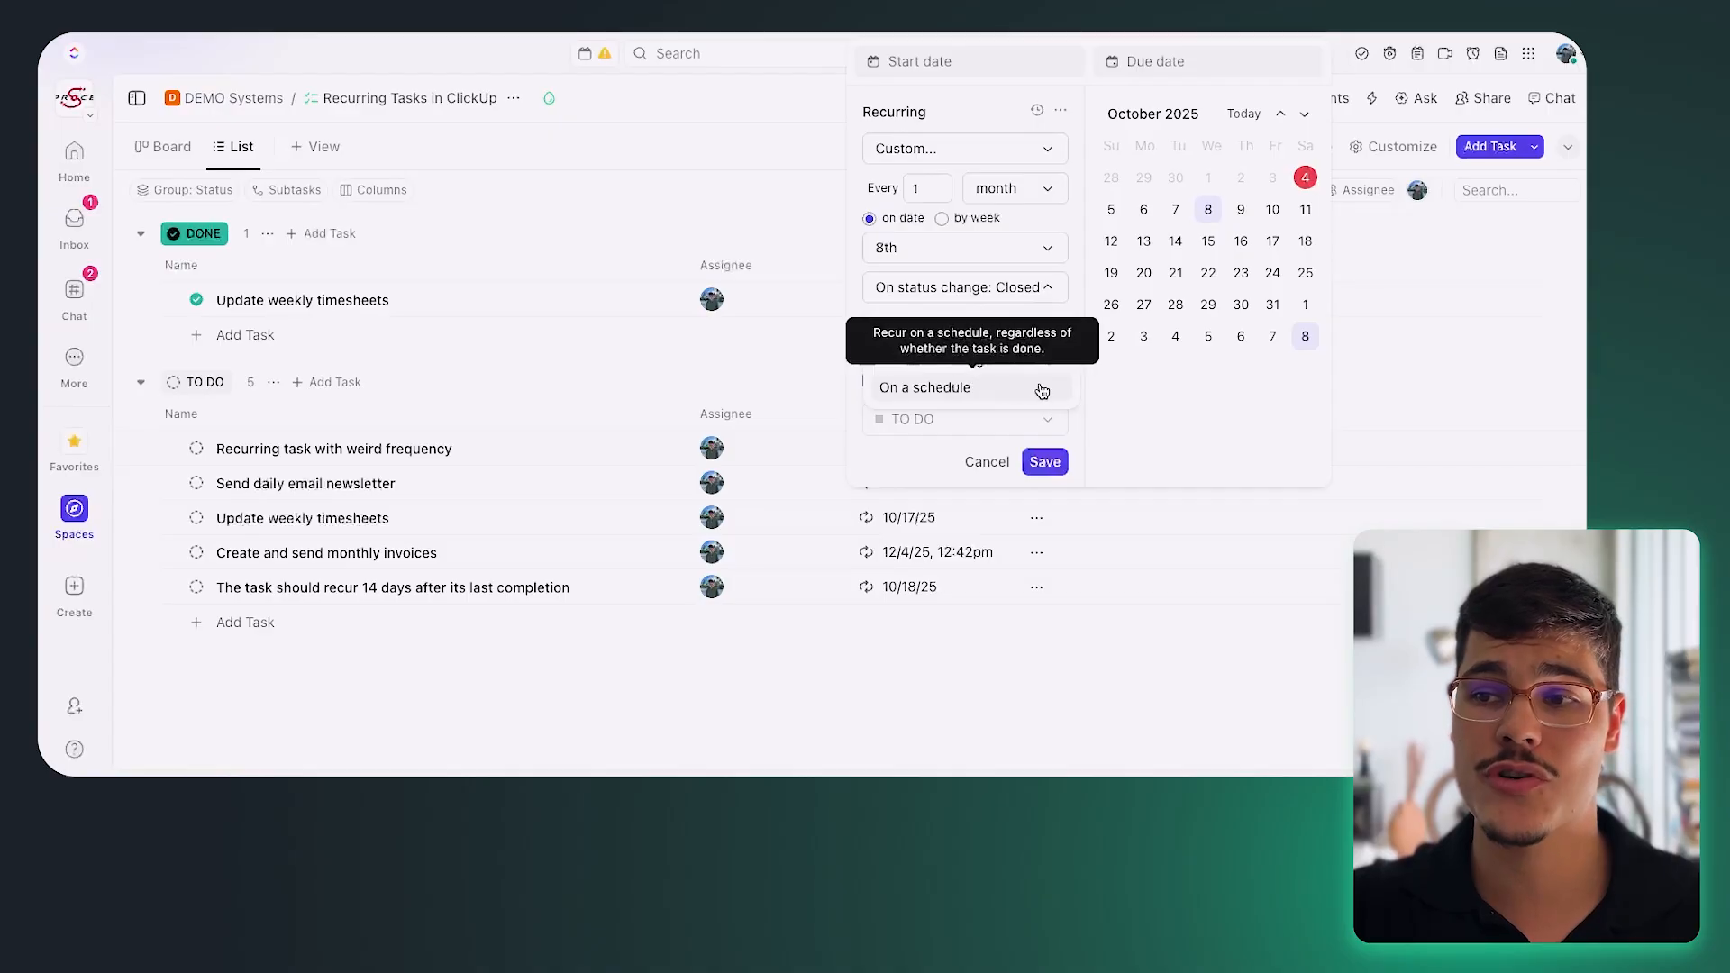
click(1078, 414)
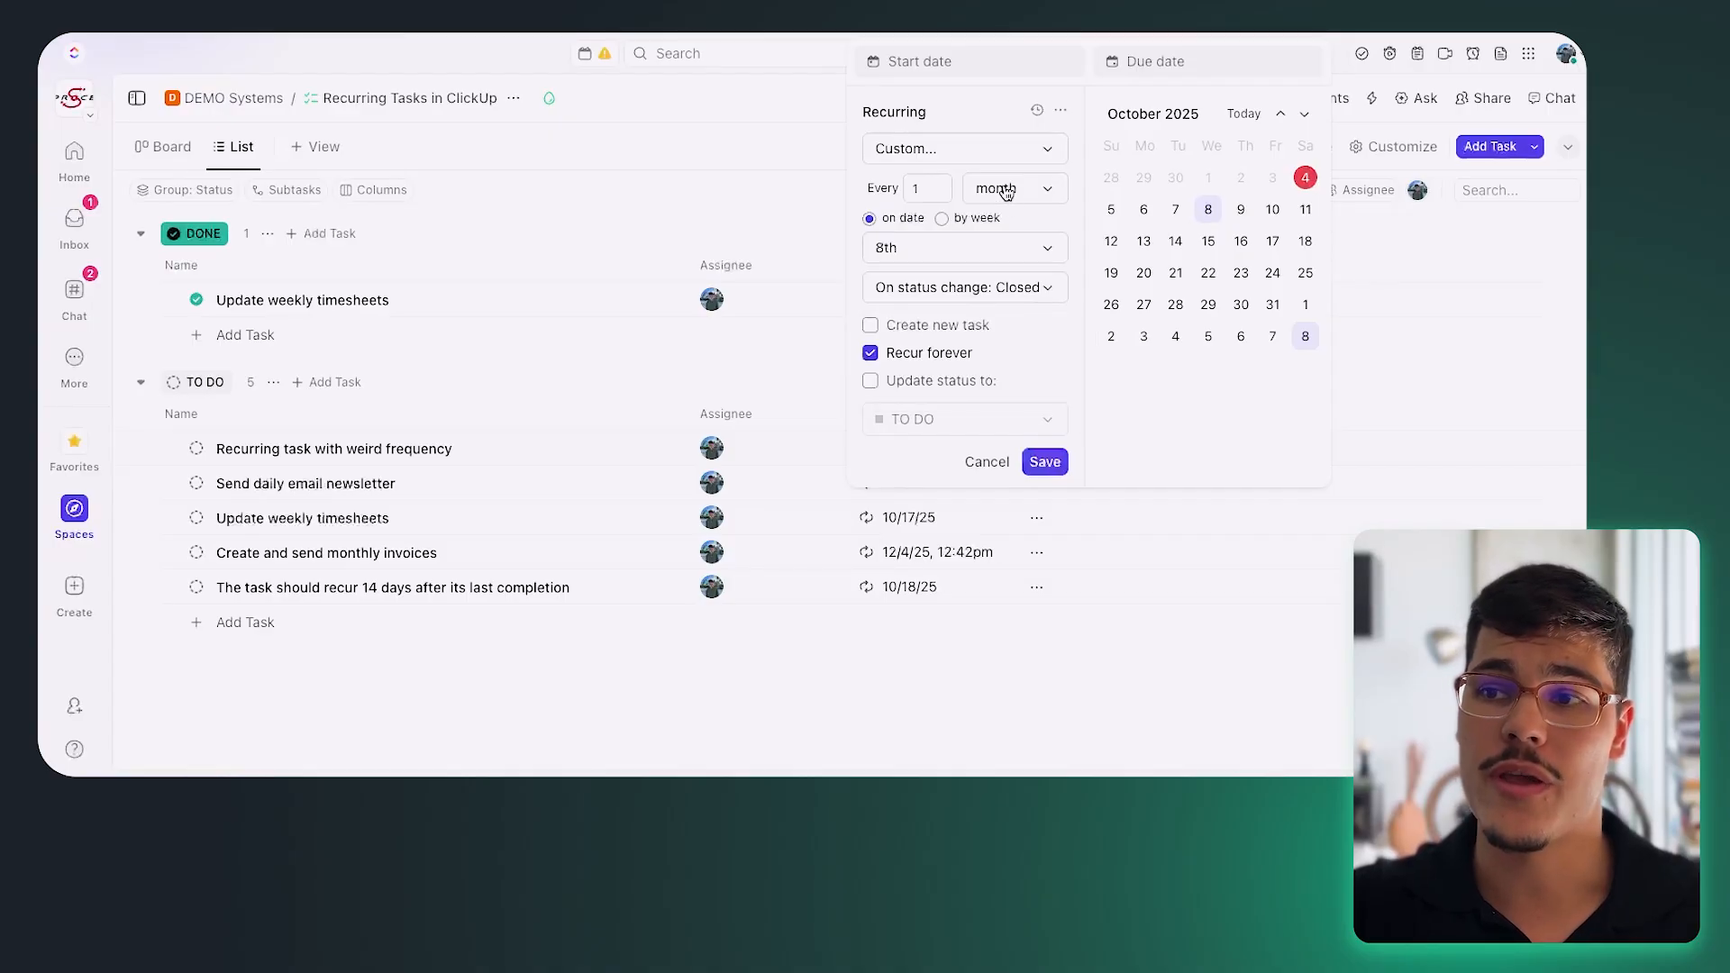
click(874, 327)
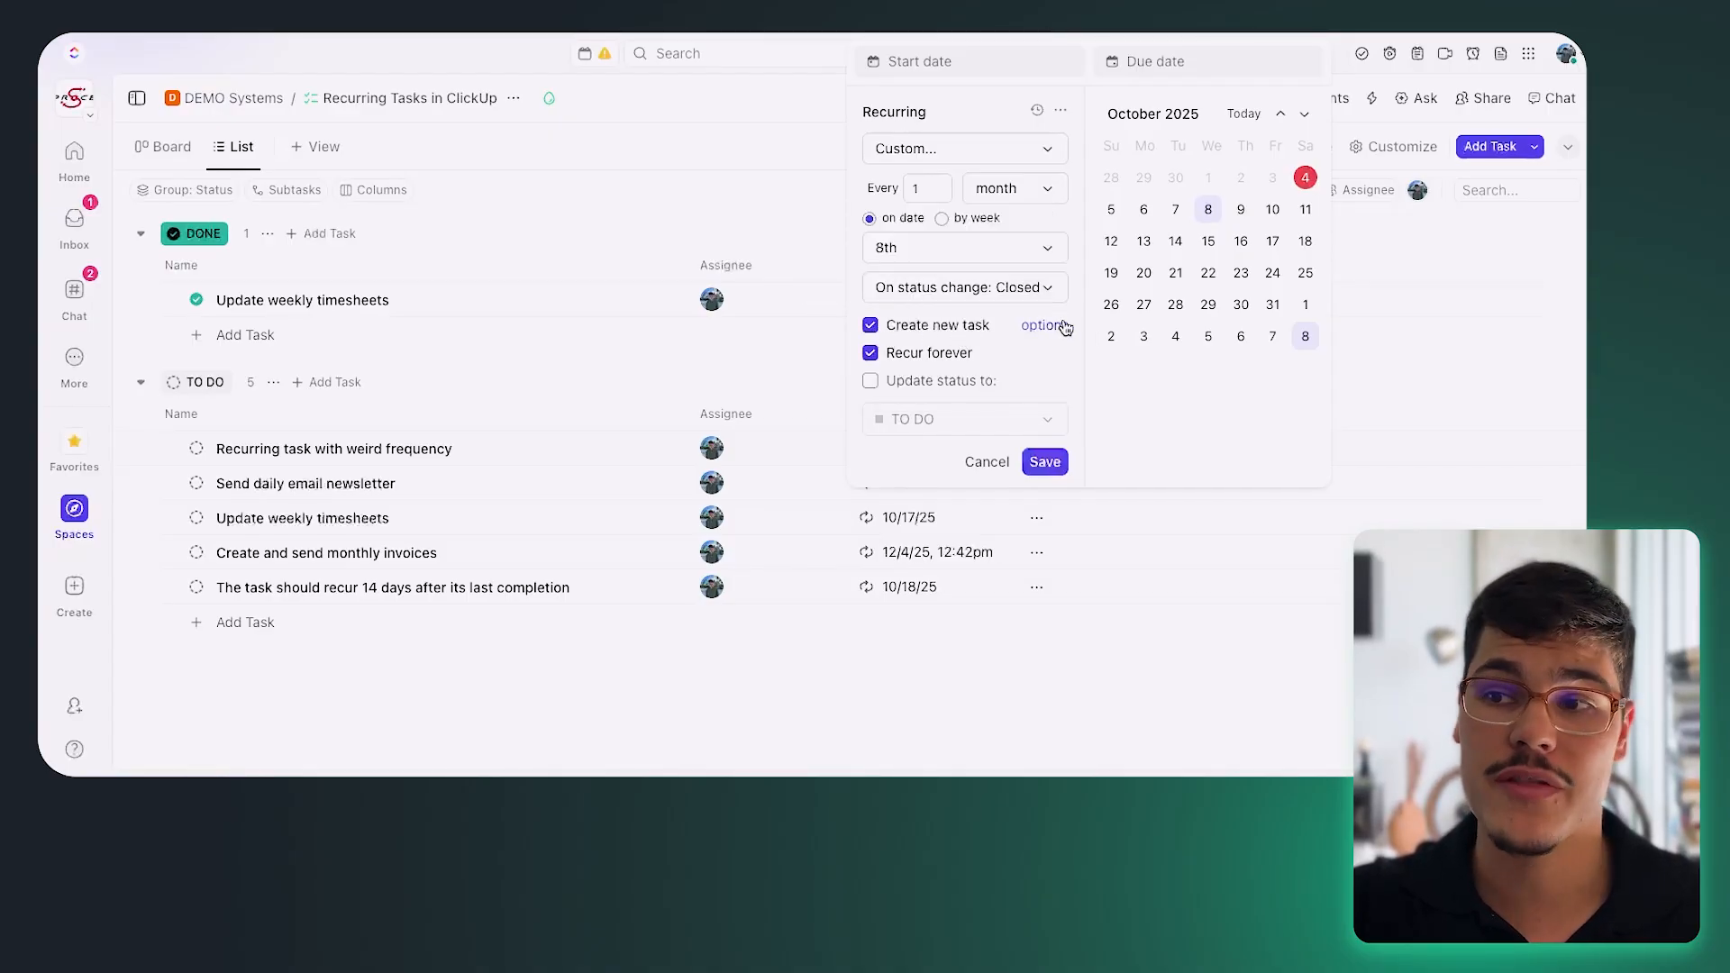
click(874, 381)
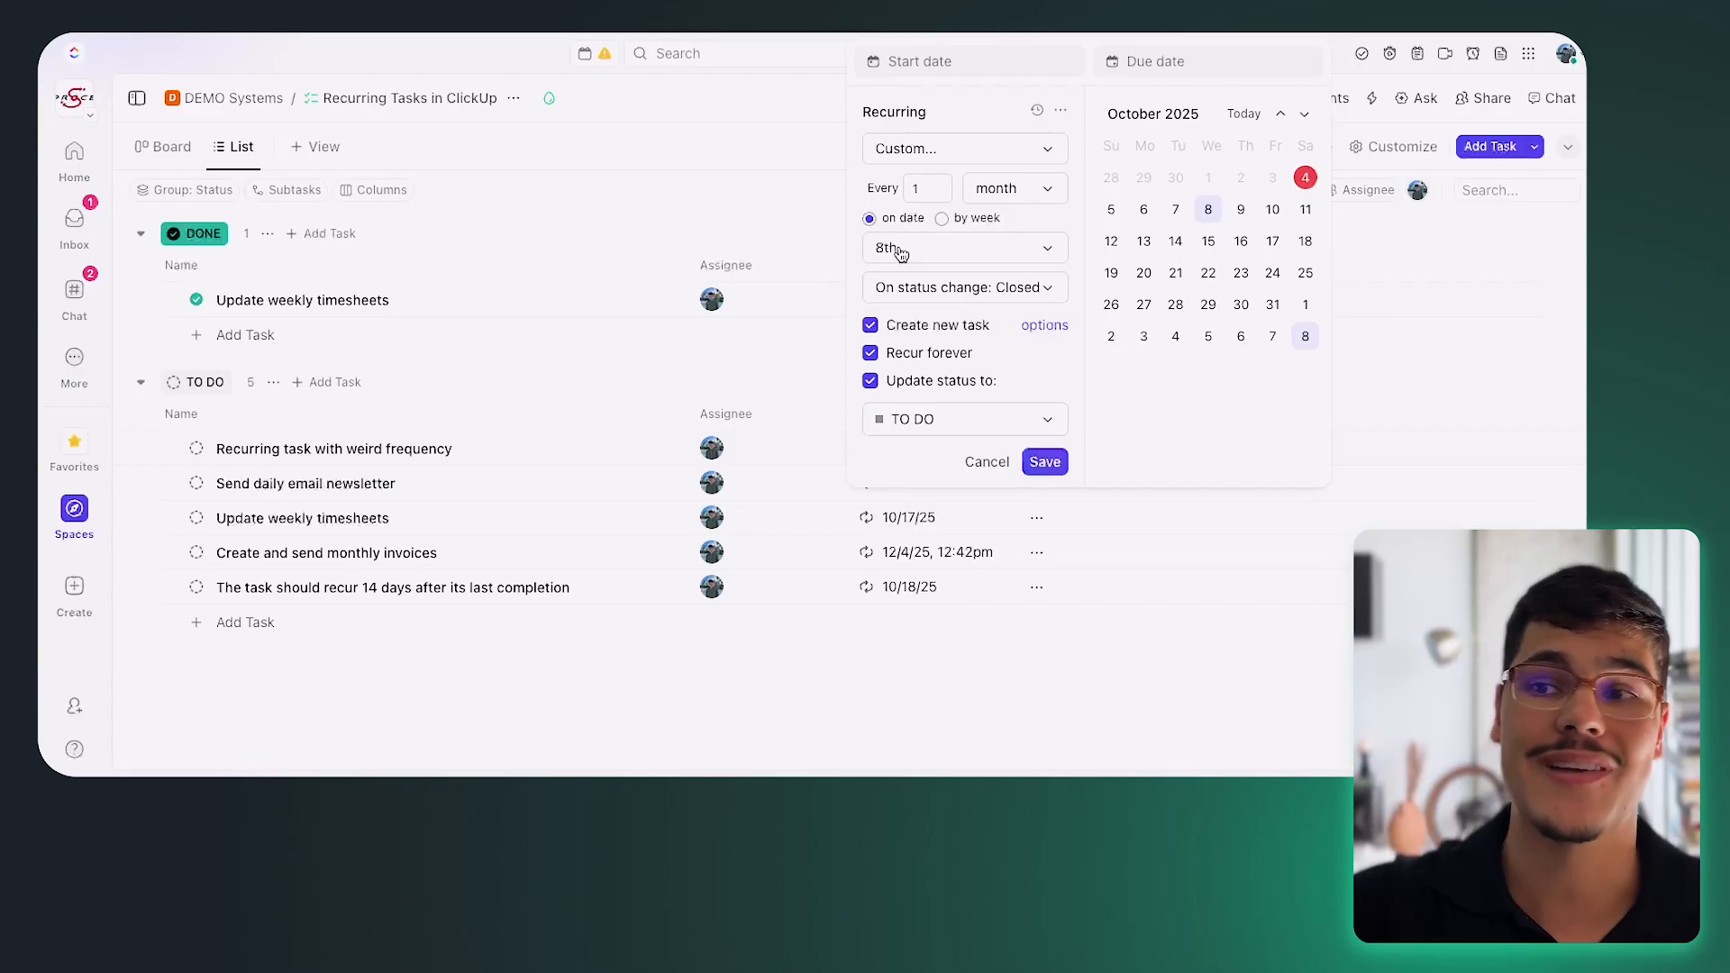
Switch the monthly recurrence to by week on the first Tuesday and review its trigger options.
click(941, 219)
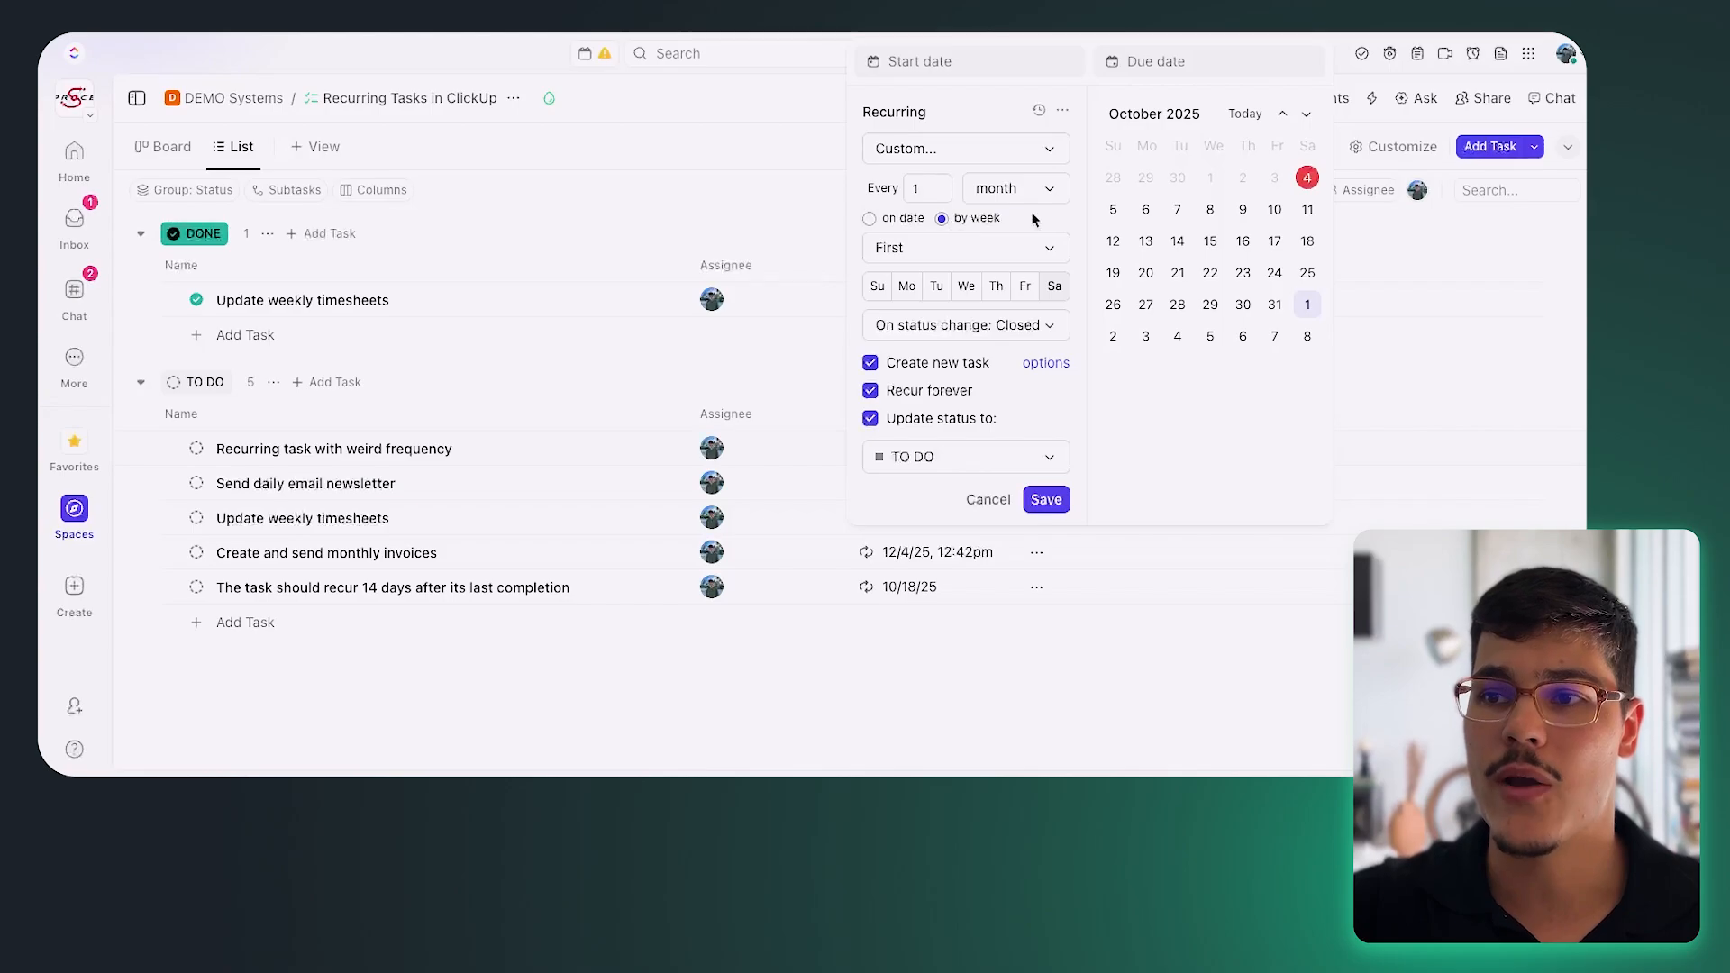
click(919, 259)
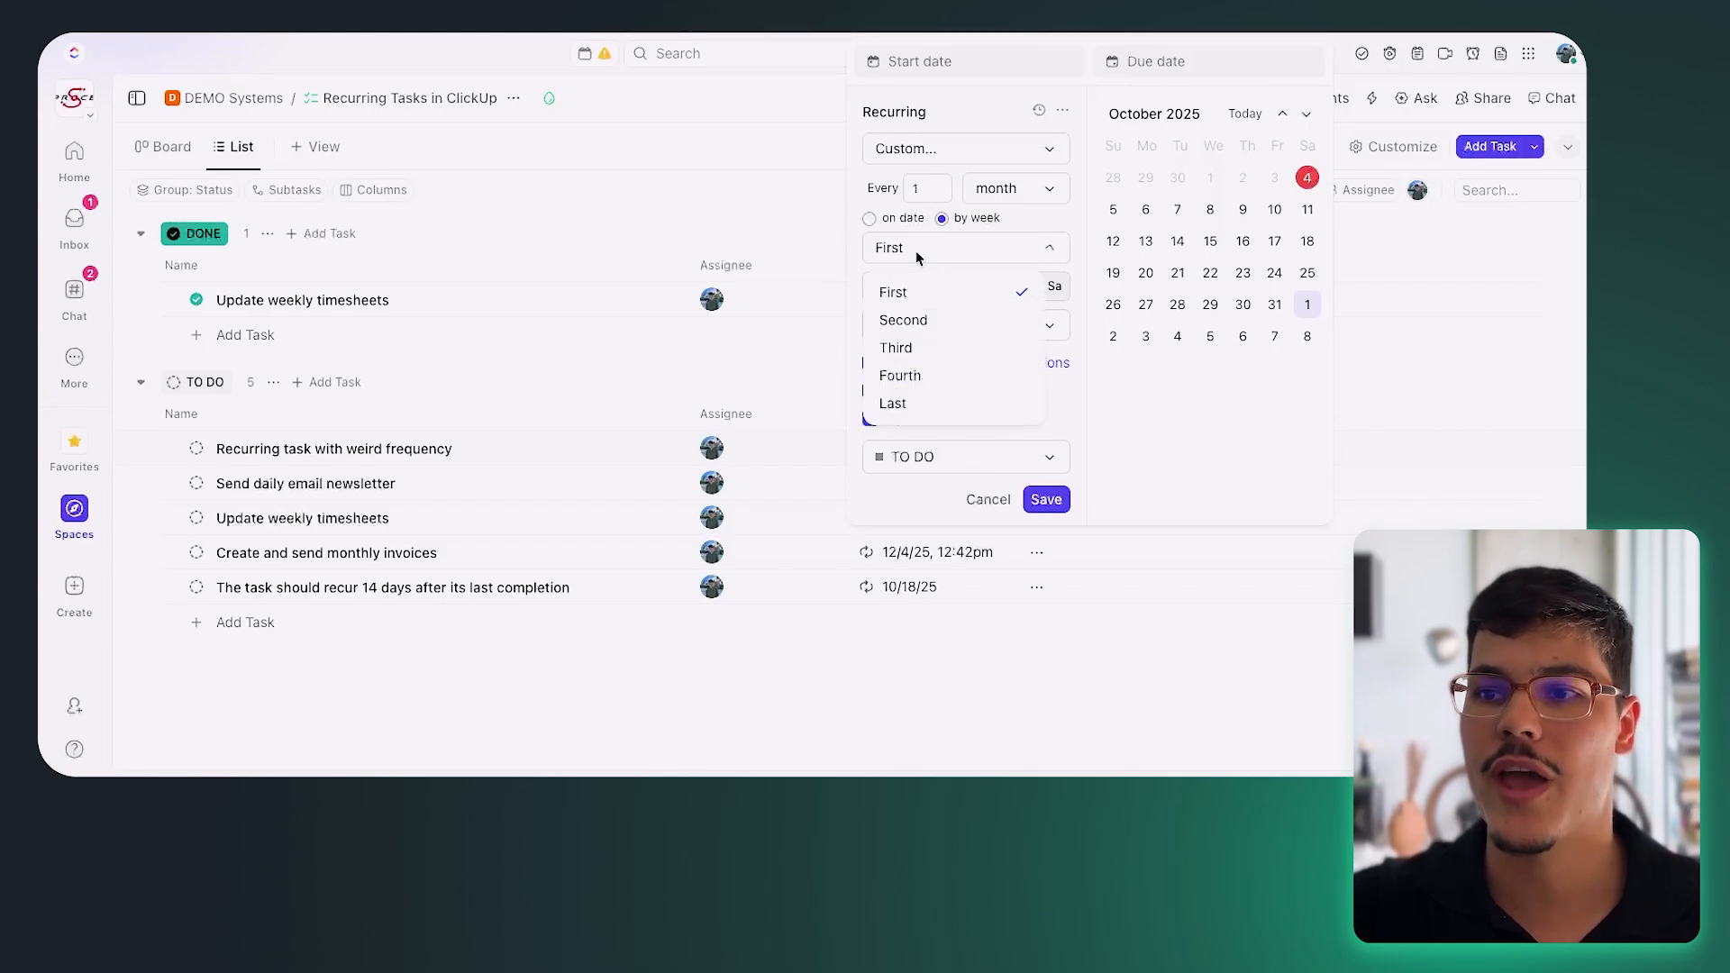
click(912, 290)
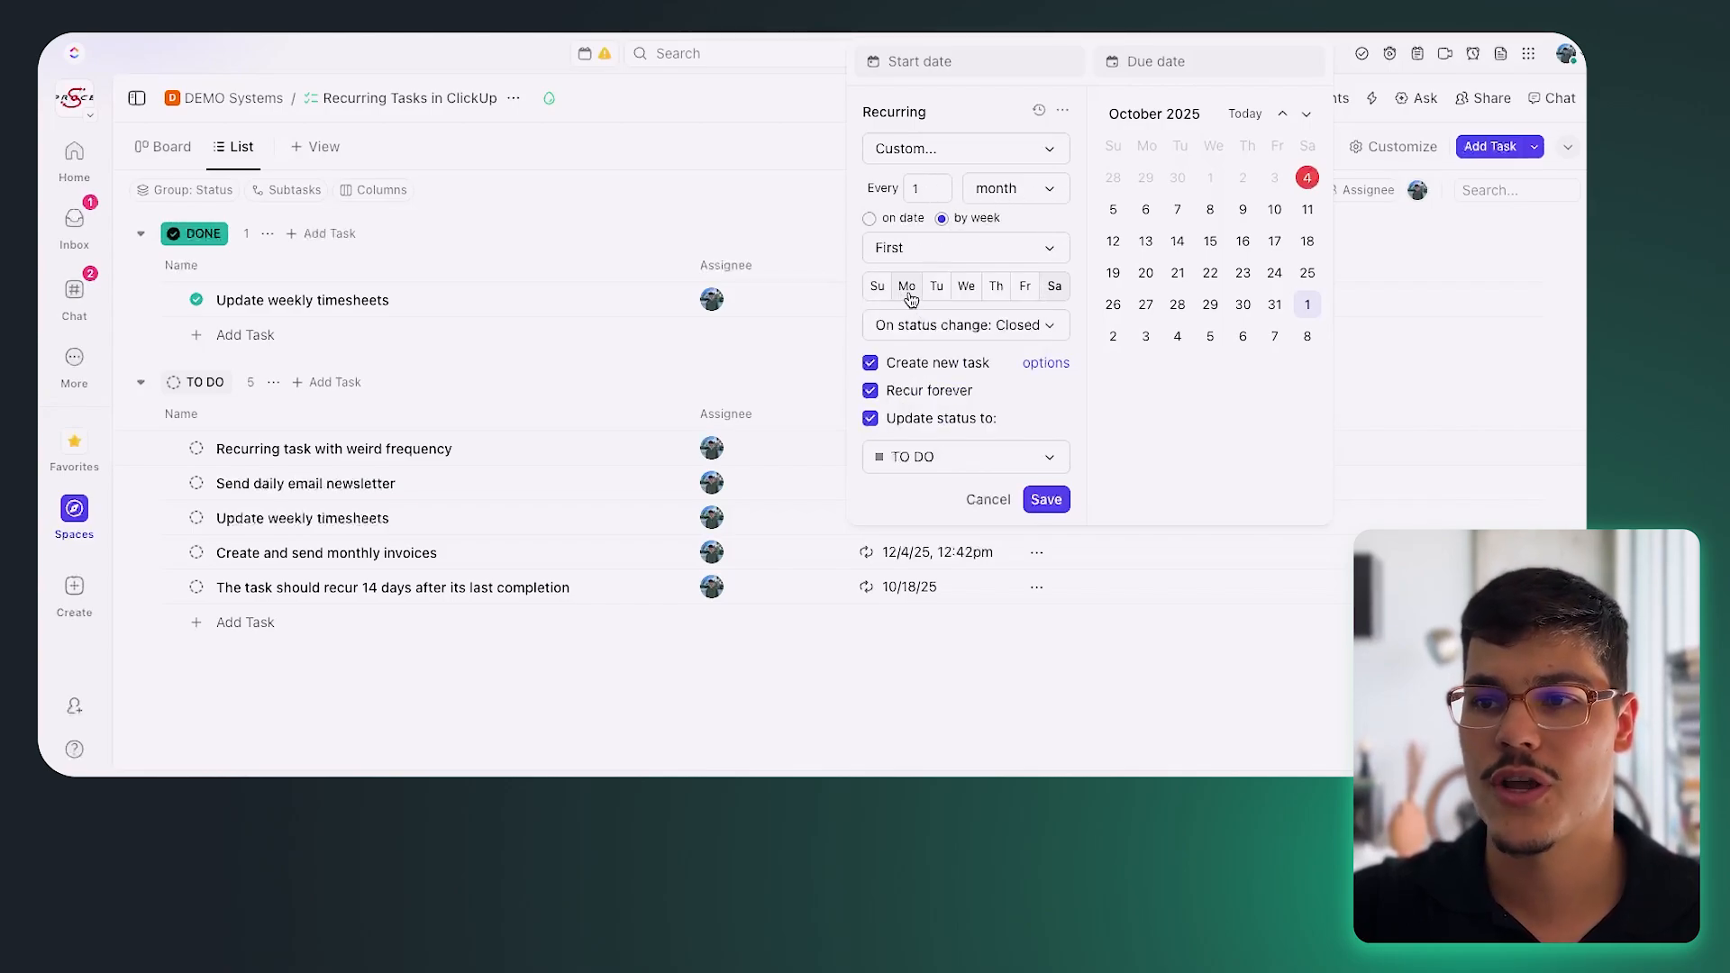
click(936, 286)
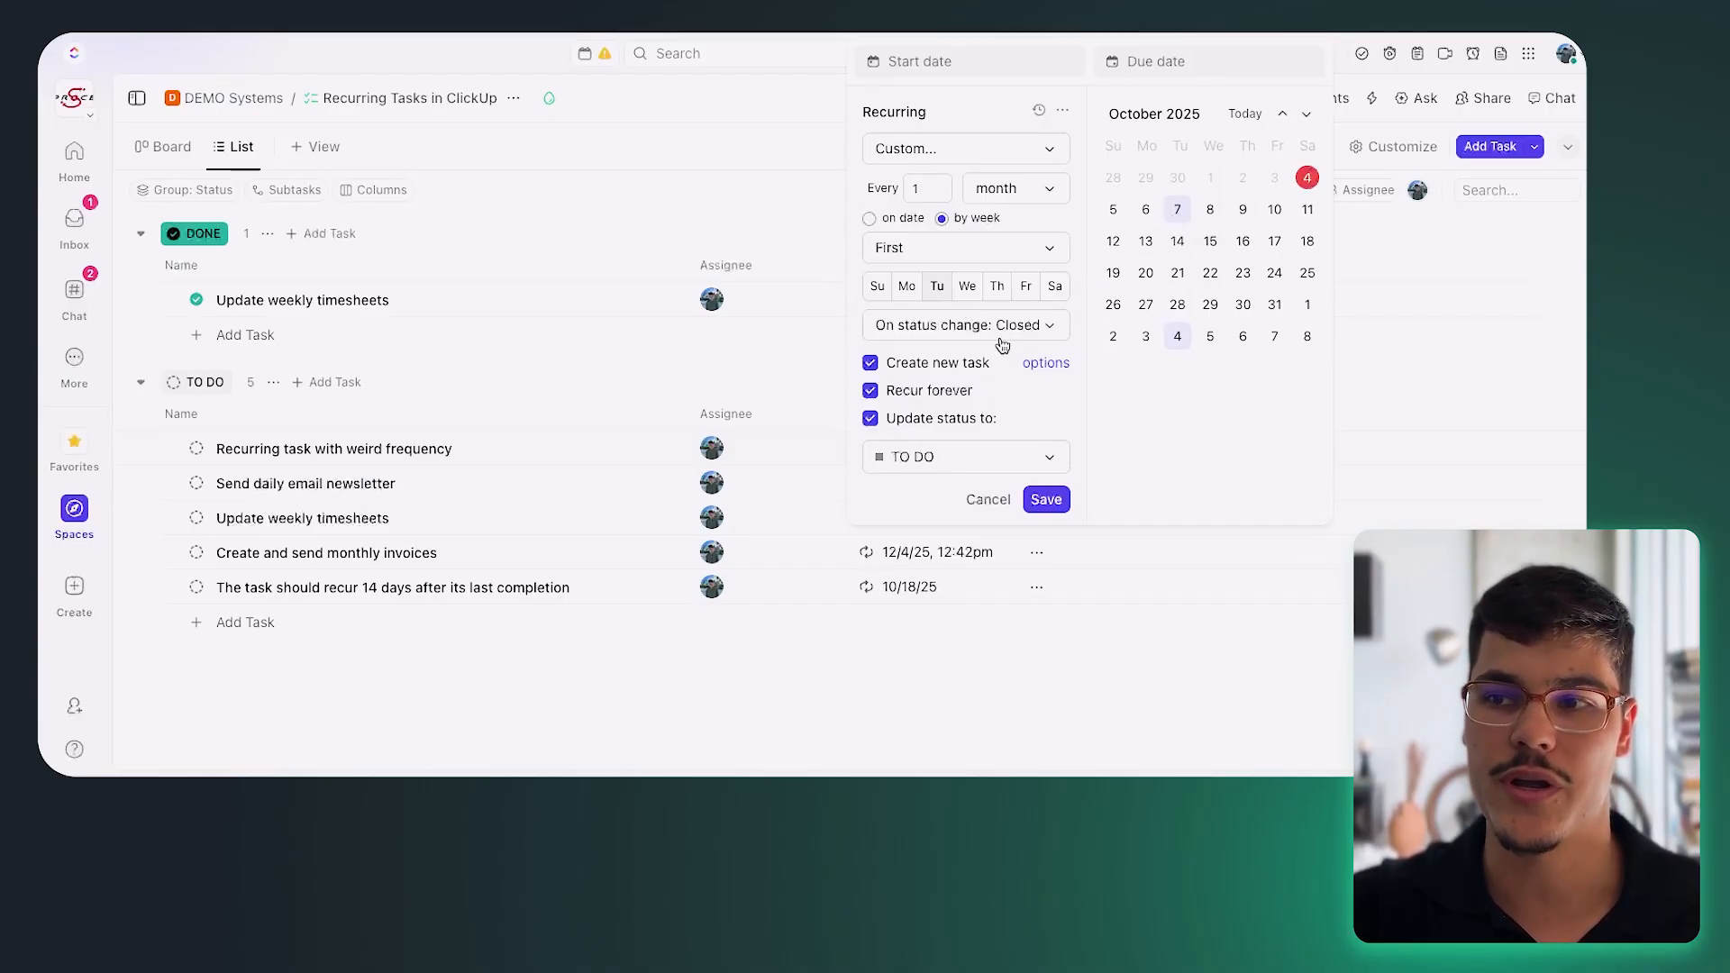
click(967, 330)
click(966, 326)
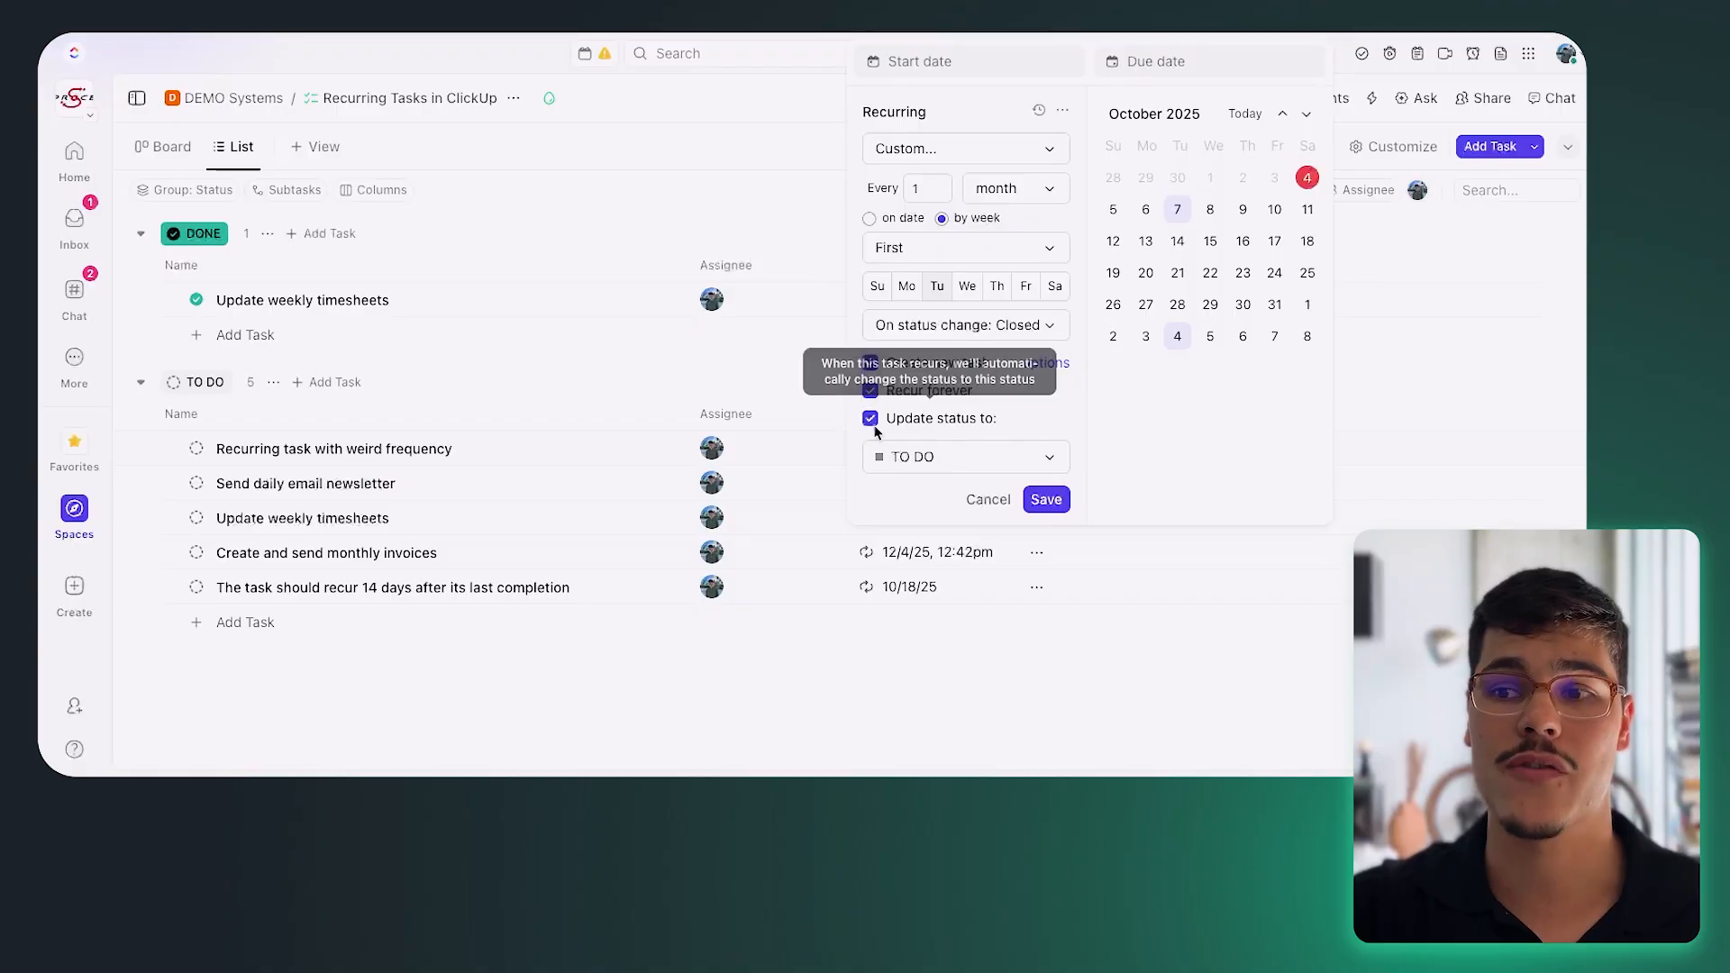
Change the custom recurrence to every 1 year on February 14.
click(978, 191)
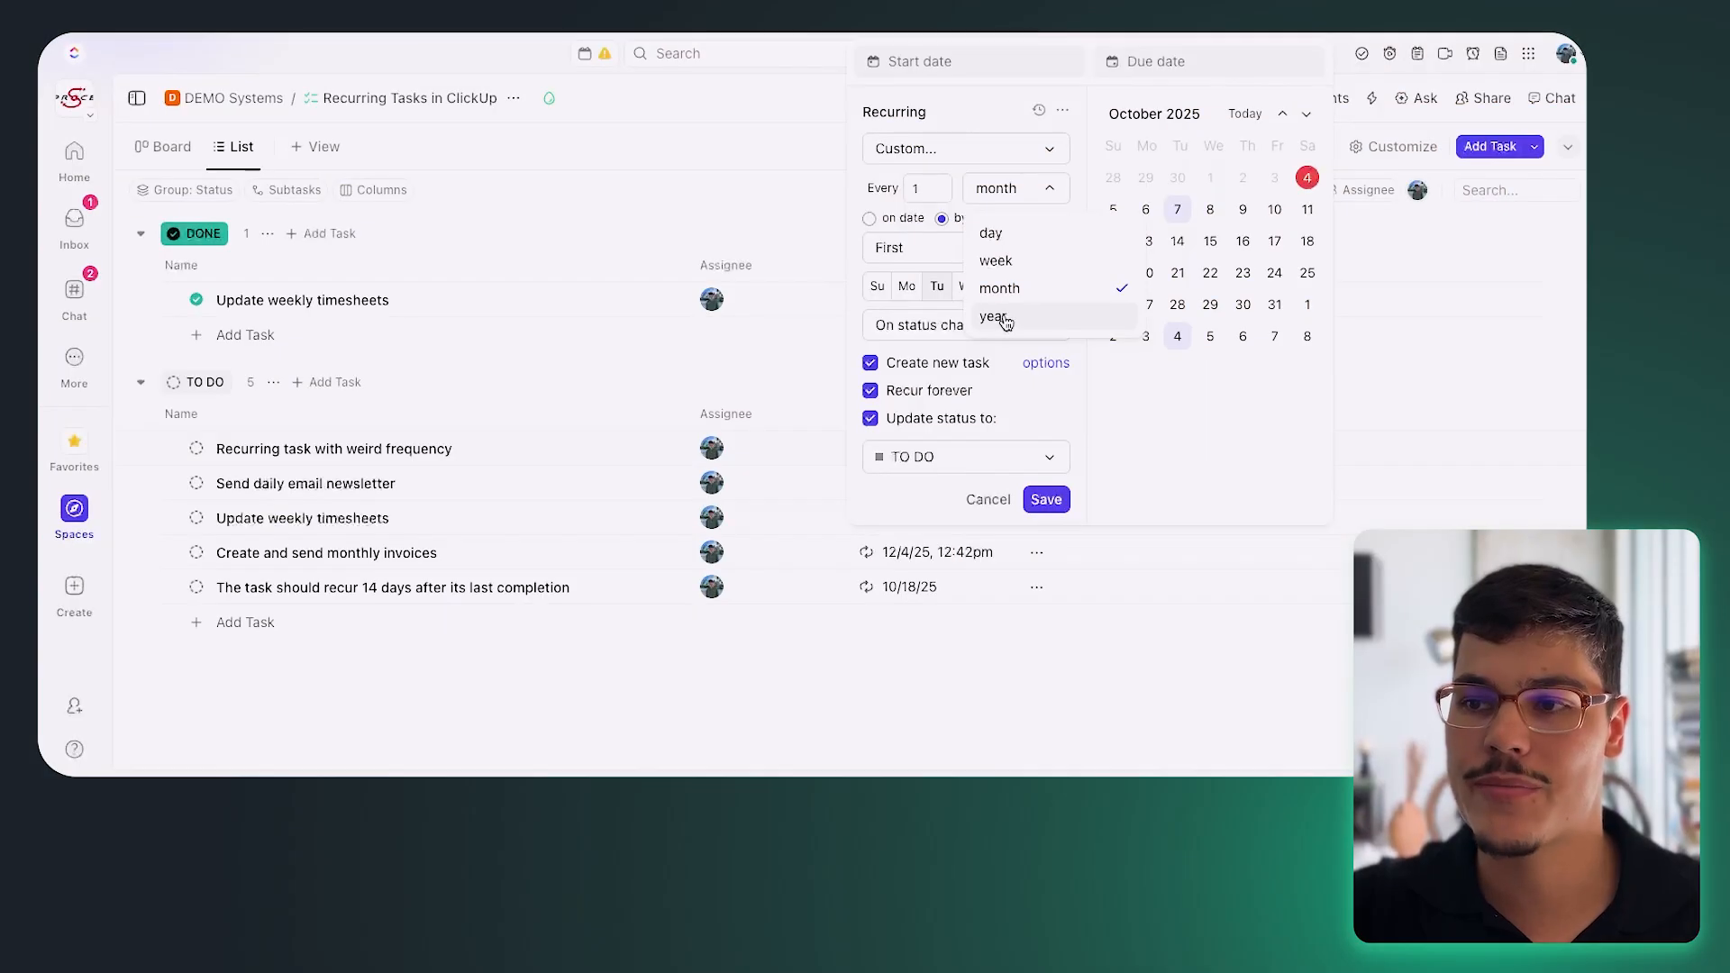
click(992, 317)
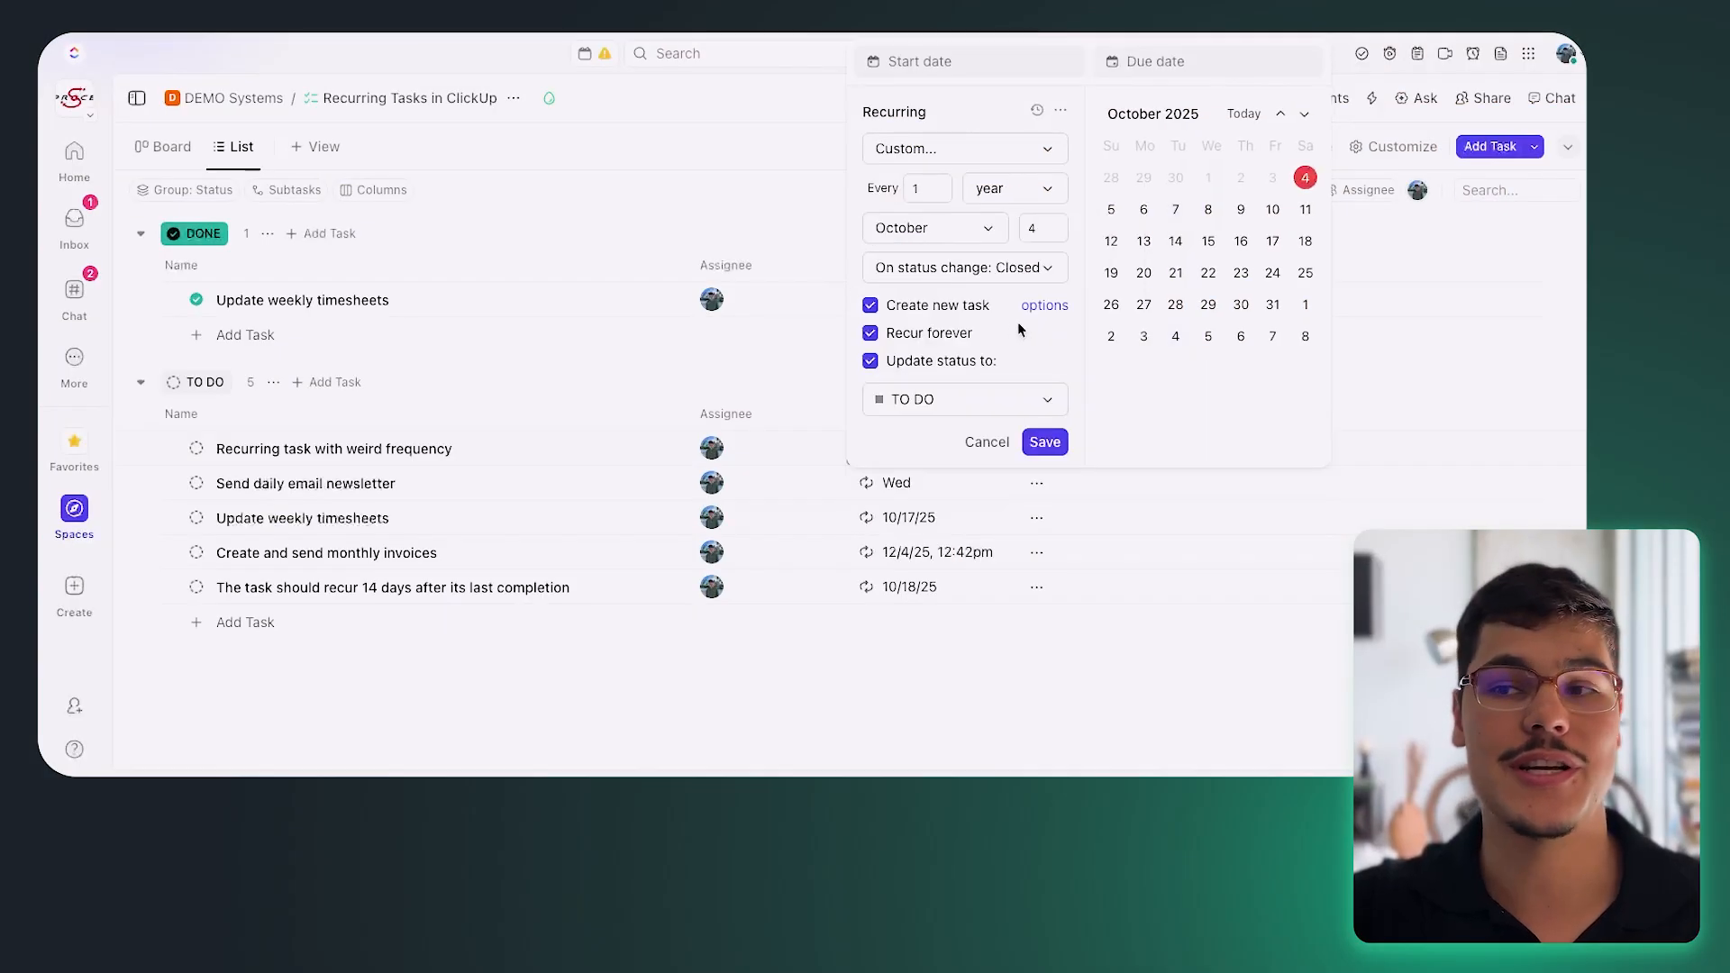
click(991, 159)
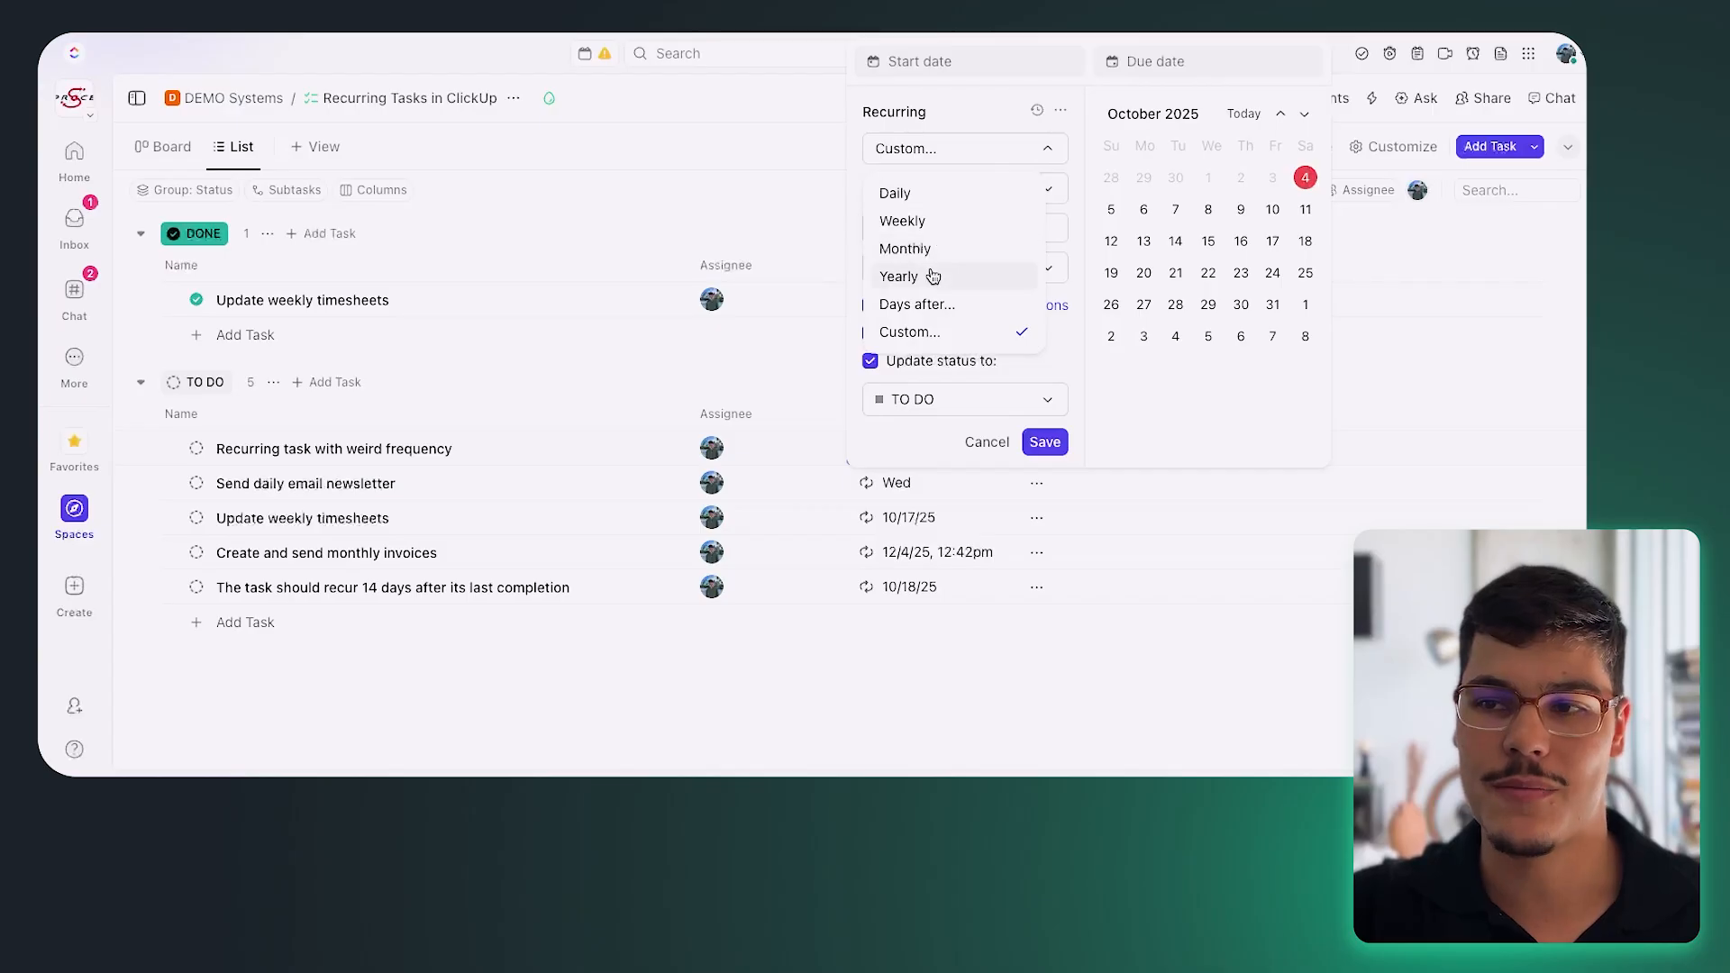
click(1077, 234)
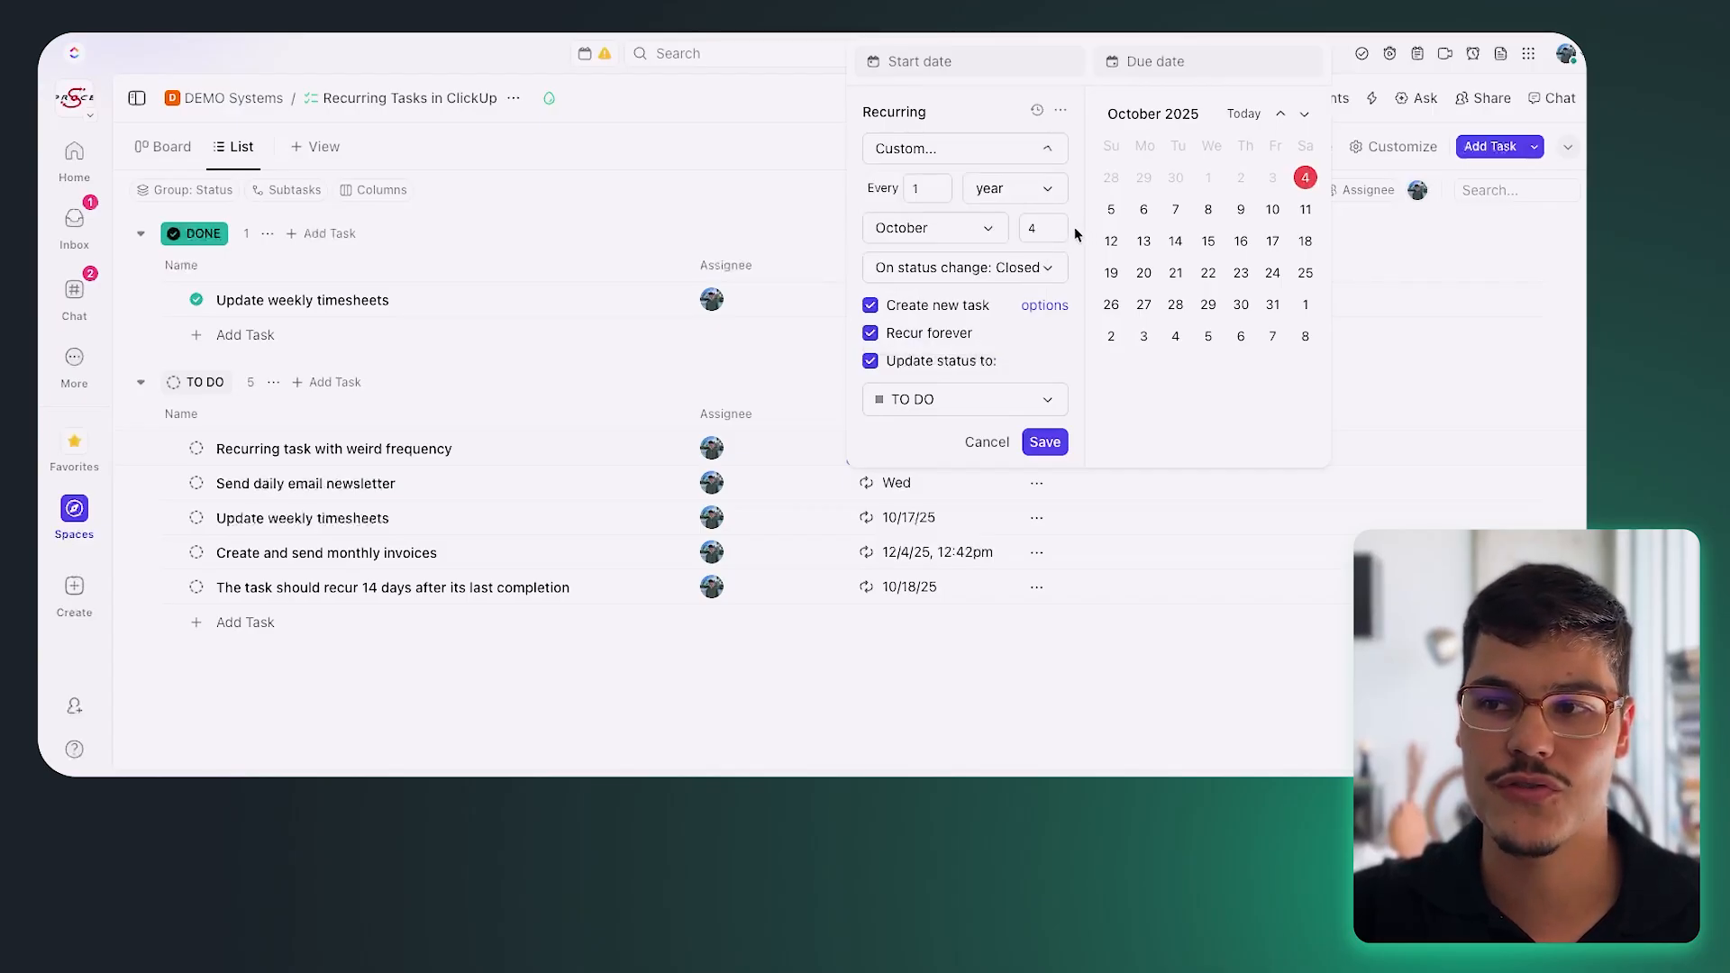
click(937, 230)
click(958, 445)
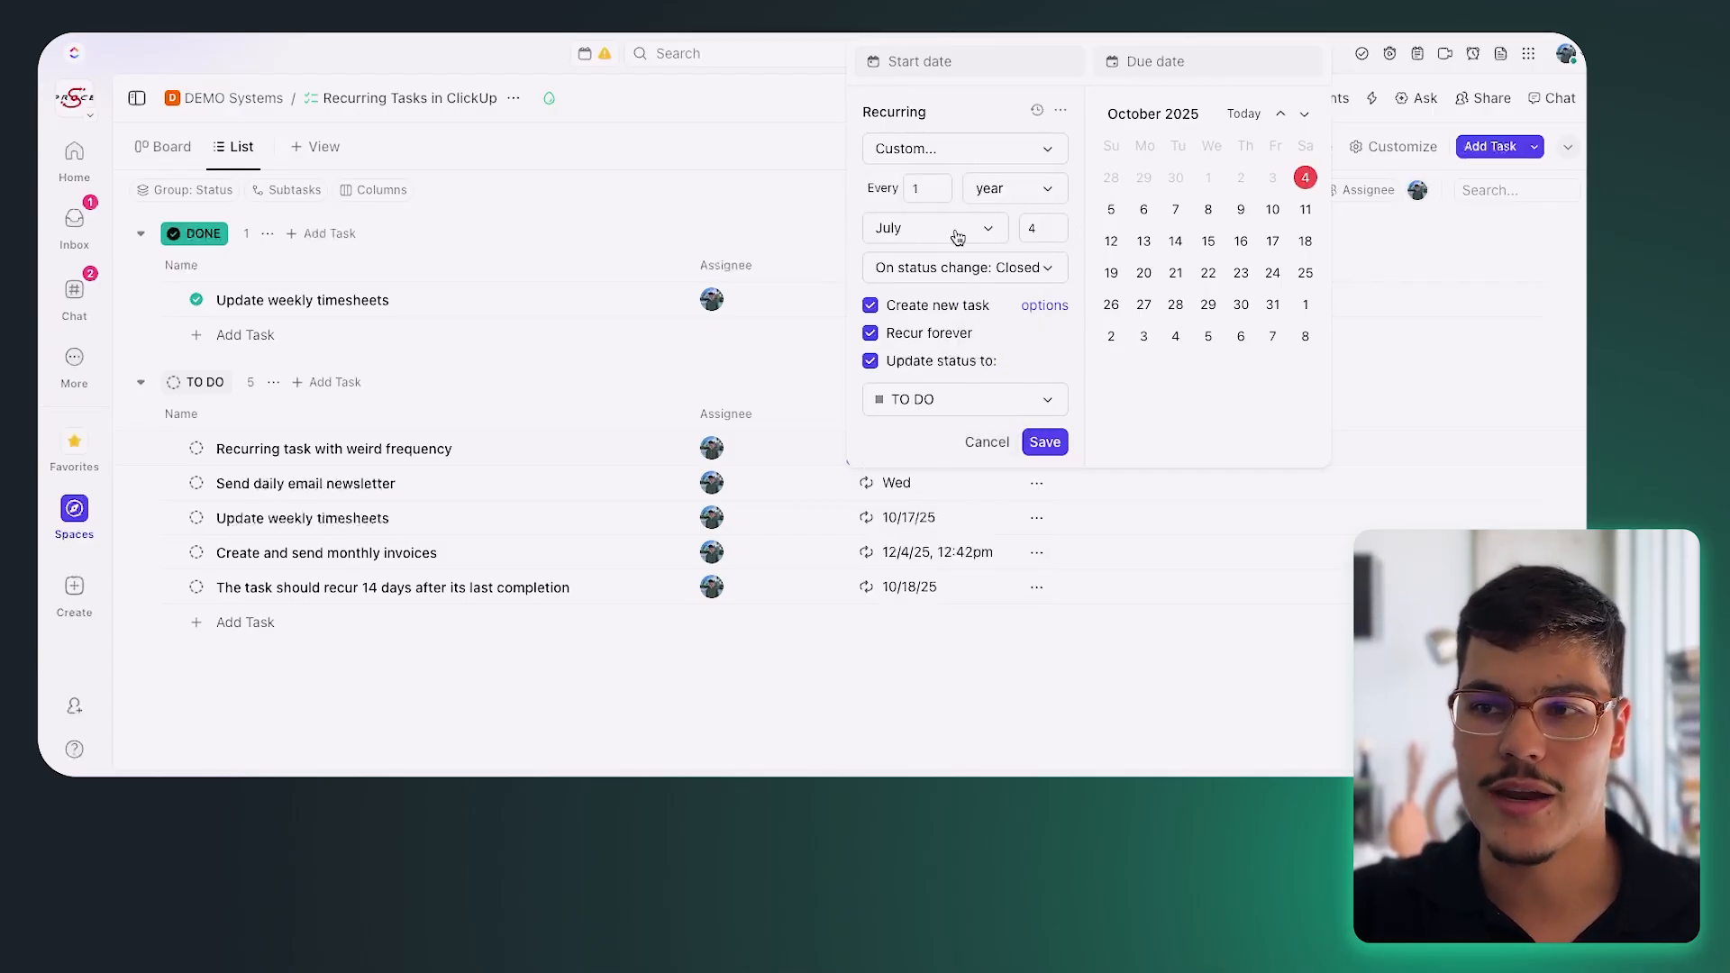
click(957, 237)
click(933, 297)
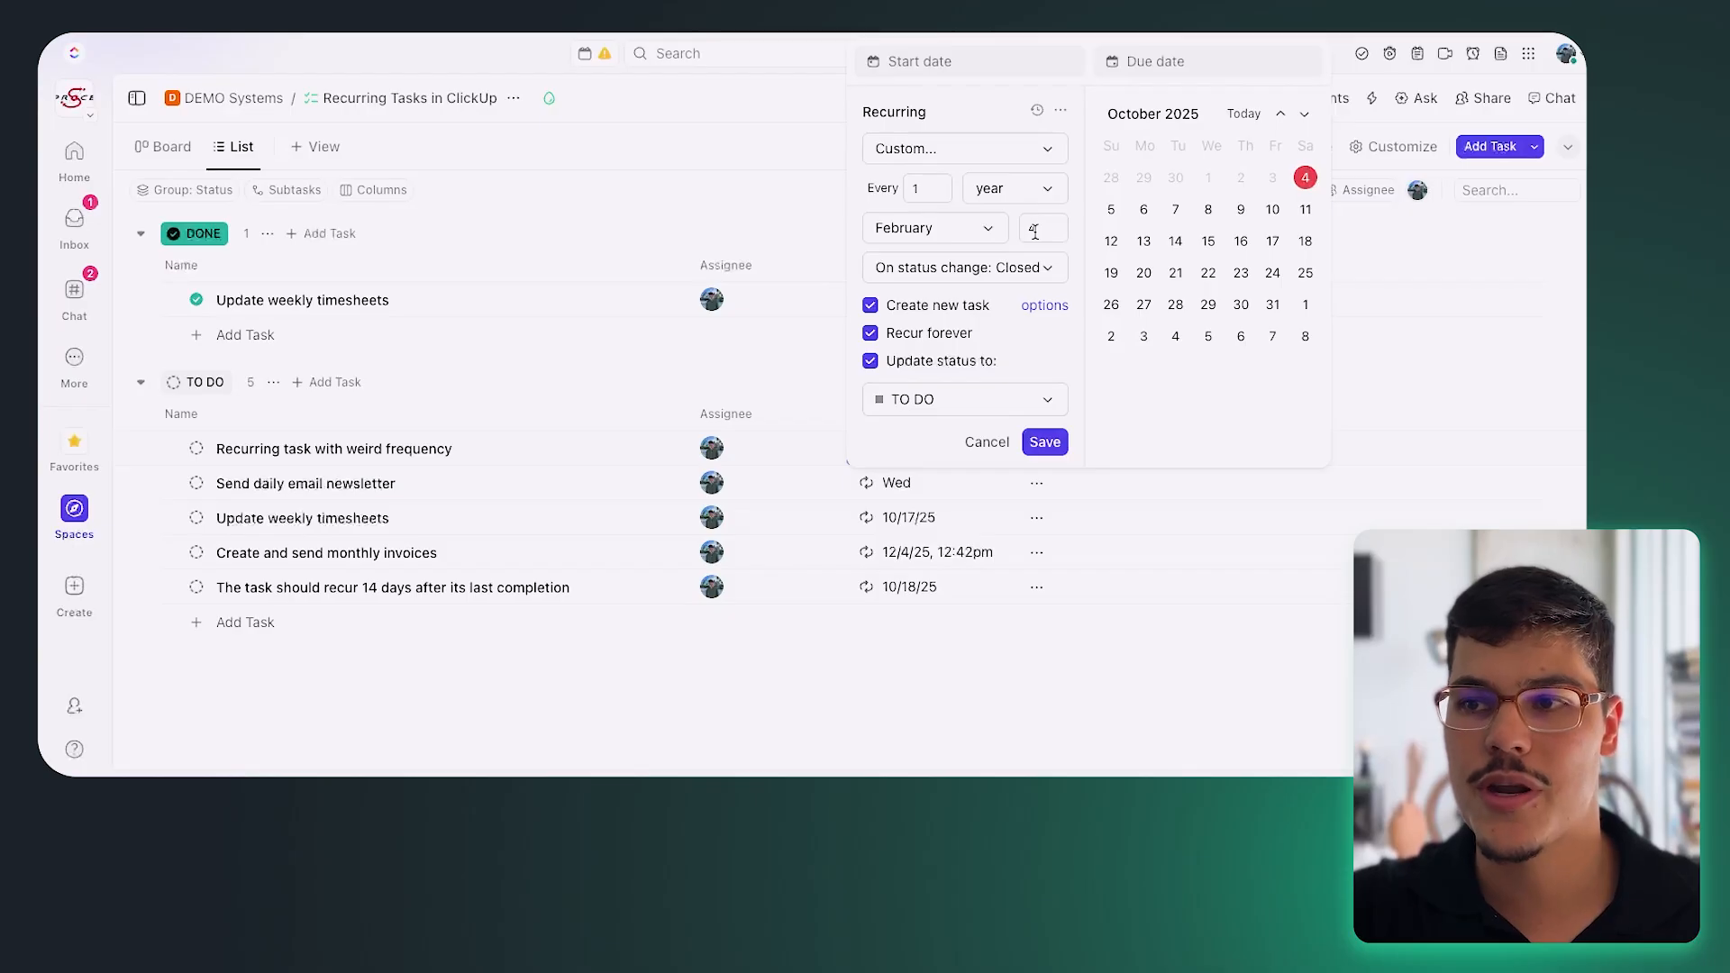
click(1035, 231)
text(1)
Trigger the yearly recurrence on status change to Done and turn off creating a new task.
click(1010, 267)
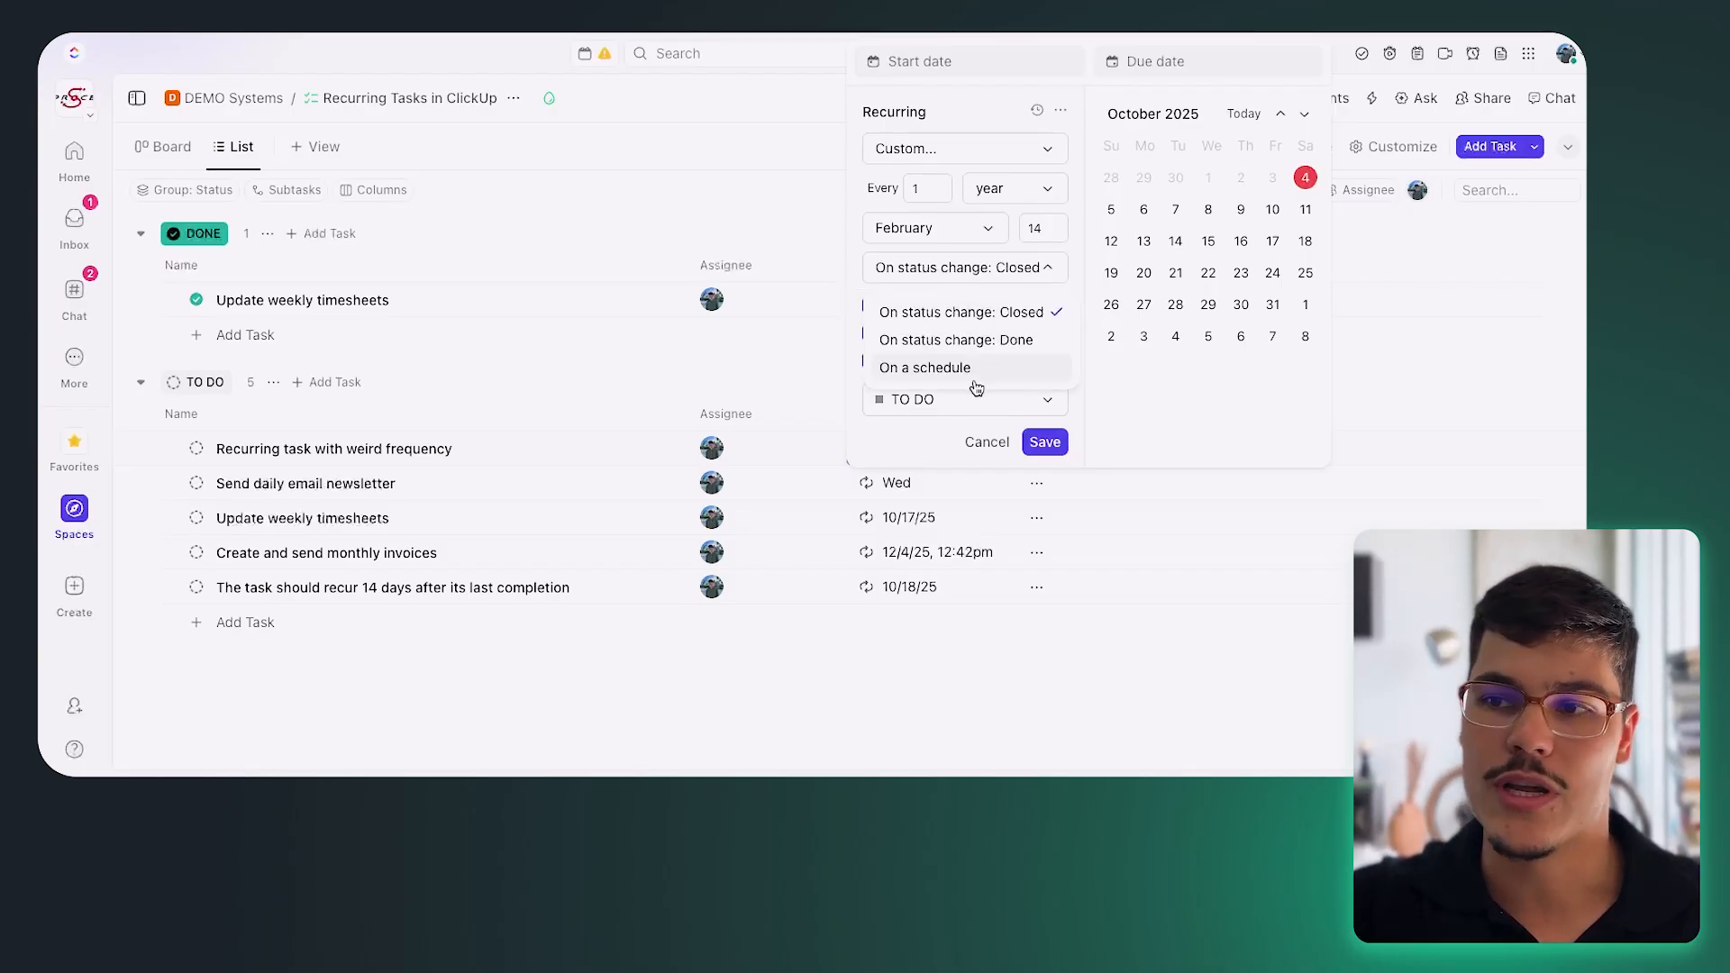
click(977, 340)
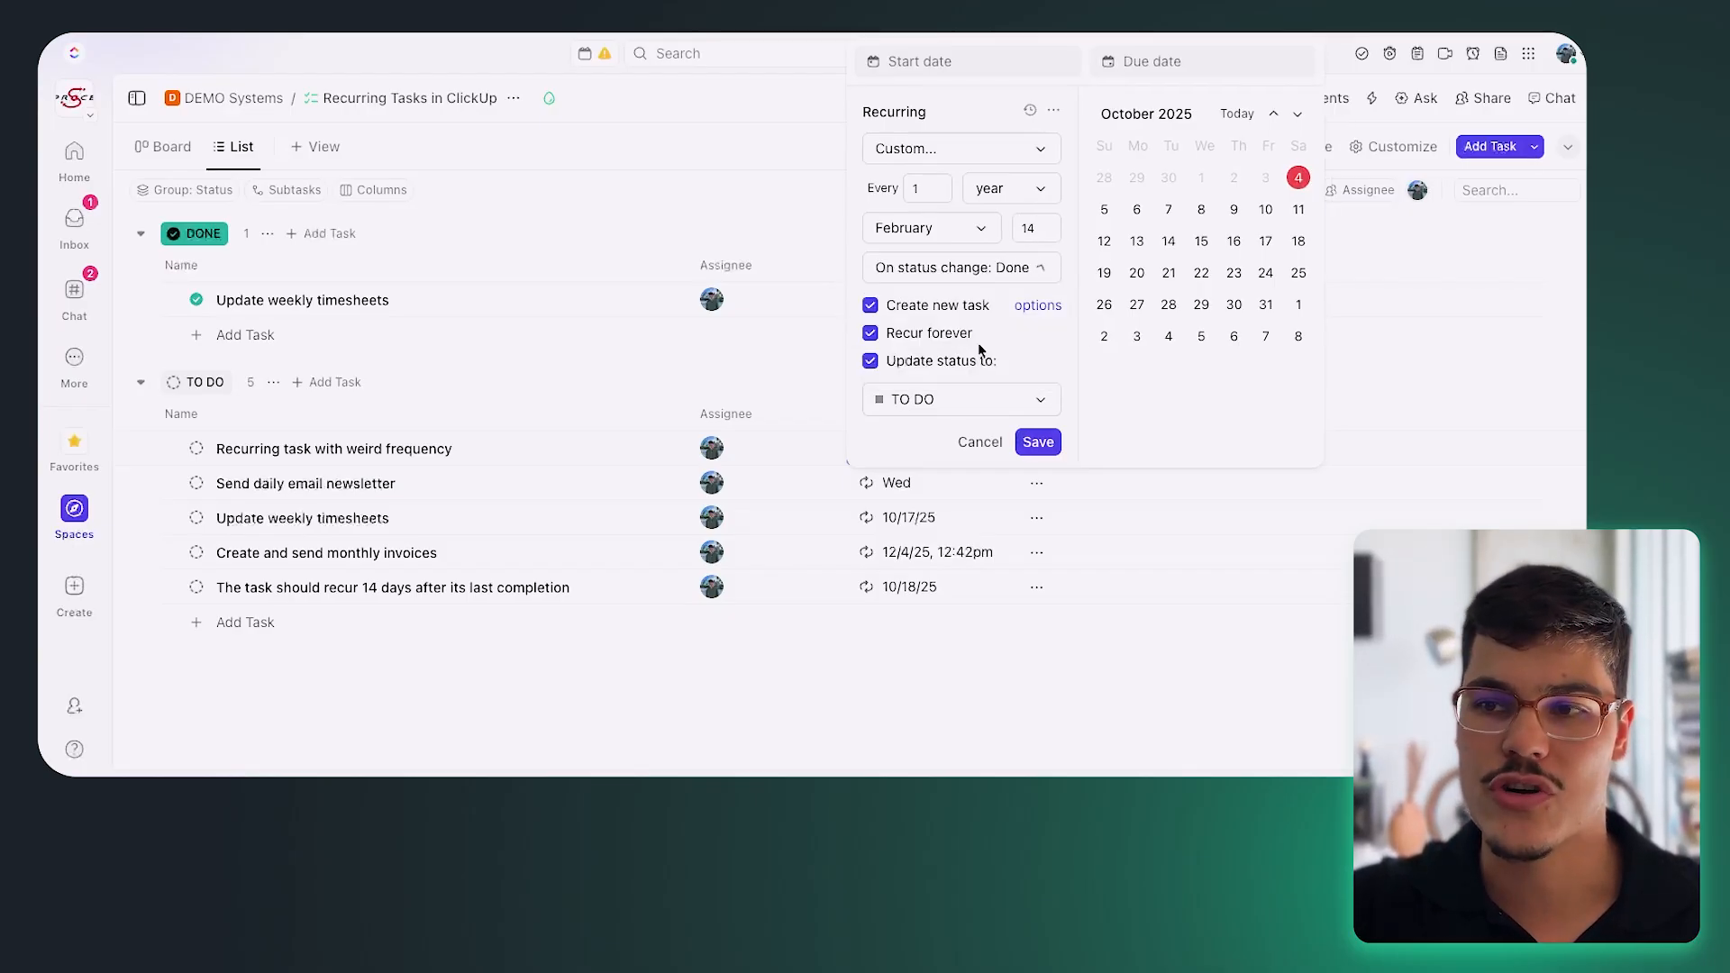
click(871, 305)
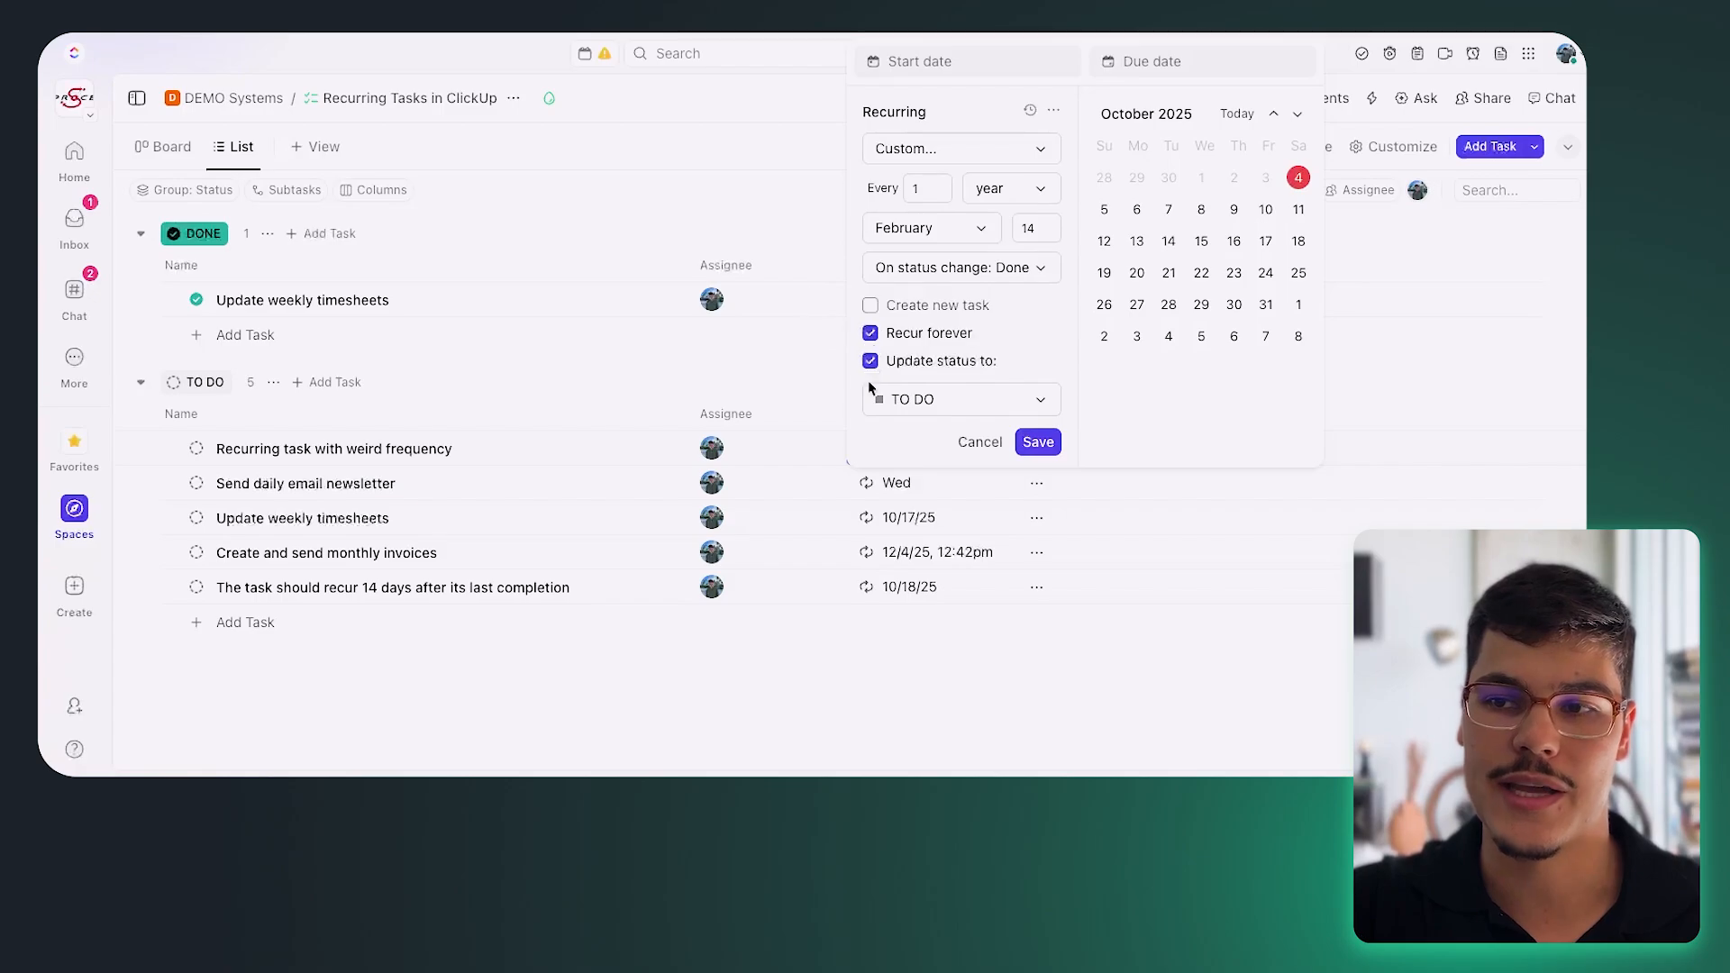
Limit the recurrence to 4 repeats instead of forever and check February 2026 on the calendar.
click(871, 334)
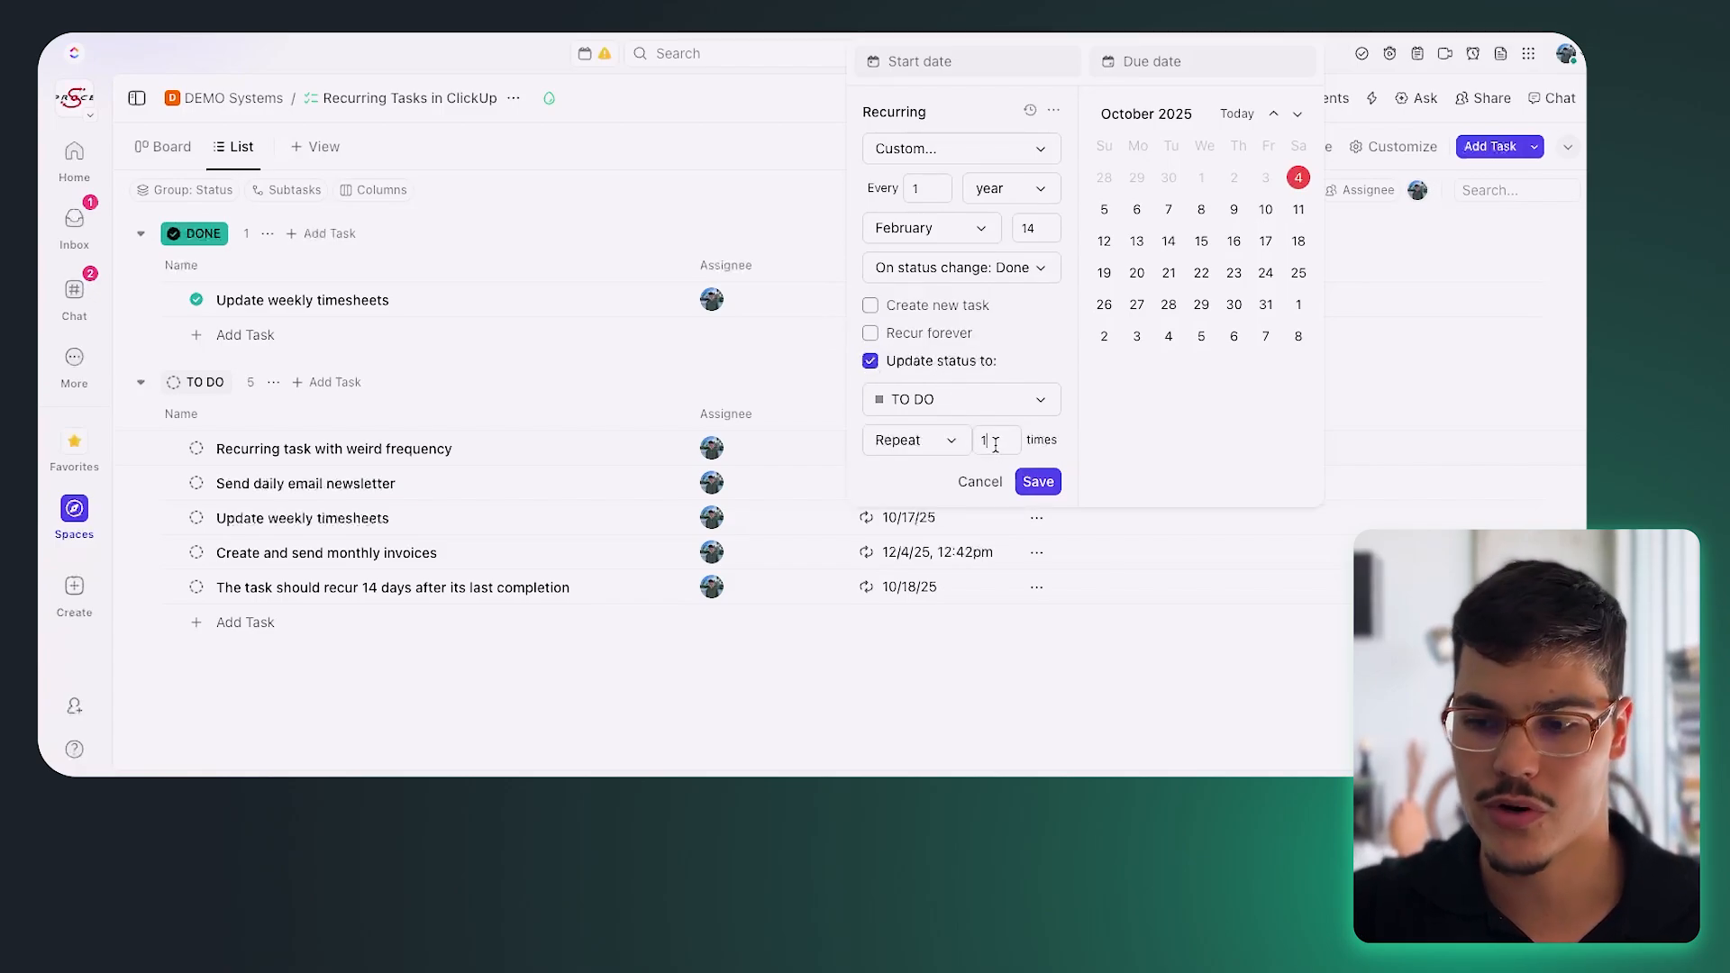
key(BackSpace)
text(4)
scroll(1198, 275, down, 3)
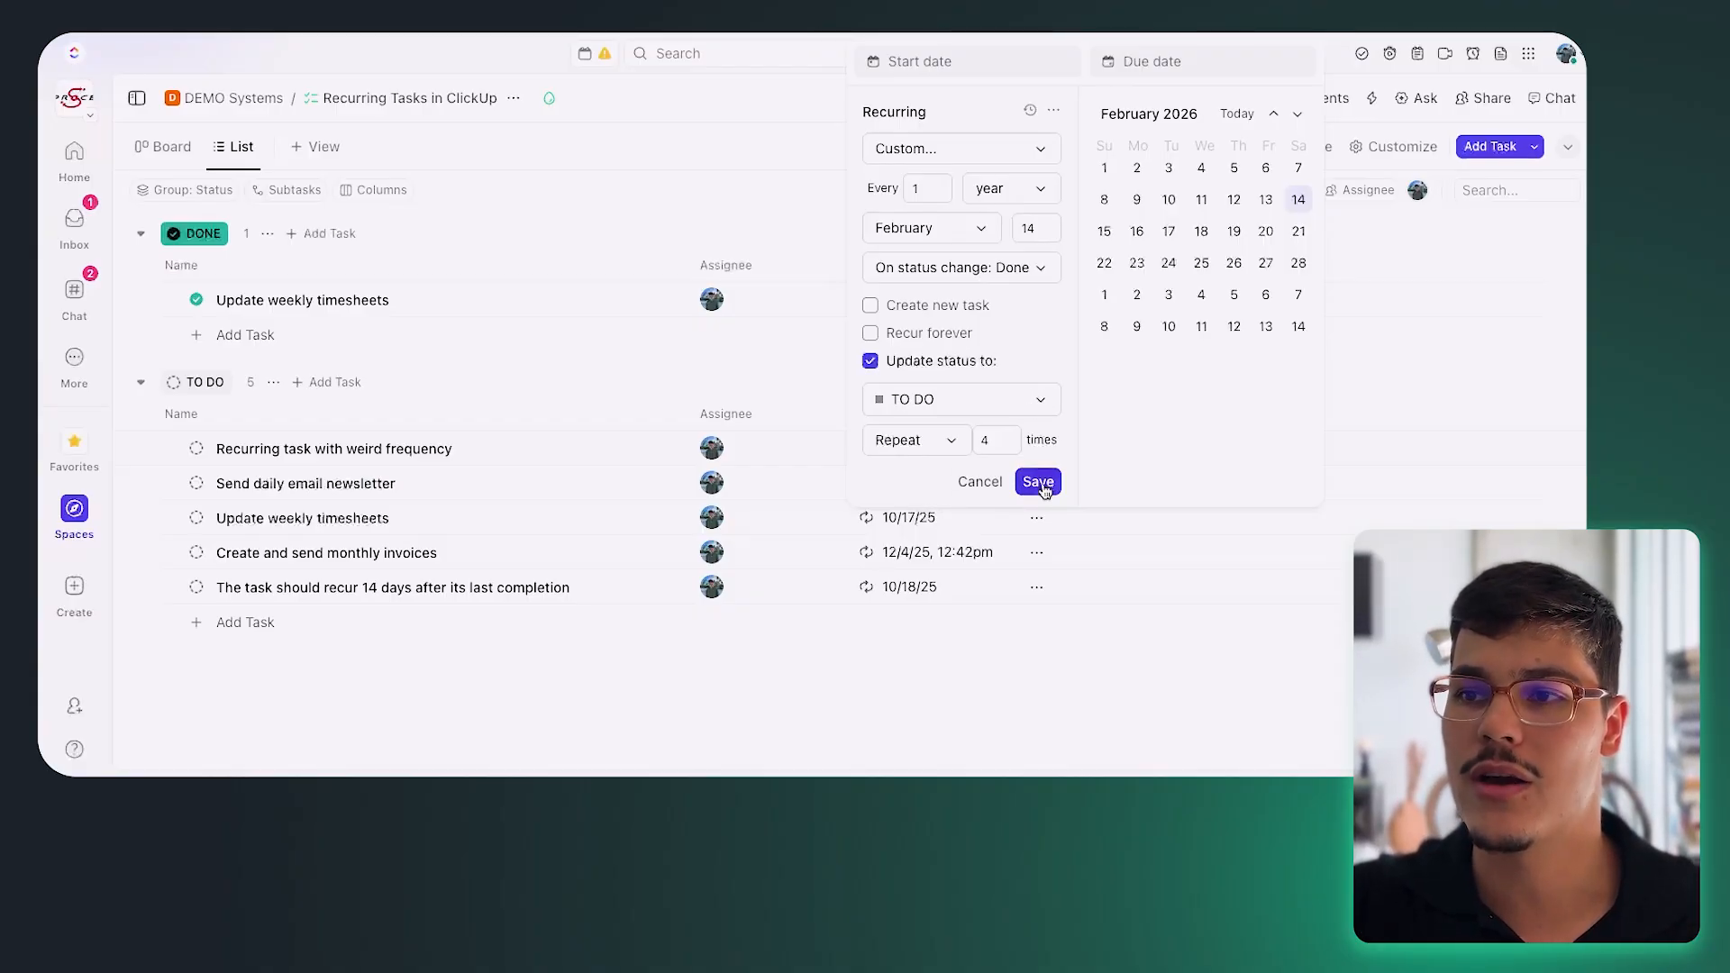
Change the custom recurrence to every day, skip weekends, set it to repeat 40 times and check the October 2025 dates.
click(991, 193)
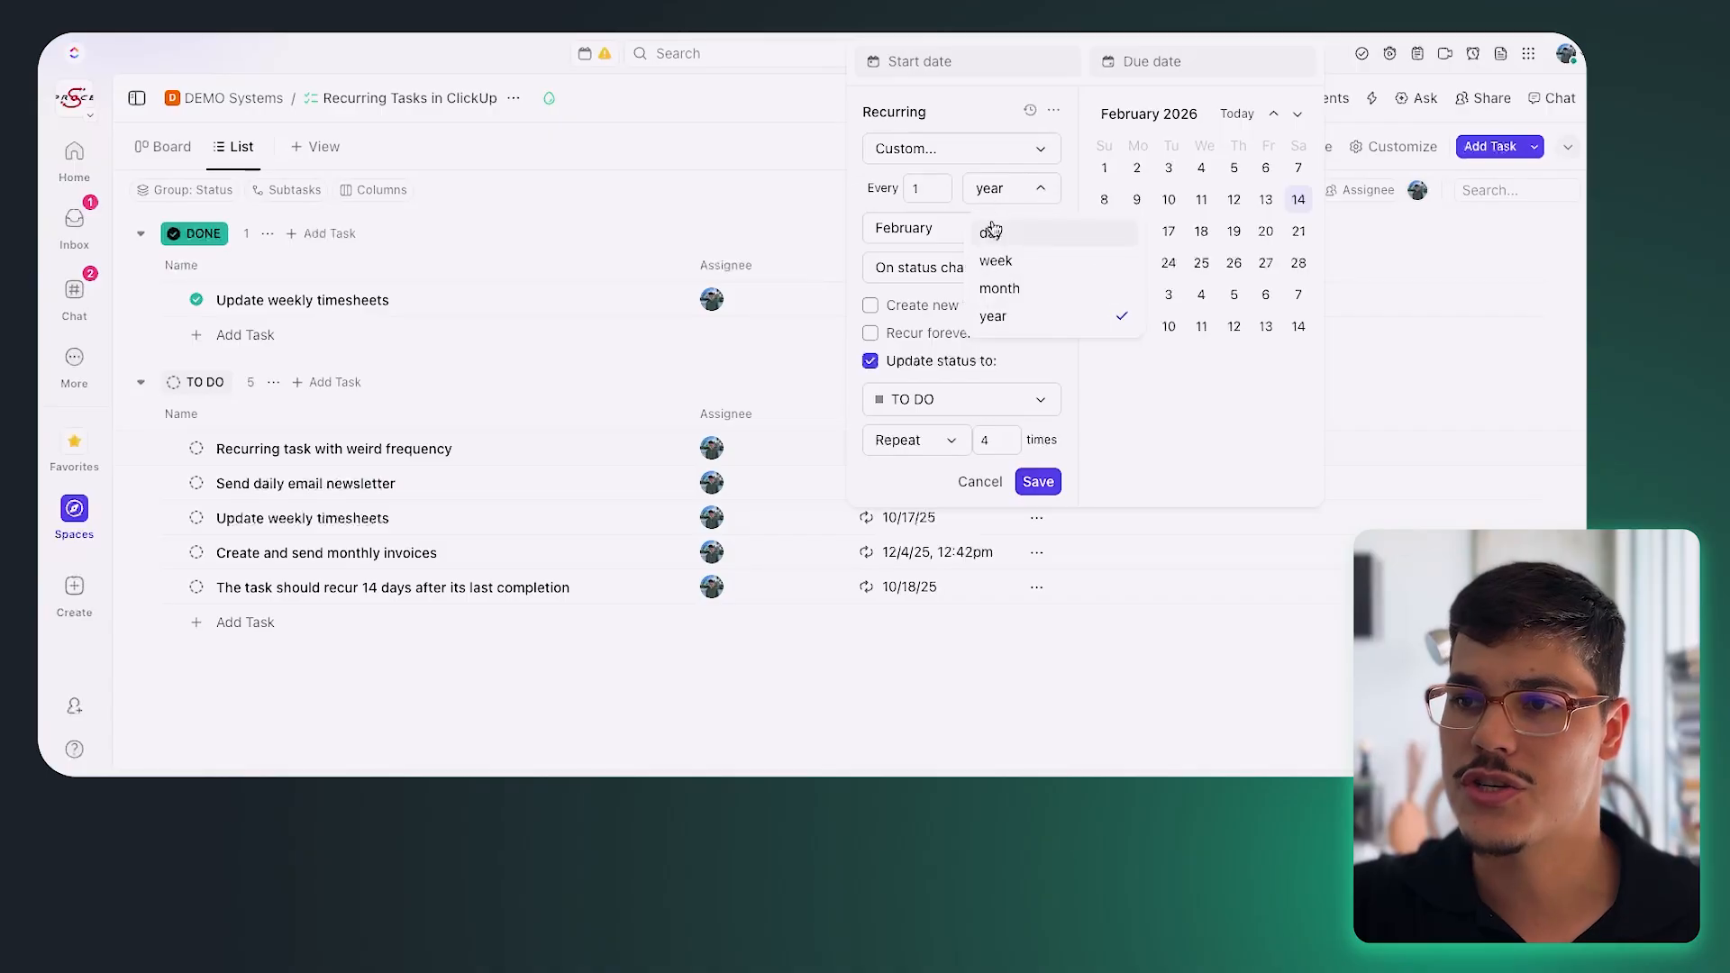
click(993, 229)
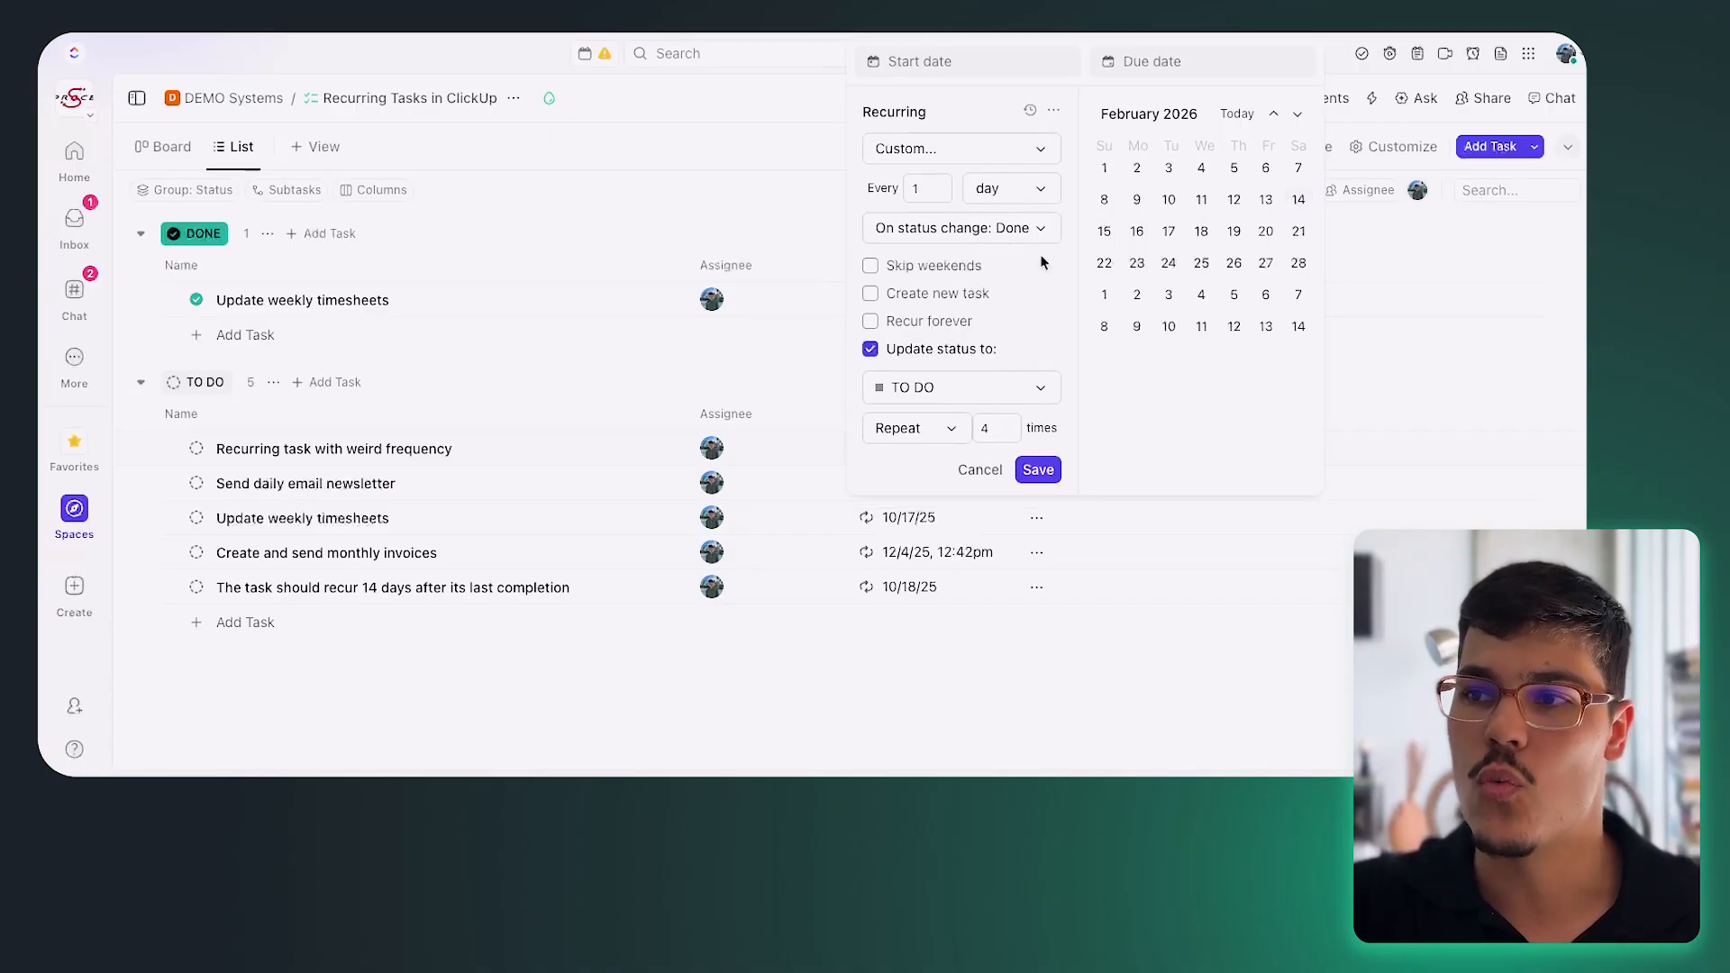
click(889, 271)
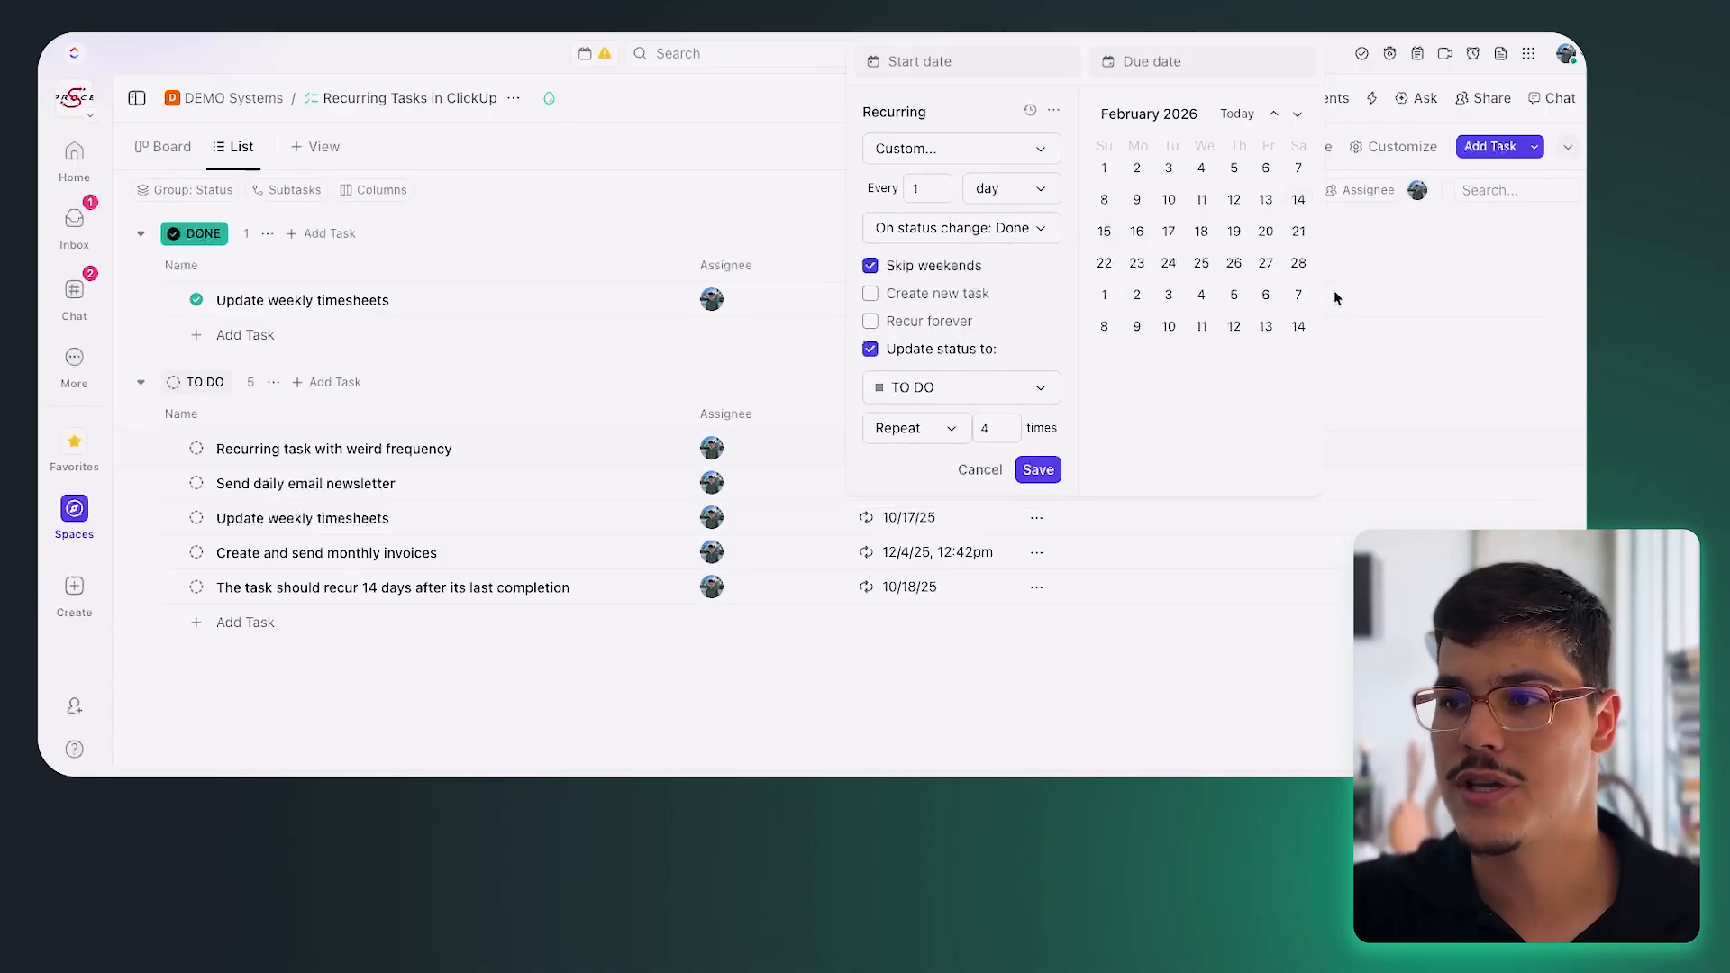
scroll(1185, 274, up, 6)
scroll(1198, 288, down, 2)
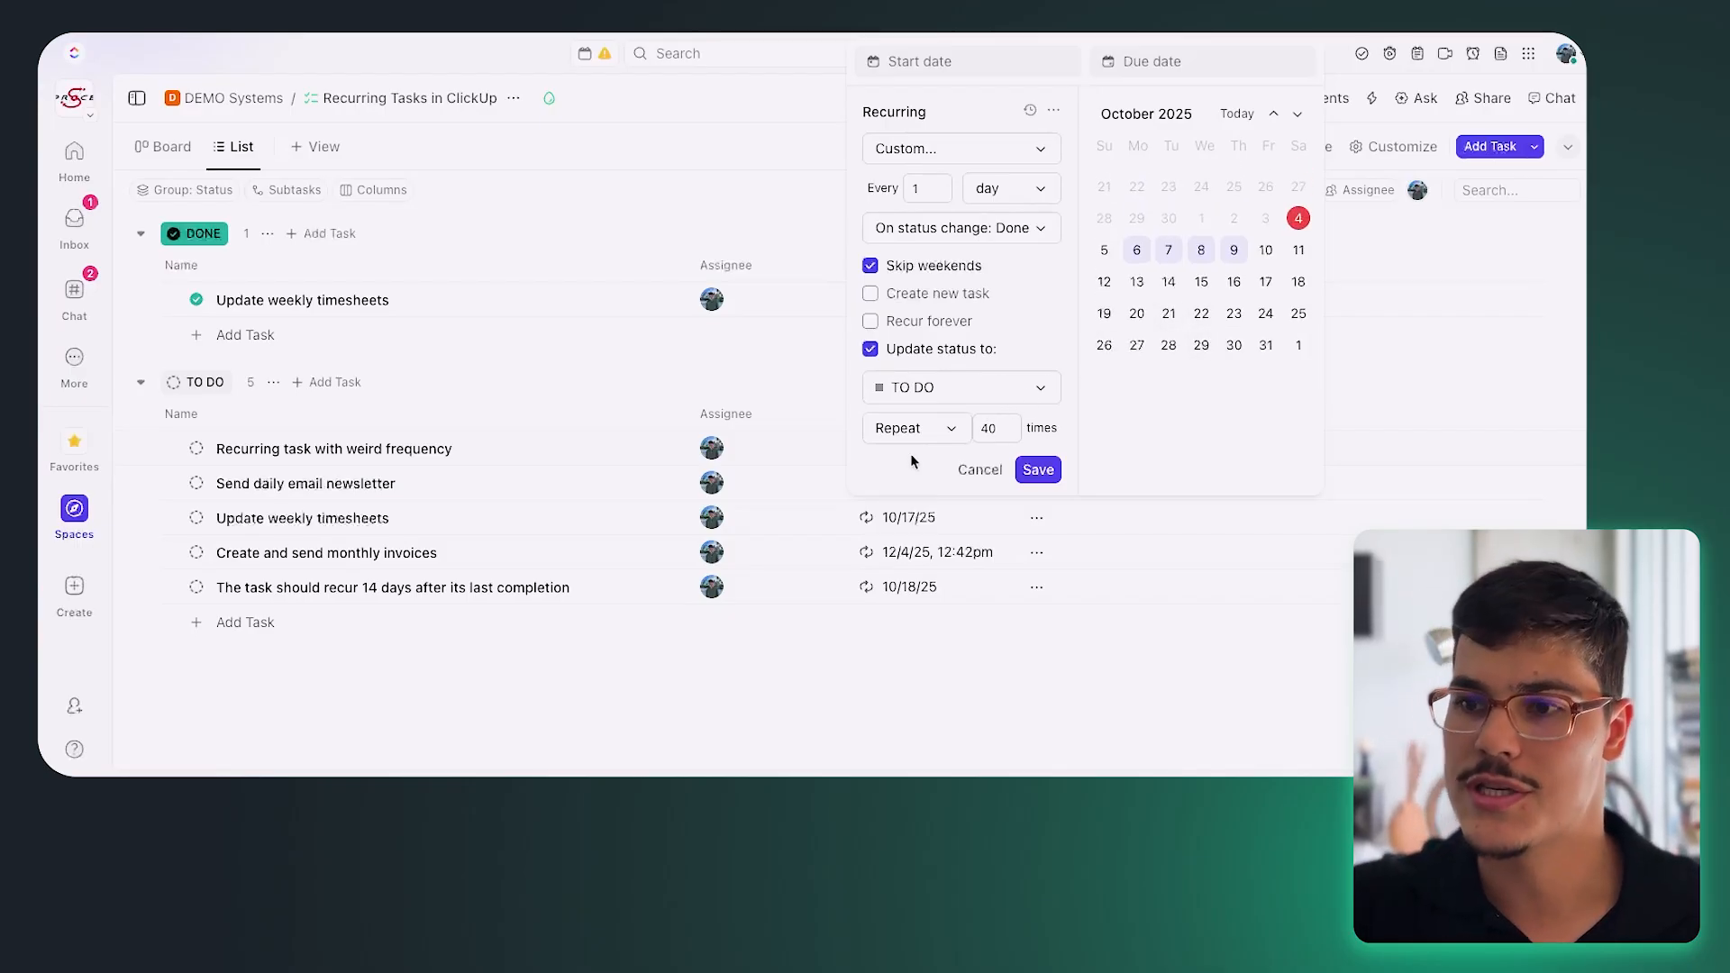
Trigger the daily recurrence on status change to Closed and save the recurrence settings.
click(1025, 228)
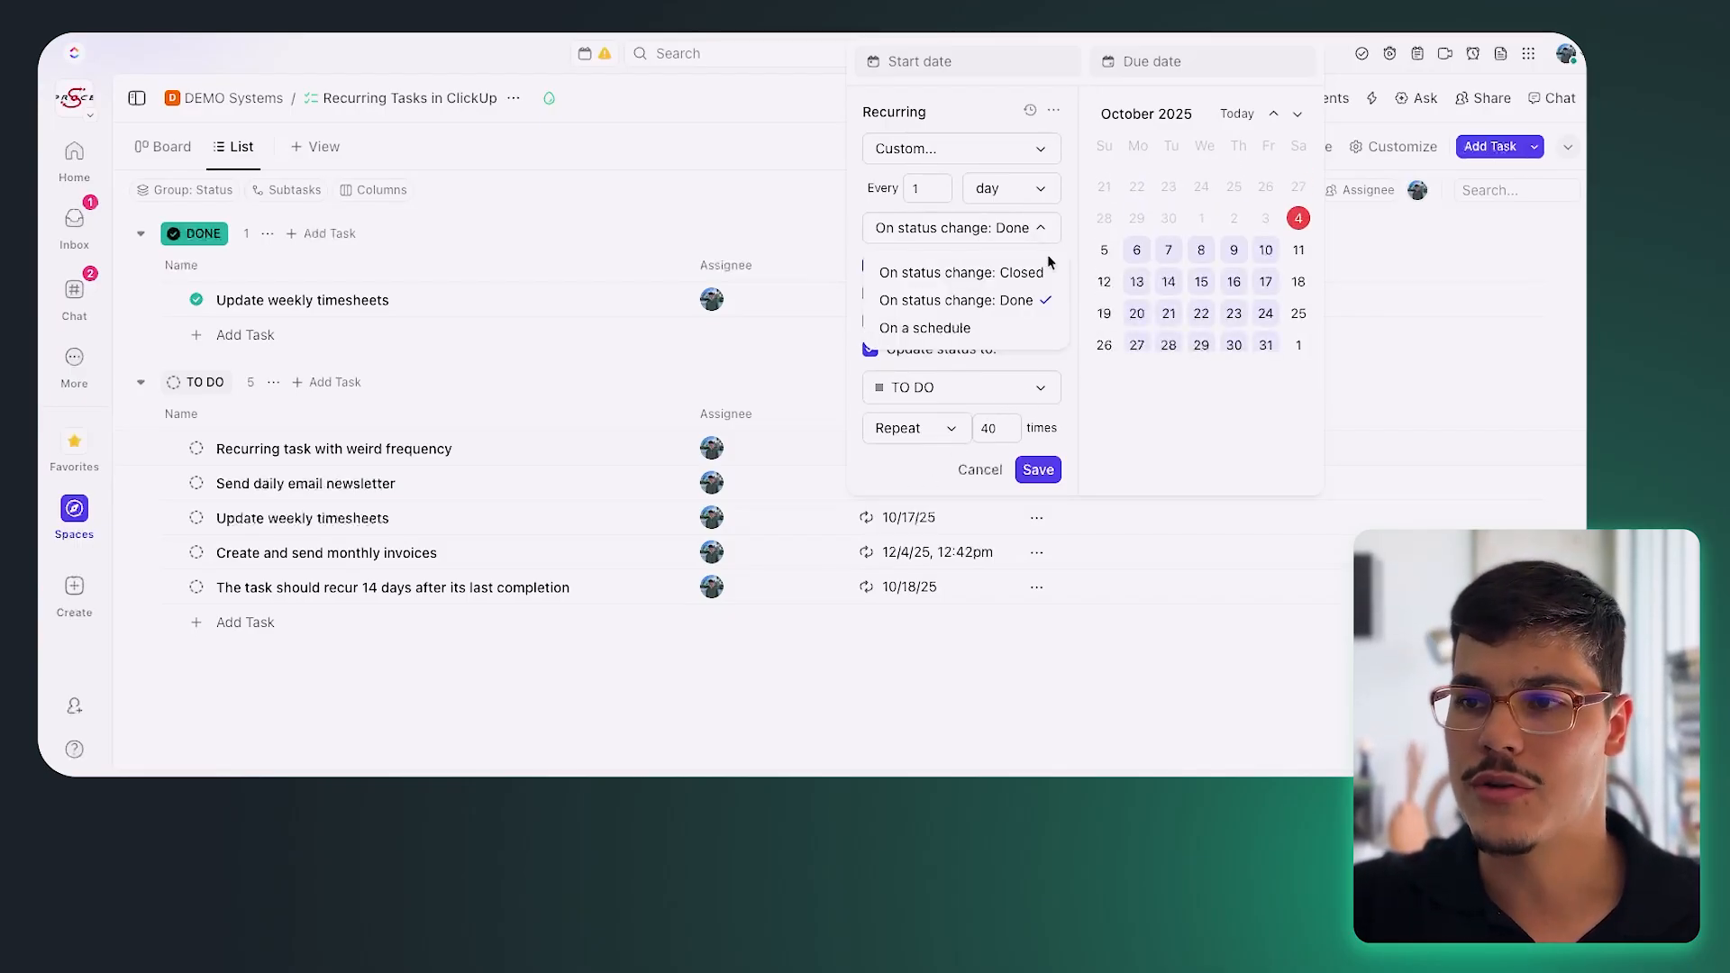
click(1006, 273)
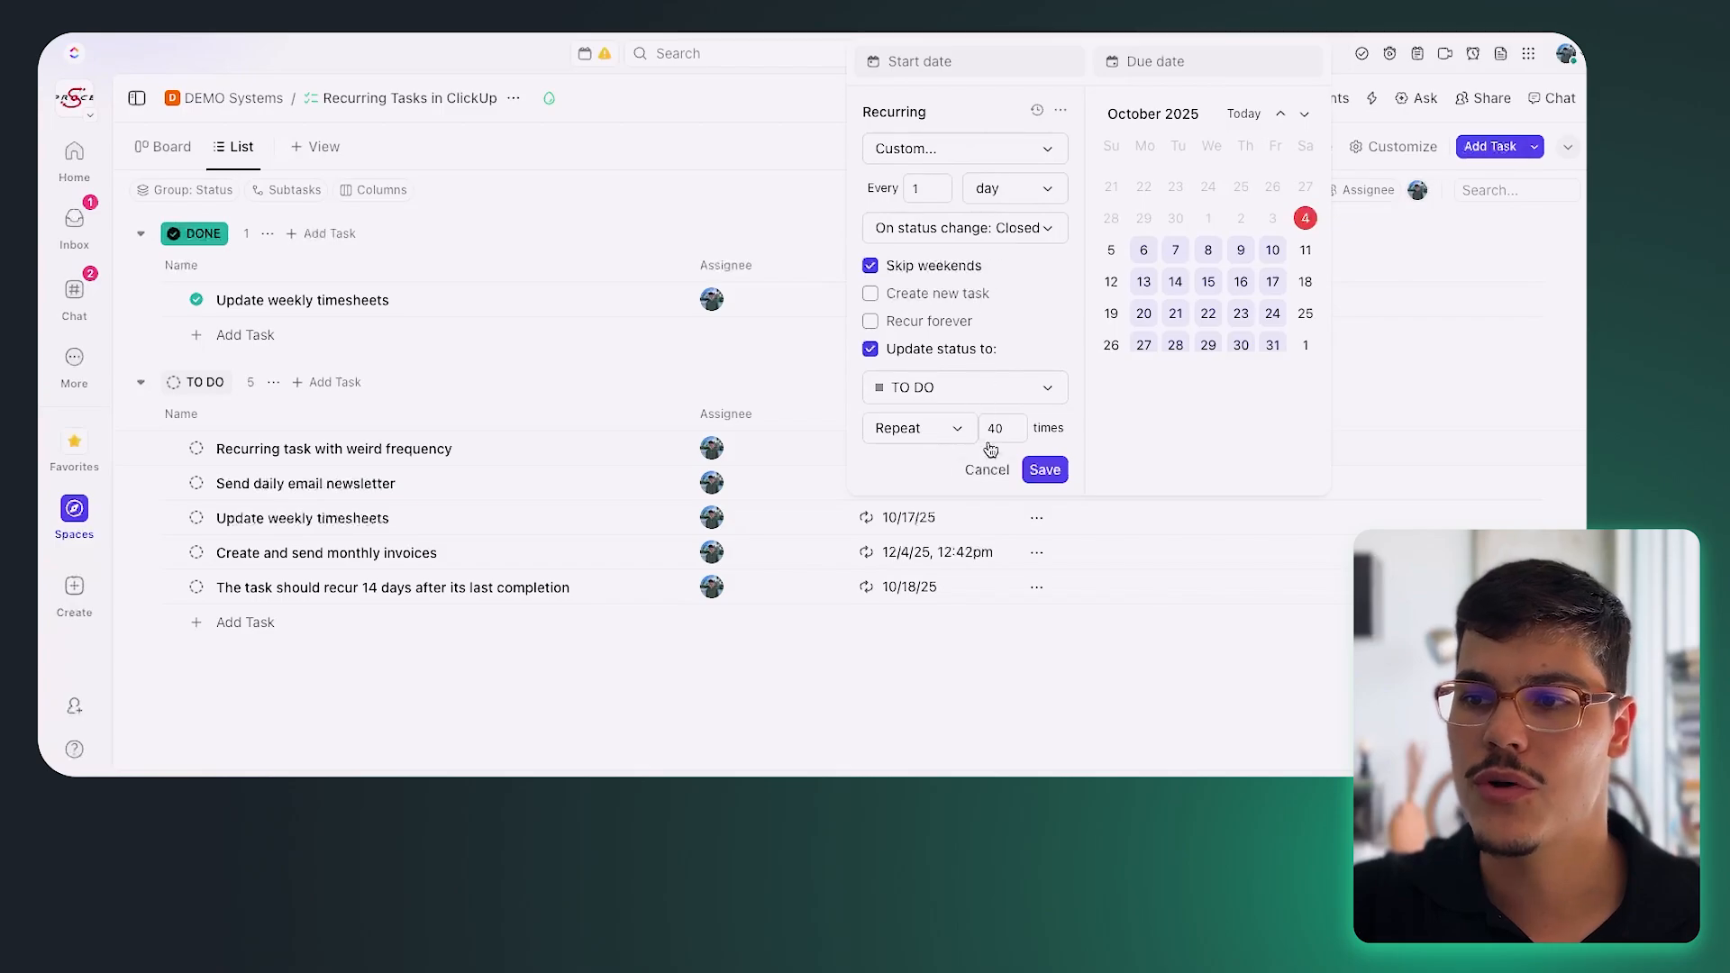
click(1045, 469)
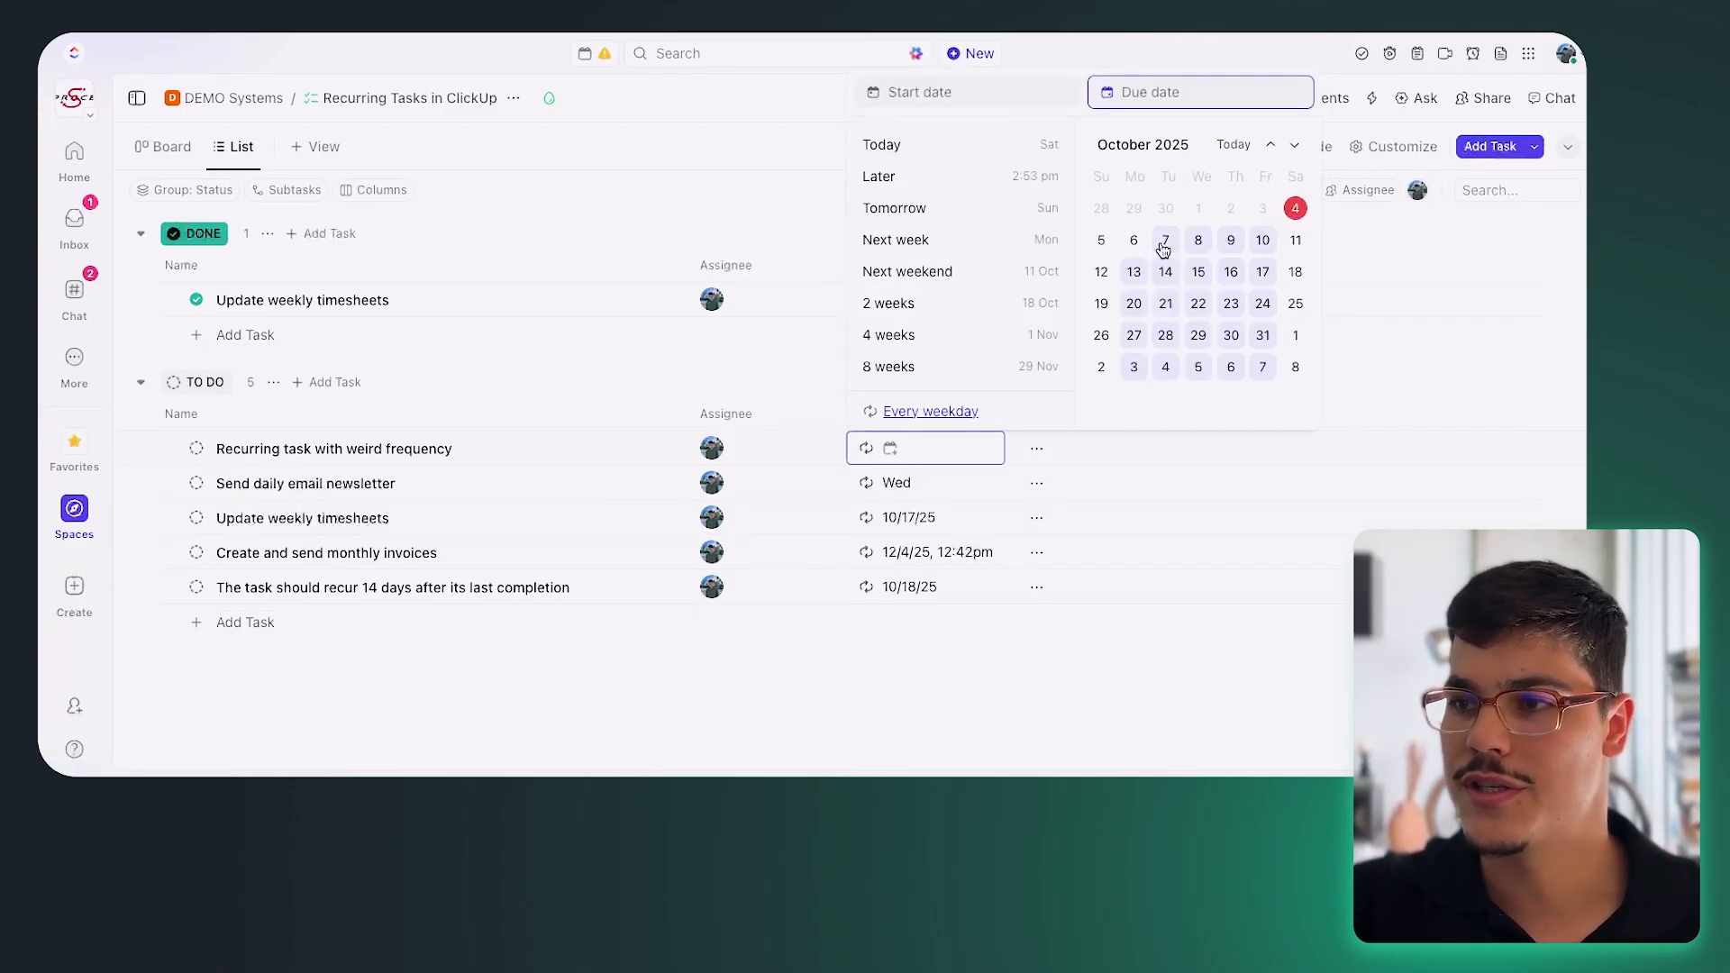
Set the due date of "Recurring task with weird frequency" to October 7 and change its status to Closed.
click(1165, 241)
click(601, 380)
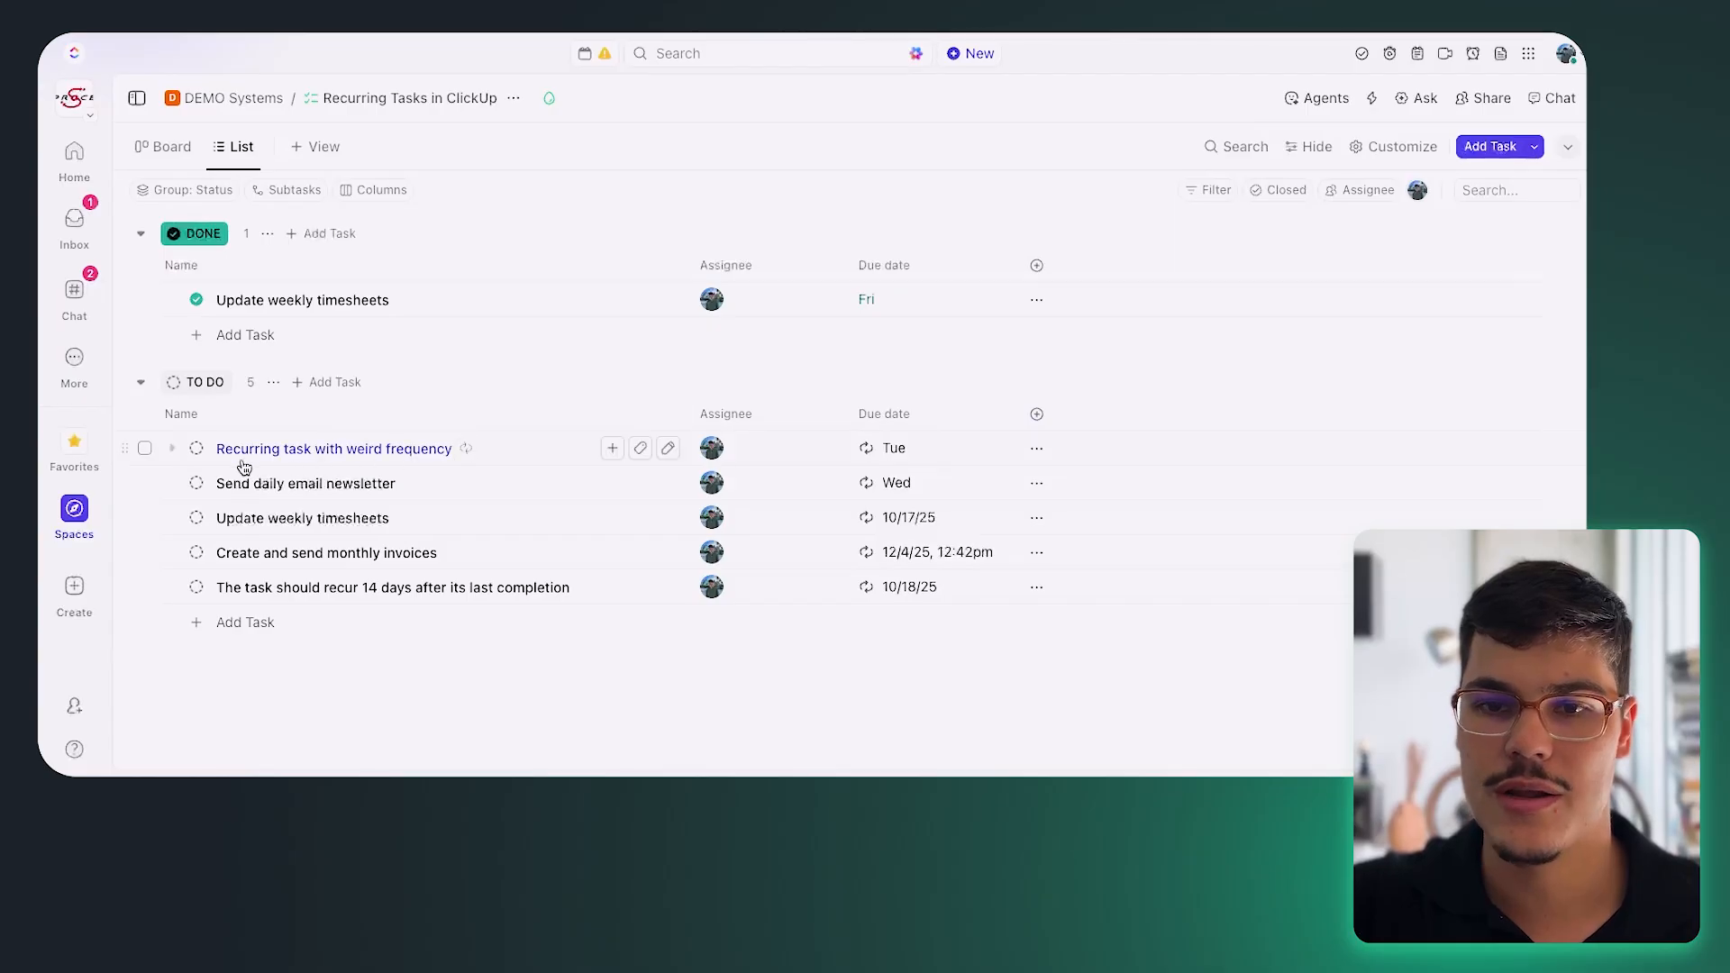
click(196, 447)
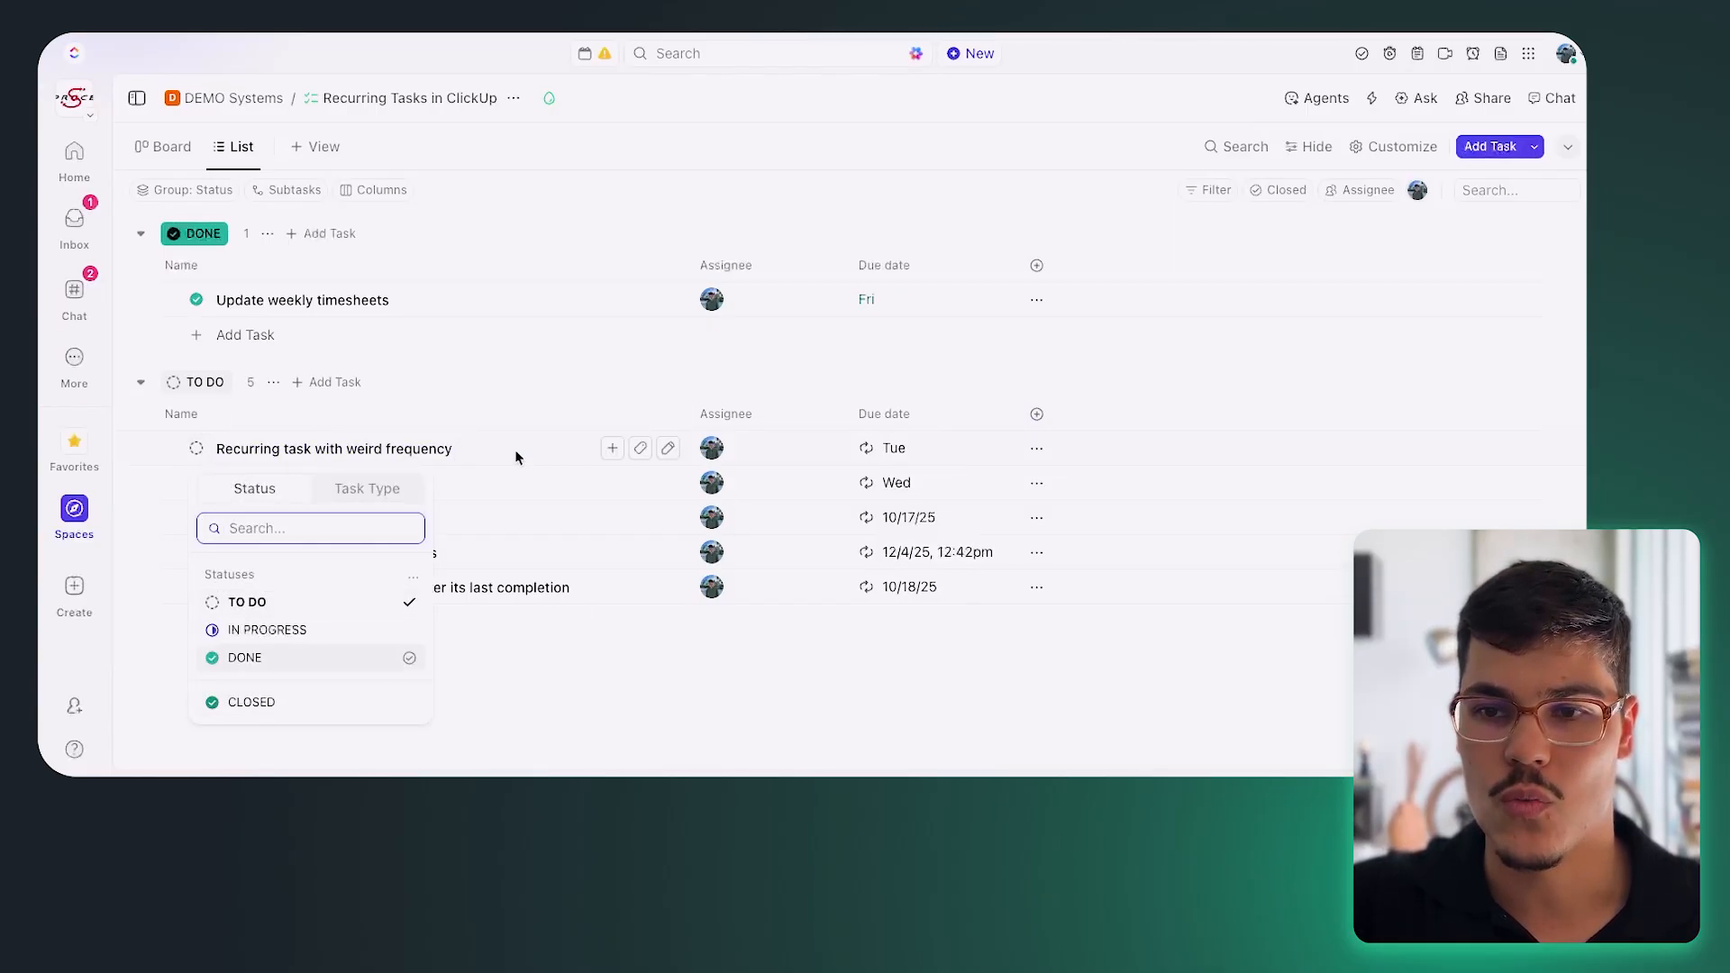
click(251, 702)
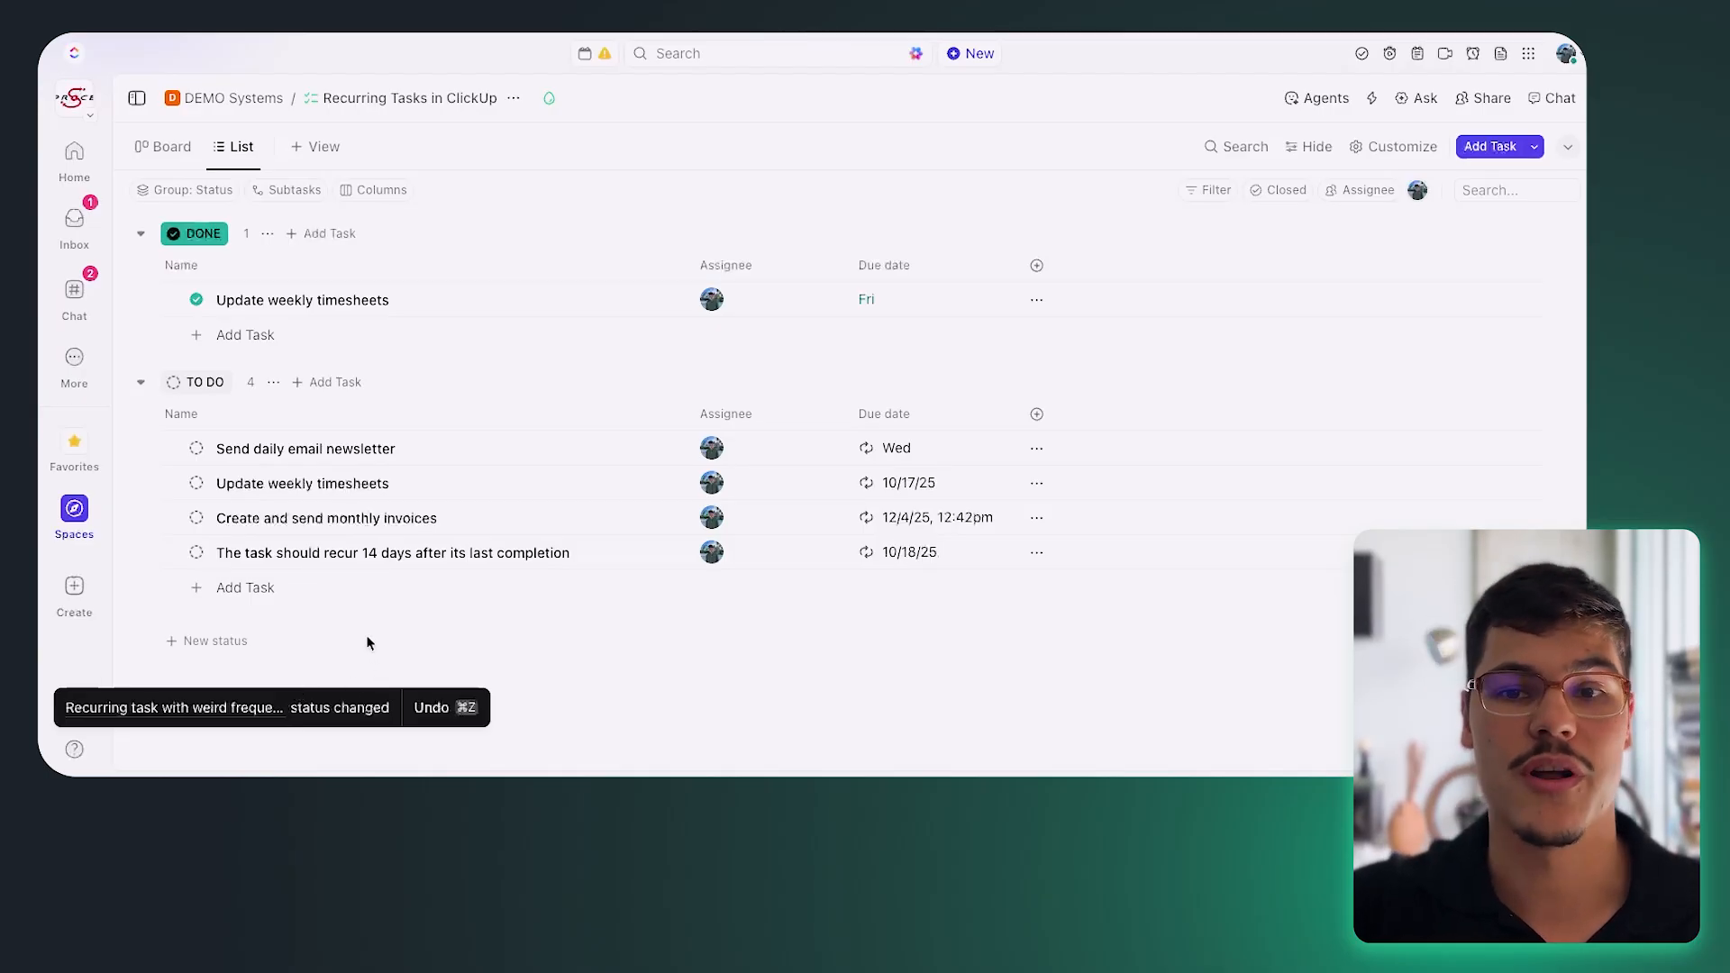
key(super+z)
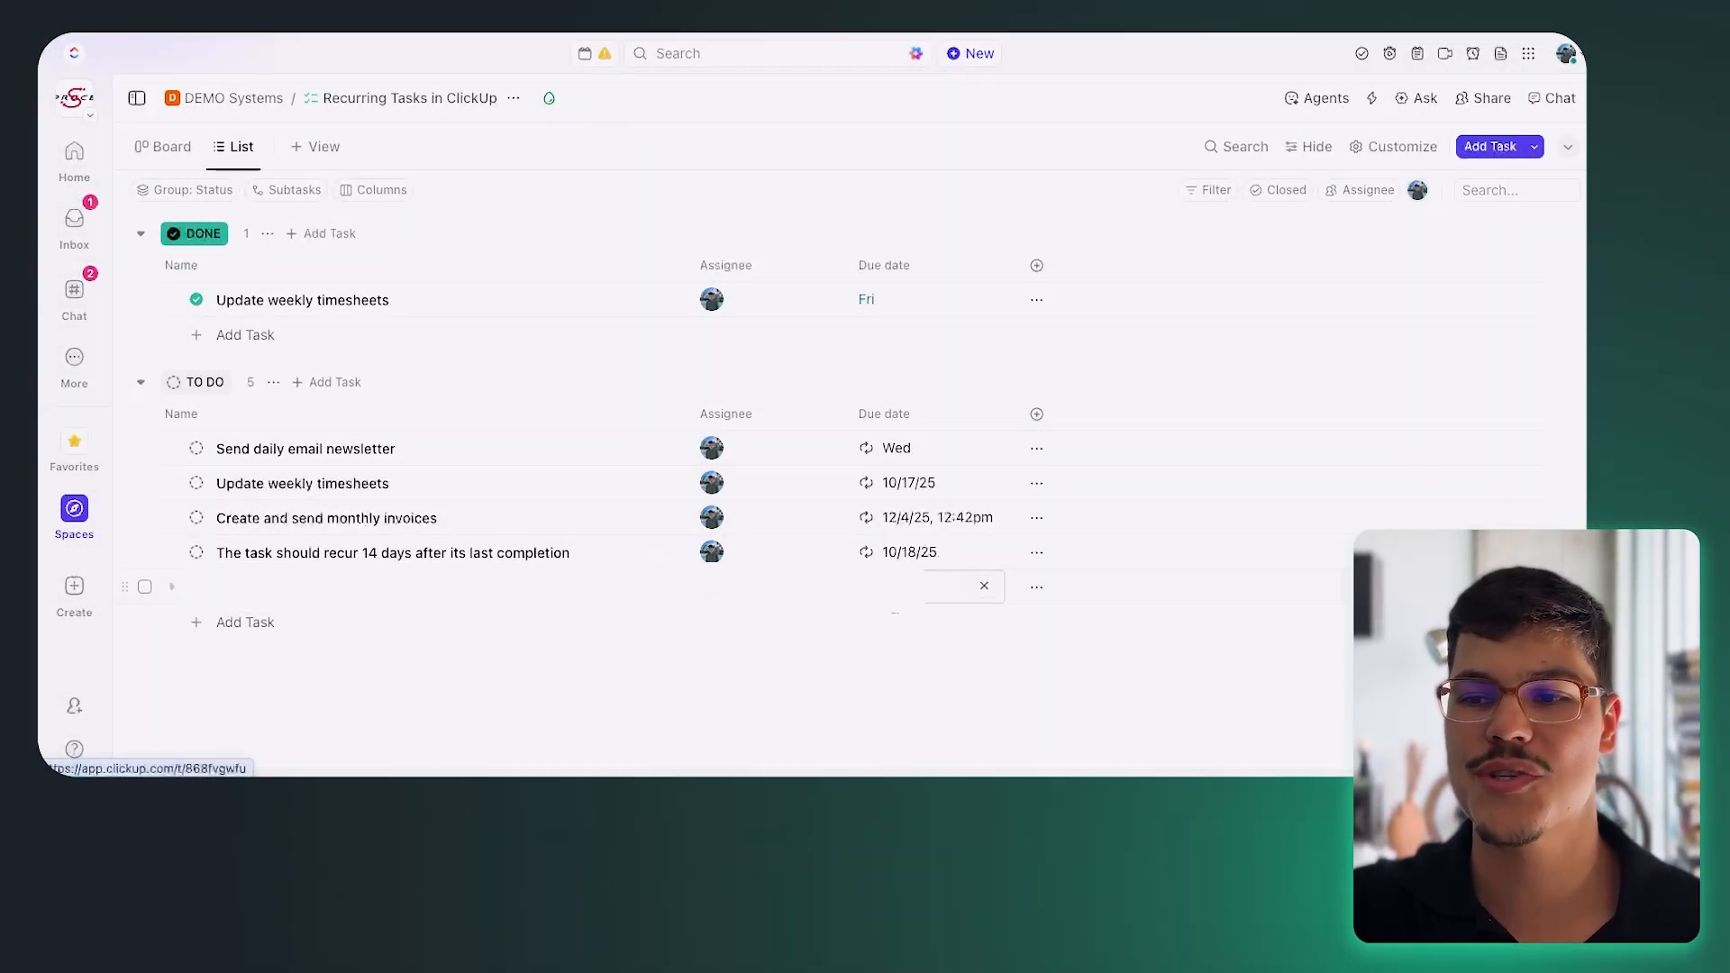
Reopen the recurrence settings of "Recurring task with weird frequency" and set its interval to every 3 days.
click(946, 585)
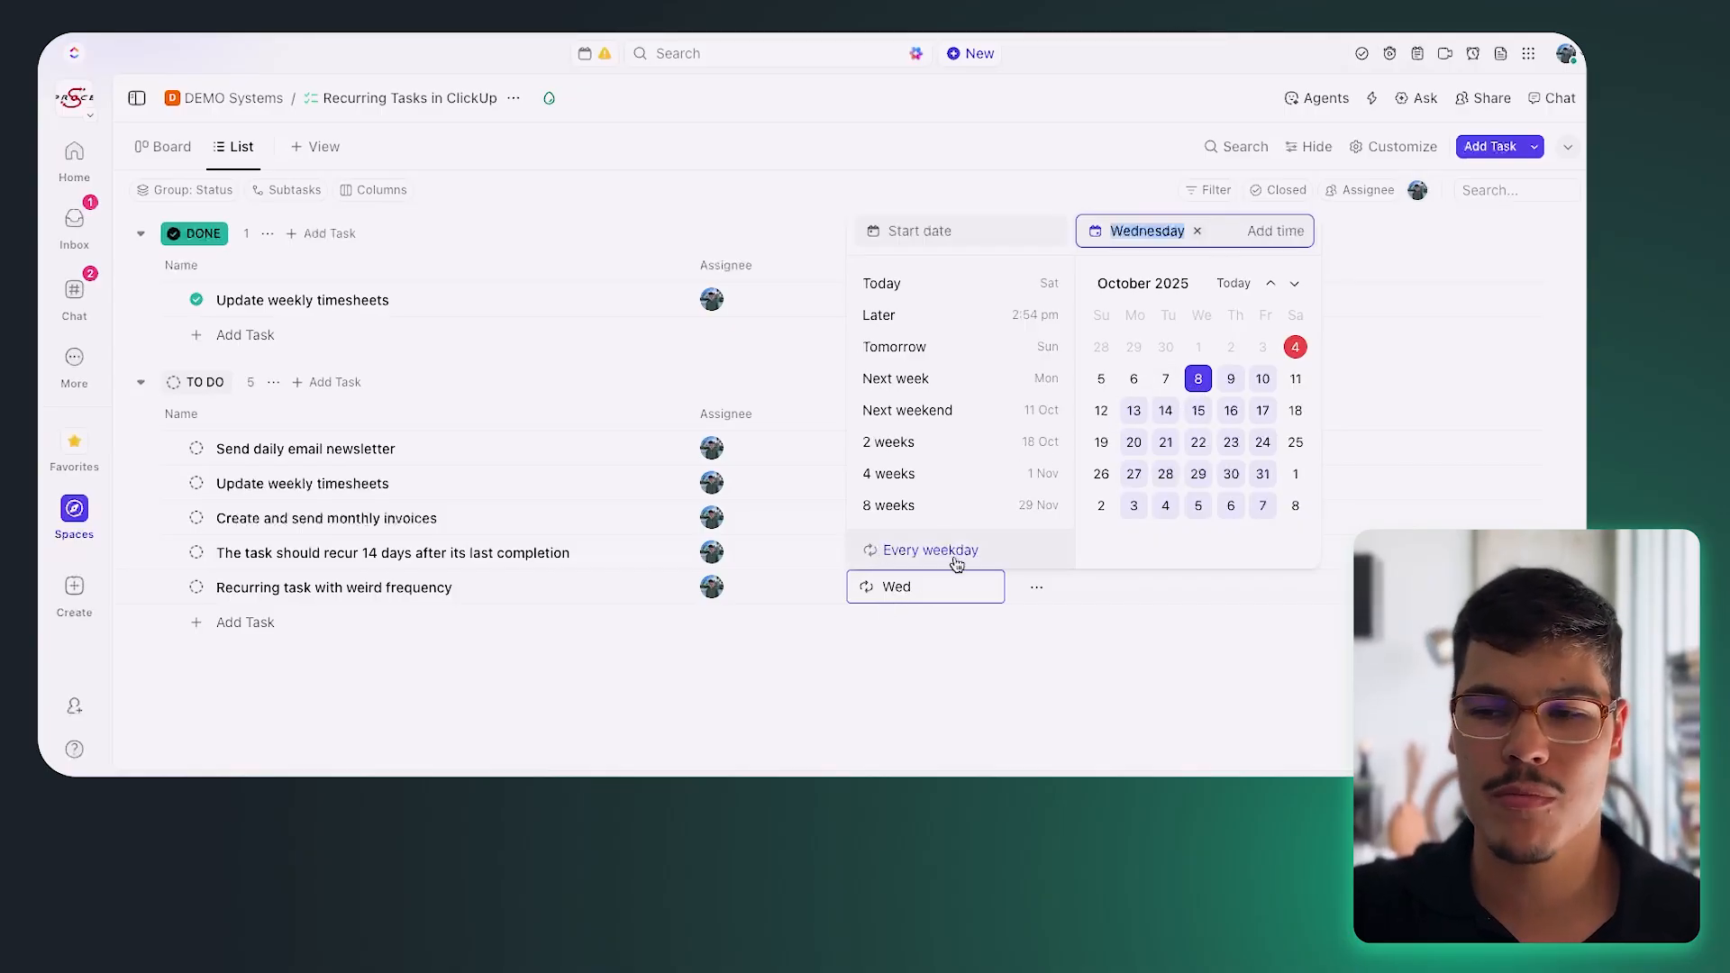
click(1013, 556)
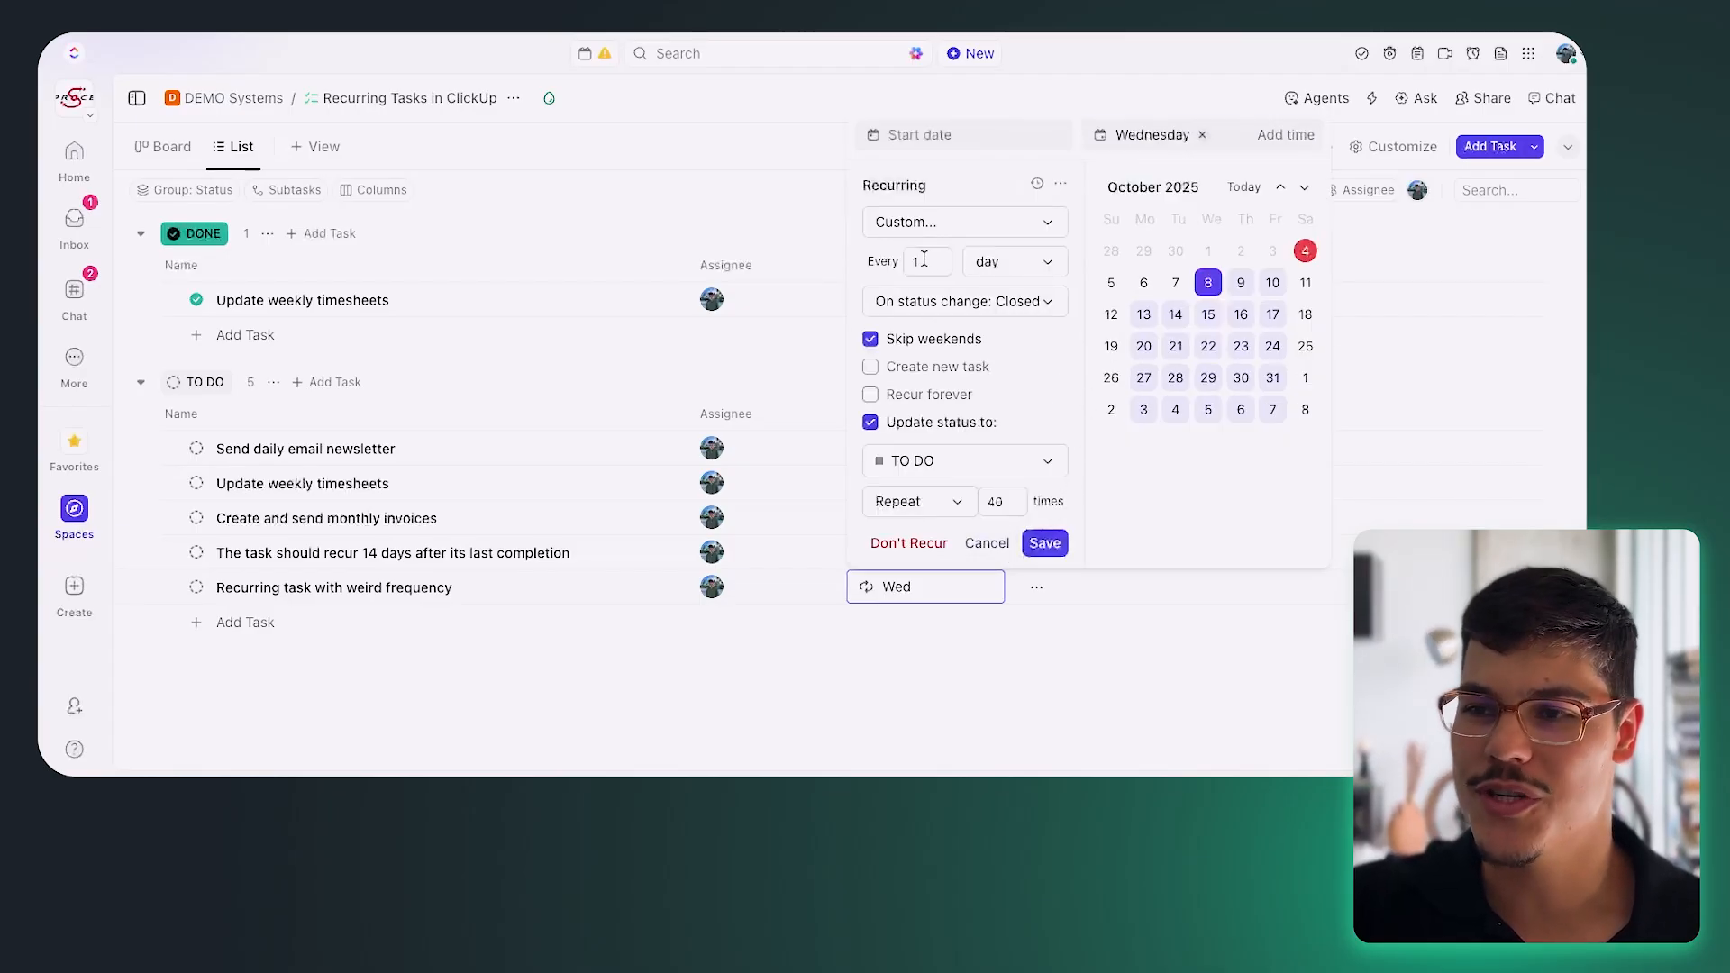
click(919, 134)
text(3)
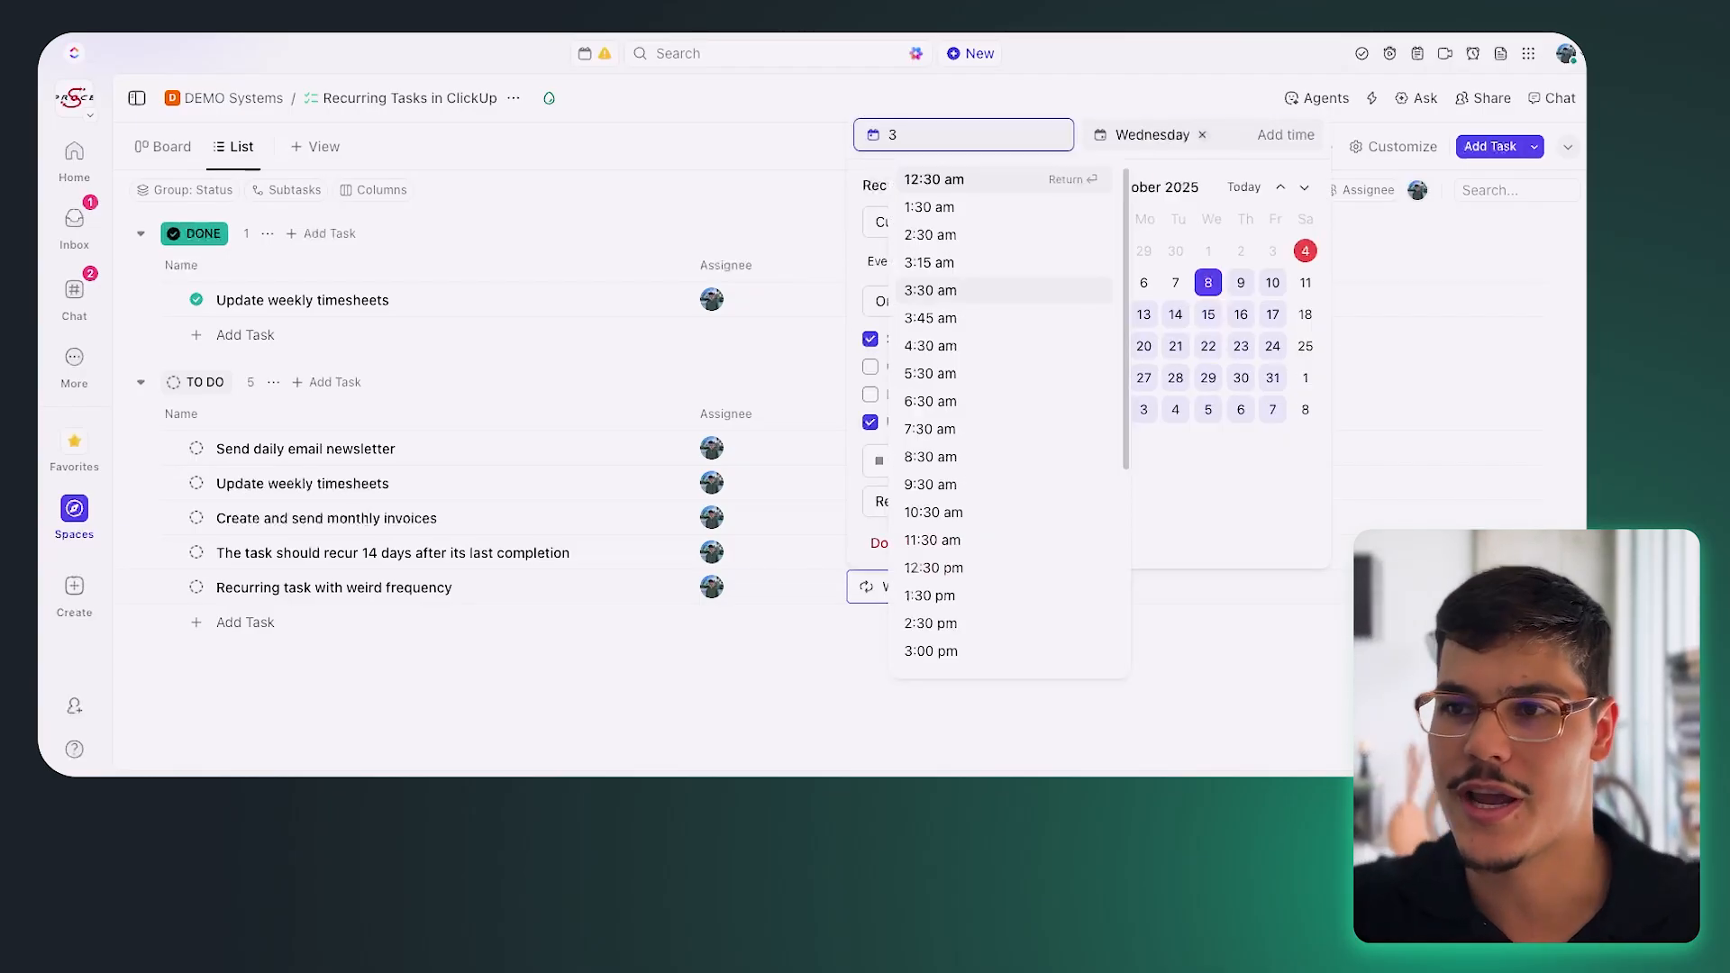
key(BackSpace)
click(930, 268)
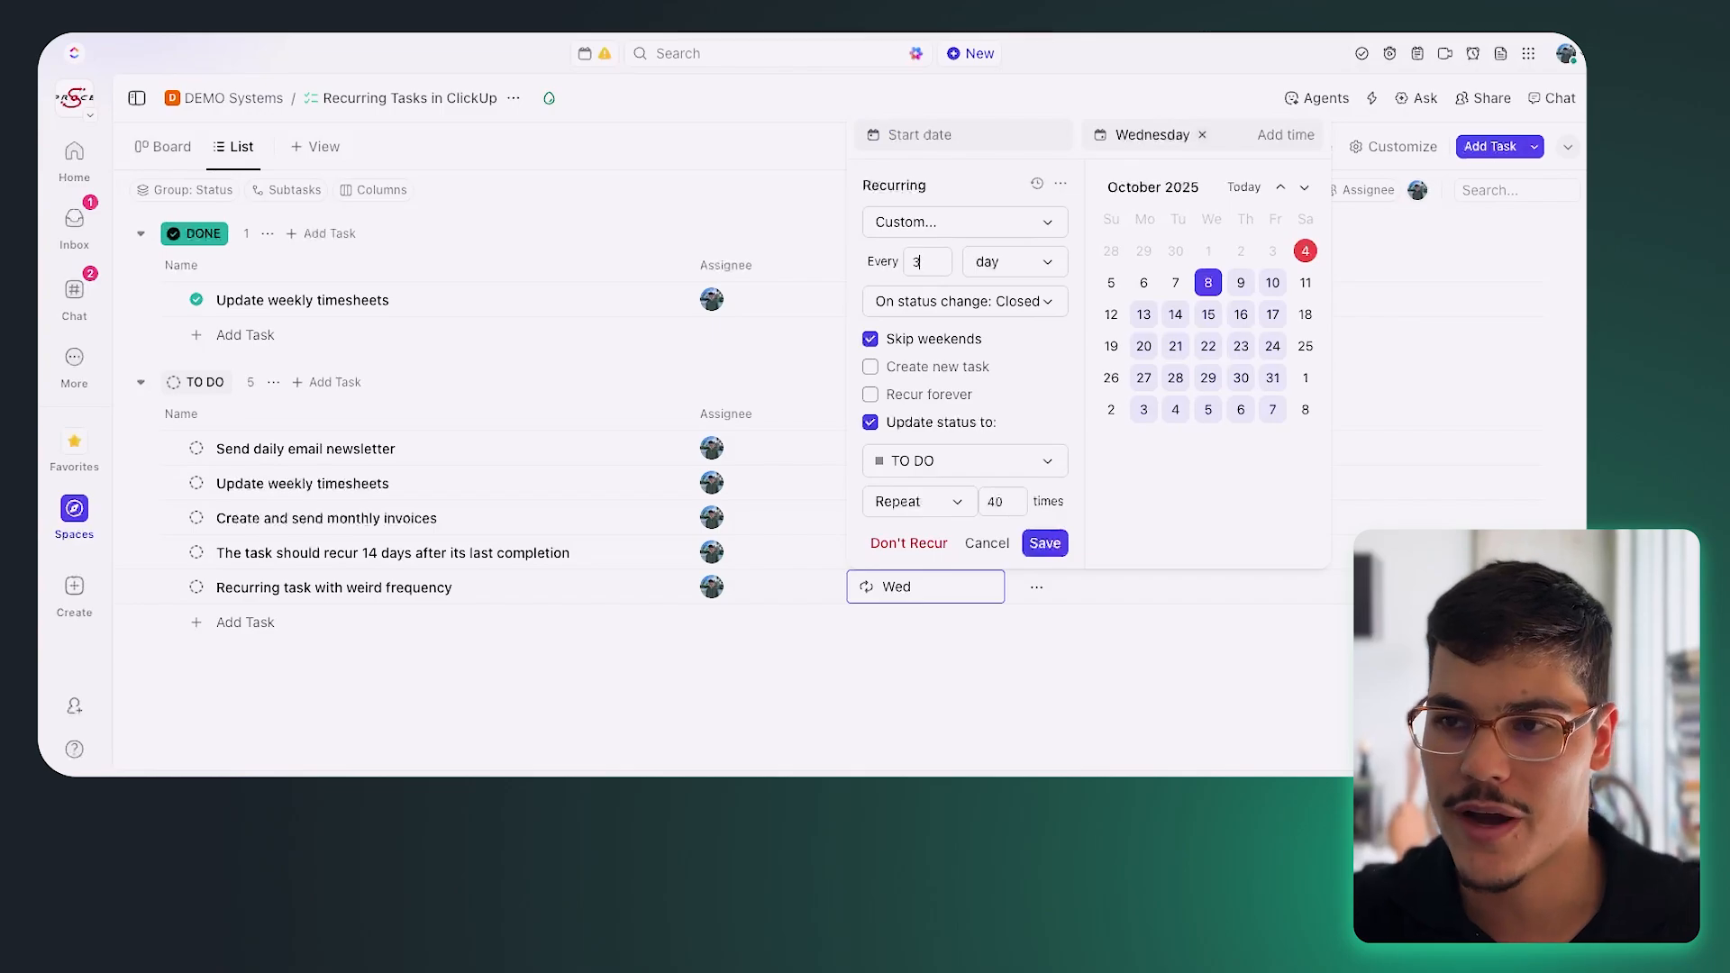